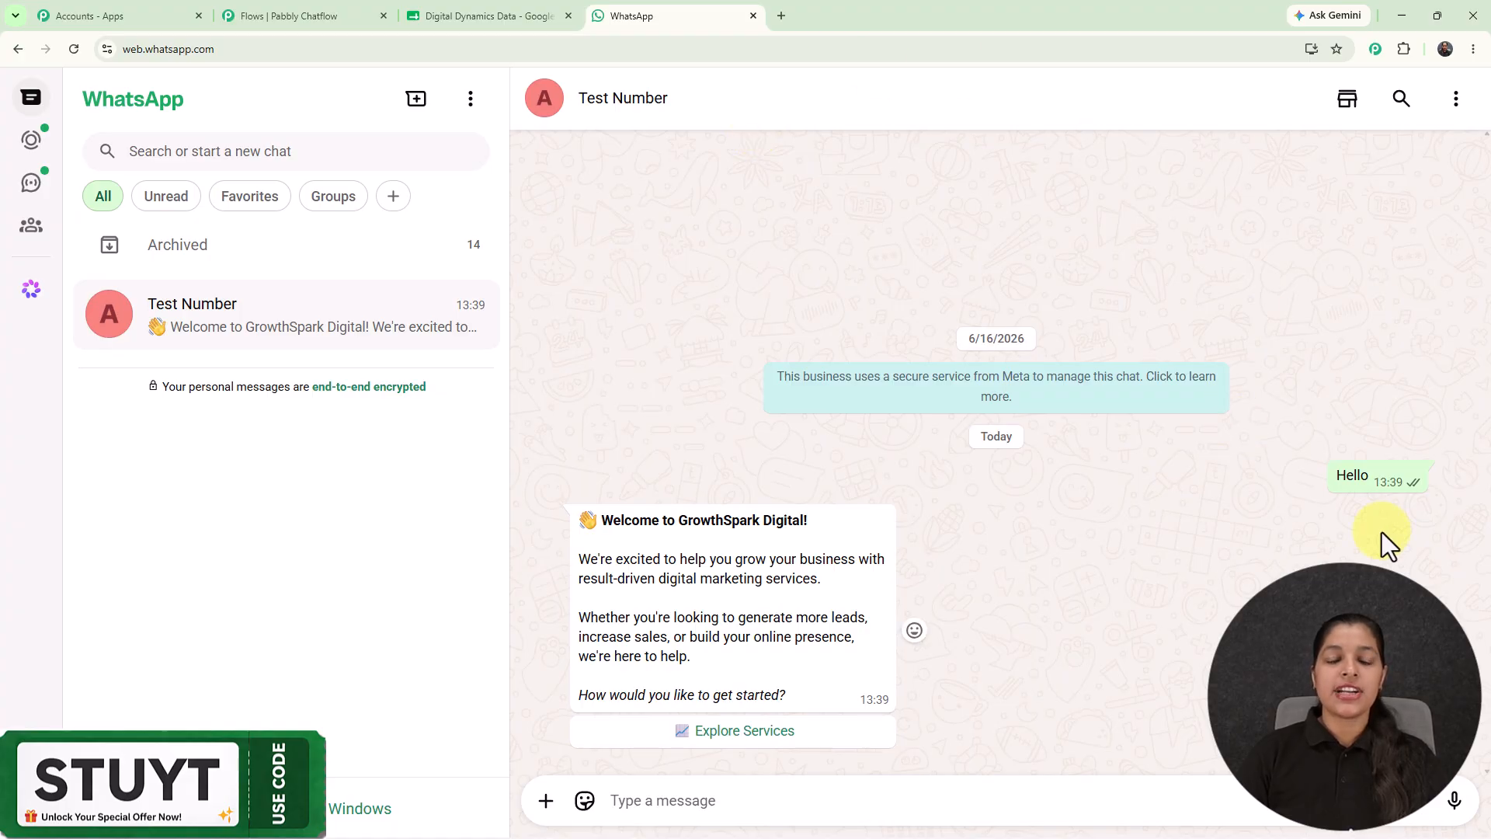
Answer the bot's welcome via Explore Services and send Social Media Marketing as the chosen service.
{"action": "left_click", "coordinate": [793, 734]}
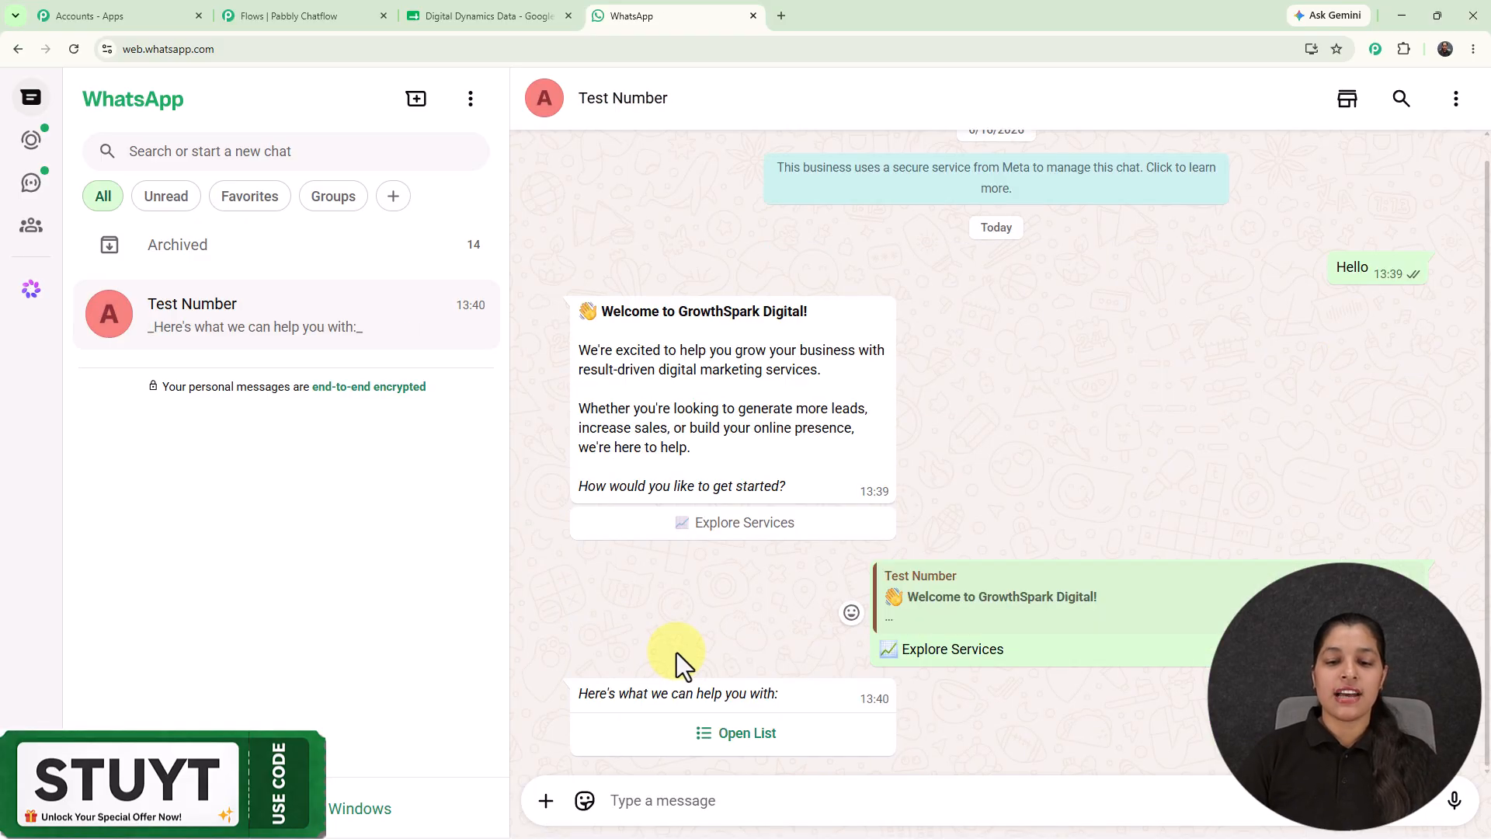
{"action": "left_click", "coordinate": [743, 734]}
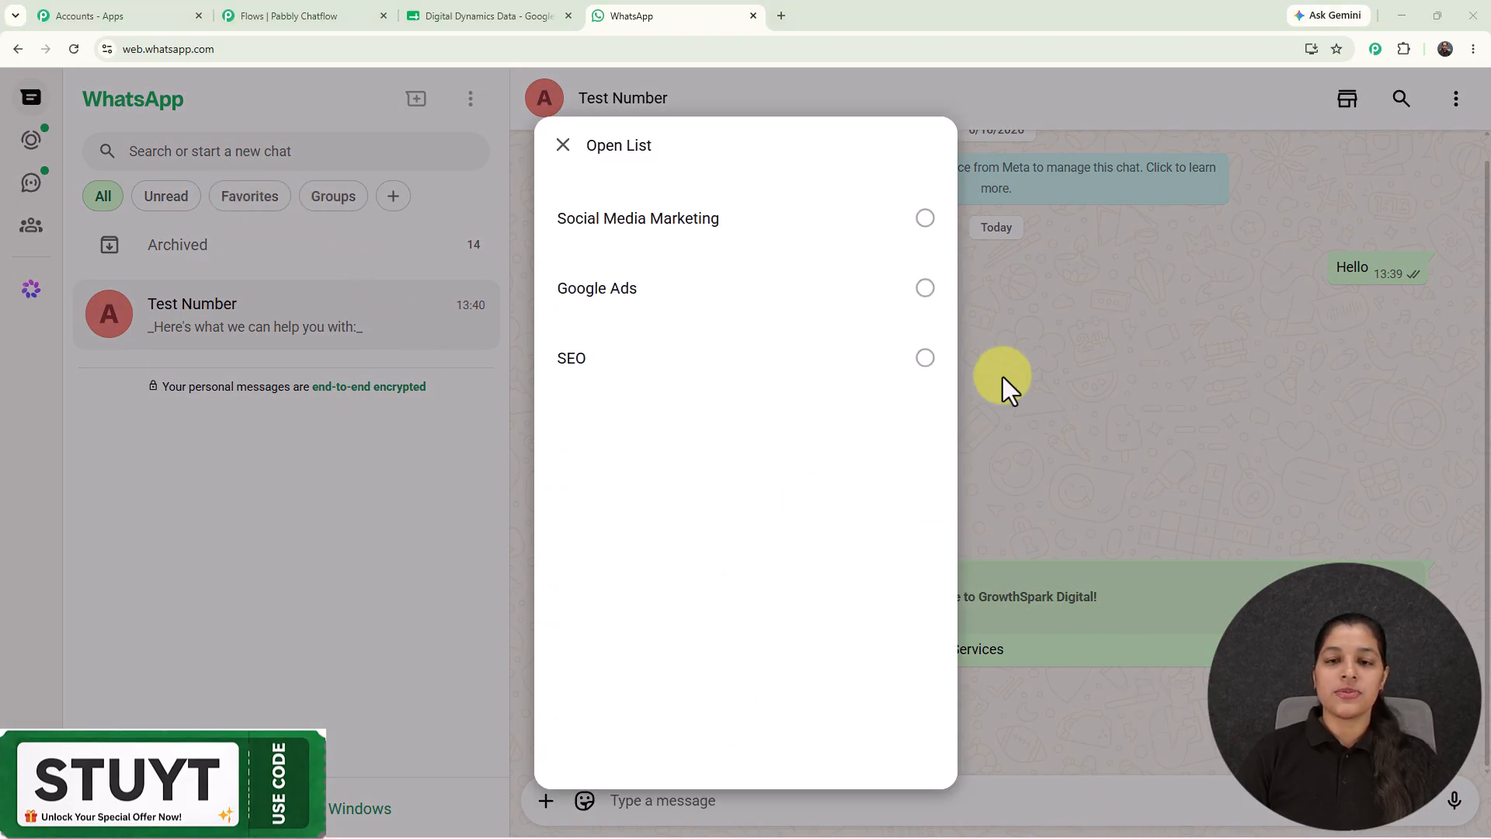
{"action": "left_click", "coordinate": [894, 225]}
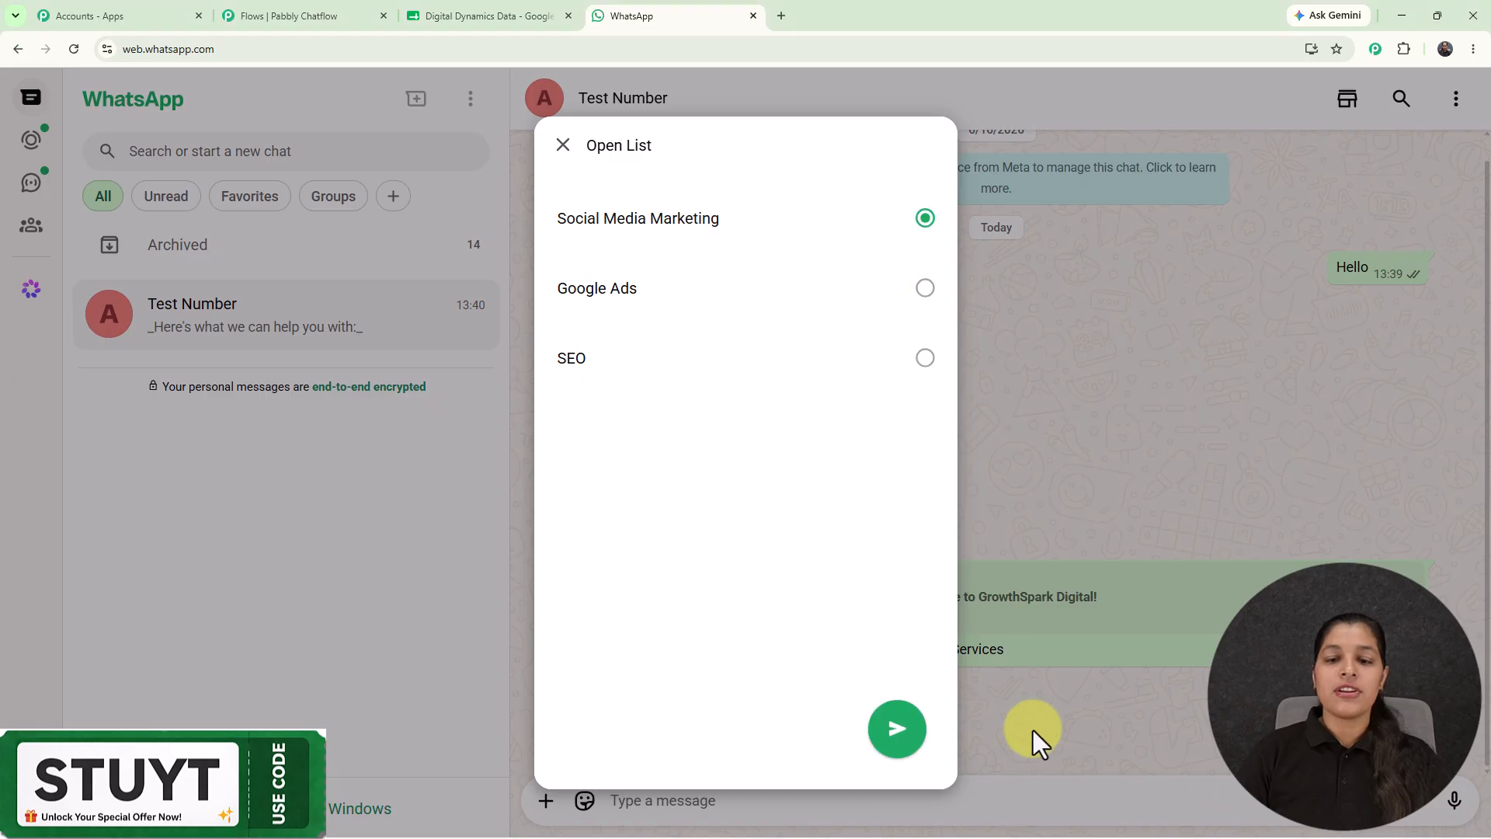
{"action": "left_click", "coordinate": [893, 744]}
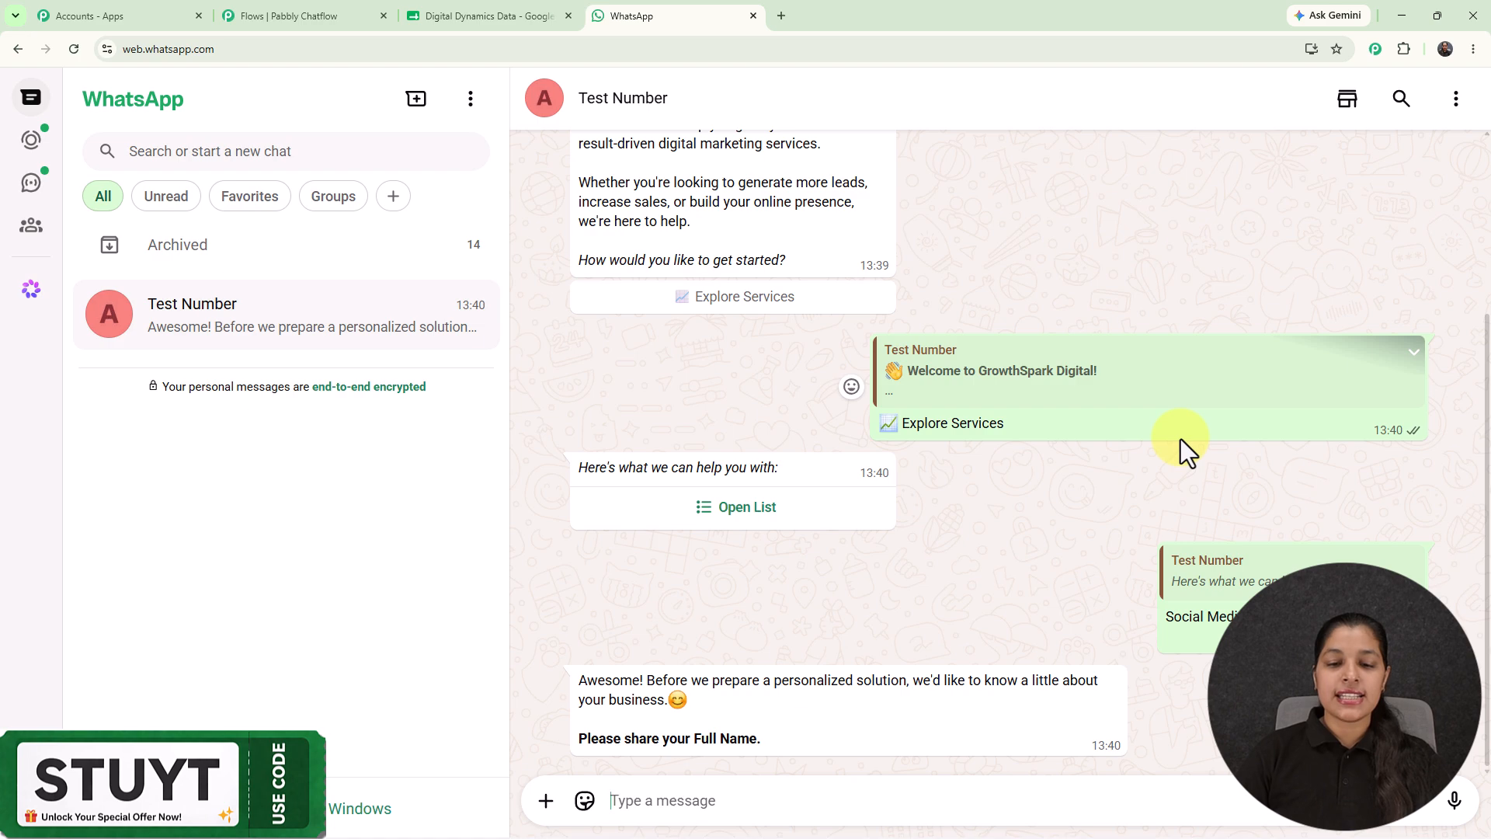
Reply to the bot with the lead's full name, then view the Digital Dynamics Data sheet.
{"action": "left_click", "coordinate": [843, 807]}
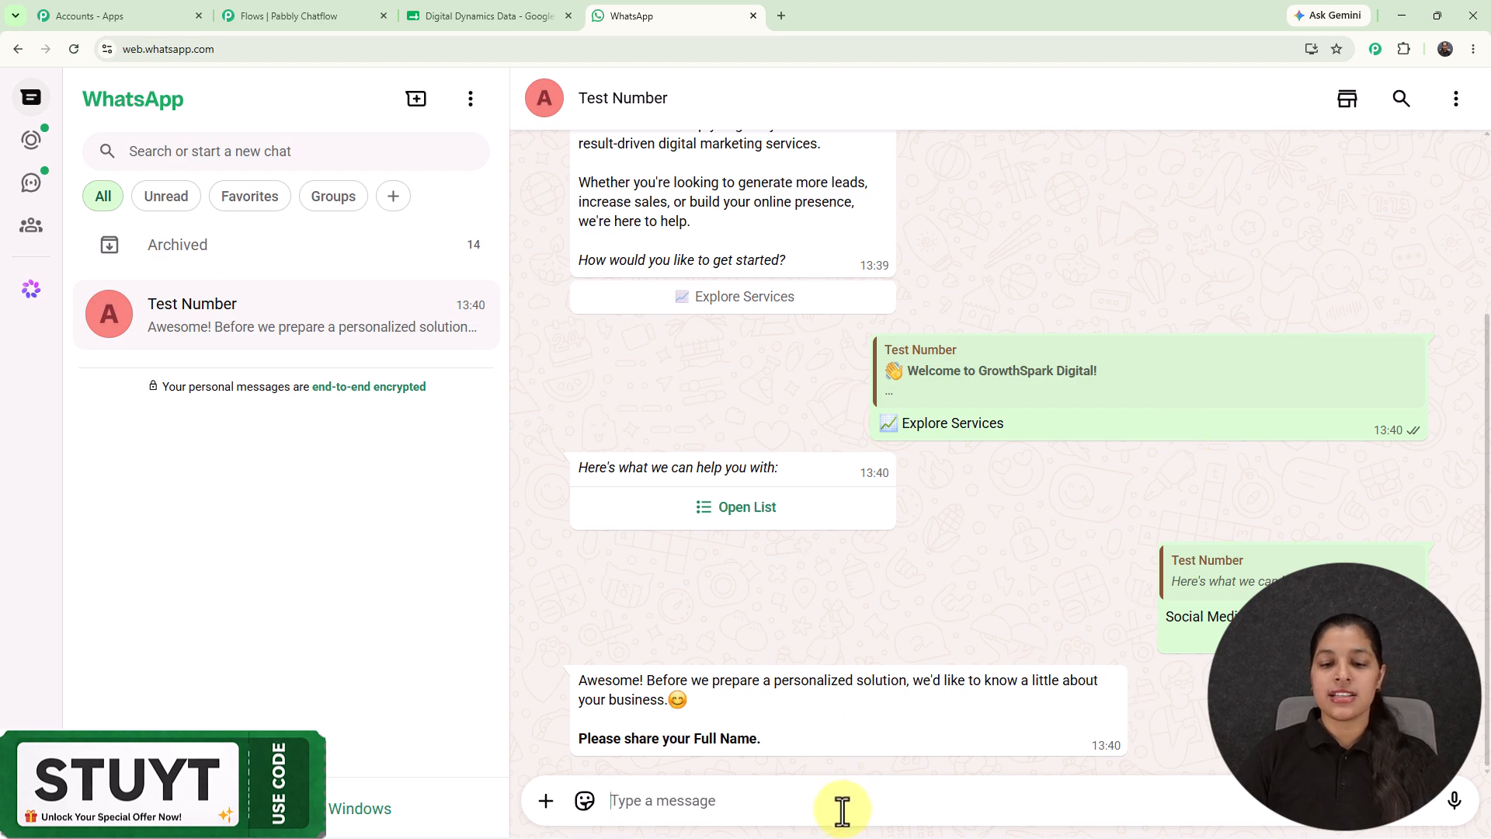
{"action": "type", "text": "D"}
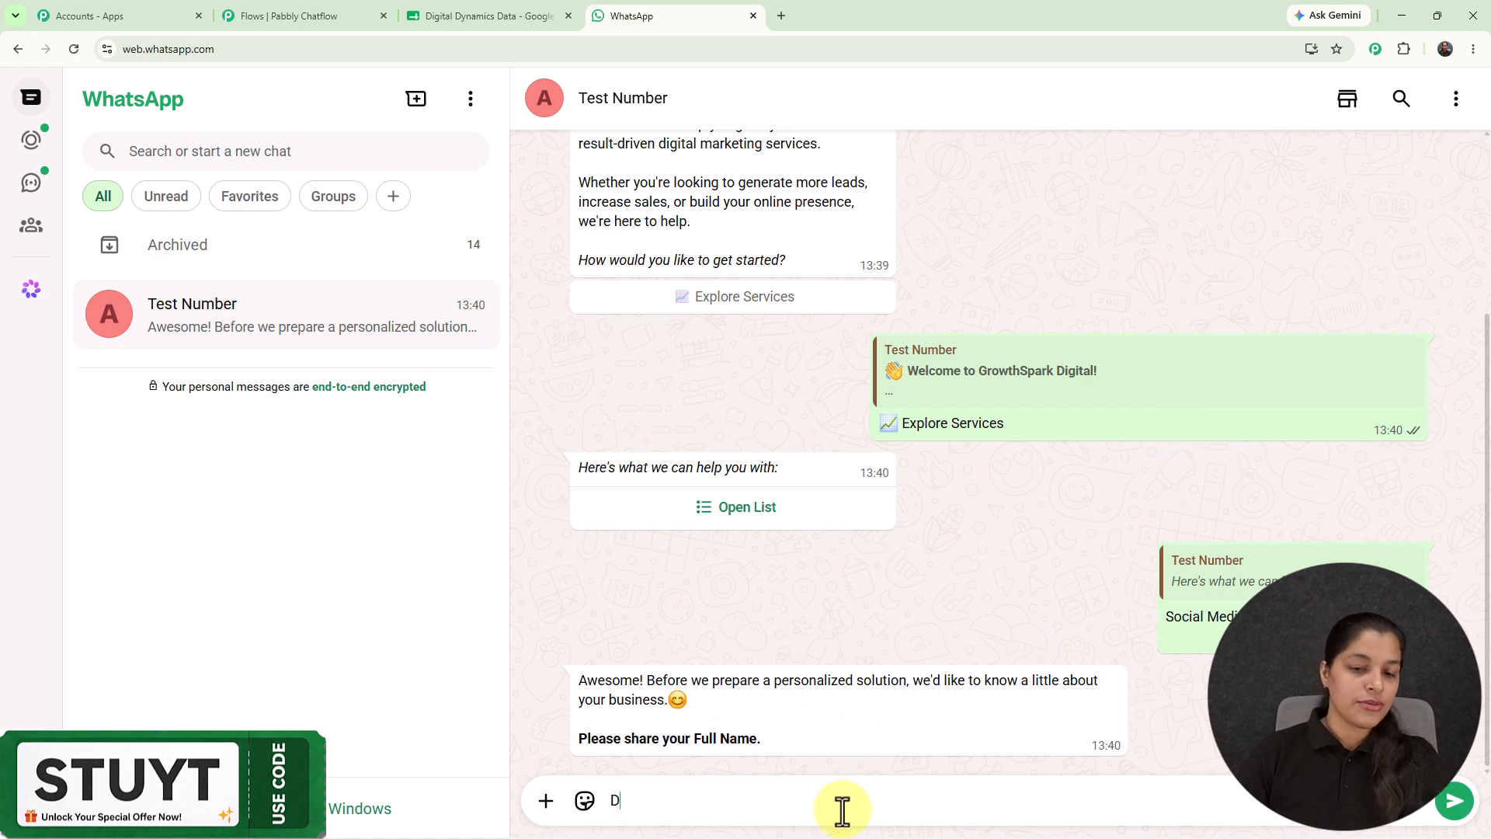
{"action": "type", "text": "e"}
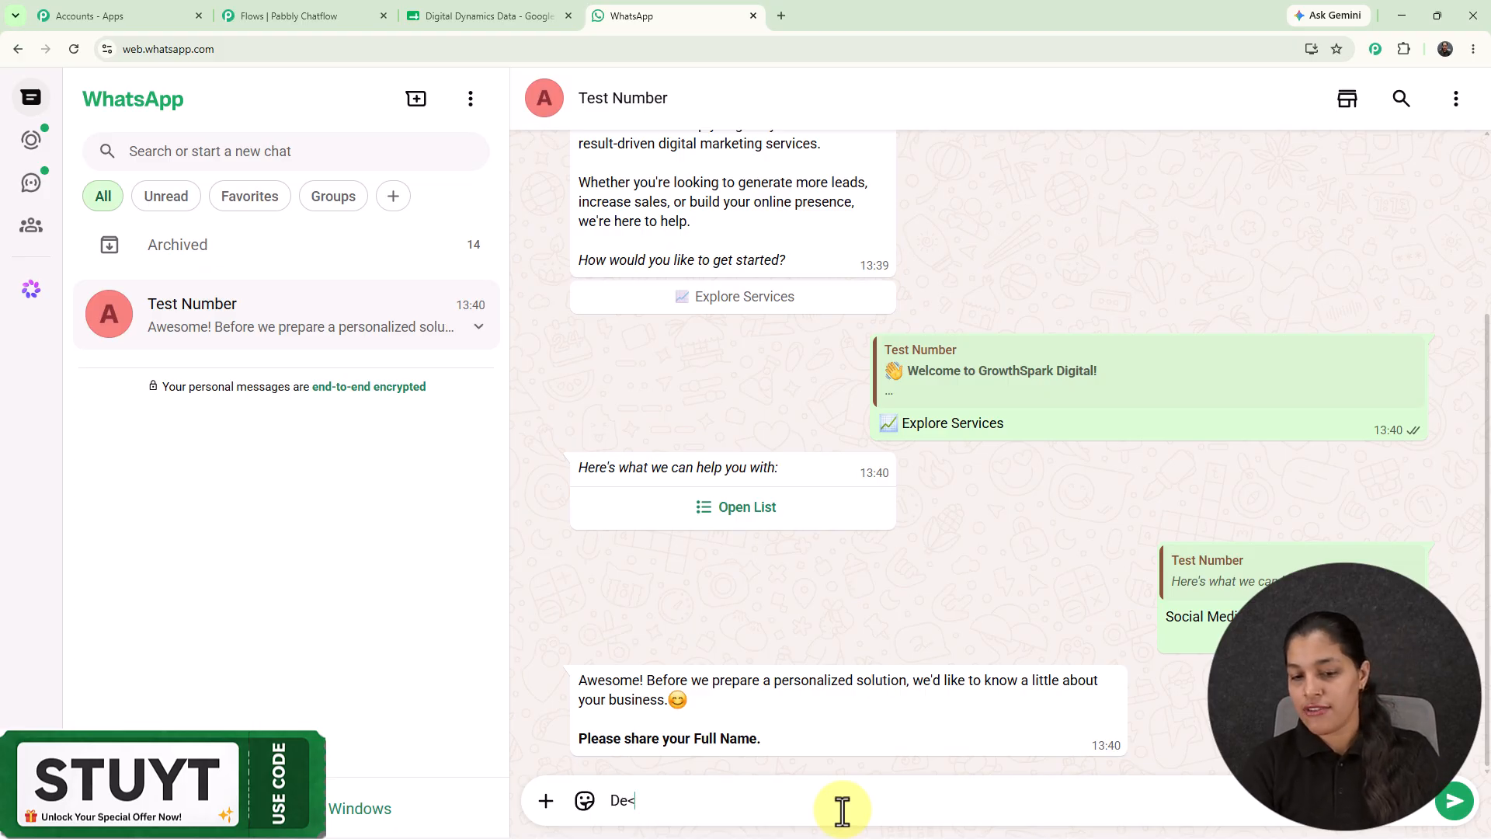
{"action": "type", "text": "mo"}
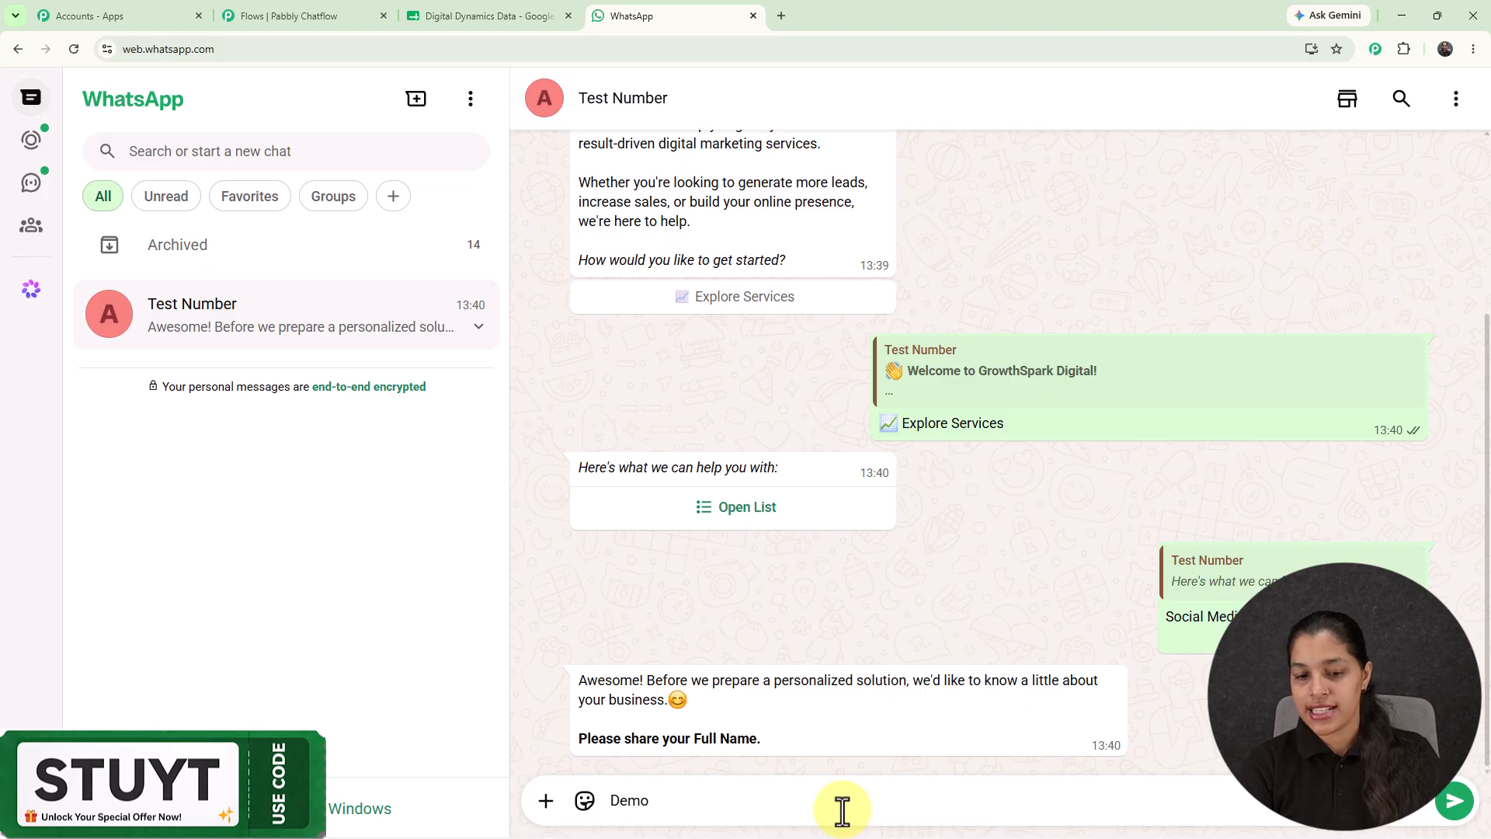
{"action": "type", "text": " User"}
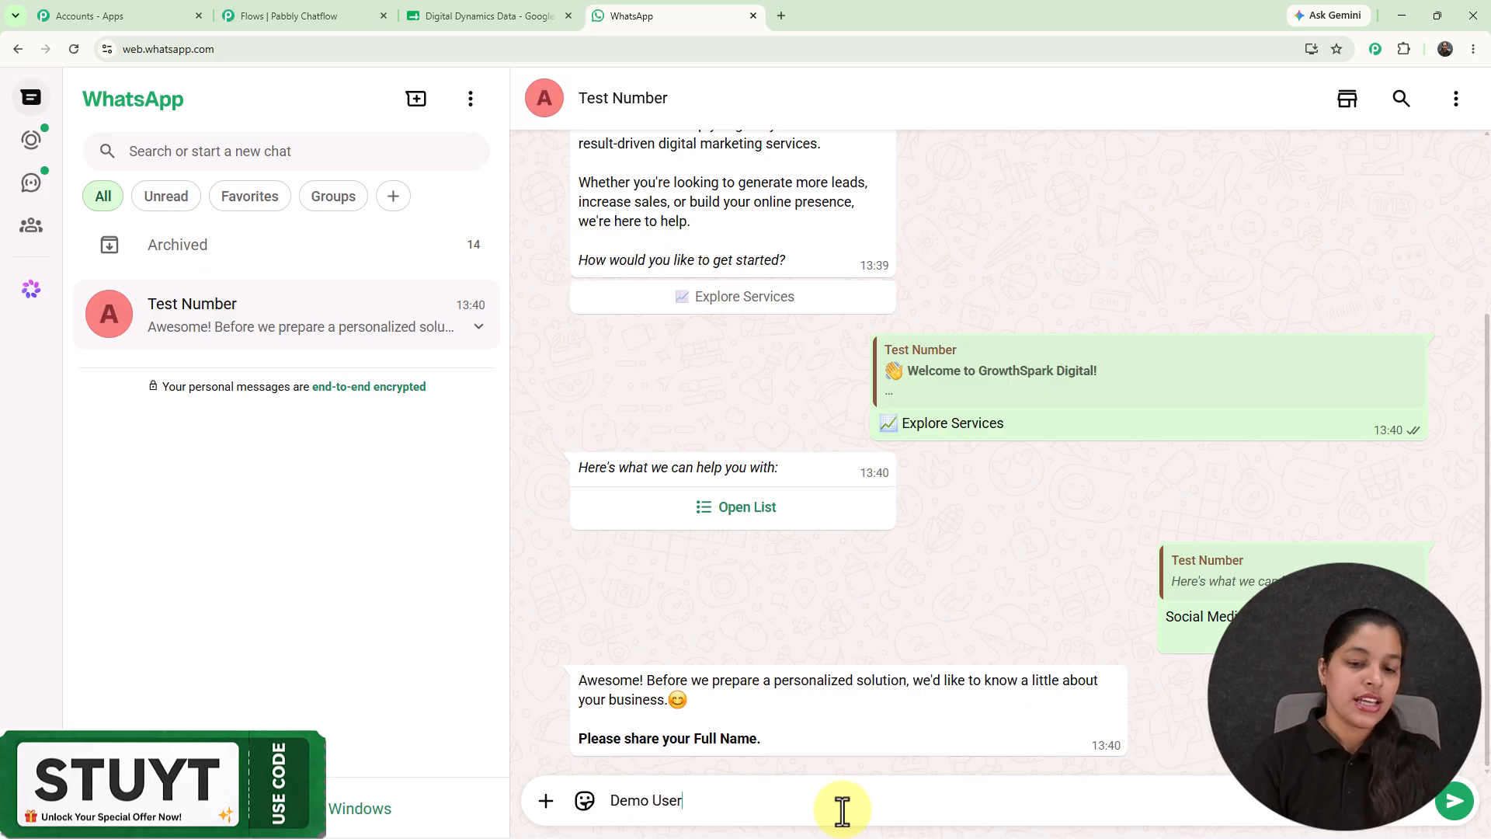
{"action": "key", "text": "Return"}
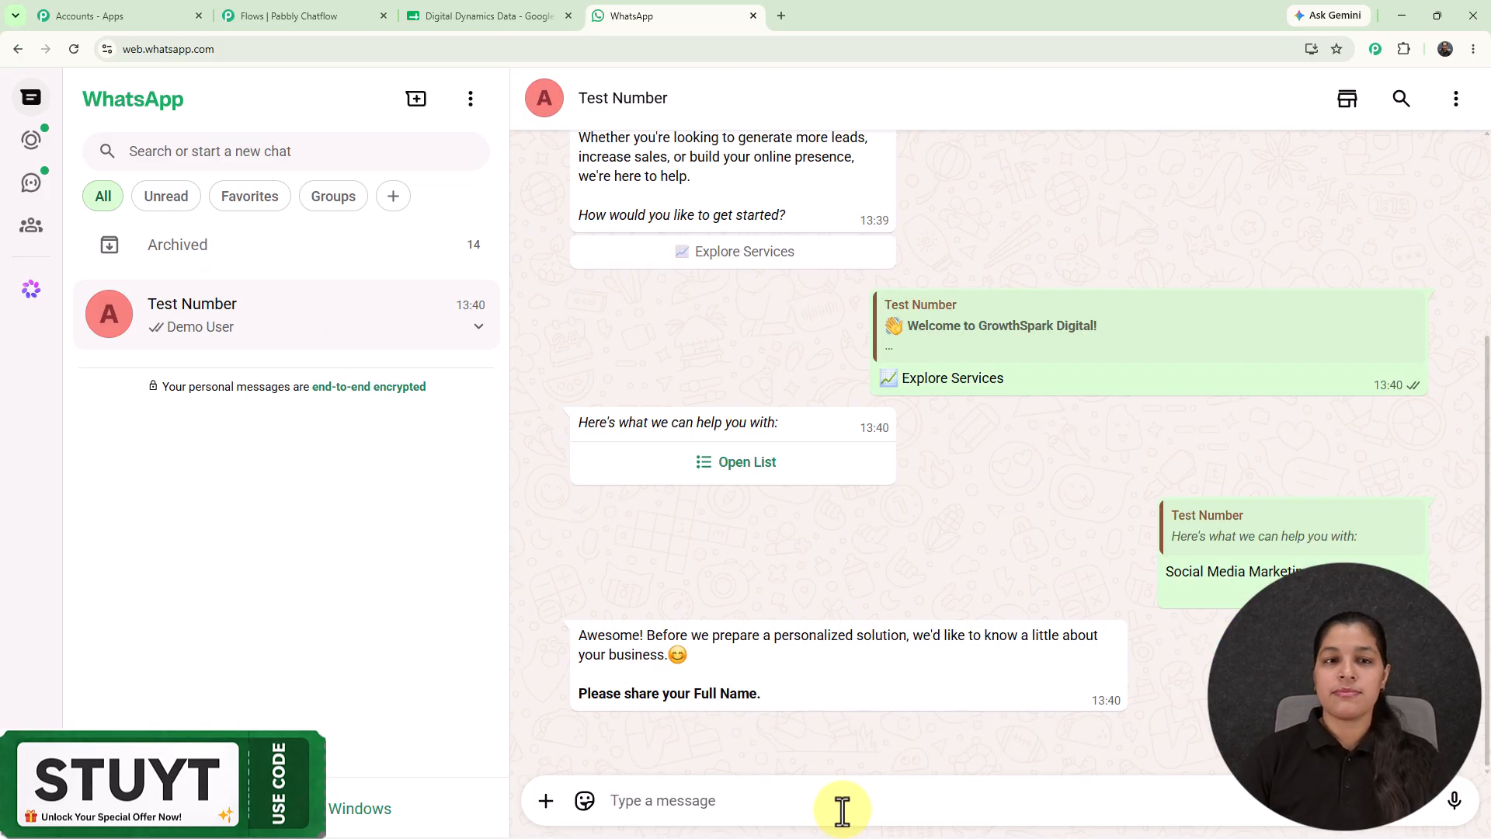
{"action": "left_click", "coordinate": [476, 17]}
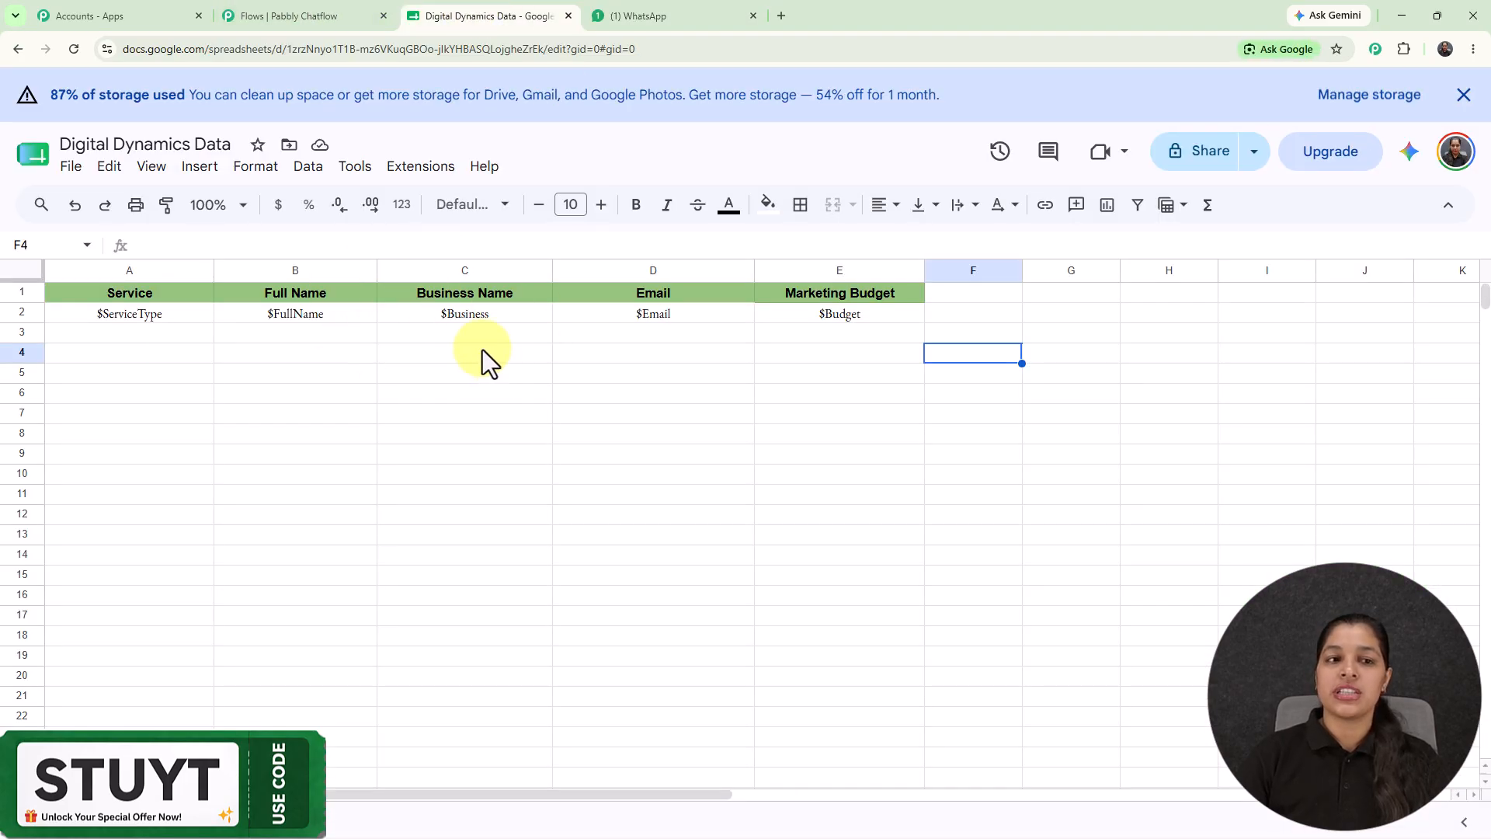
Go back from the Digital Dynamics Data sheet to the WhatsApp chat with the bot.
{"action": "left_click", "coordinate": [660, 9]}
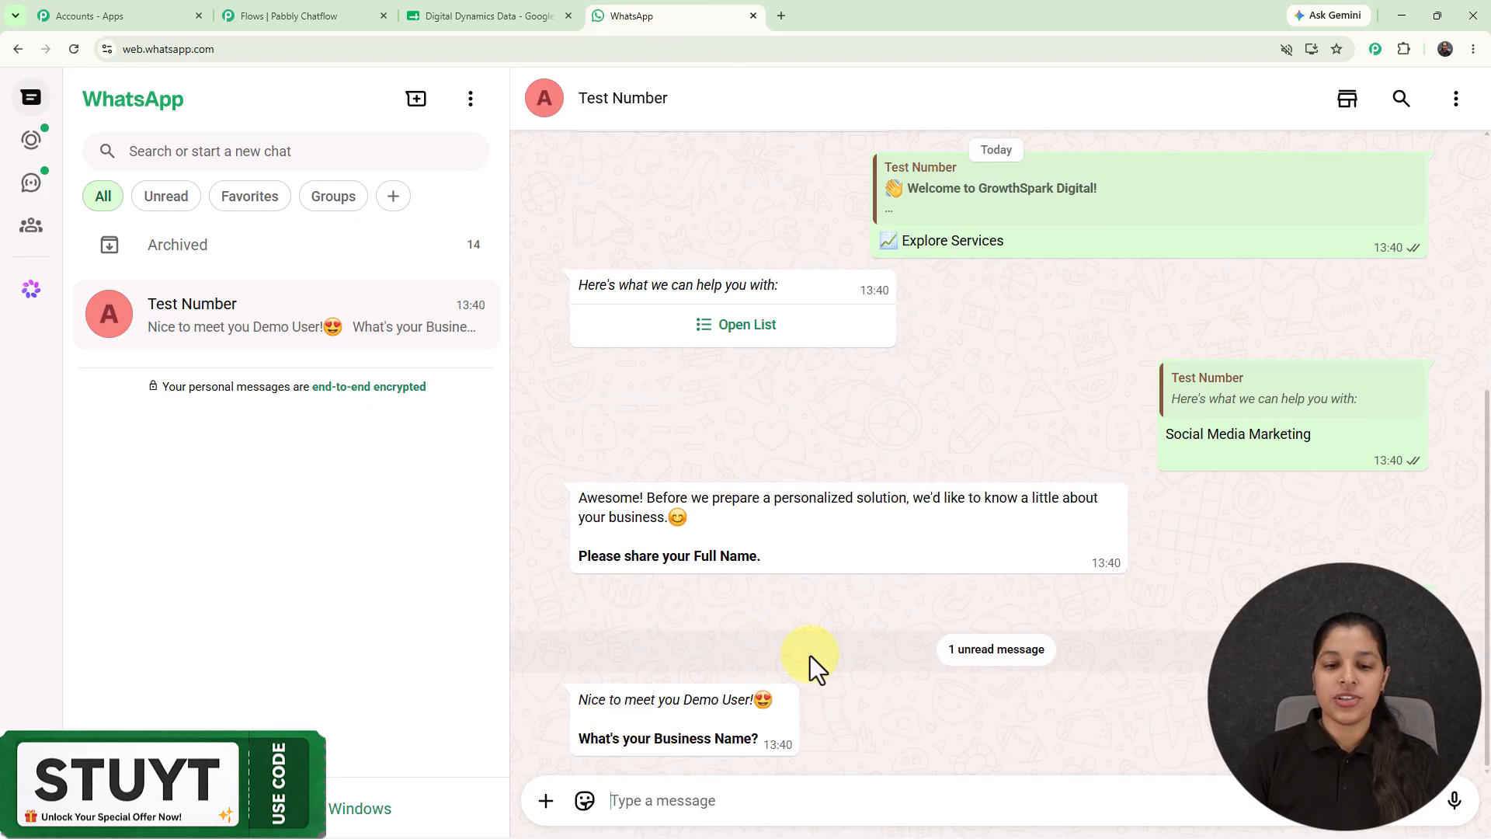
Answer the bot's business name question with XYZ.
{"action": "left_click_drag", "start_coordinate": [683, 703], "coordinate": [891, 705]}
{"action": "left_click", "coordinate": [1289, 537]}
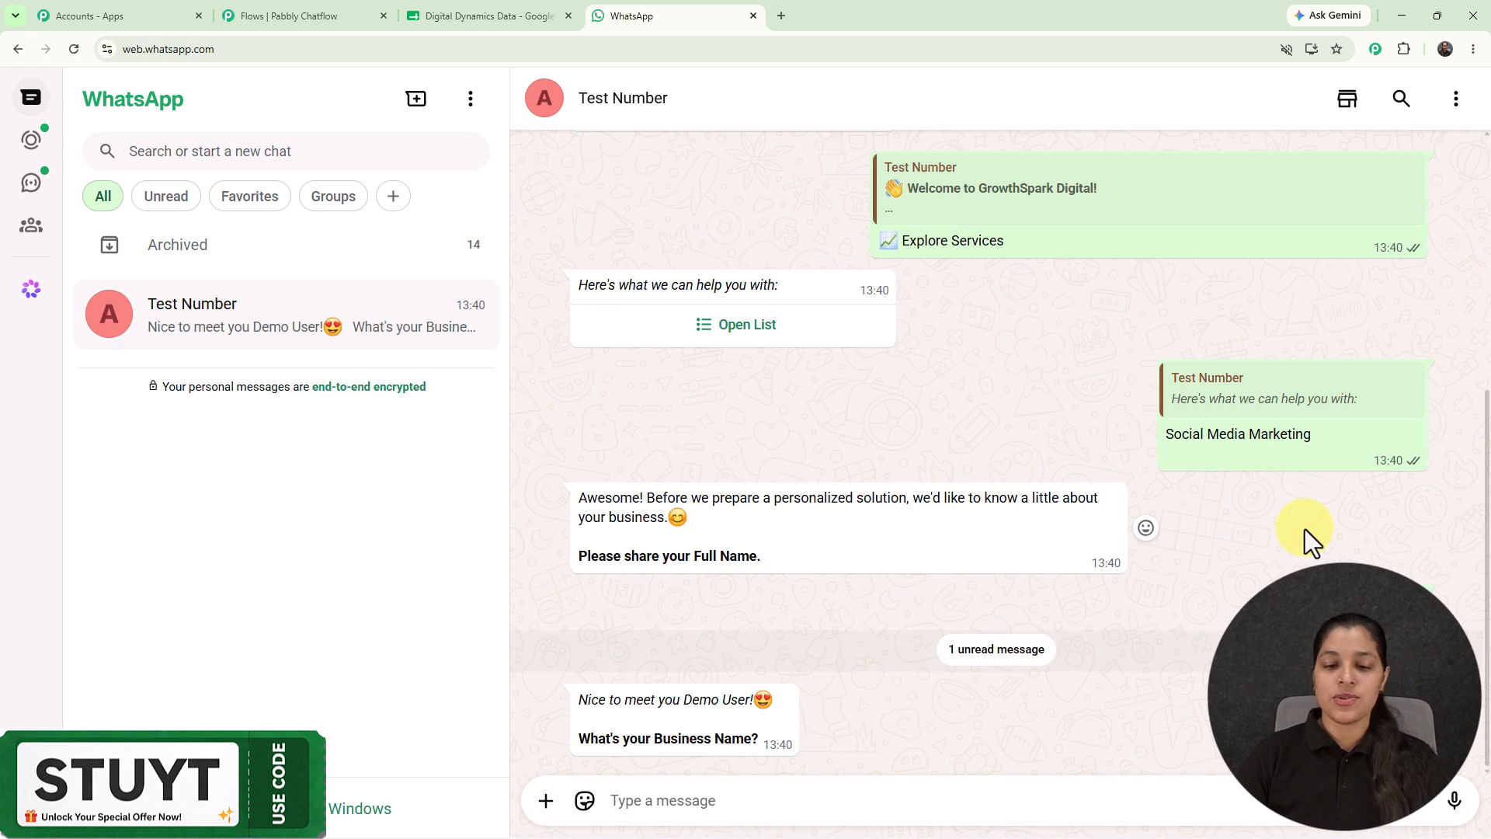
{"action": "left_click", "coordinate": [900, 801]}
{"action": "type", "text": "XYZ"}
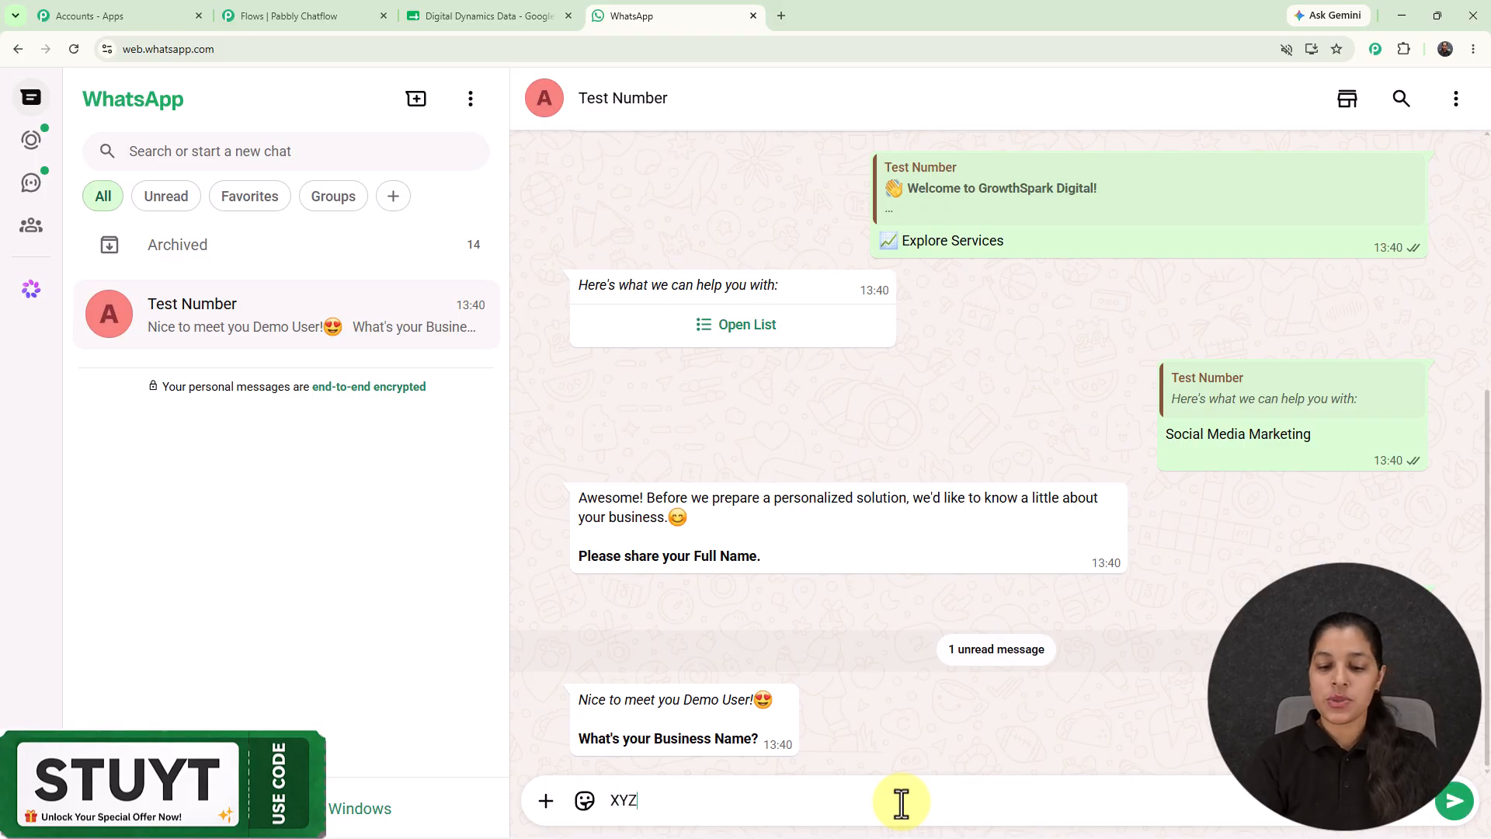
{"action": "key", "text": "Return"}
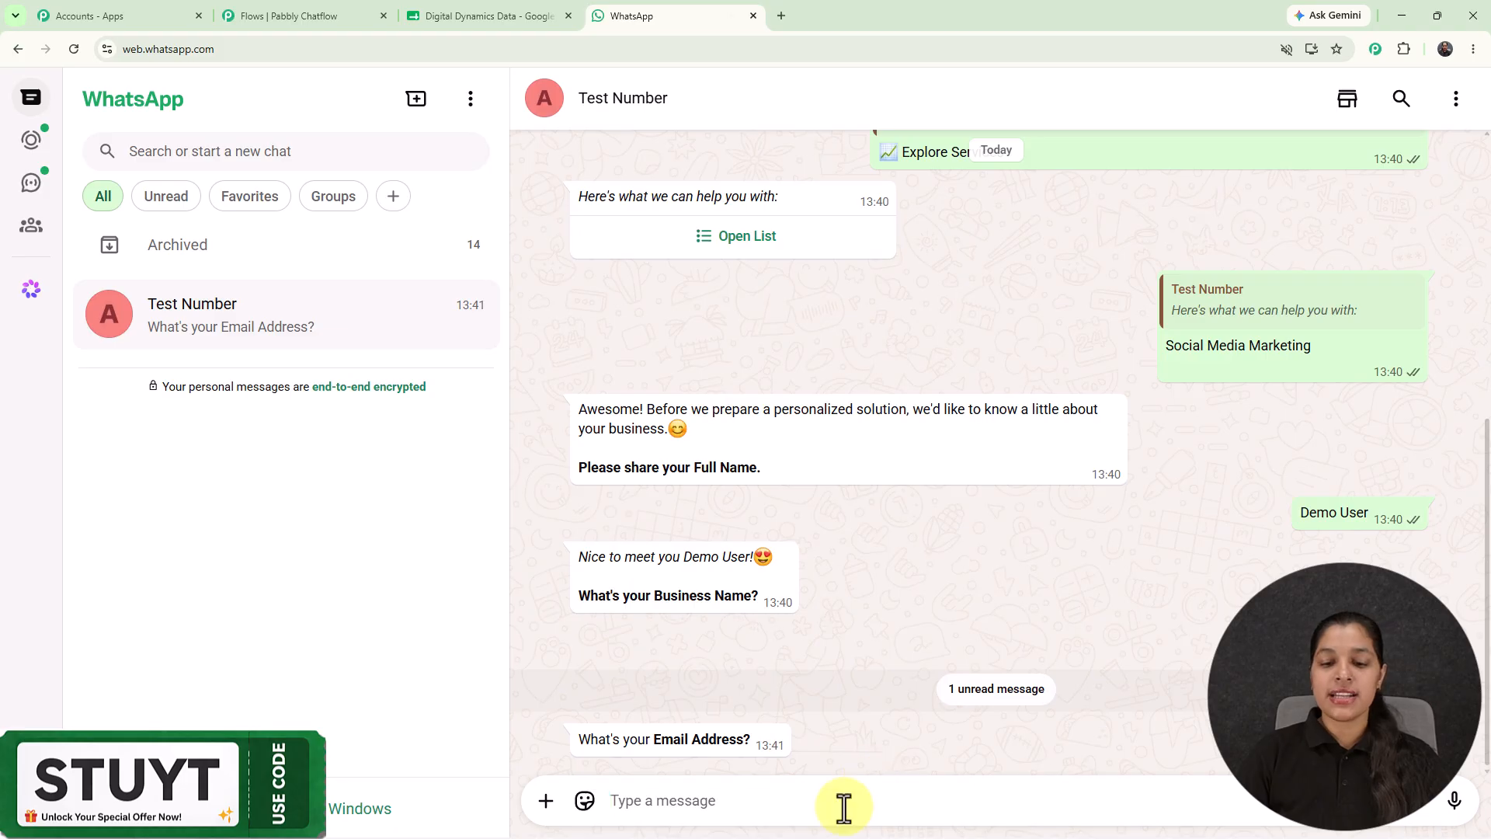
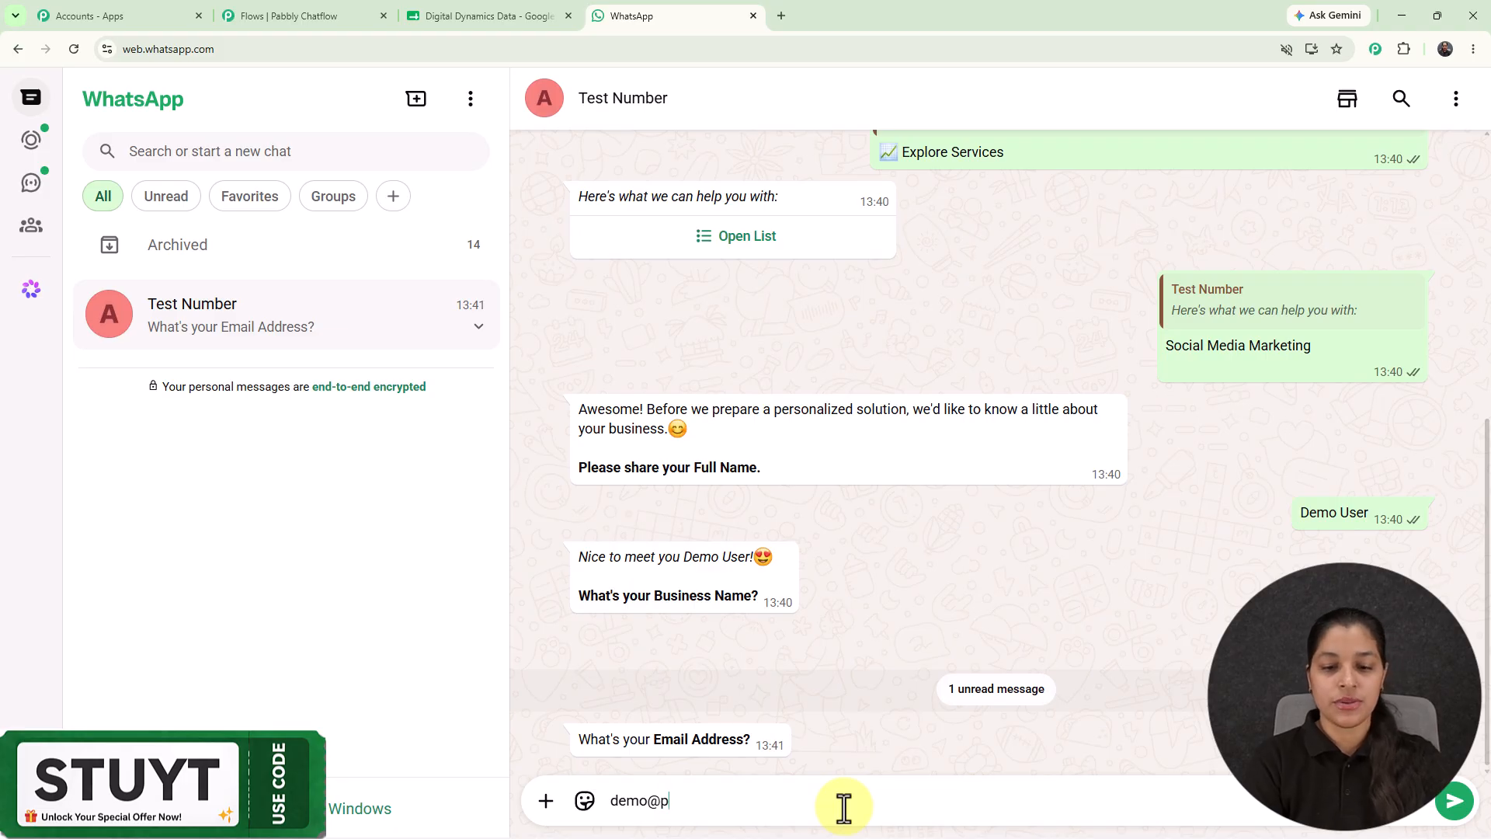
Send the lead's email address and a 1 Lakh monthly marketing budget, then review the chat.
{"action": "key", "text": "Return"}
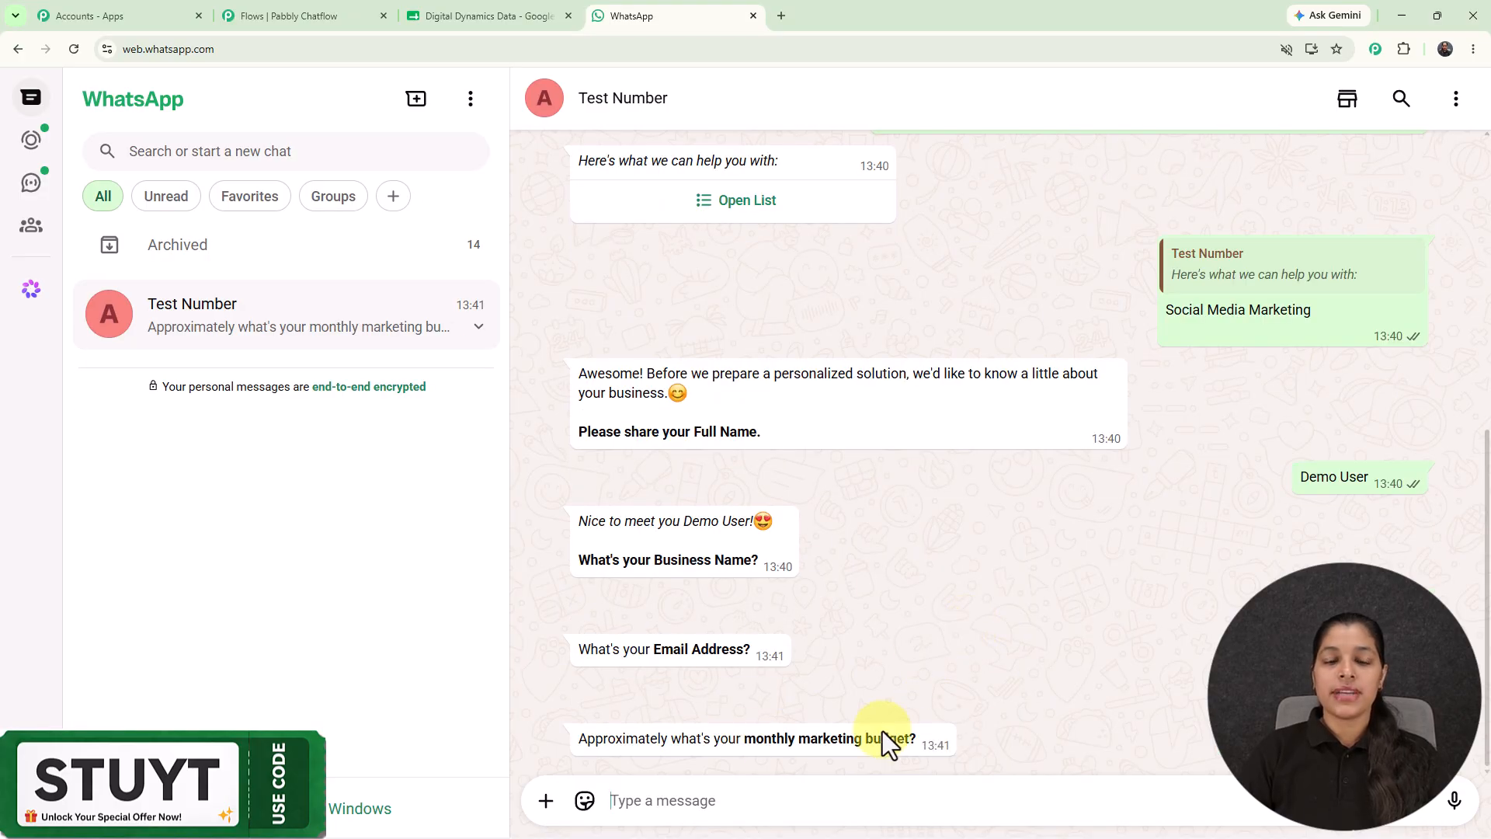
{"action": "left_click_drag", "start_coordinate": [747, 736], "coordinate": [972, 692]}
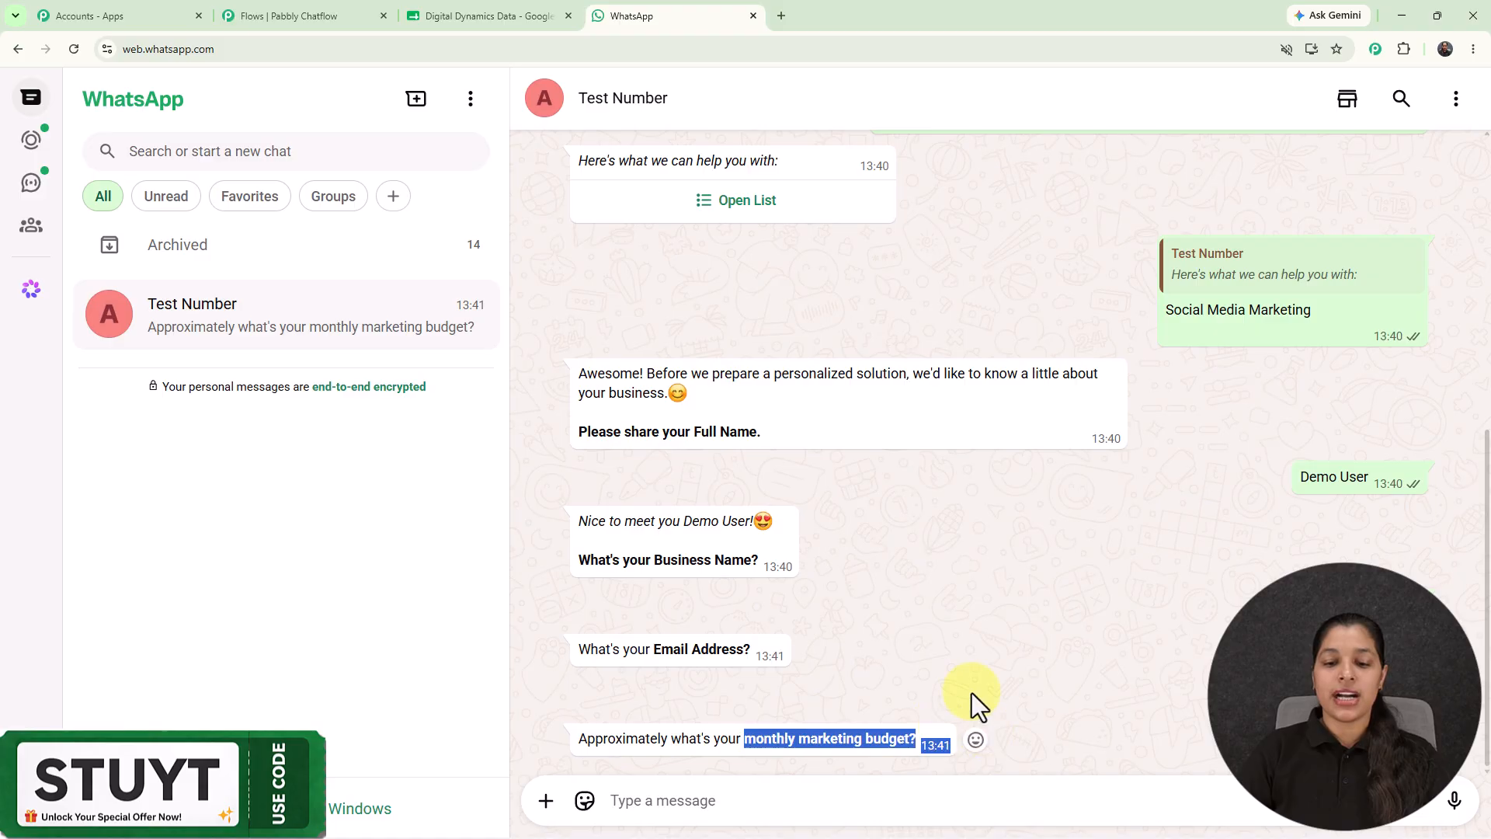
{"action": "left_click", "coordinate": [951, 805]}
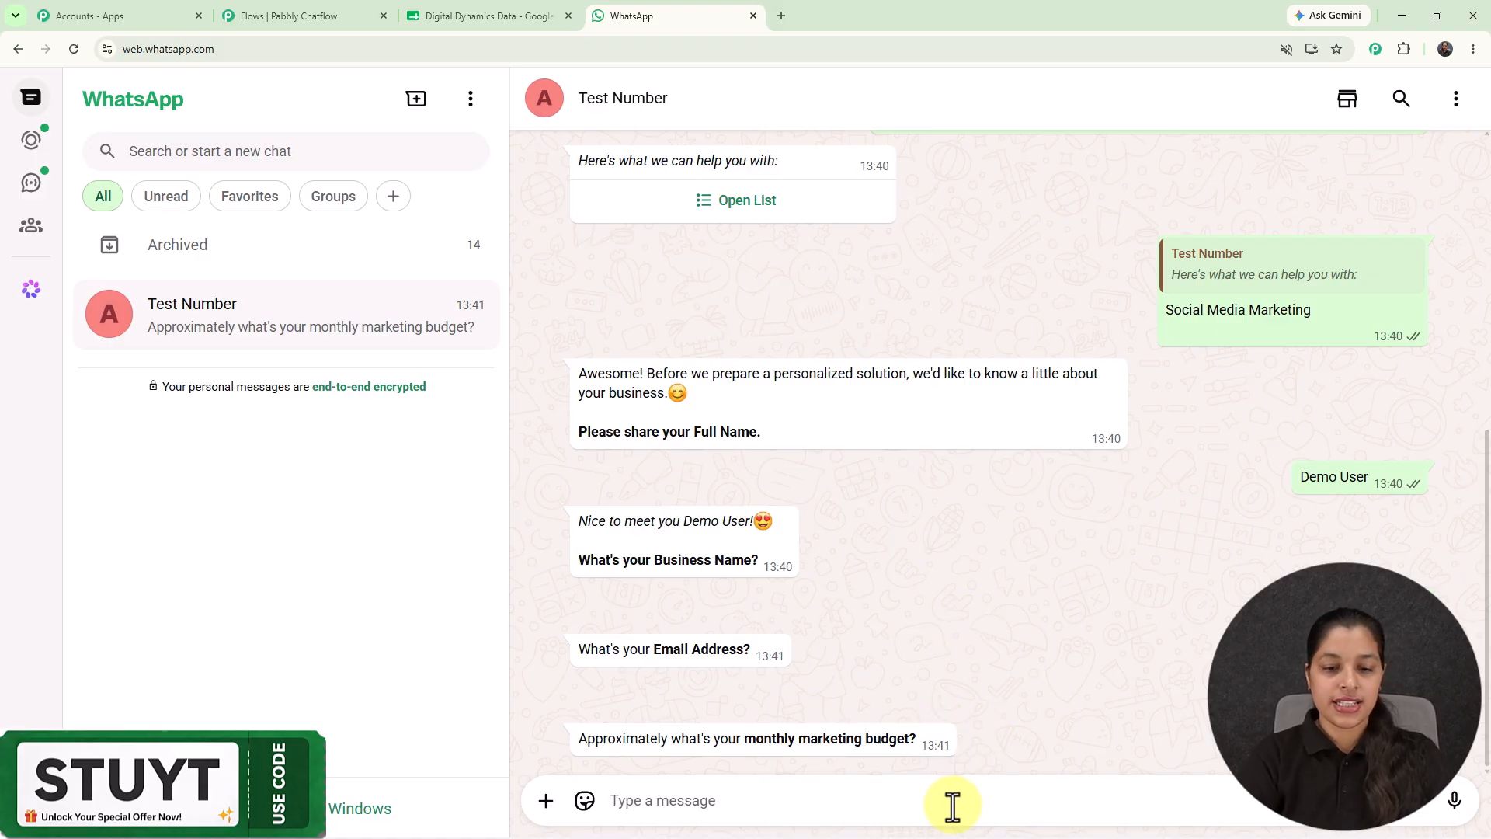
{"action": "type", "text": "1 Lakh"}
{"action": "key", "text": "Return"}
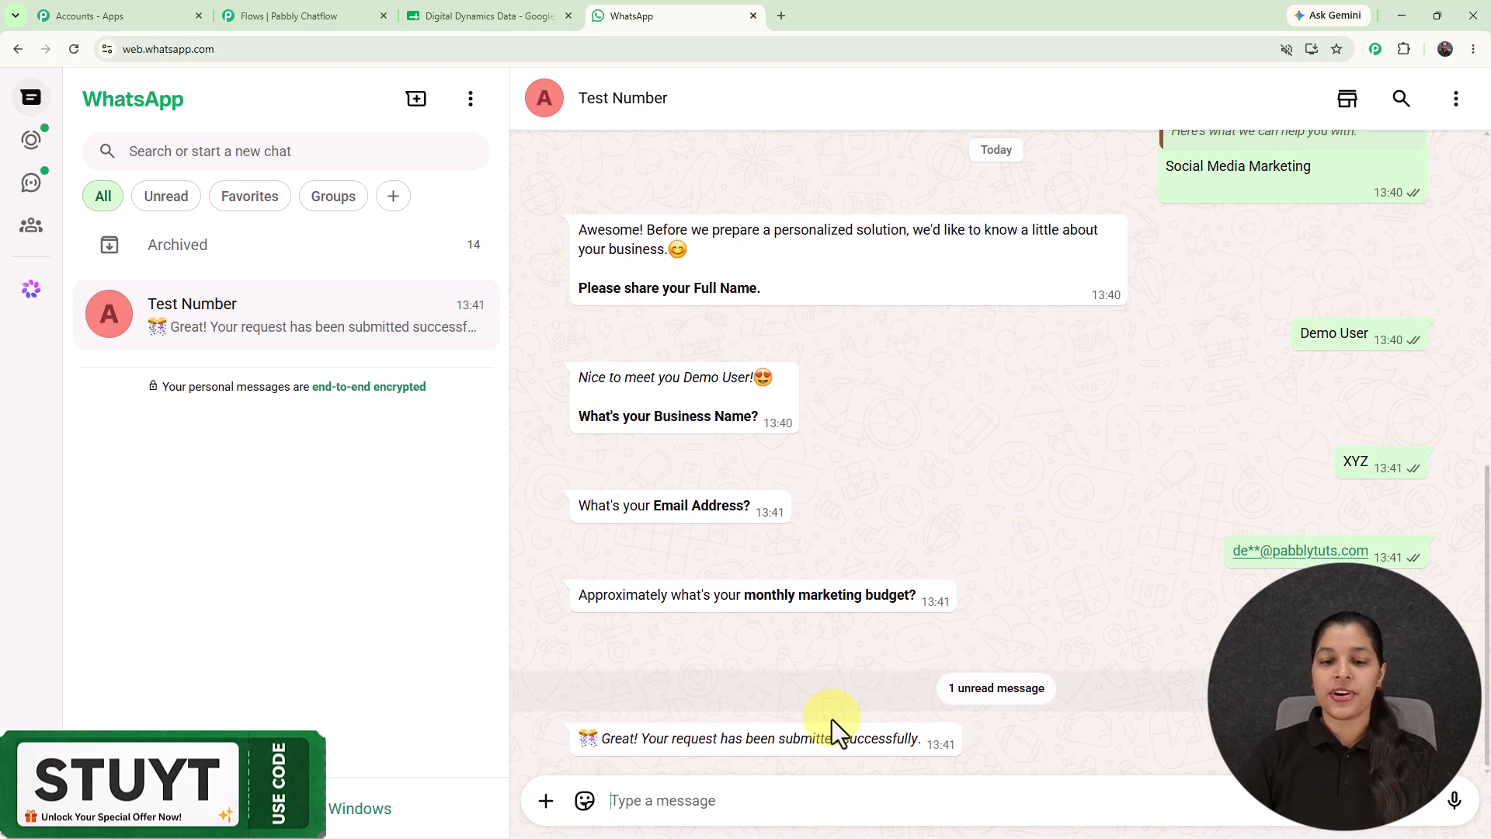
{"action": "scroll", "coordinate": [1147, 530], "scroll_direction": "up", "scroll_amount": 1}
{"action": "scroll", "coordinate": [1051, 445], "scroll_direction": "up", "scroll_amount": 1}
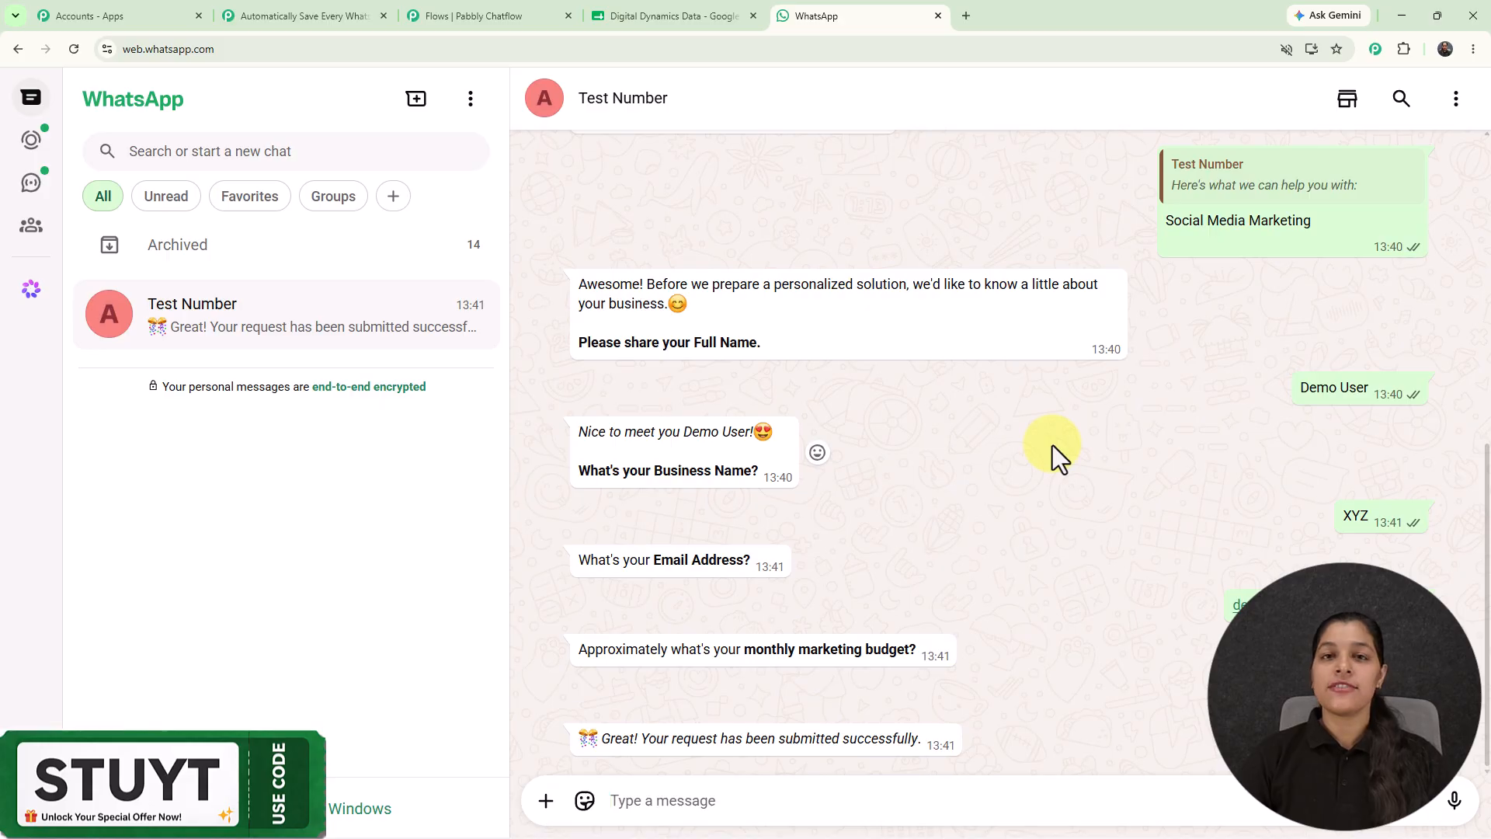
{"action": "left_click", "coordinate": [681, 13]}
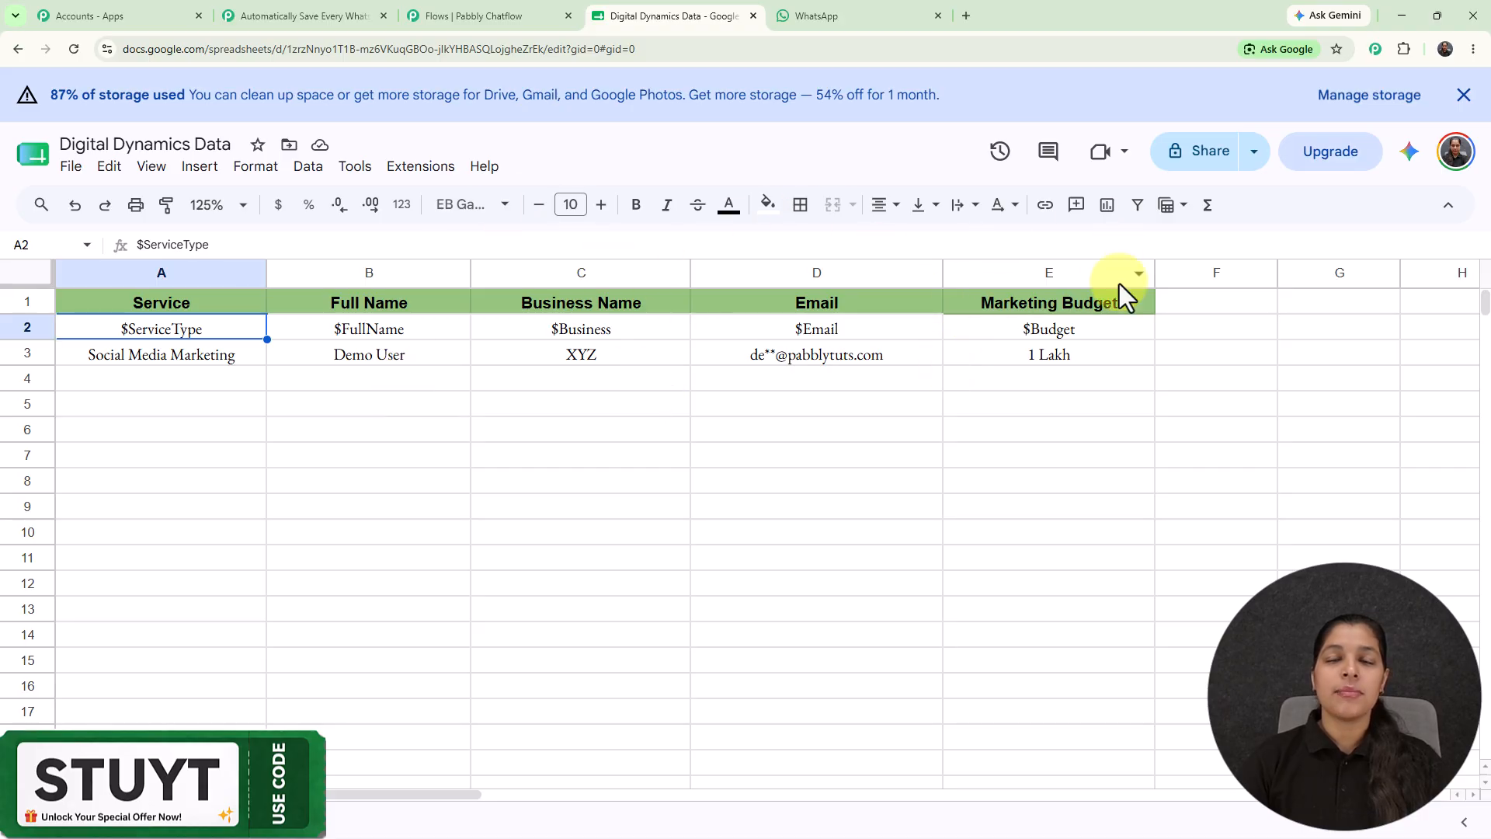
{"action": "left_click", "coordinate": [789, 16]}
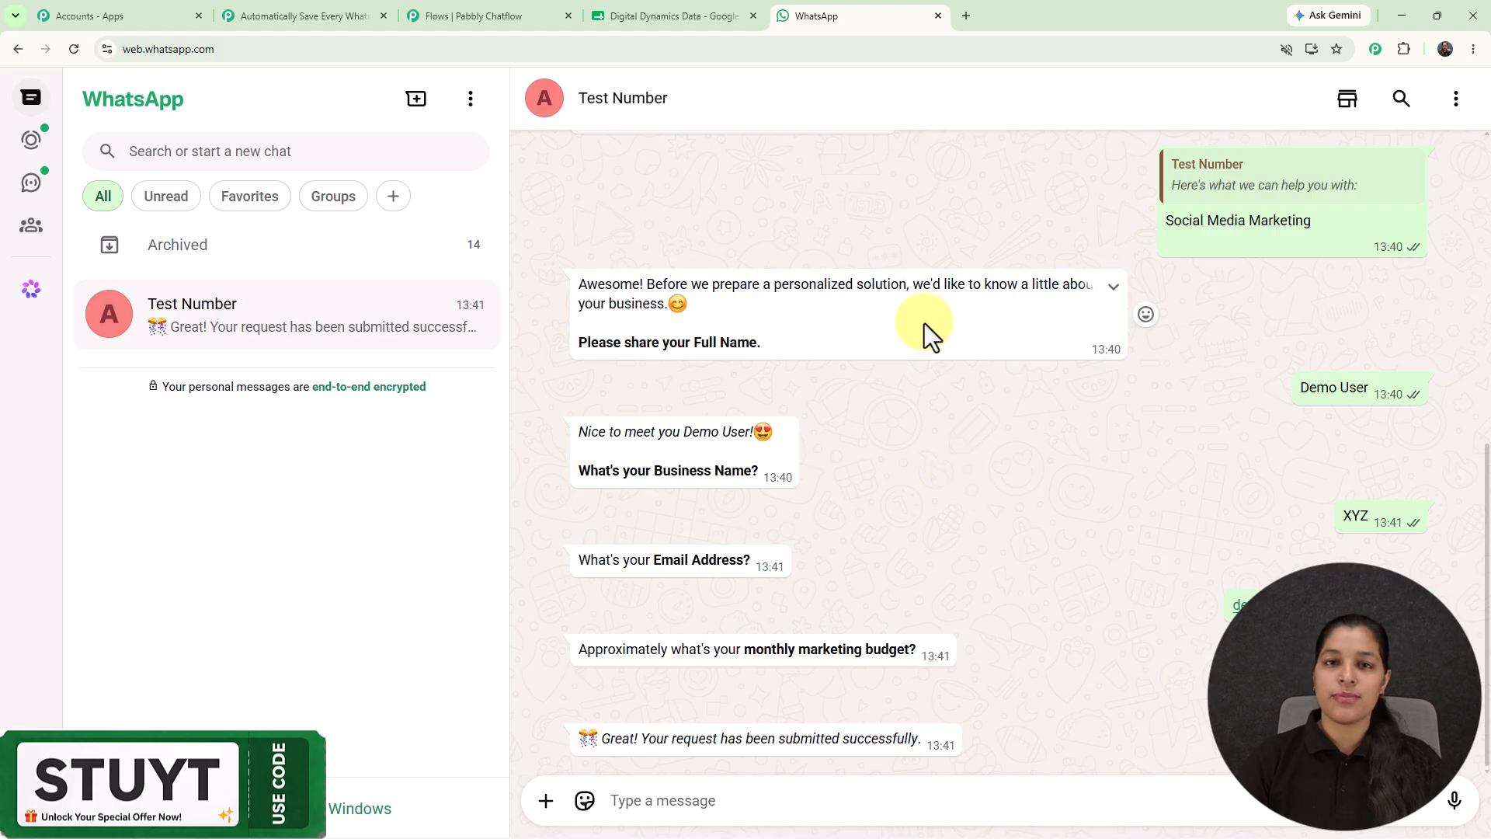
{"action": "left_click", "coordinate": [668, 16]}
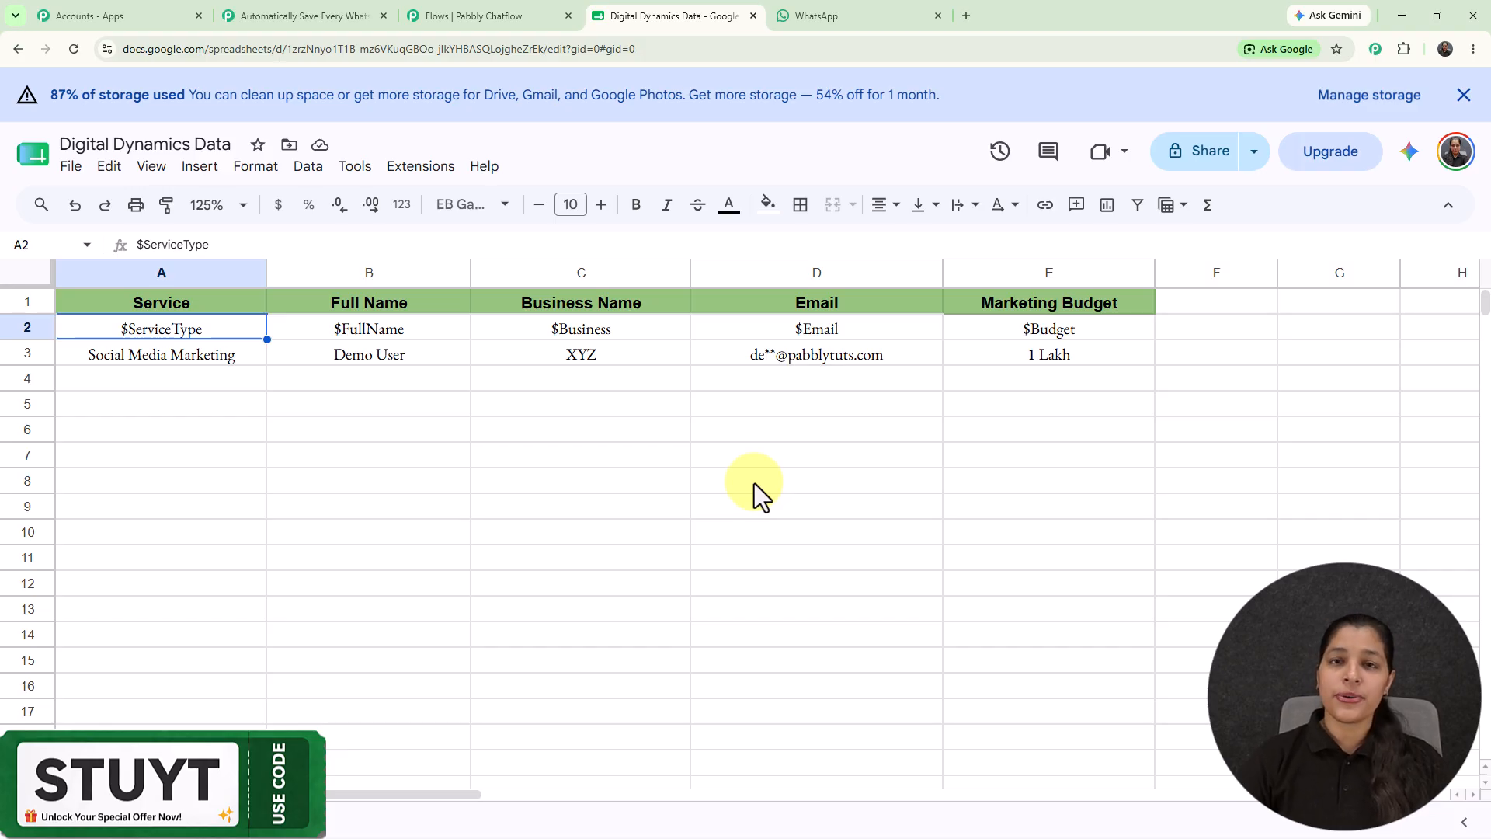
{"action": "left_click", "coordinate": [865, 12]}
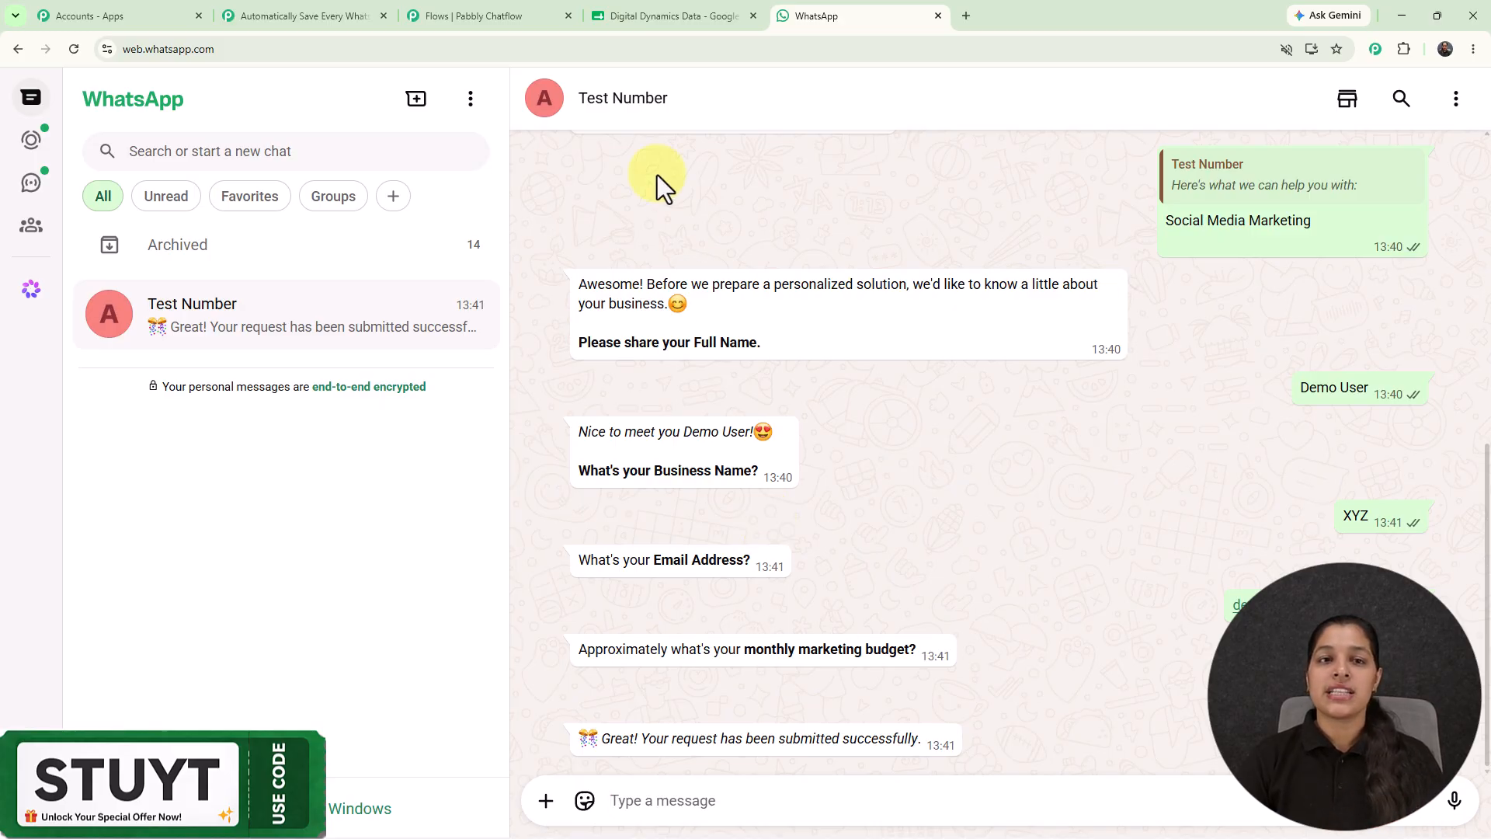
Check the bot's replies in the WhatsApp test chat, then return to the Pabbly Chatflow flow editor.
{"action": "left_click", "coordinate": [480, 14]}
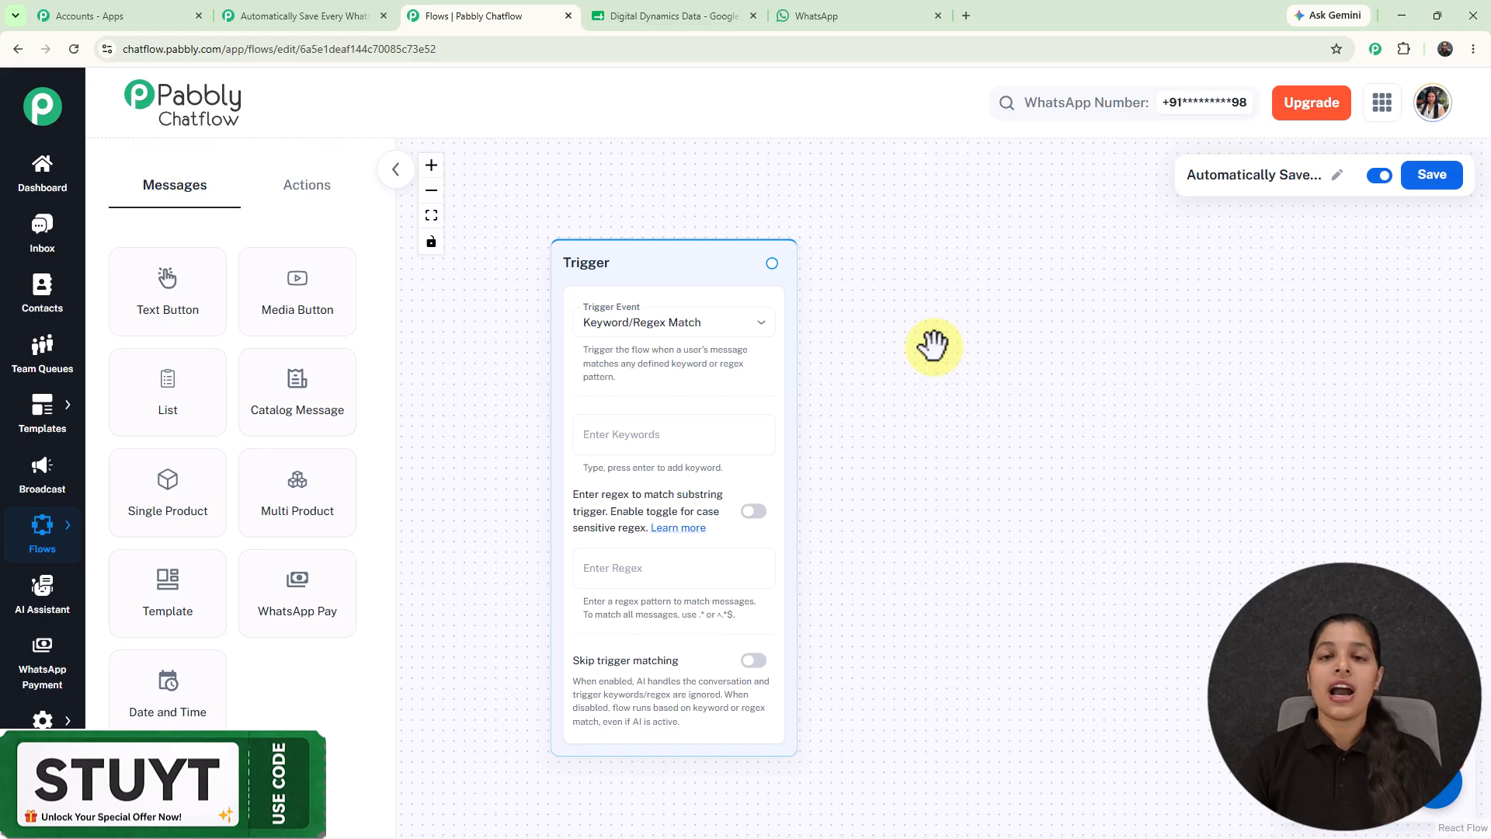
{"action": "left_click", "coordinate": [859, 14]}
{"action": "scroll", "coordinate": [1045, 447], "scroll_direction": "up", "scroll_amount": 10}
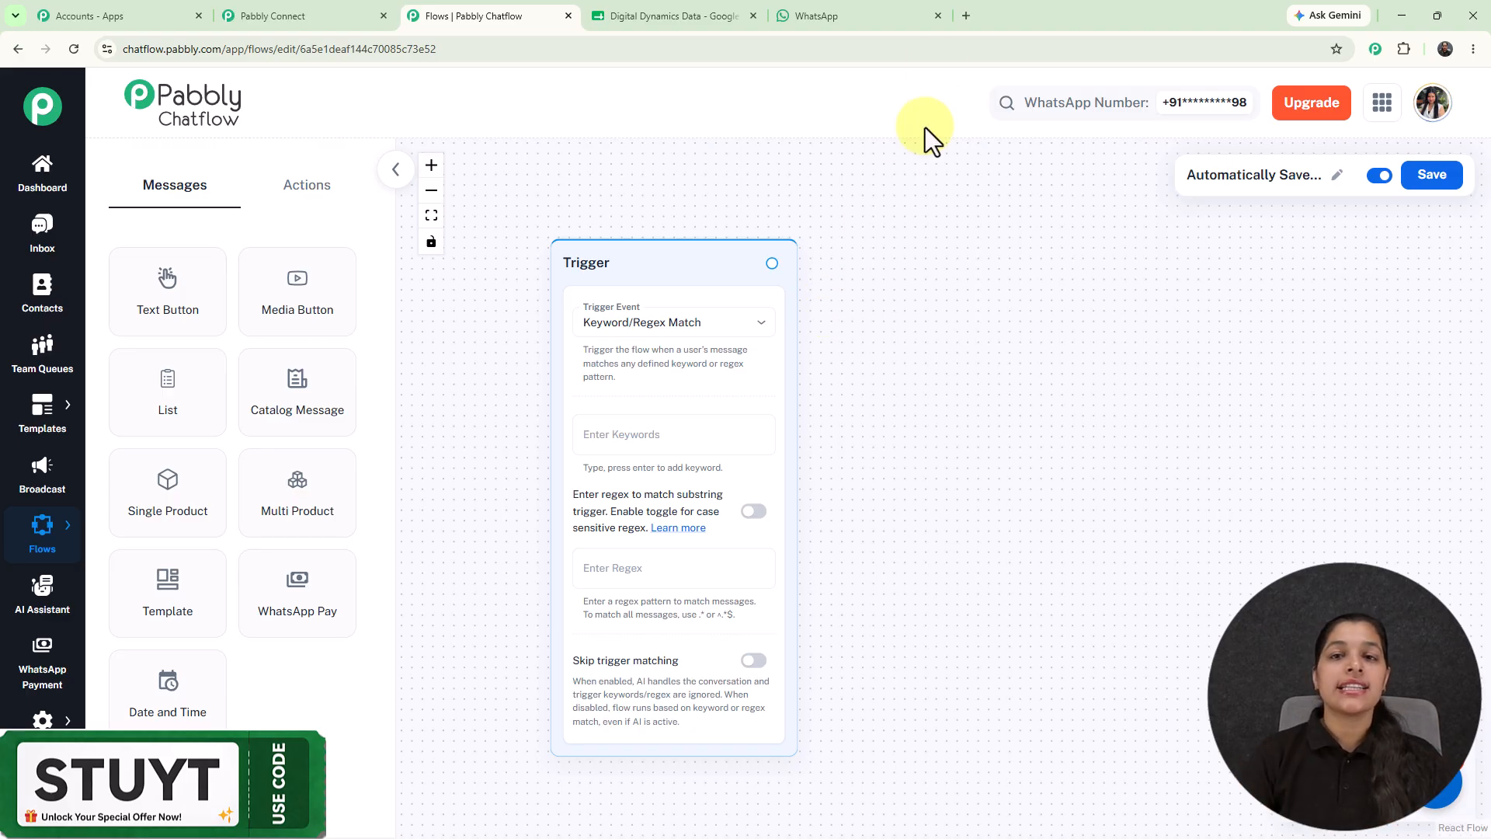
{"action": "left_click", "coordinate": [896, 16]}
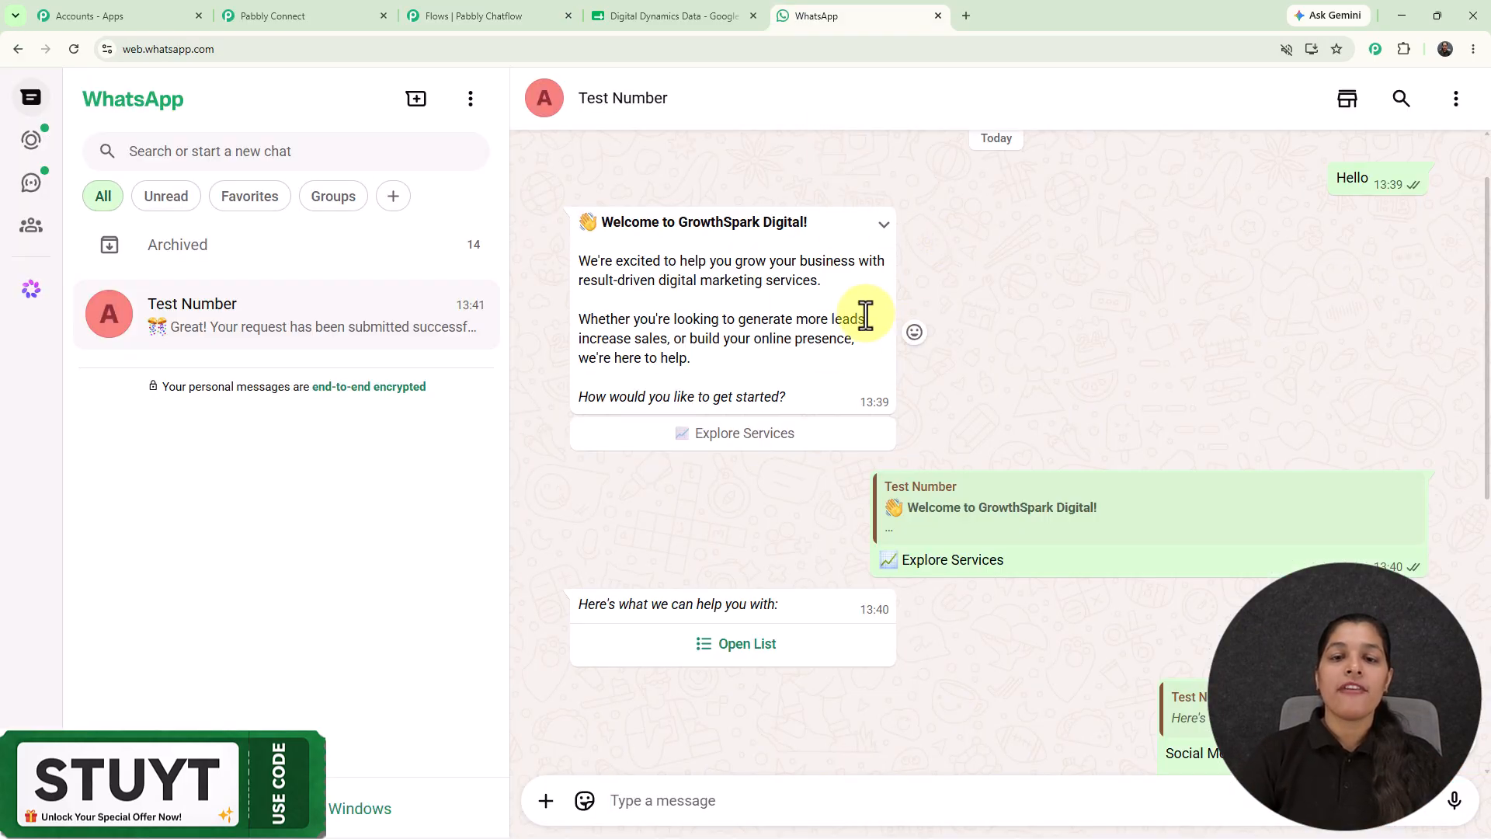
{"action": "left_click", "coordinate": [497, 14]}
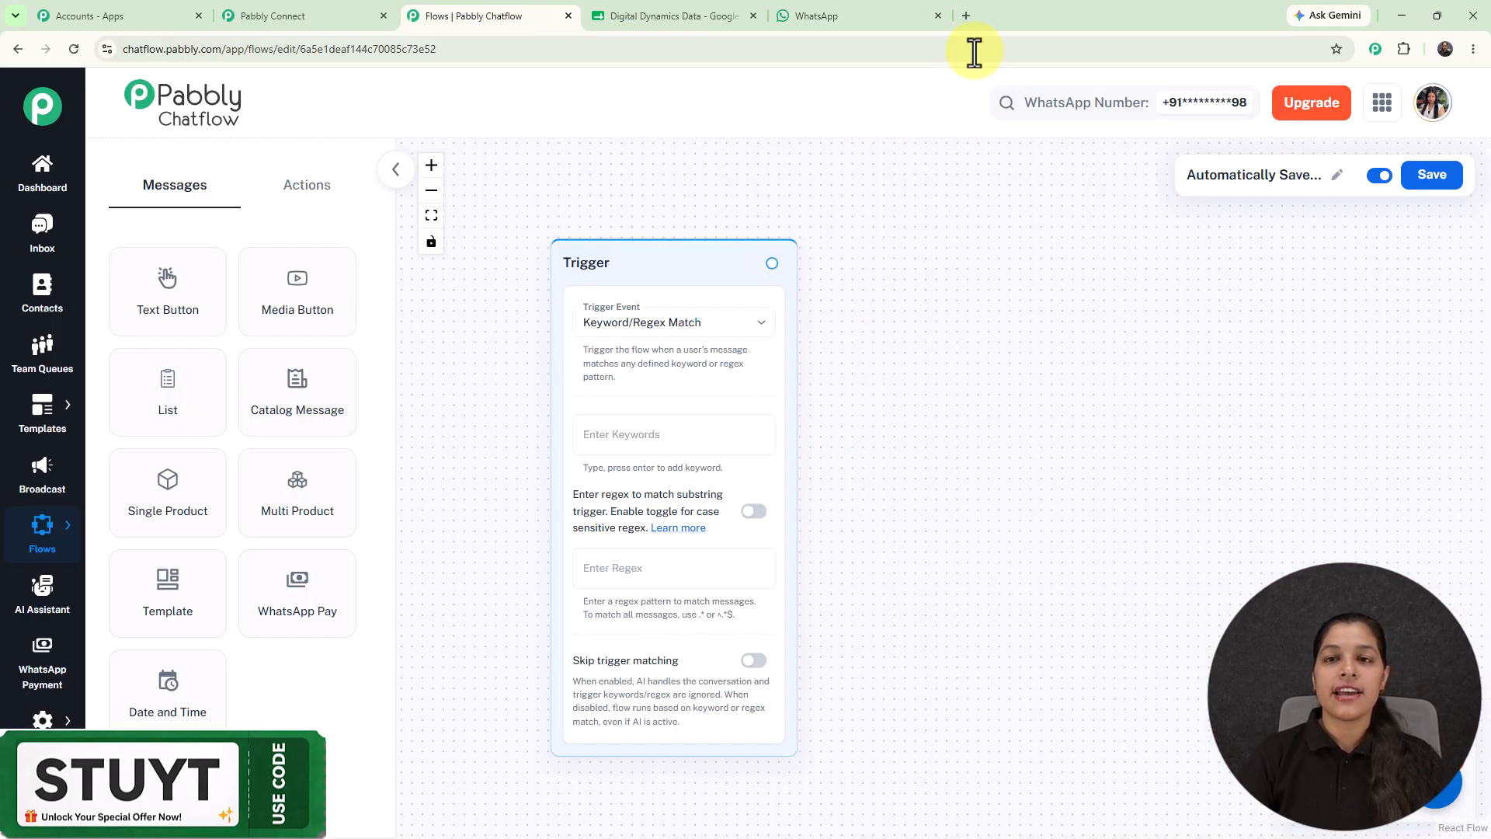
Load pabbly.com/chatflow in a new tab and dismiss the limited-time offer popup.
{"action": "left_click", "coordinate": [966, 16]}
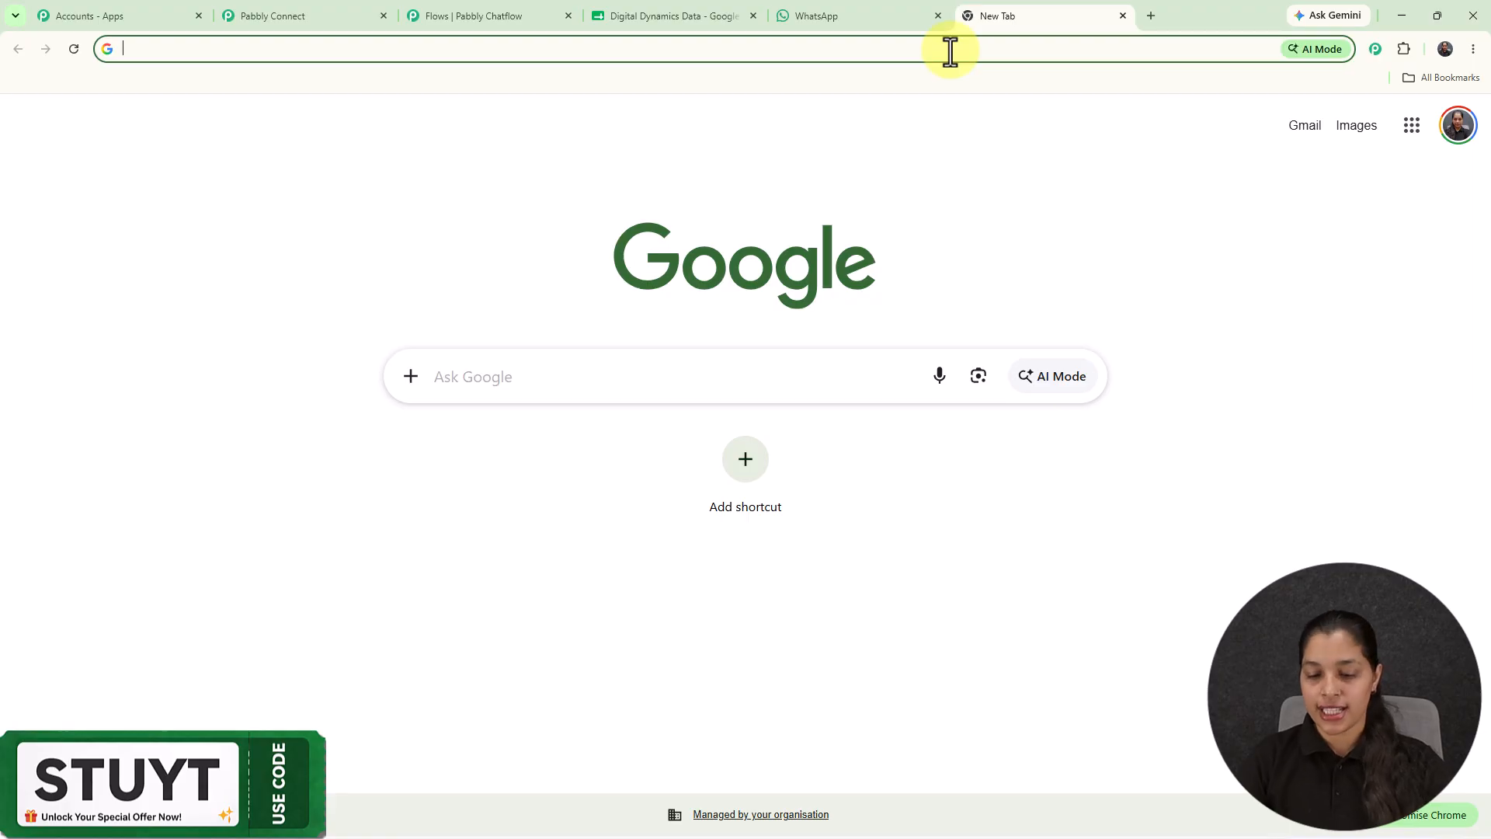
{"action": "type", "text": "pabbly.com/ch"}
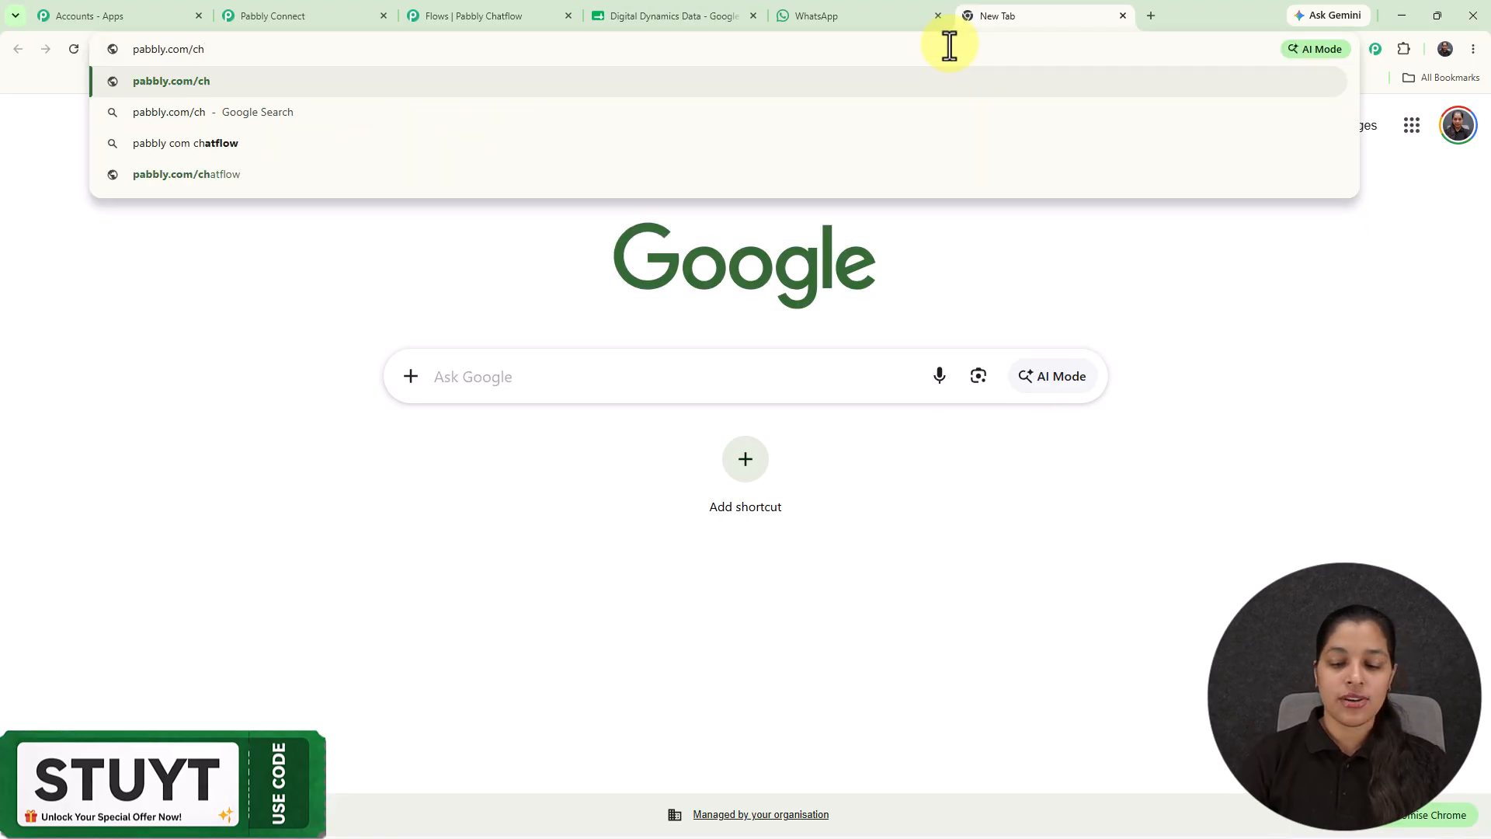
{"action": "type", "text": "a"}
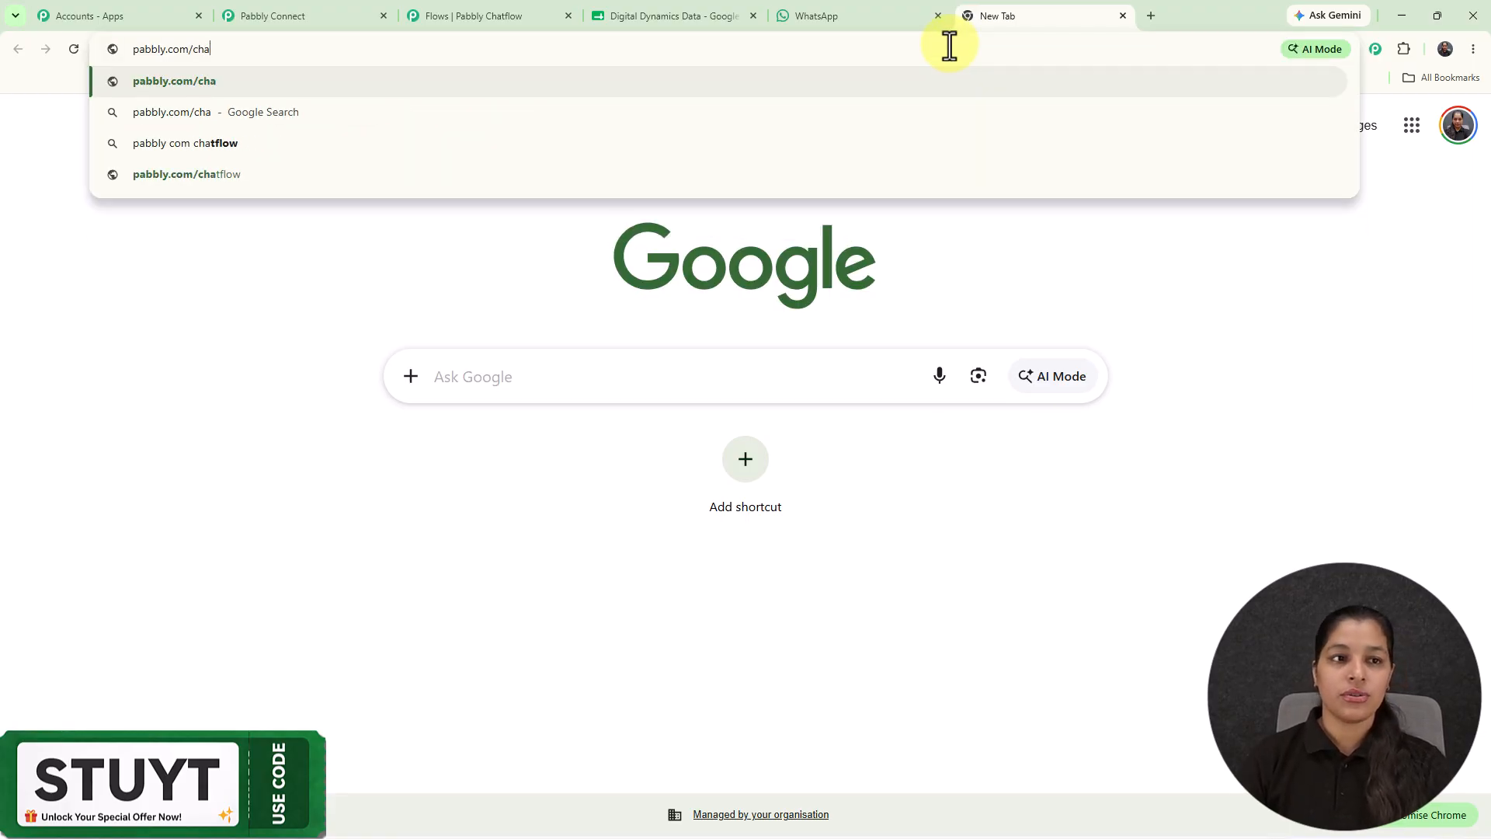
{"action": "left_click", "coordinate": [278, 172]}
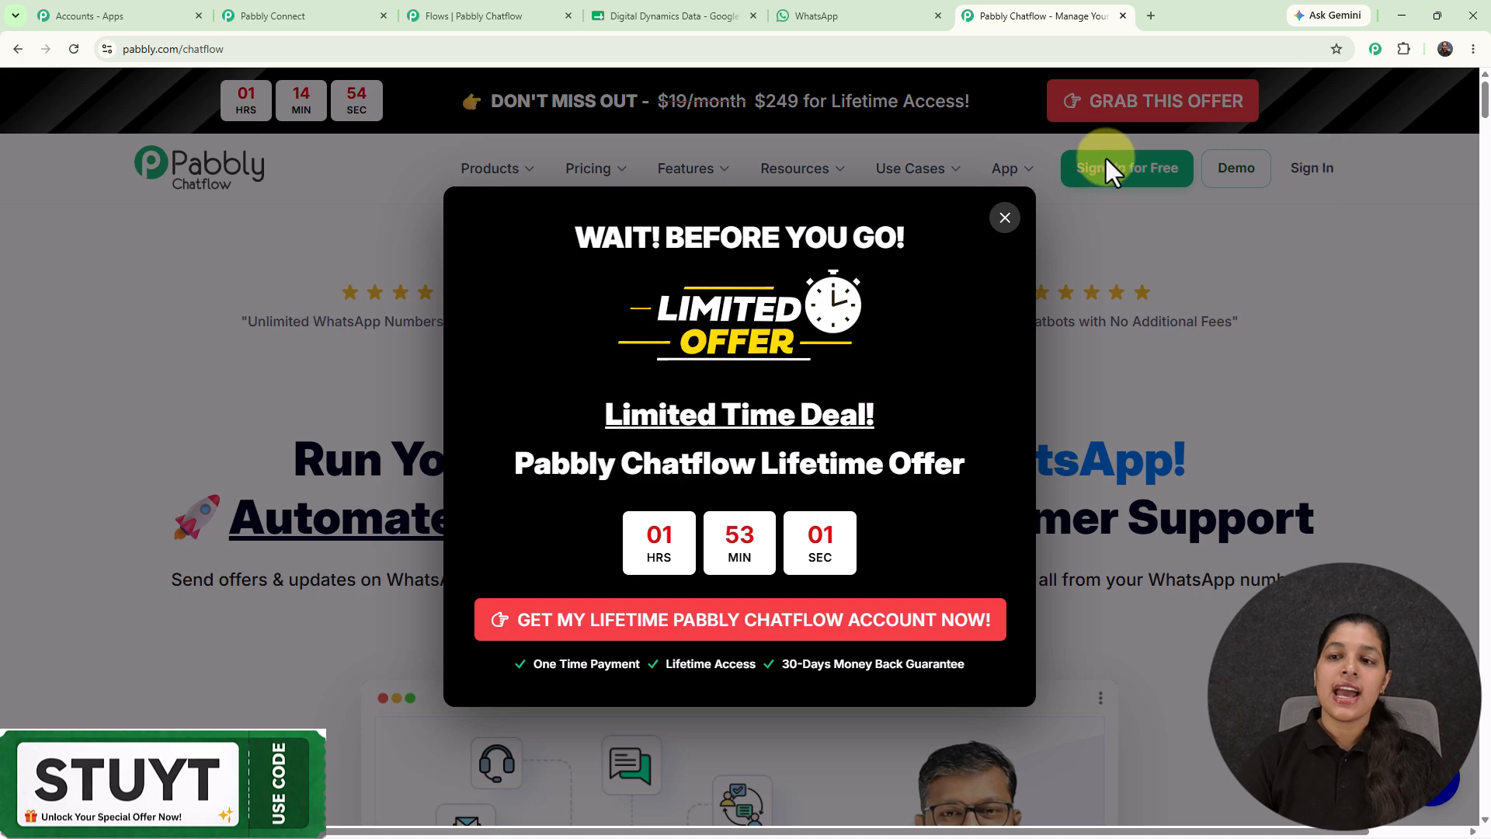
{"action": "left_click", "coordinate": [1006, 221]}
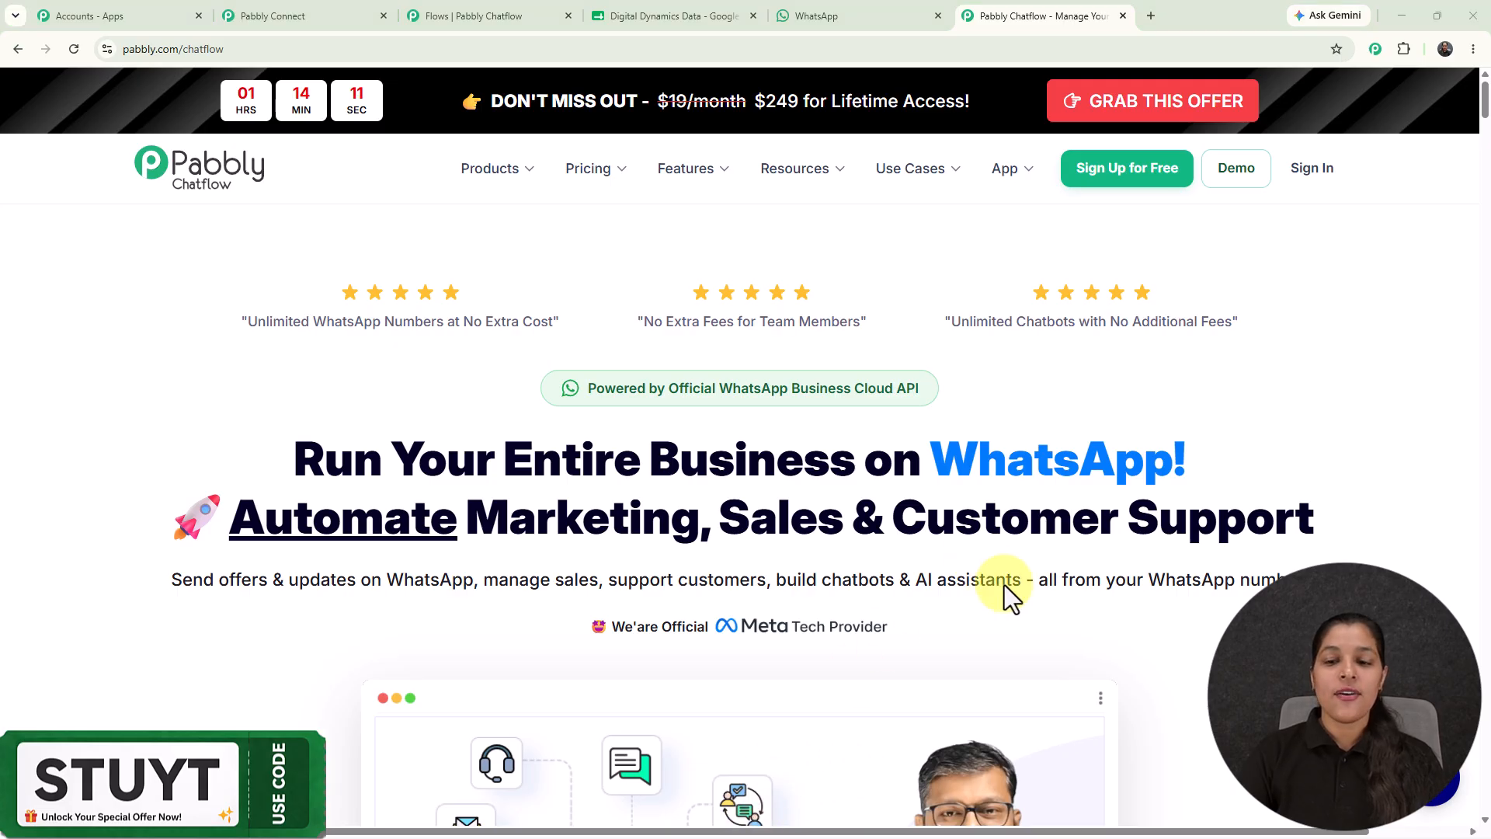
In the flow editor, review the trigger events and keep Keyword/Regex Match.
{"action": "left_click", "coordinate": [482, 12]}
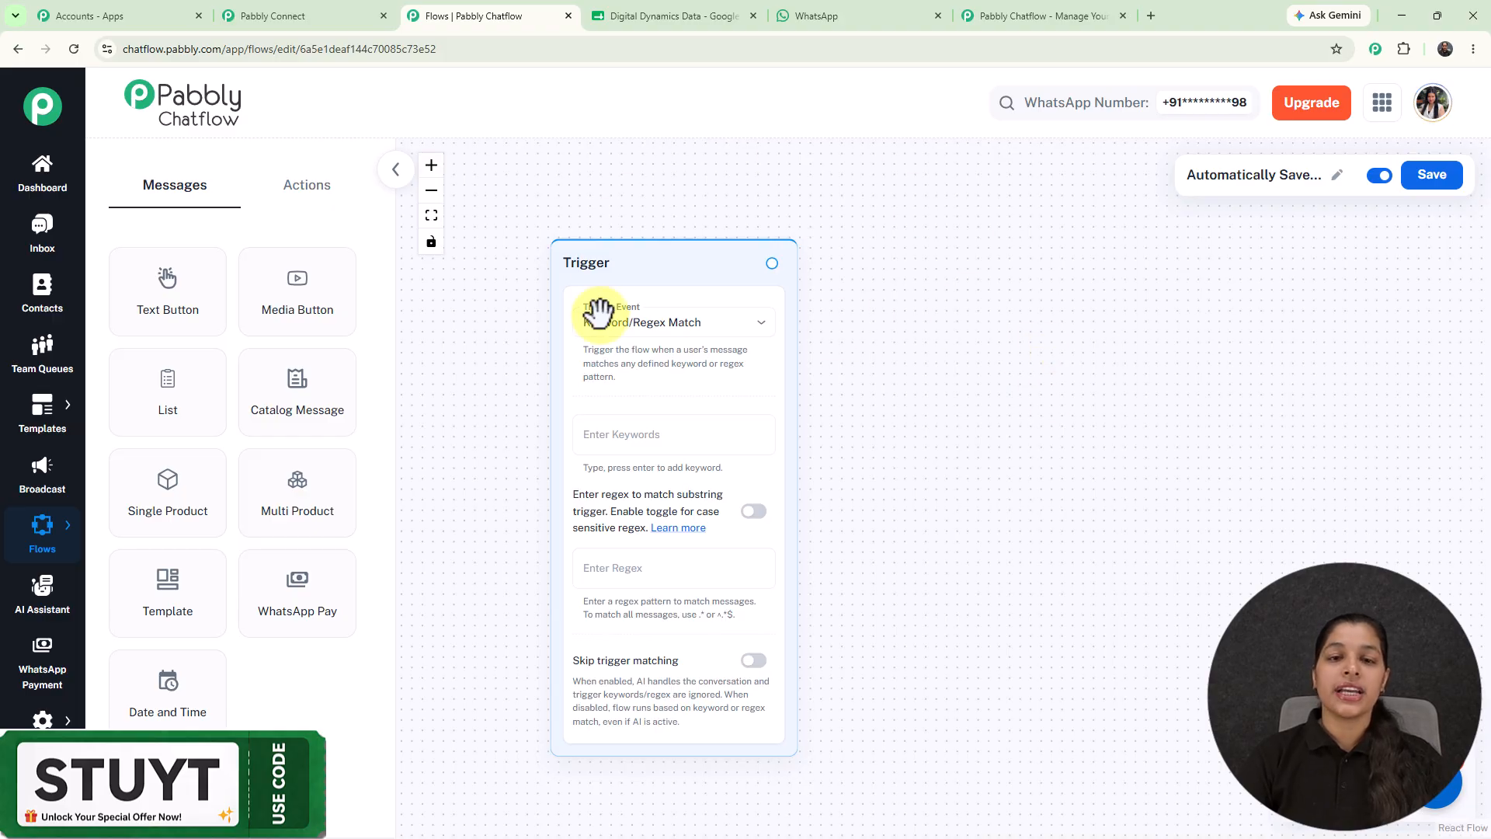
{"action": "left_click", "coordinate": [715, 324]}
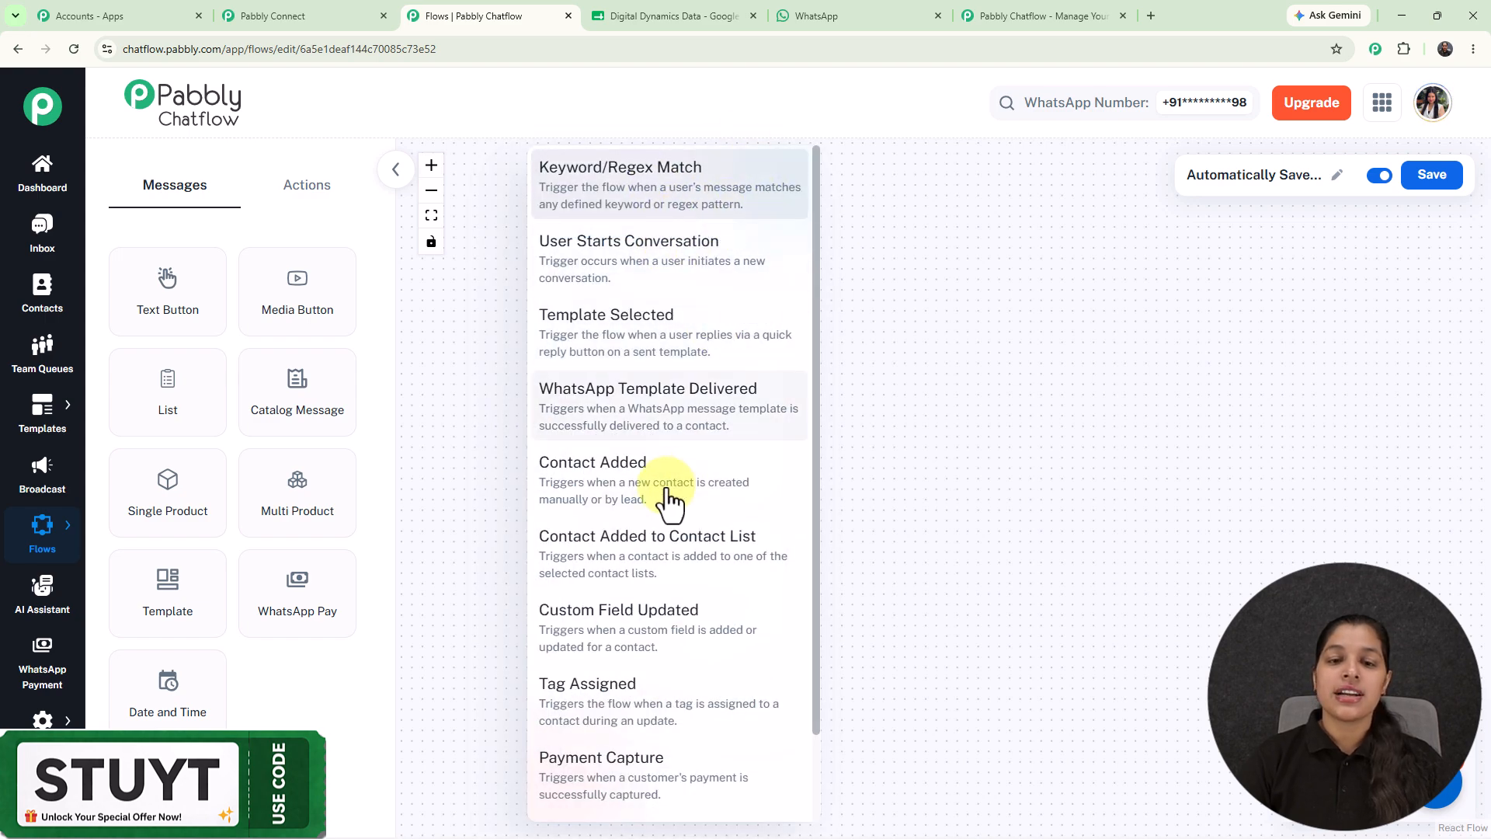
{"action": "left_click", "coordinate": [996, 333]}
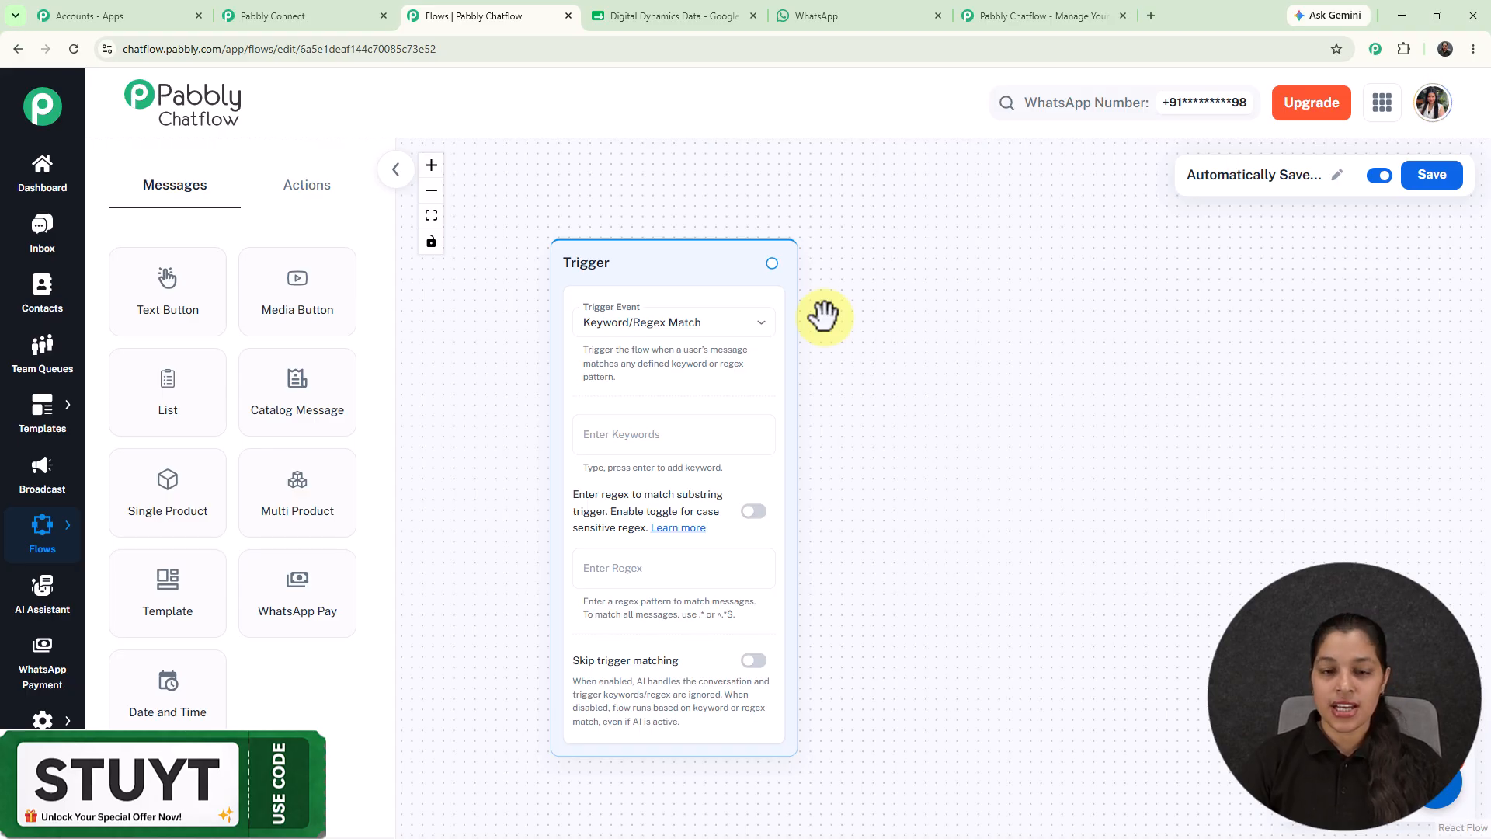
Copy the Hello message from the WhatsApp test chat and begin entering a trigger keyword.
{"action": "left_click", "coordinate": [823, 12]}
{"action": "scroll", "coordinate": [952, 320], "scroll_direction": "up", "scroll_amount": 1}
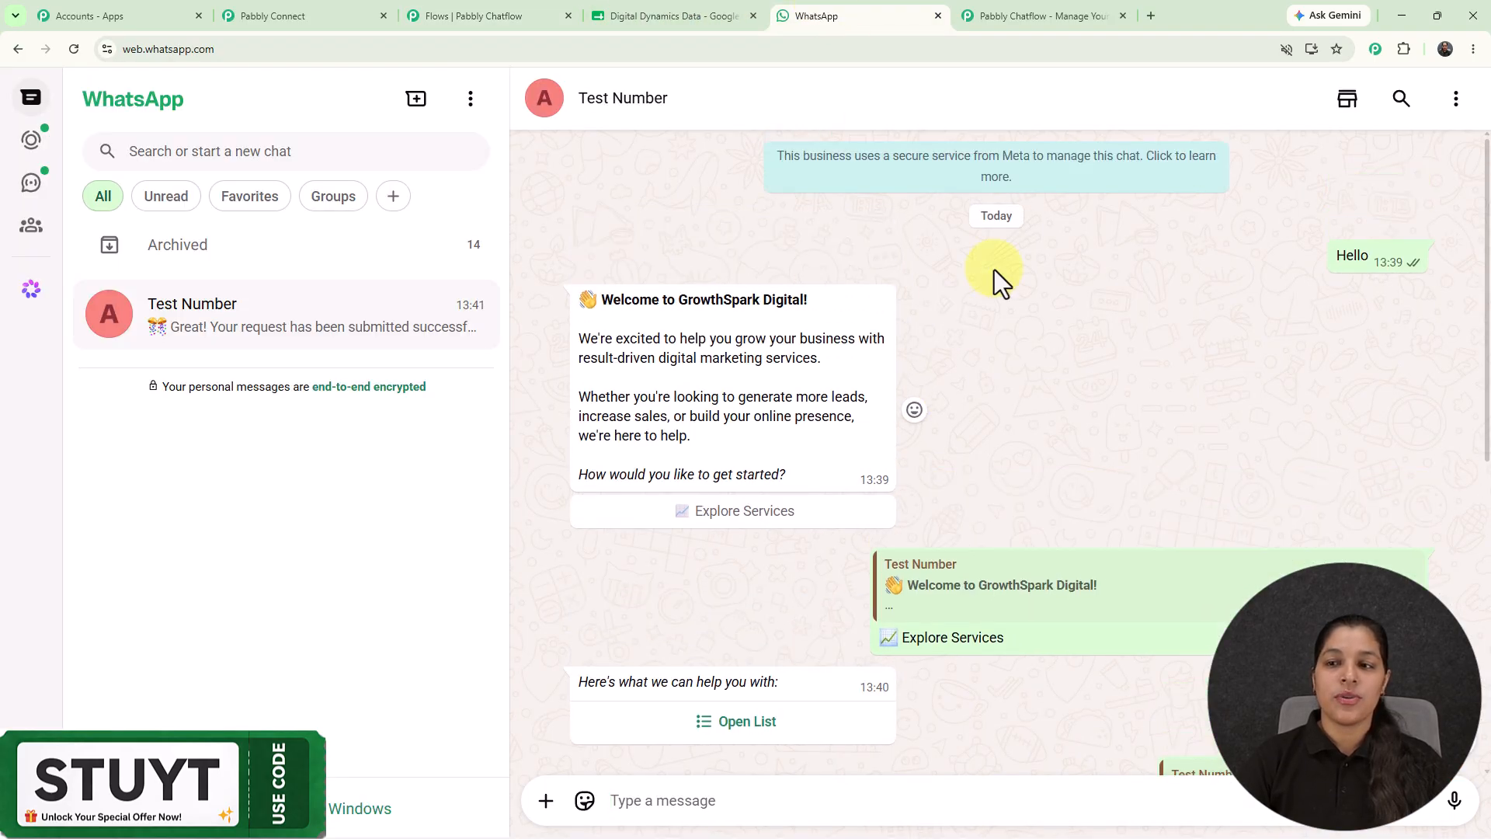
{"action": "left_click_drag", "start_coordinate": [1332, 254], "coordinate": [1358, 253]}
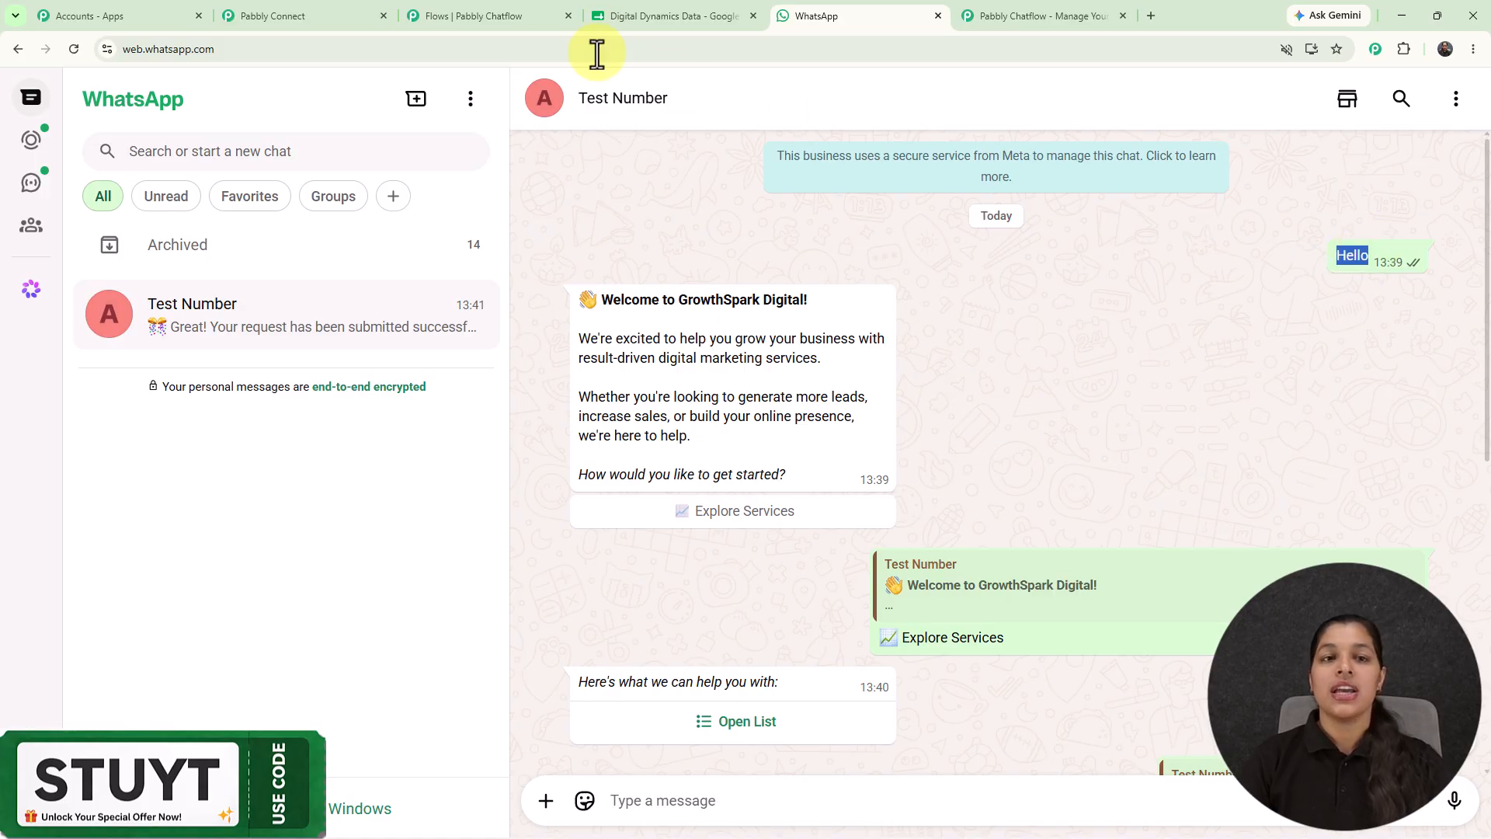
{"action": "left_click", "coordinate": [531, 19]}
{"action": "left_click", "coordinate": [650, 436]}
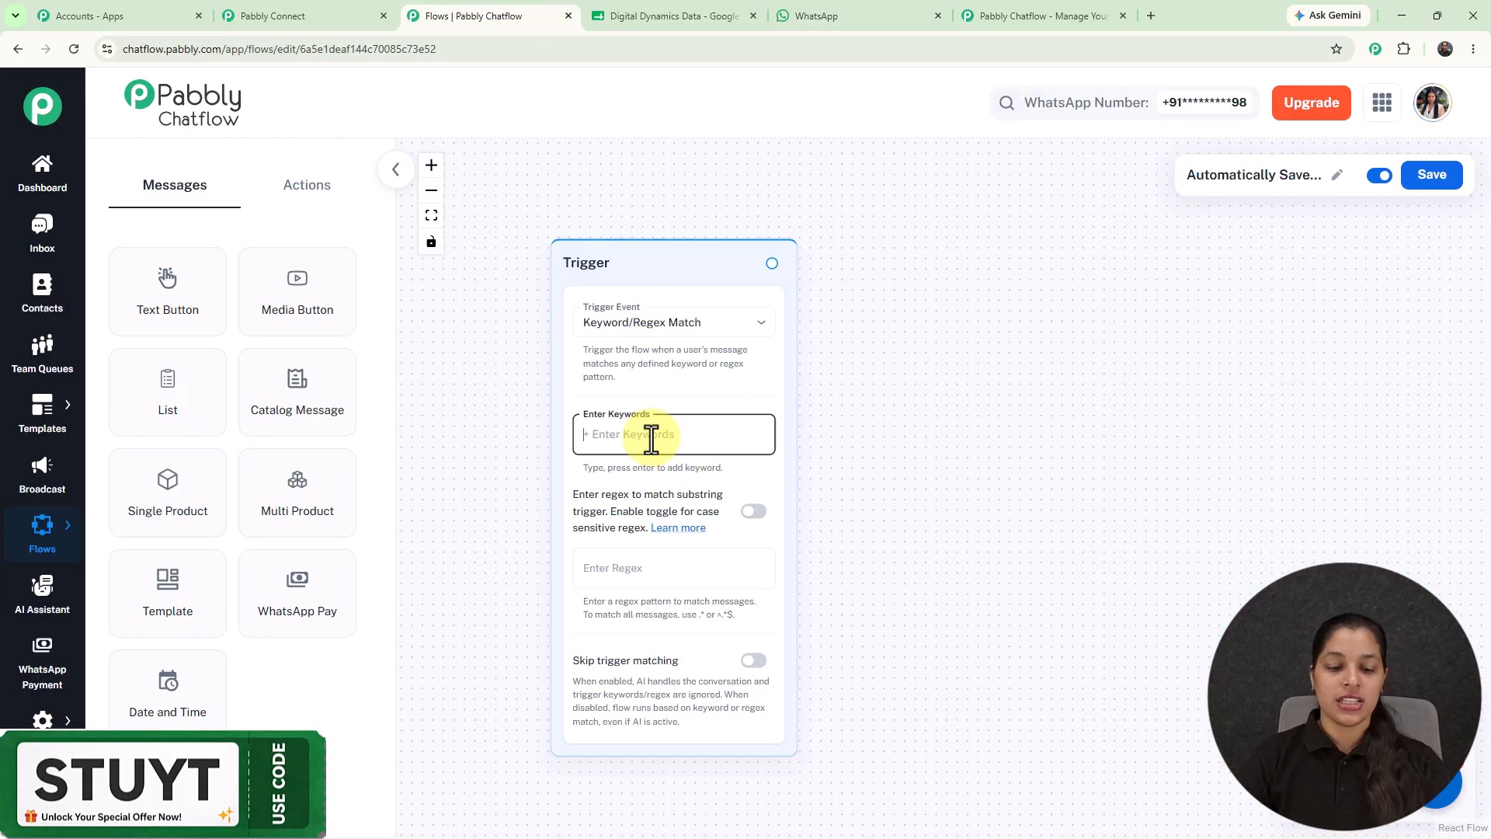
Add Hello as the Trigger node's keyword.
{"action": "type", "text": "Hello"}
{"action": "key", "text": "Return"}
{"action": "left_click", "coordinate": [728, 206]}
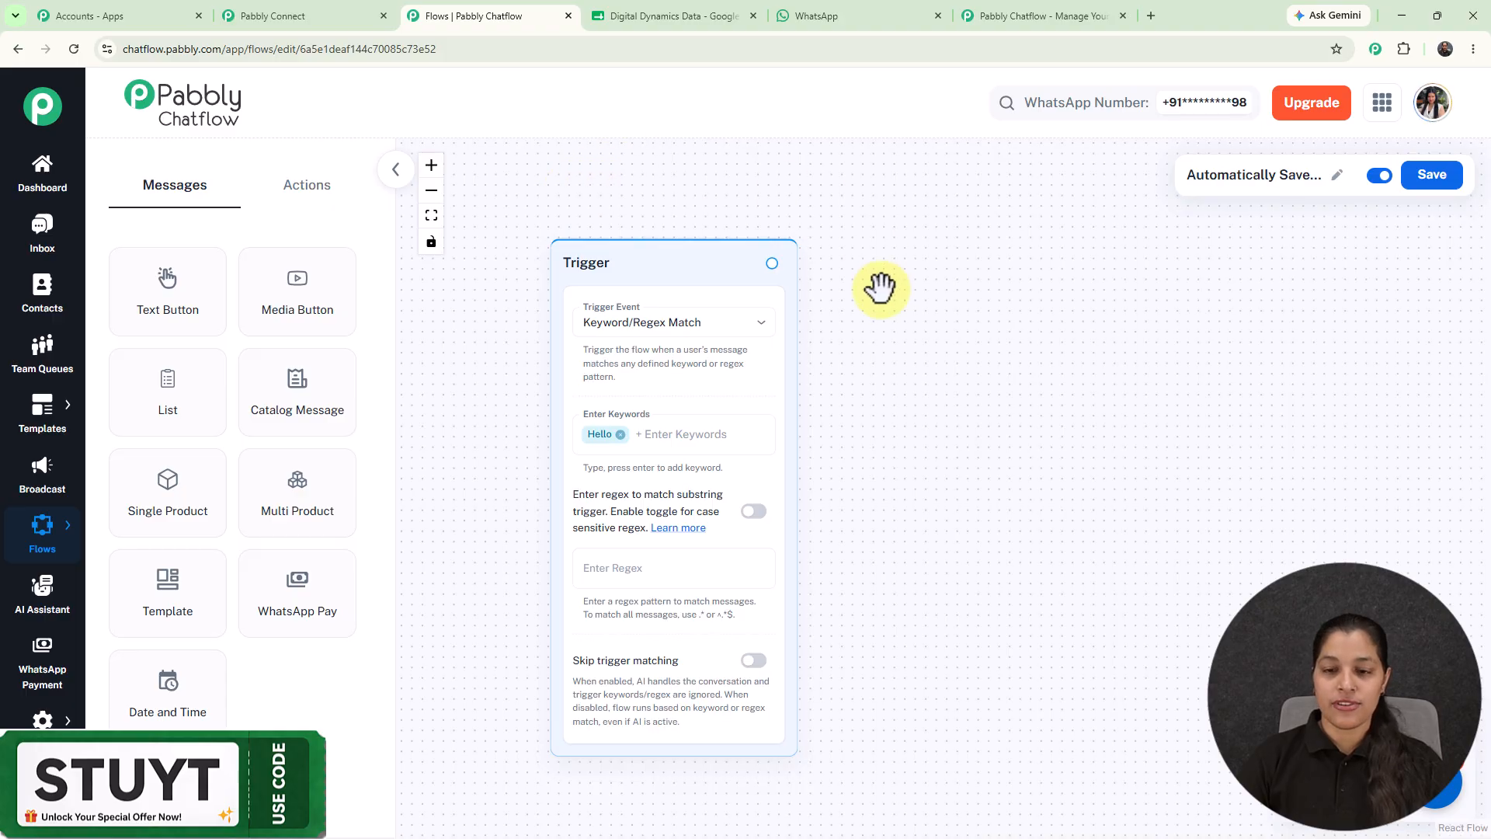
Pan the canvas and drag from the Trigger's output to open the content-type chooser.
{"action": "scroll", "coordinate": [880, 289], "scroll_direction": "down", "scroll_amount": 2}
{"action": "left_click_drag", "start_coordinate": [932, 306], "coordinate": [894, 316]}
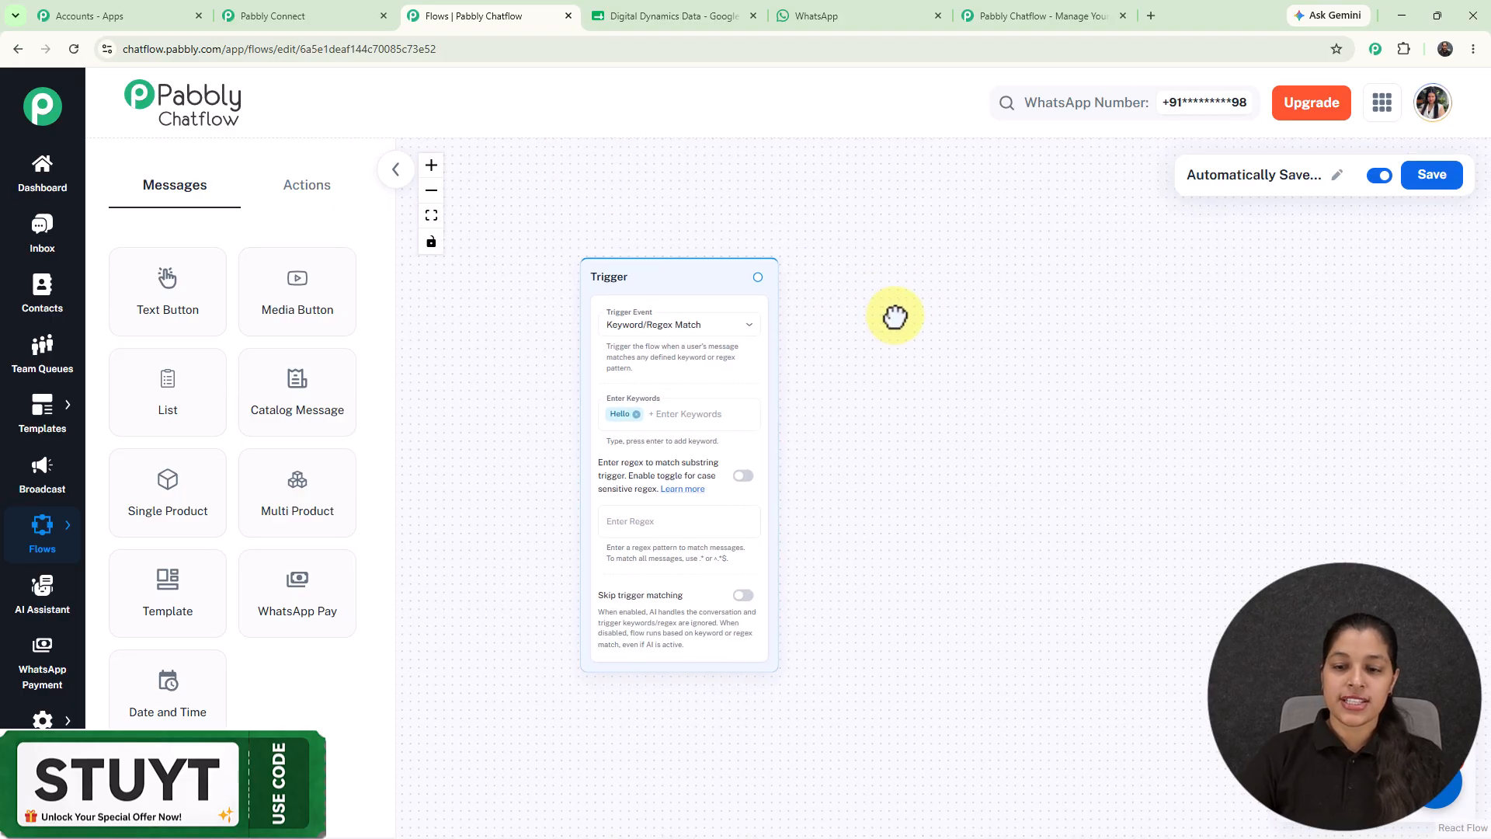
{"action": "left_click_drag", "start_coordinate": [685, 276], "coordinate": [586, 263]}
{"action": "scroll", "coordinate": [634, 278], "scroll_direction": "up", "scroll_amount": 2}
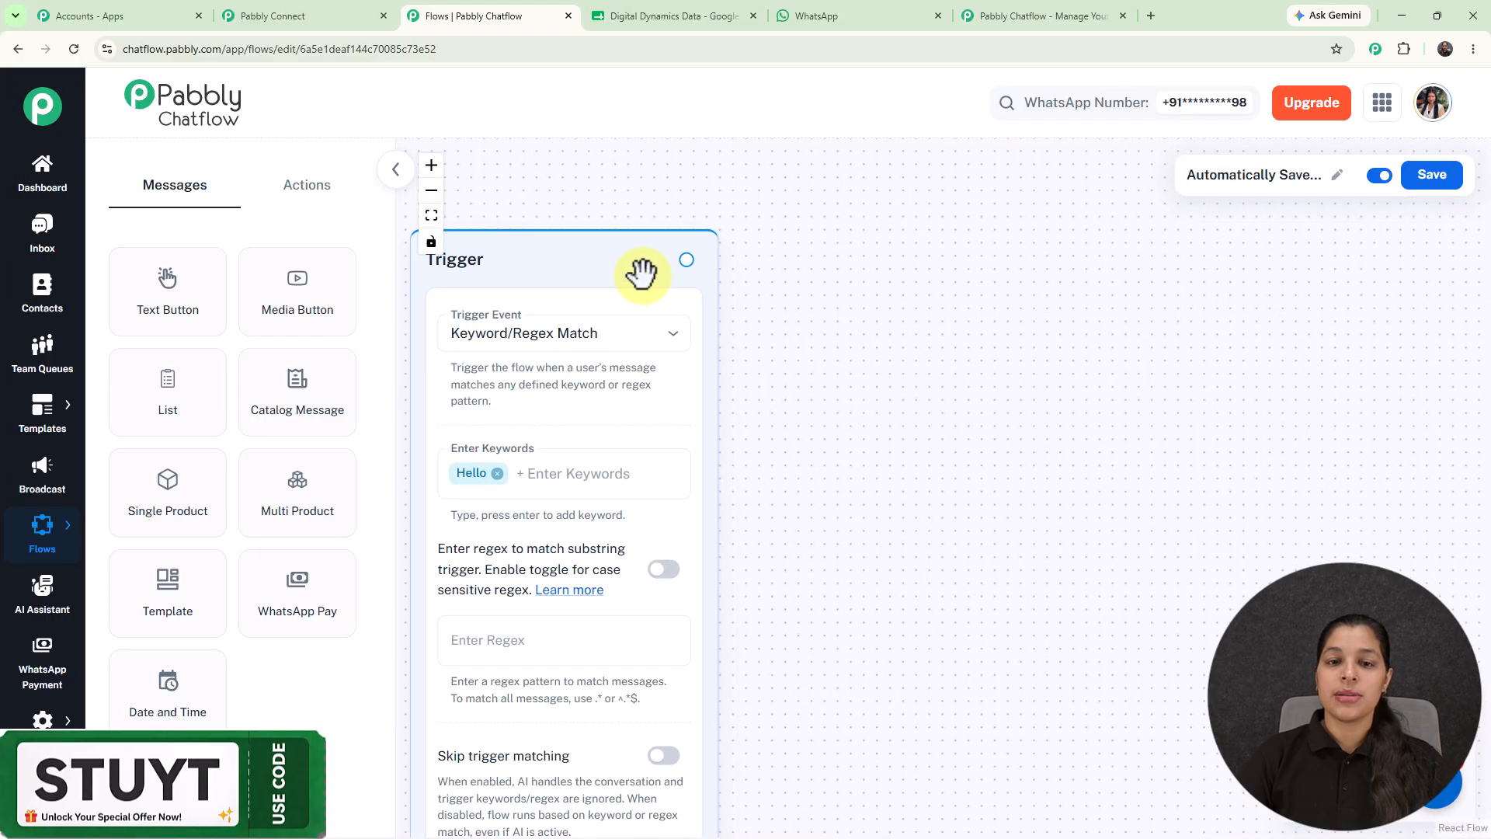
{"action": "left_click_drag", "start_coordinate": [687, 259], "coordinate": [906, 366]}
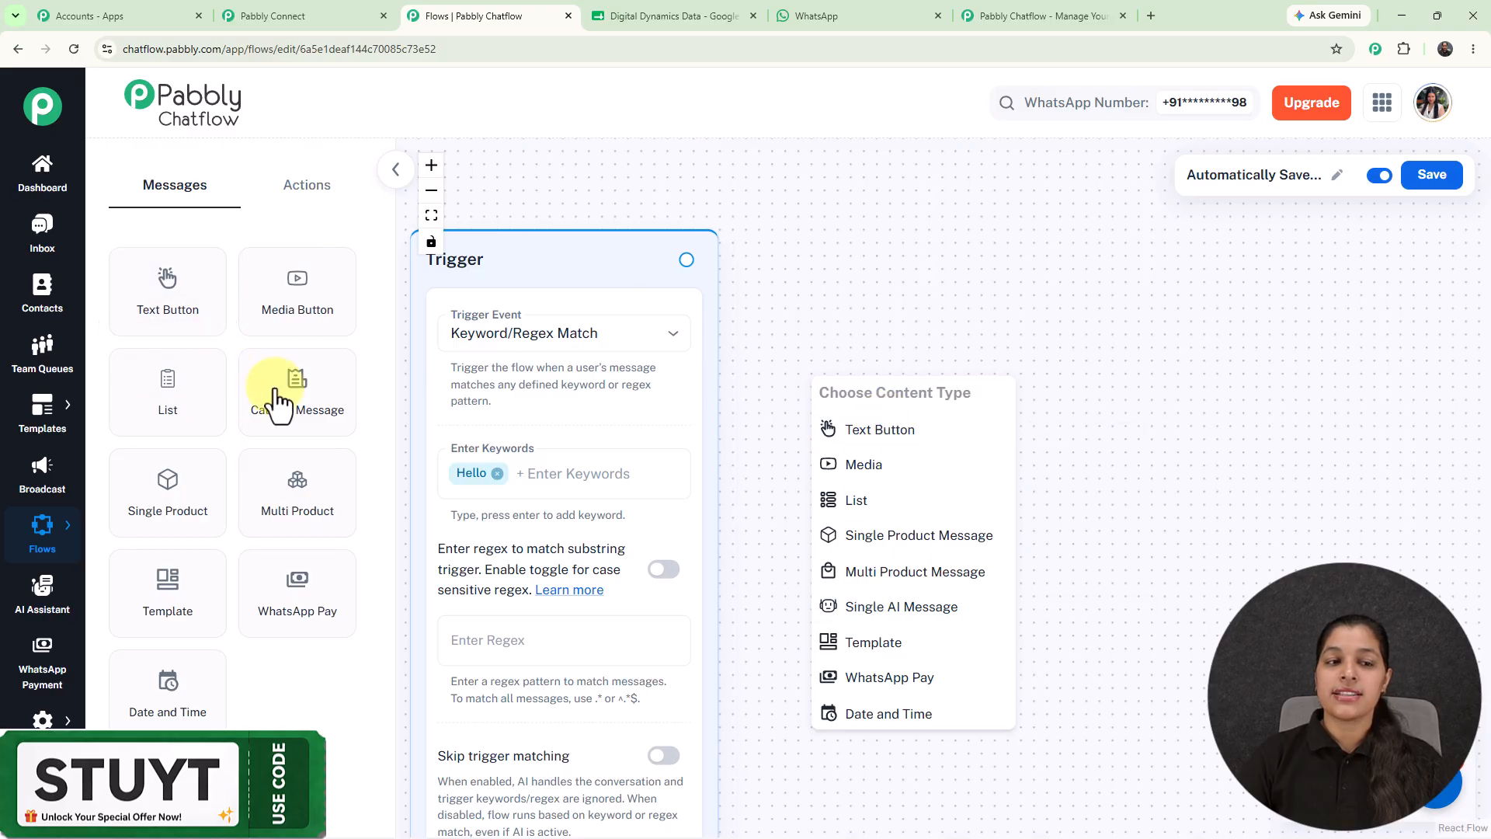
Add a Text Button step after the trigger and paste in the welcome message.
{"action": "left_click", "coordinate": [926, 432]}
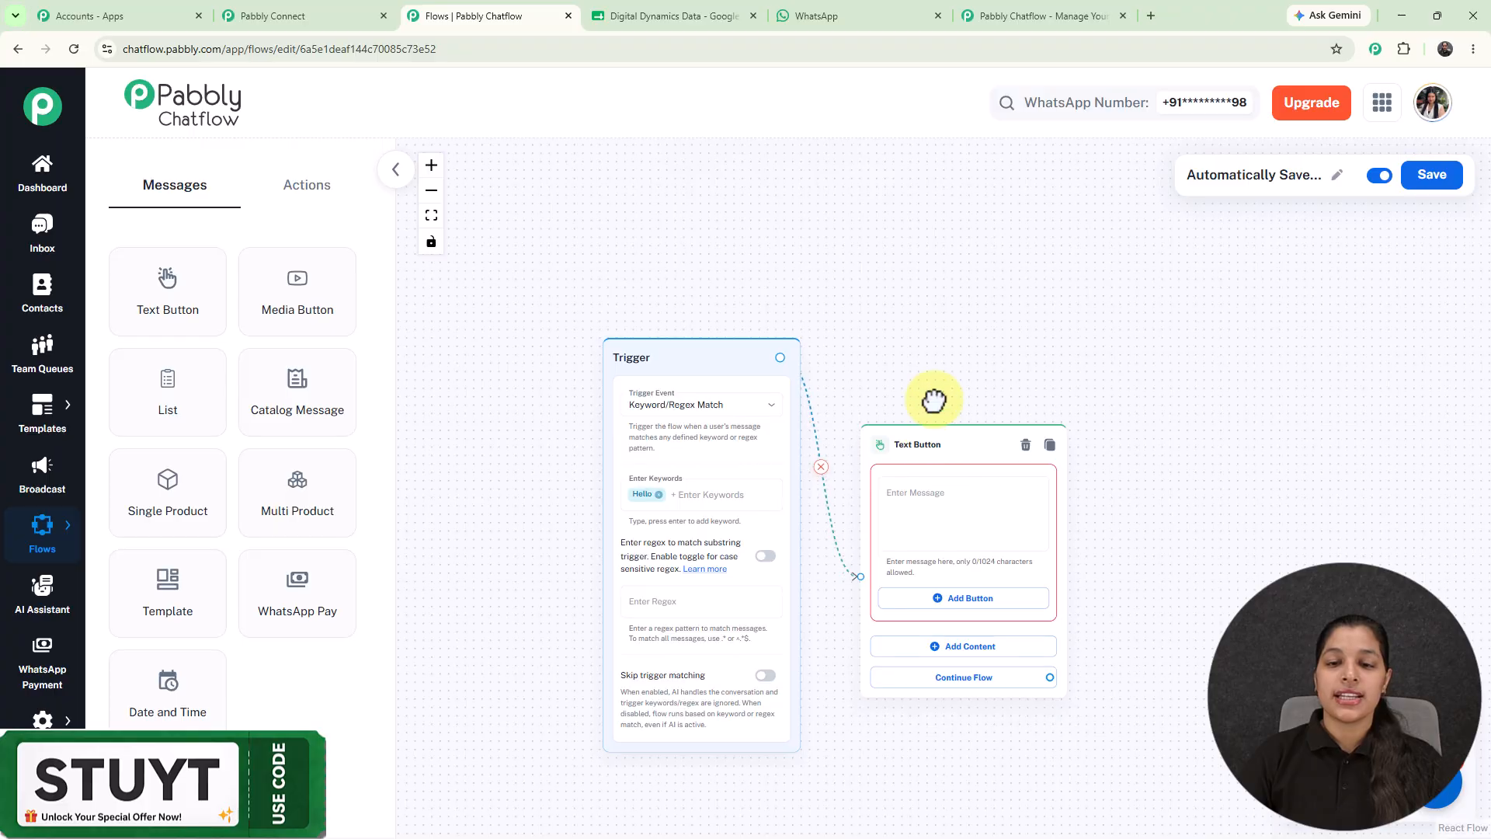
{"action": "left_click_drag", "start_coordinate": [921, 361], "coordinate": [911, 372]}
{"action": "left_click_drag", "start_coordinate": [889, 292], "coordinate": [820, 172]}
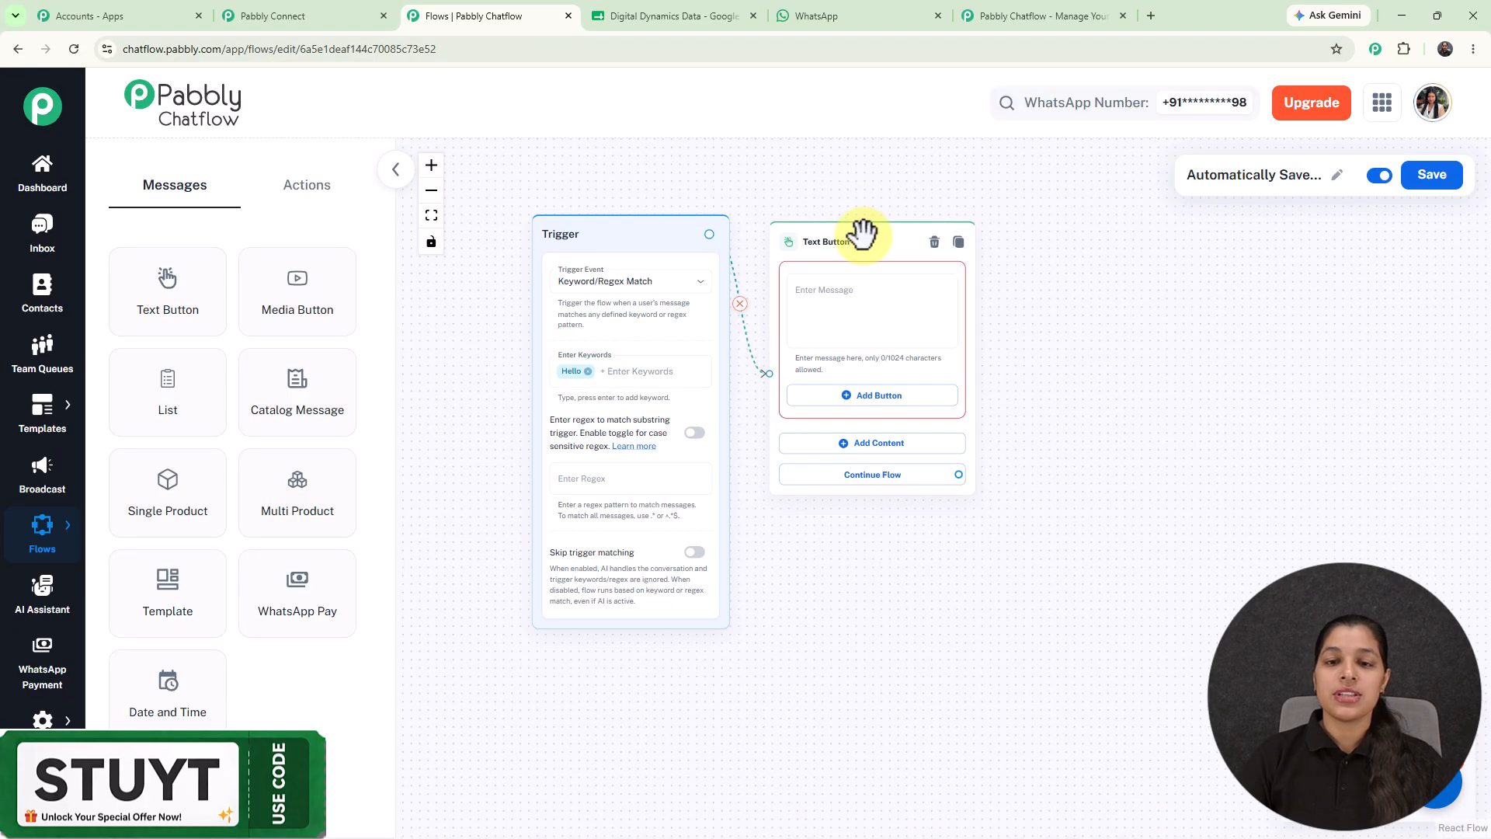
{"action": "scroll", "coordinate": [862, 235], "scroll_direction": "up", "scroll_amount": 3}
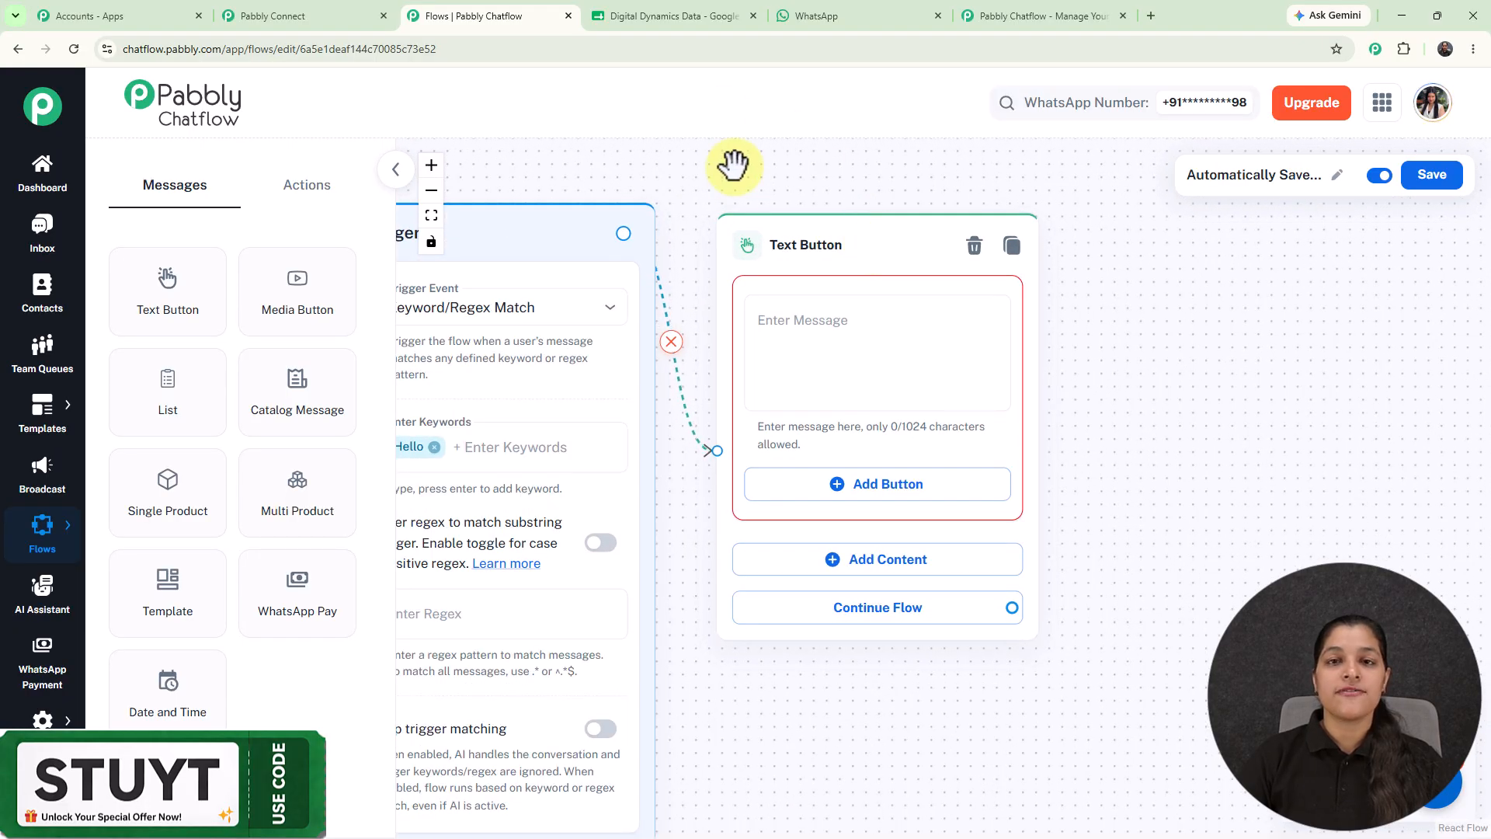
{"action": "left_click", "coordinate": [877, 353]}
{"action": "key", "text": "ctrl+v"}
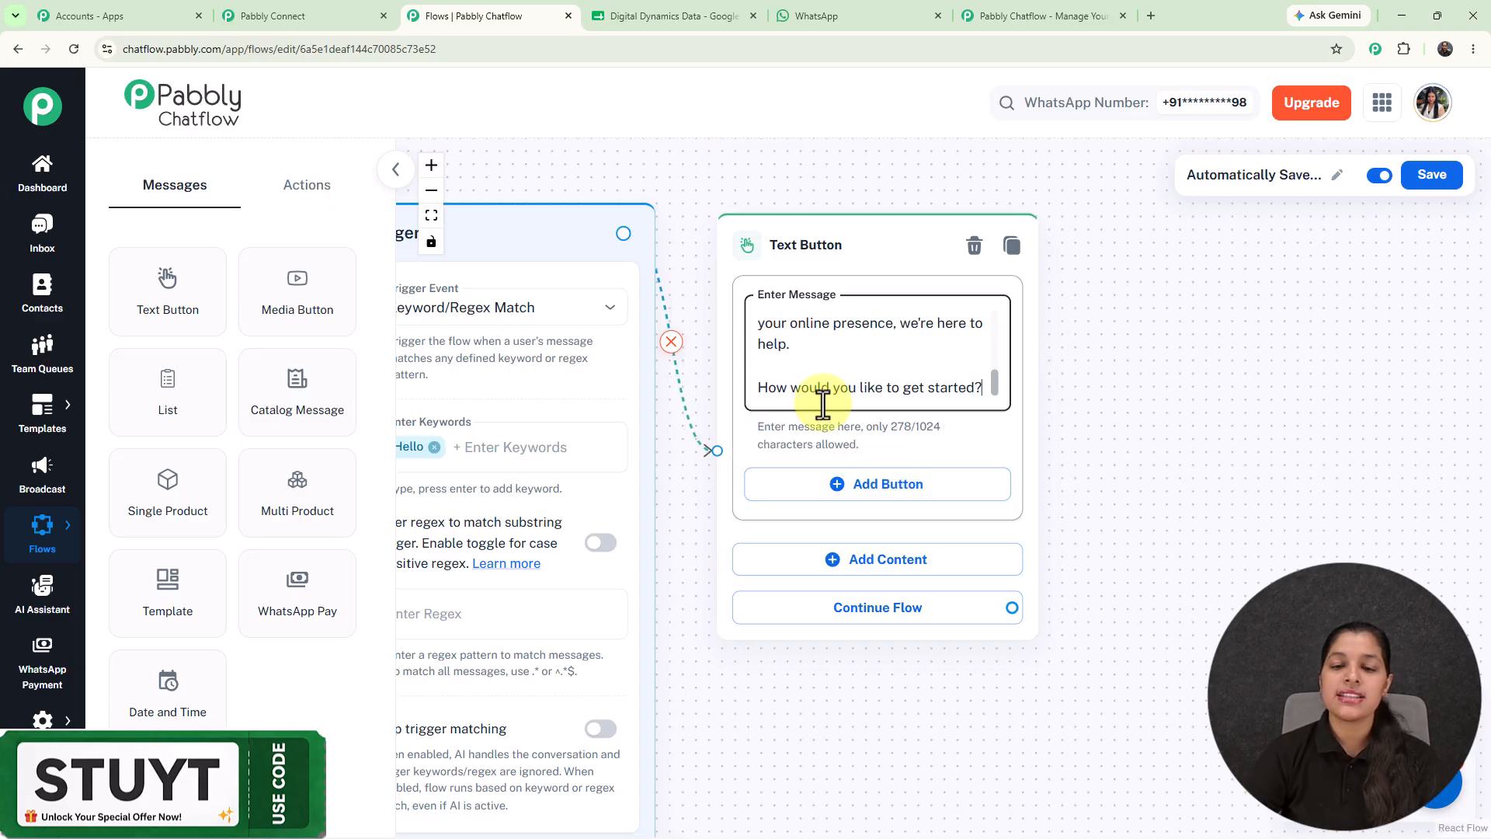
Add and save an Explore Services quick-reply button, then drag a connection from it.
{"action": "left_click", "coordinate": [875, 501]}
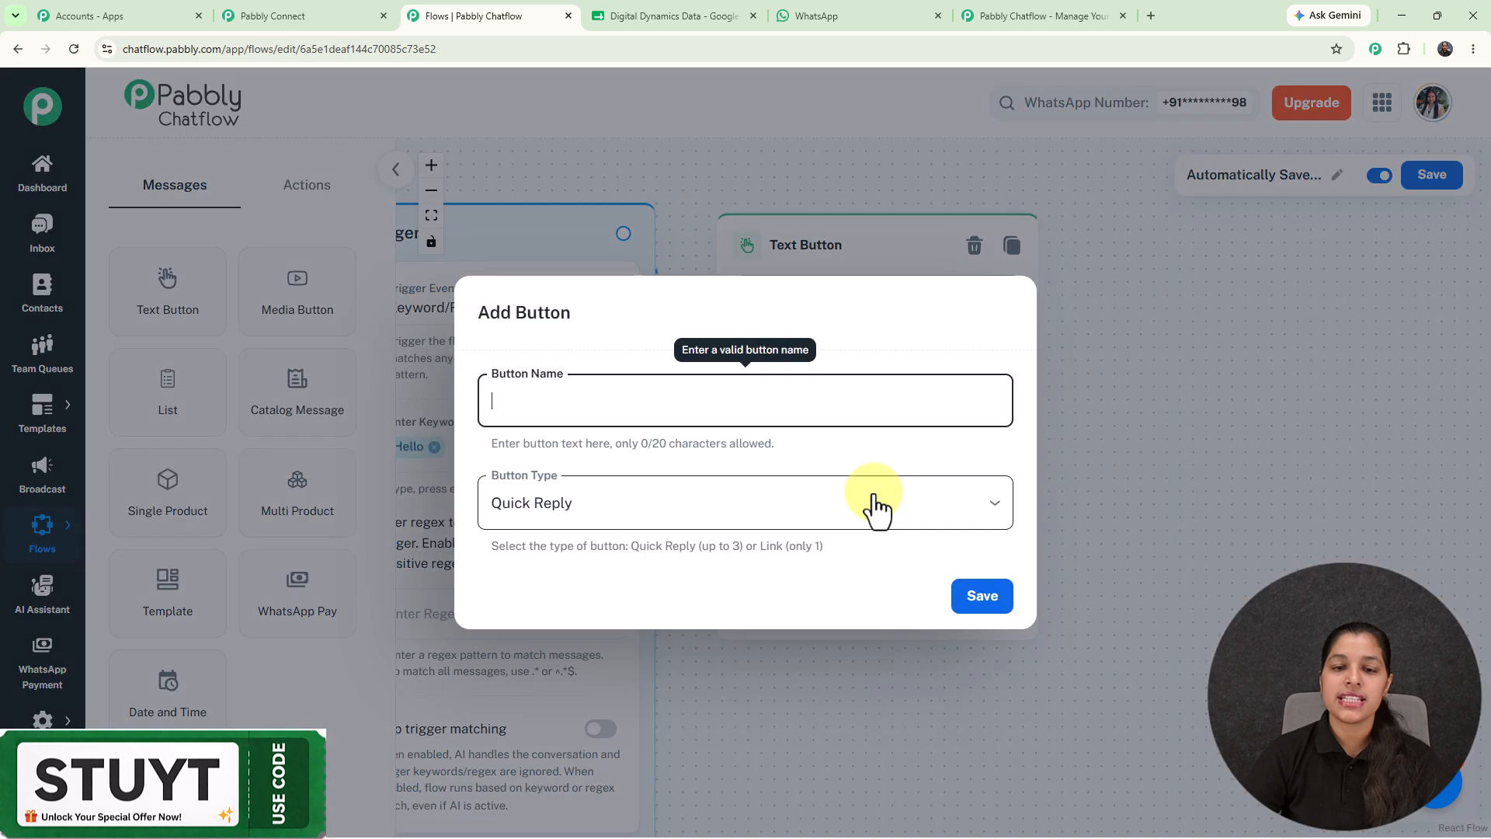
{"action": "type", "text": "📈 Explore Services"}
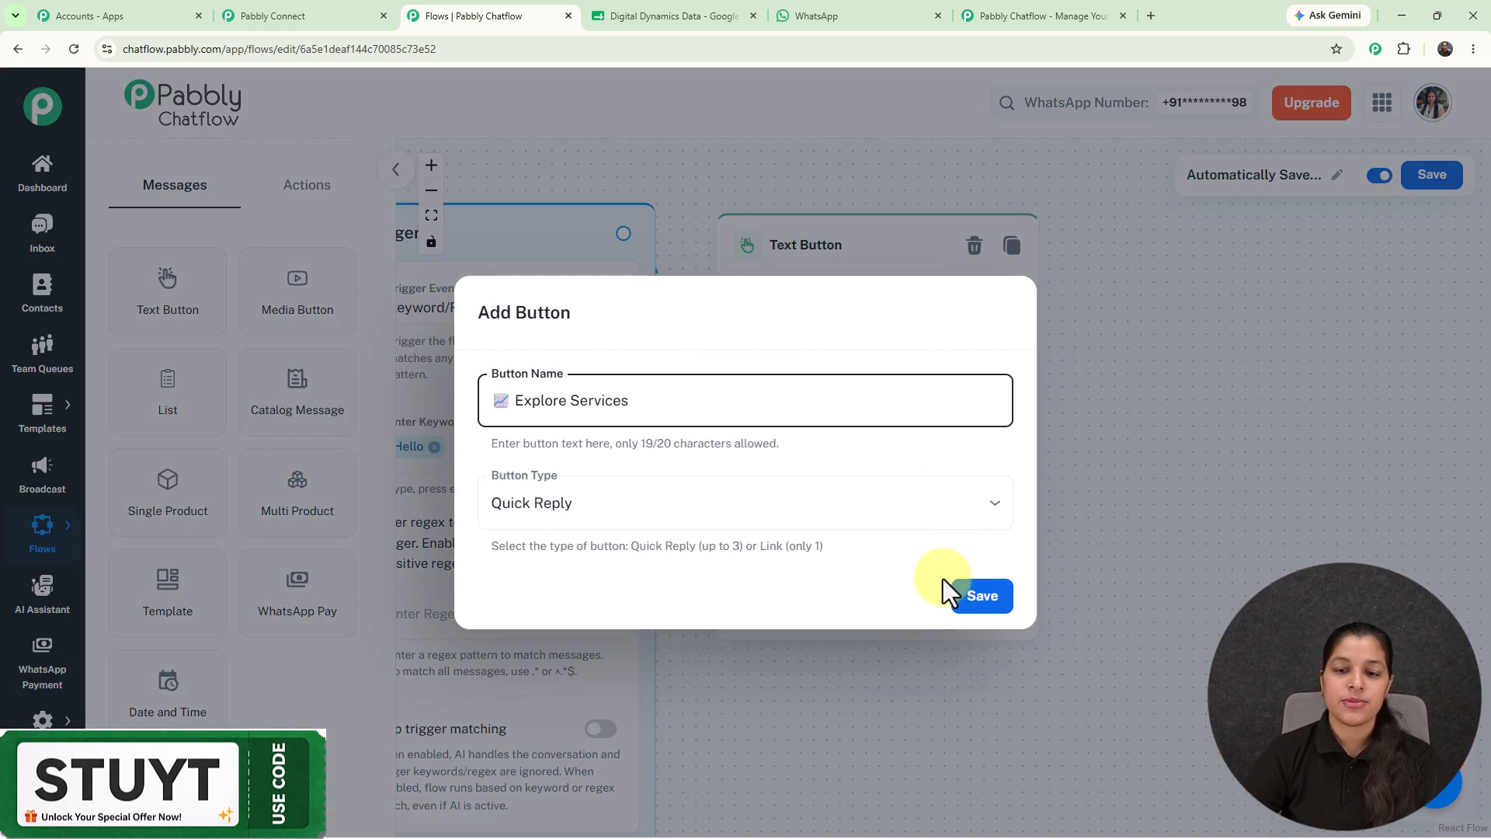
{"action": "left_click", "coordinate": [980, 601]}
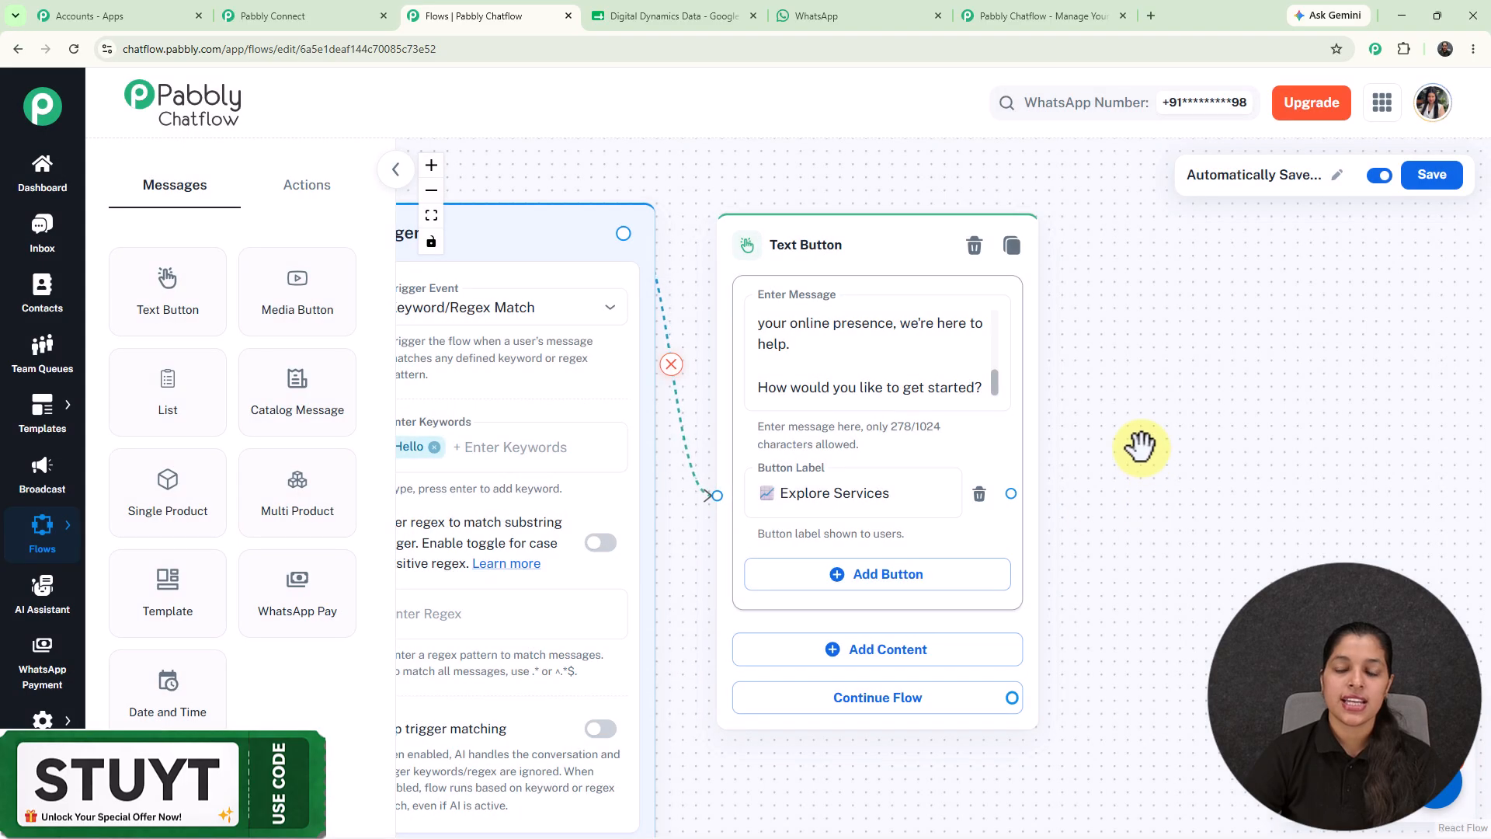
{"action": "scroll", "coordinate": [1140, 446], "scroll_direction": "down", "scroll_amount": 3}
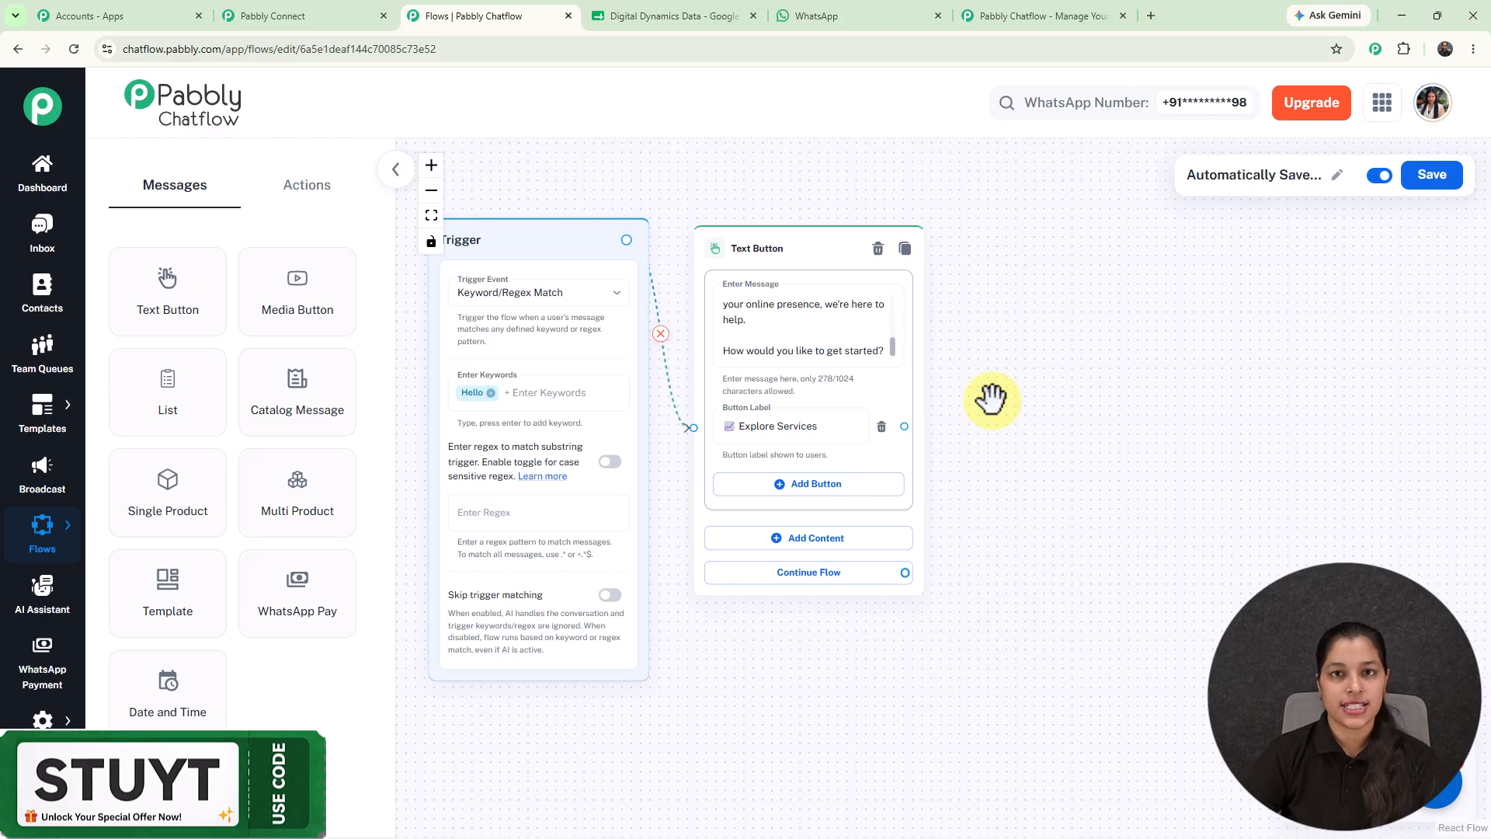
{"action": "left_click_drag", "start_coordinate": [903, 426], "coordinate": [1065, 140]}
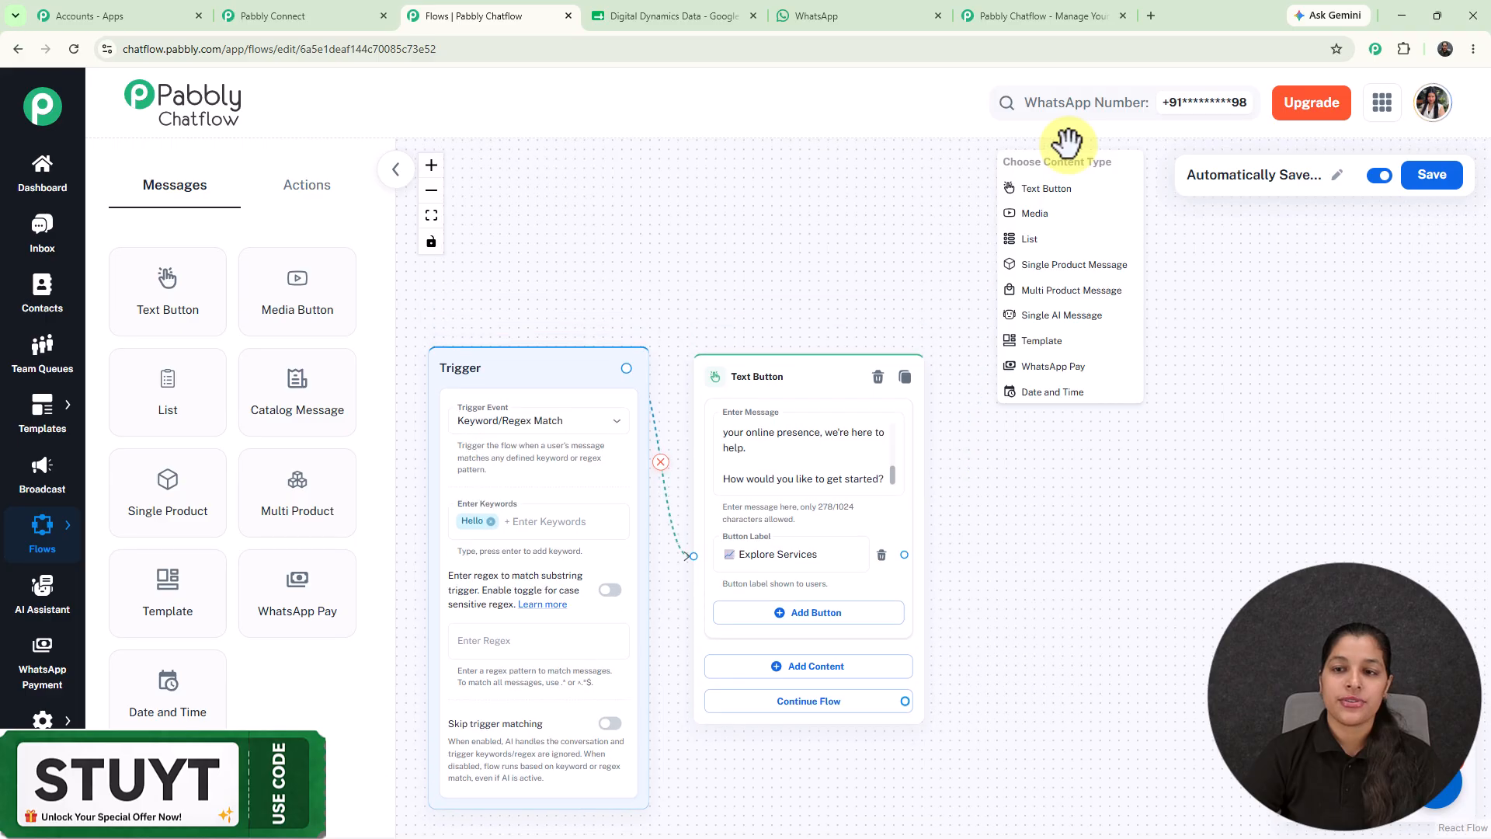
Add a List message after Explore Services with a section titled Services.
{"action": "left_click", "coordinate": [1065, 245]}
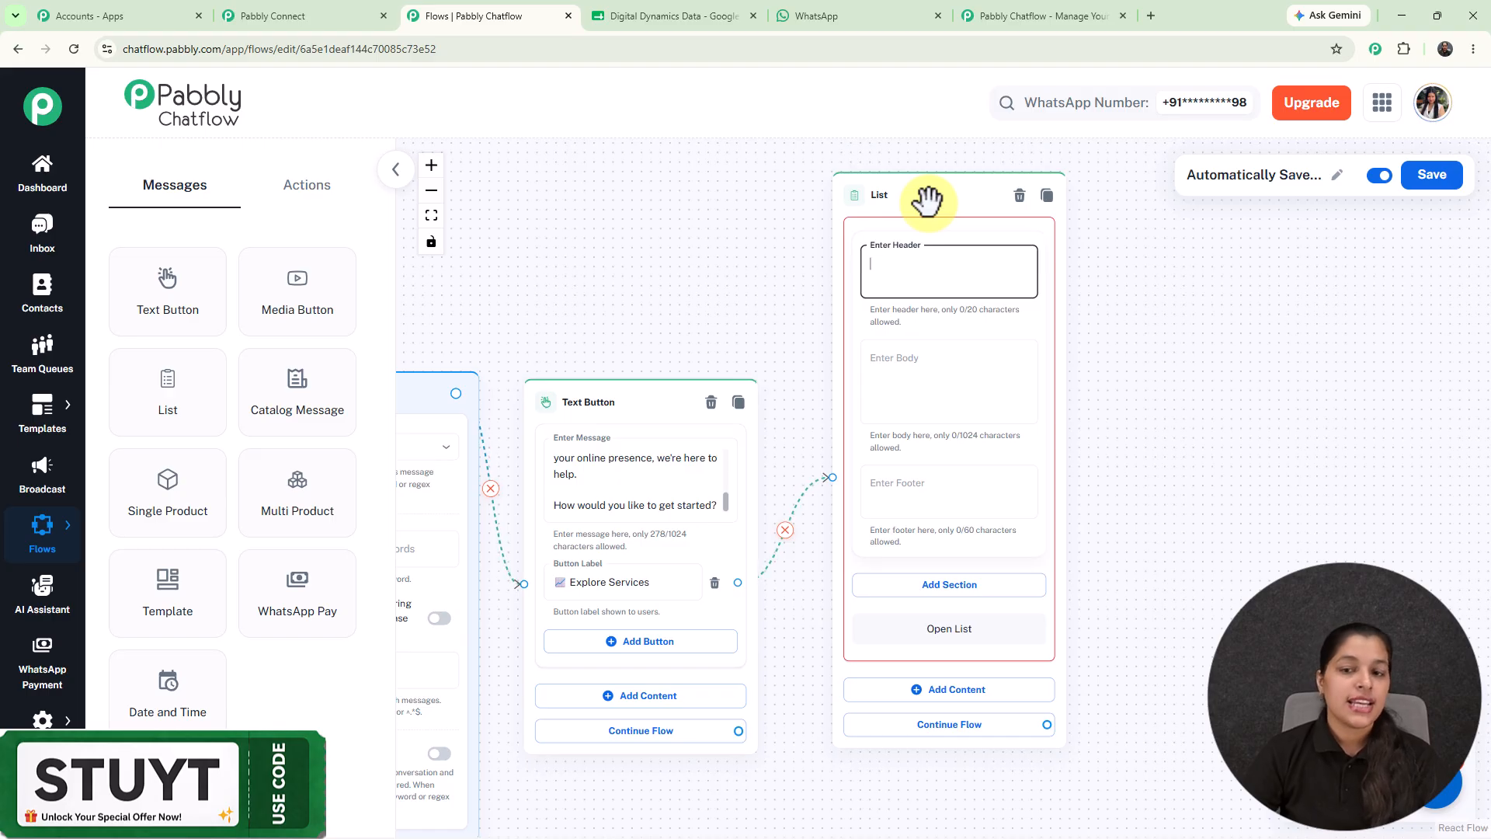
{"action": "left_click", "coordinate": [1088, 383]}
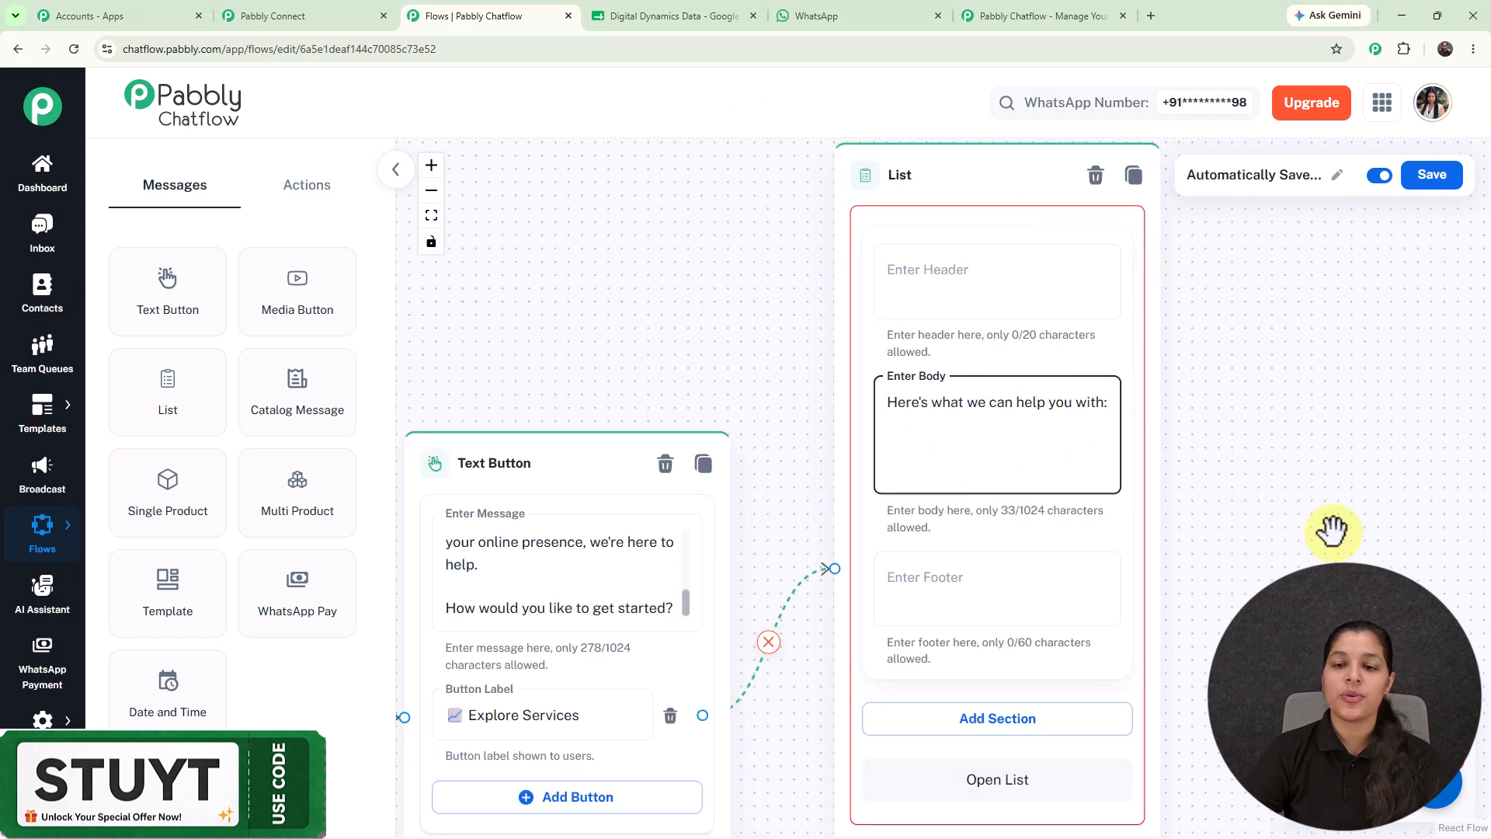
{"action": "left_click_drag", "start_coordinate": [1328, 529], "coordinate": [1259, 330]}
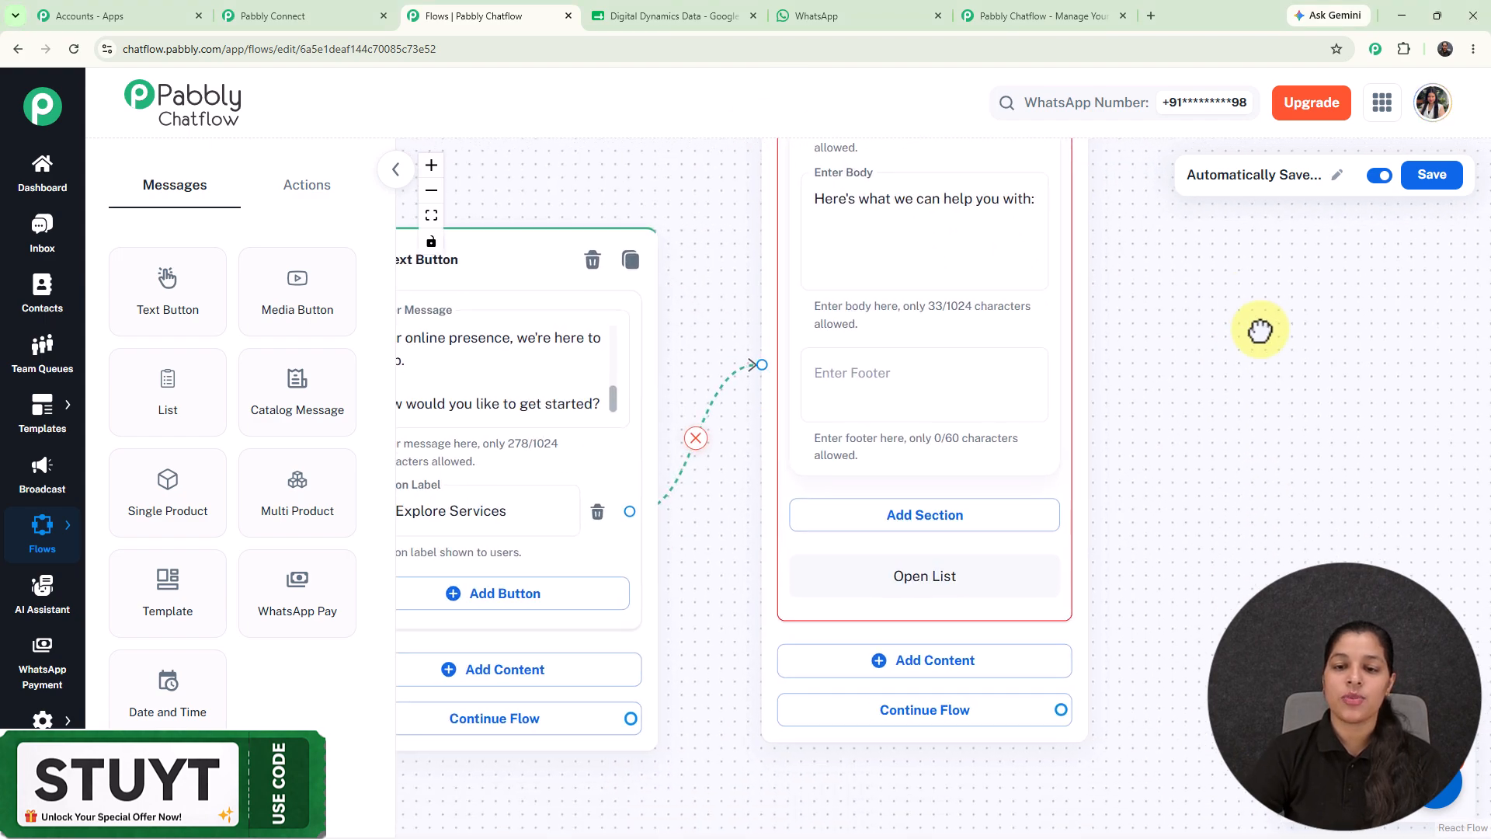
{"action": "left_click", "coordinate": [928, 519]}
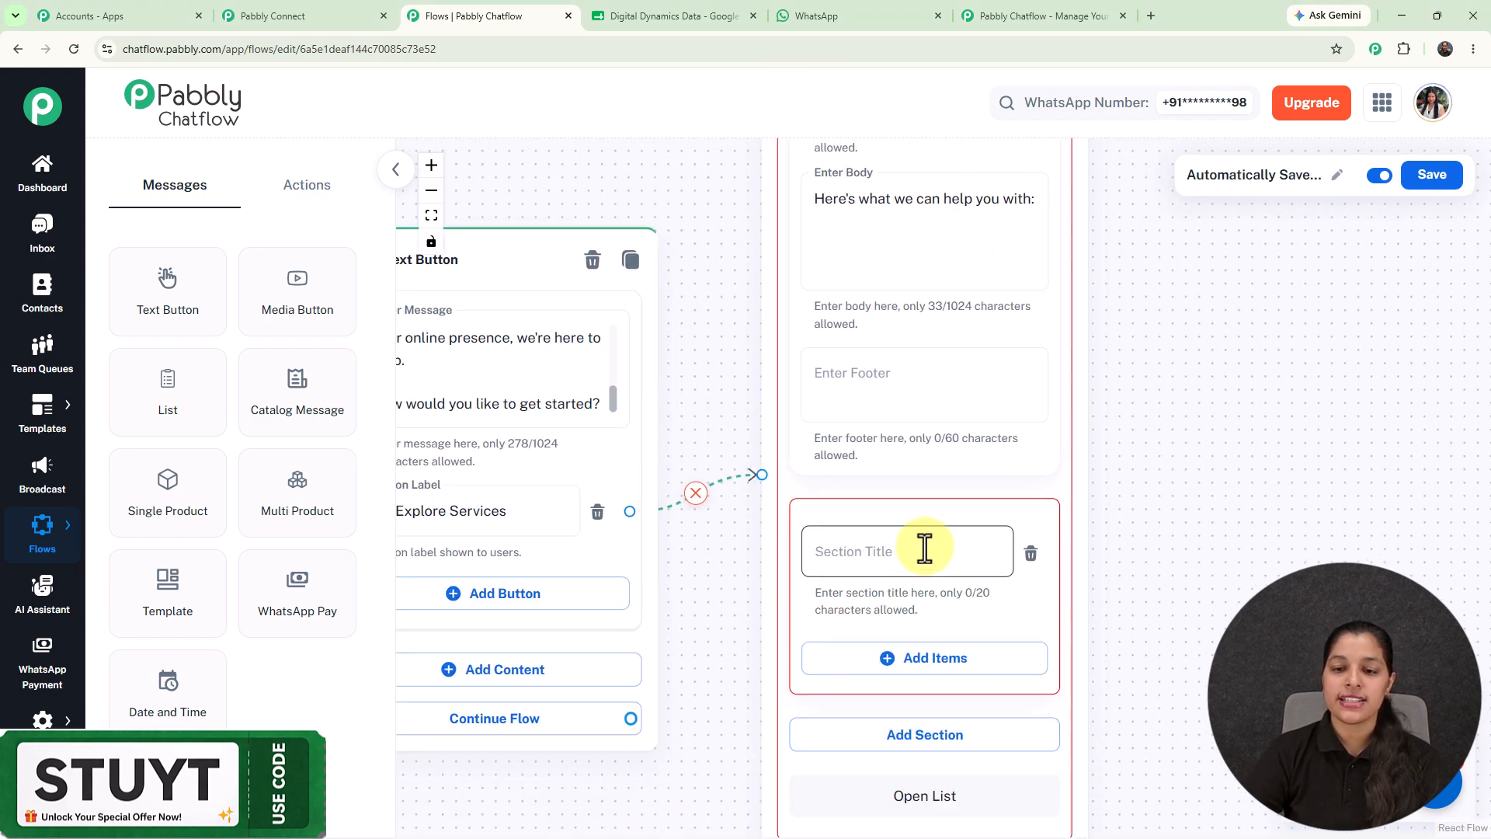
{"action": "left_click", "coordinate": [924, 548]}
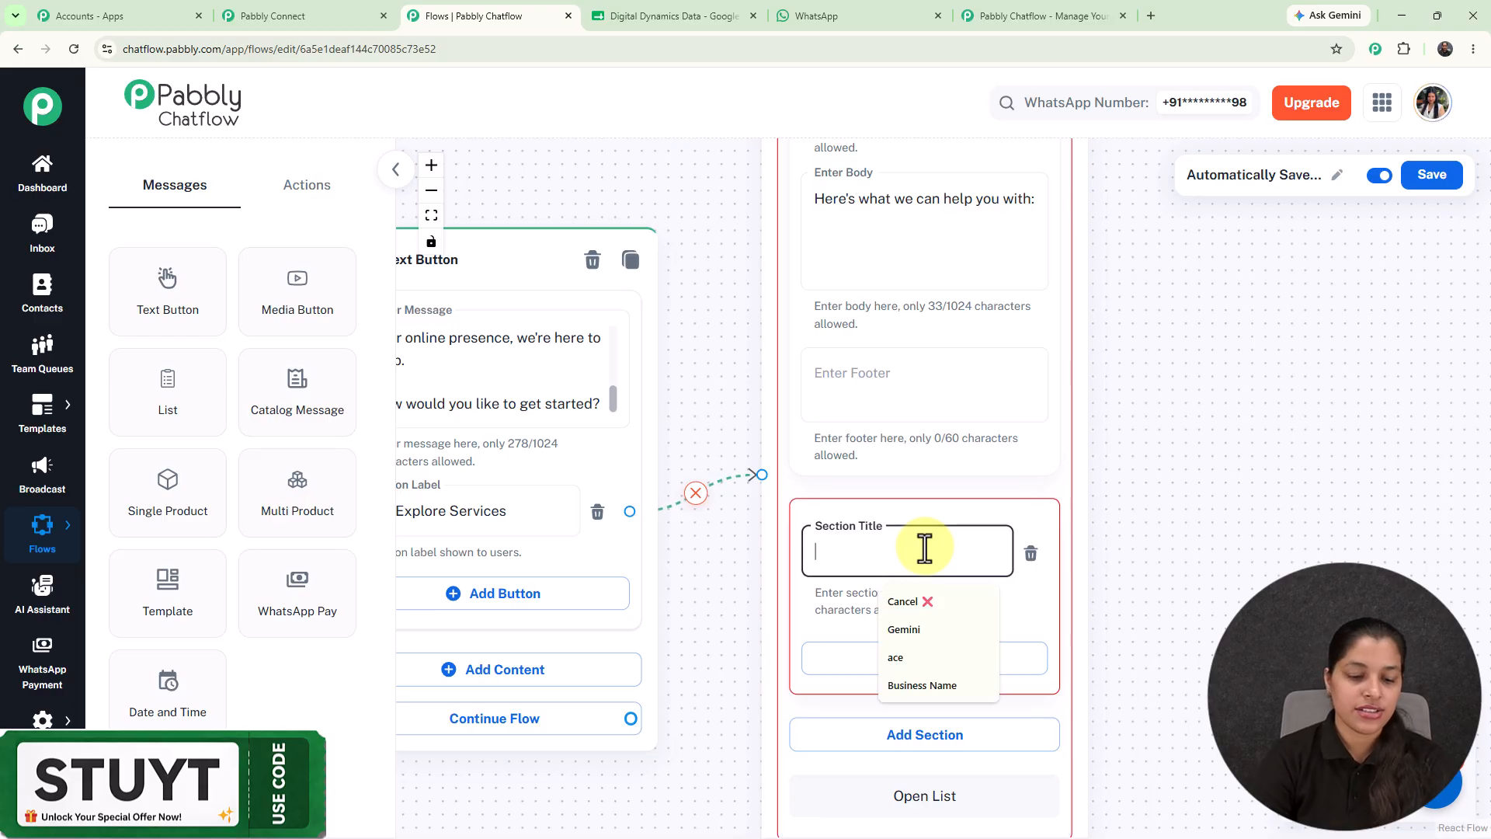
{"action": "type", "text": "Serv"}
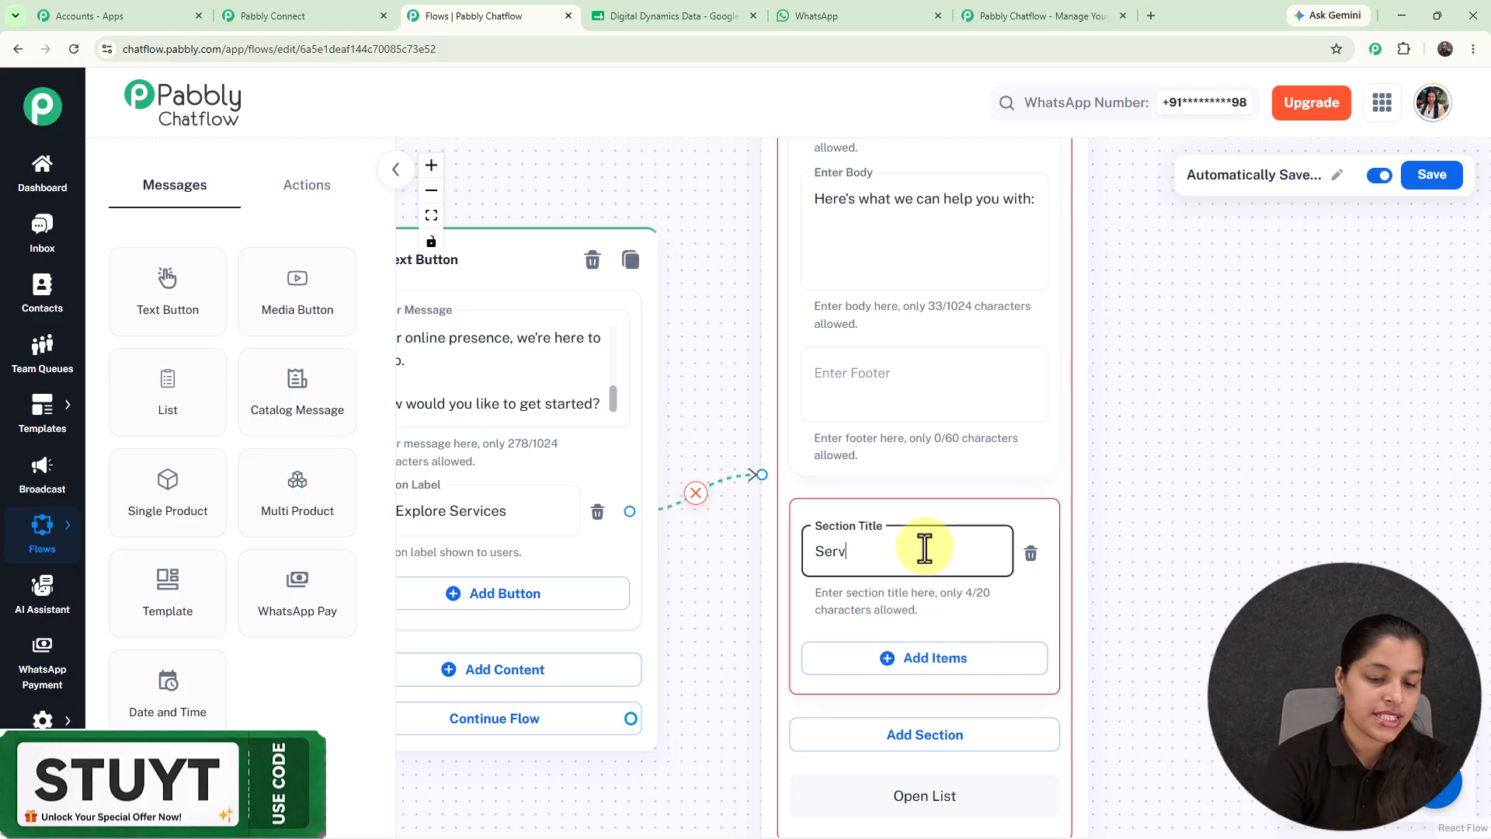
{"action": "type", "text": "ices"}
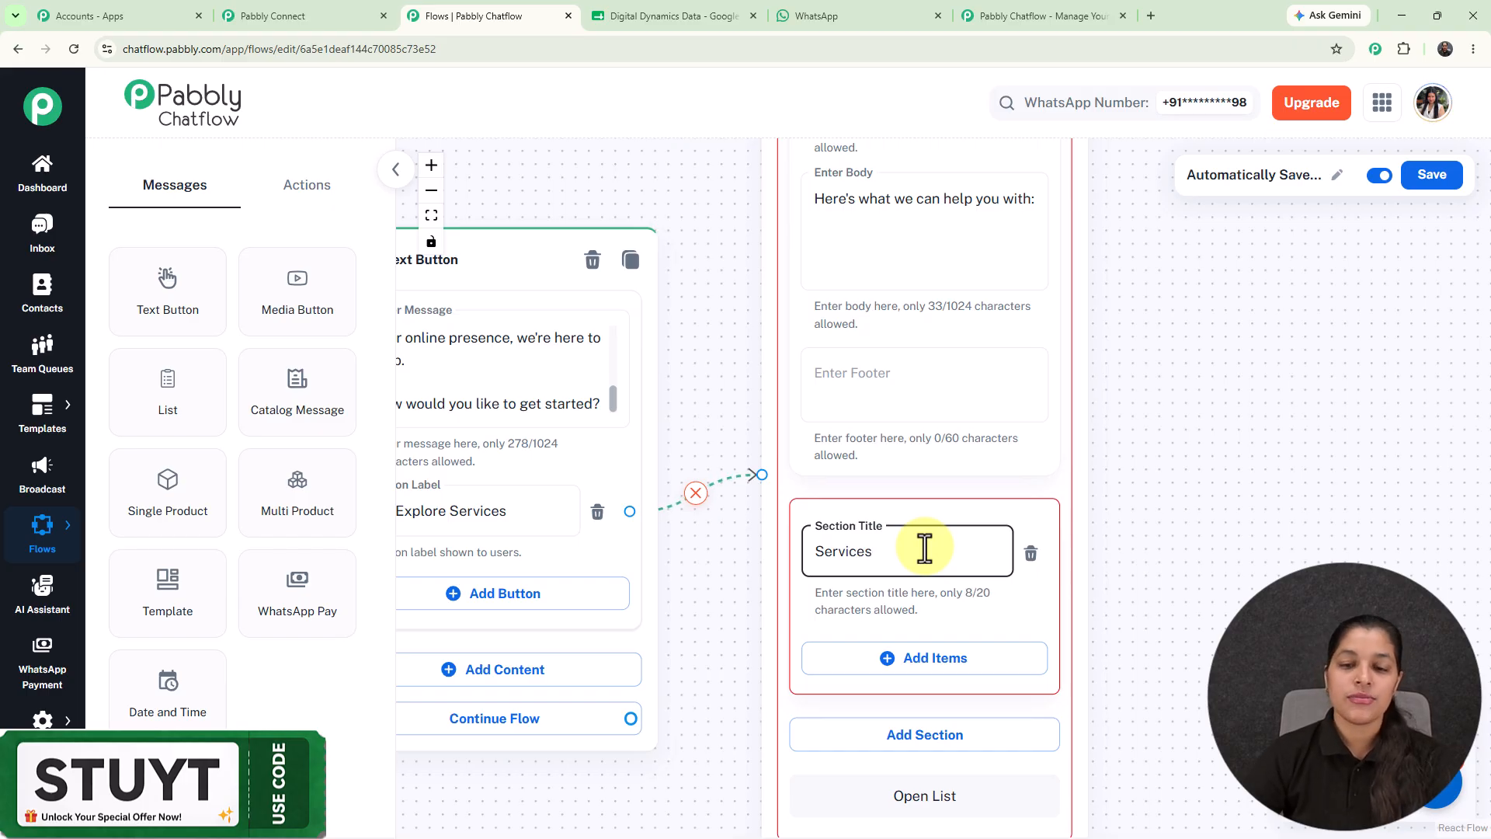
Add Social Media Marketing as a list item and bring the Google Ads and SEO items into view.
{"action": "left_click", "coordinate": [920, 663]}
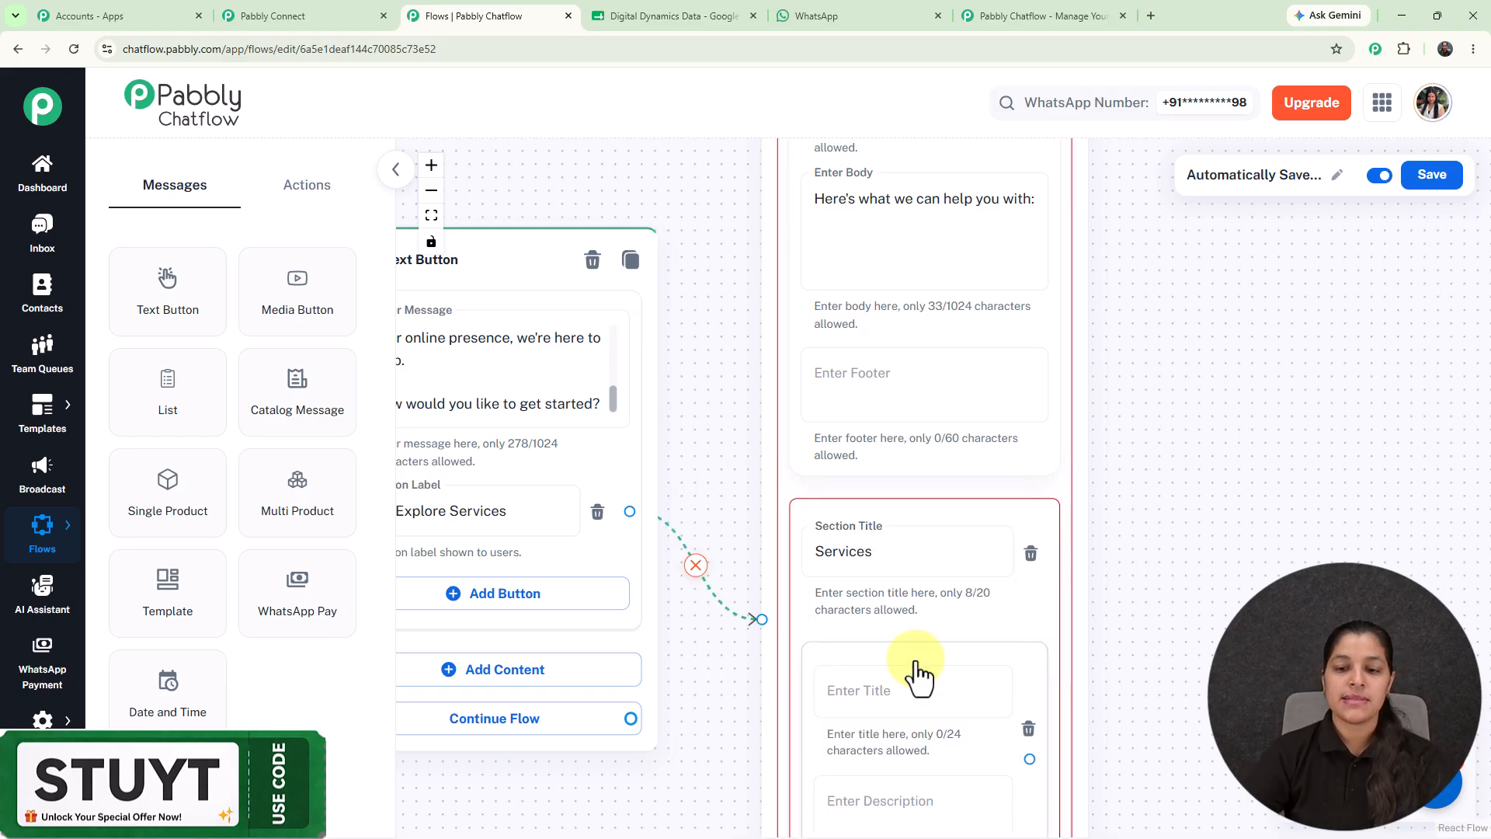
{"action": "left_click_drag", "start_coordinate": [1205, 695], "coordinate": [1188, 369]}
{"action": "left_click", "coordinate": [925, 361]}
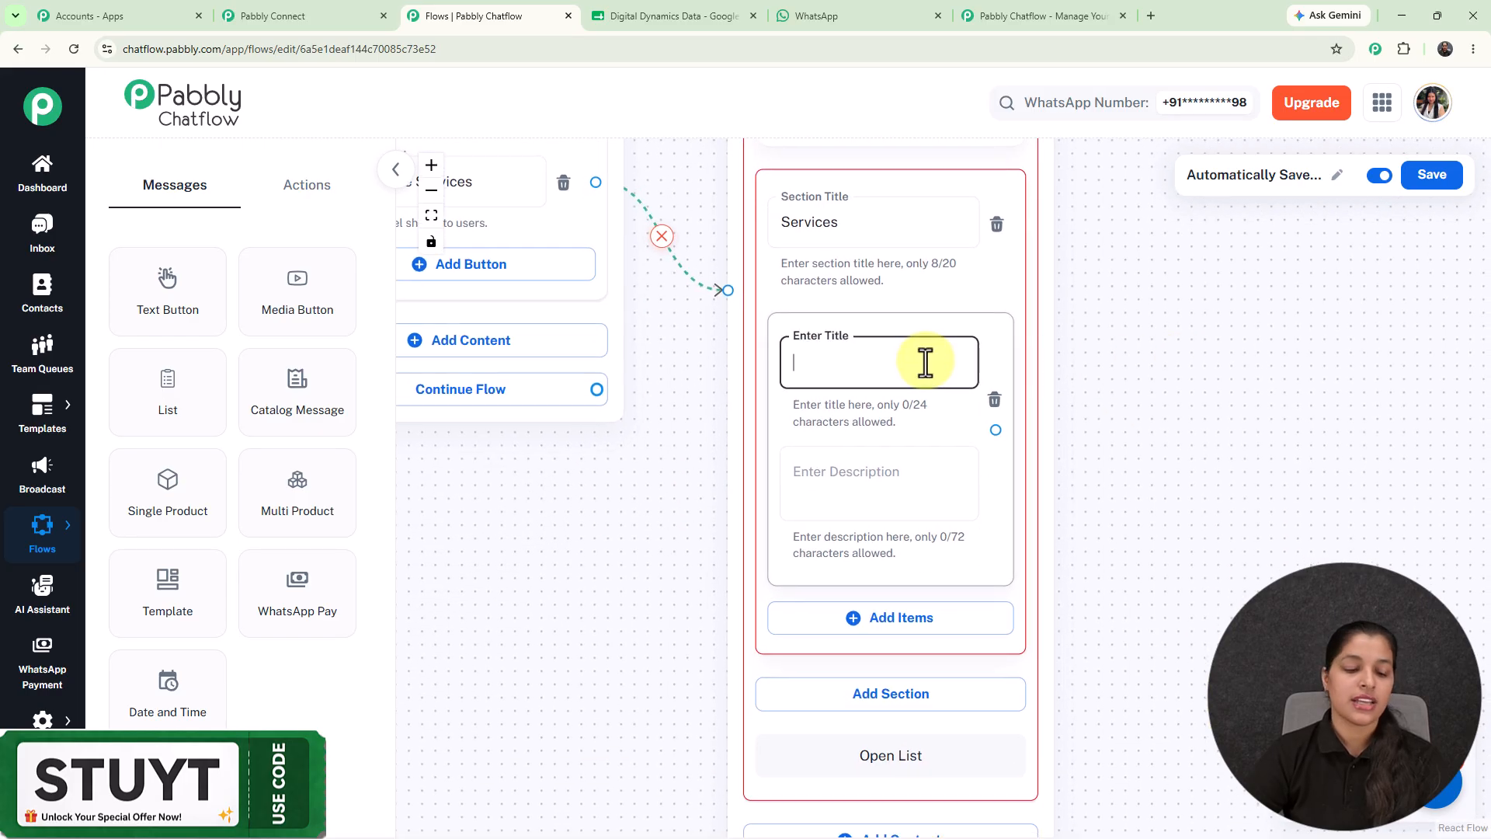
{"action": "type", "text": "Social Media Marketing"}
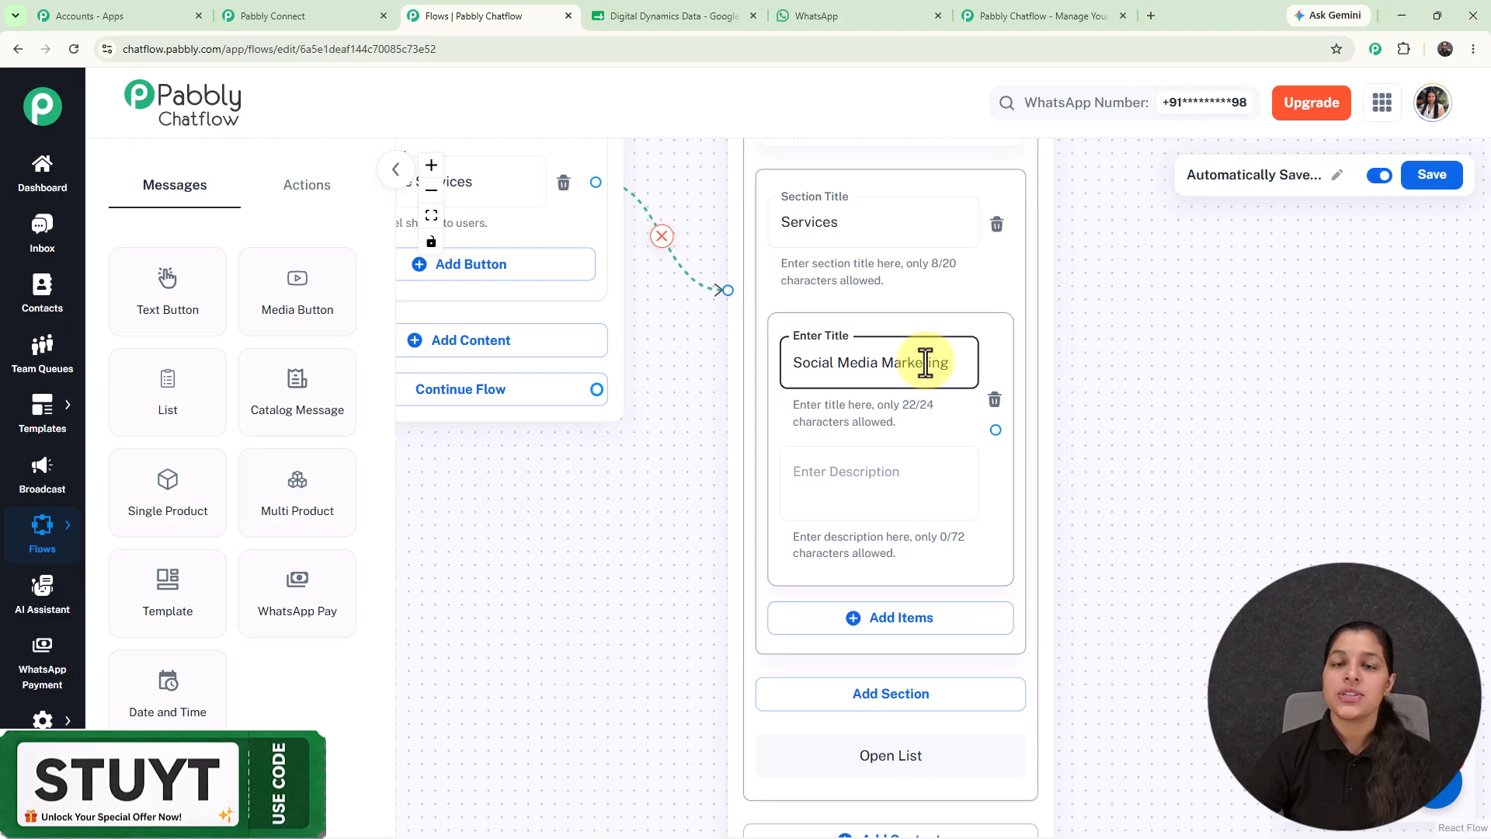
{"action": "scroll", "coordinate": [925, 361], "scroll_direction": "down", "scroll_amount": 3}
{"action": "scroll", "coordinate": [1108, 523], "scroll_direction": "up", "scroll_amount": 2}
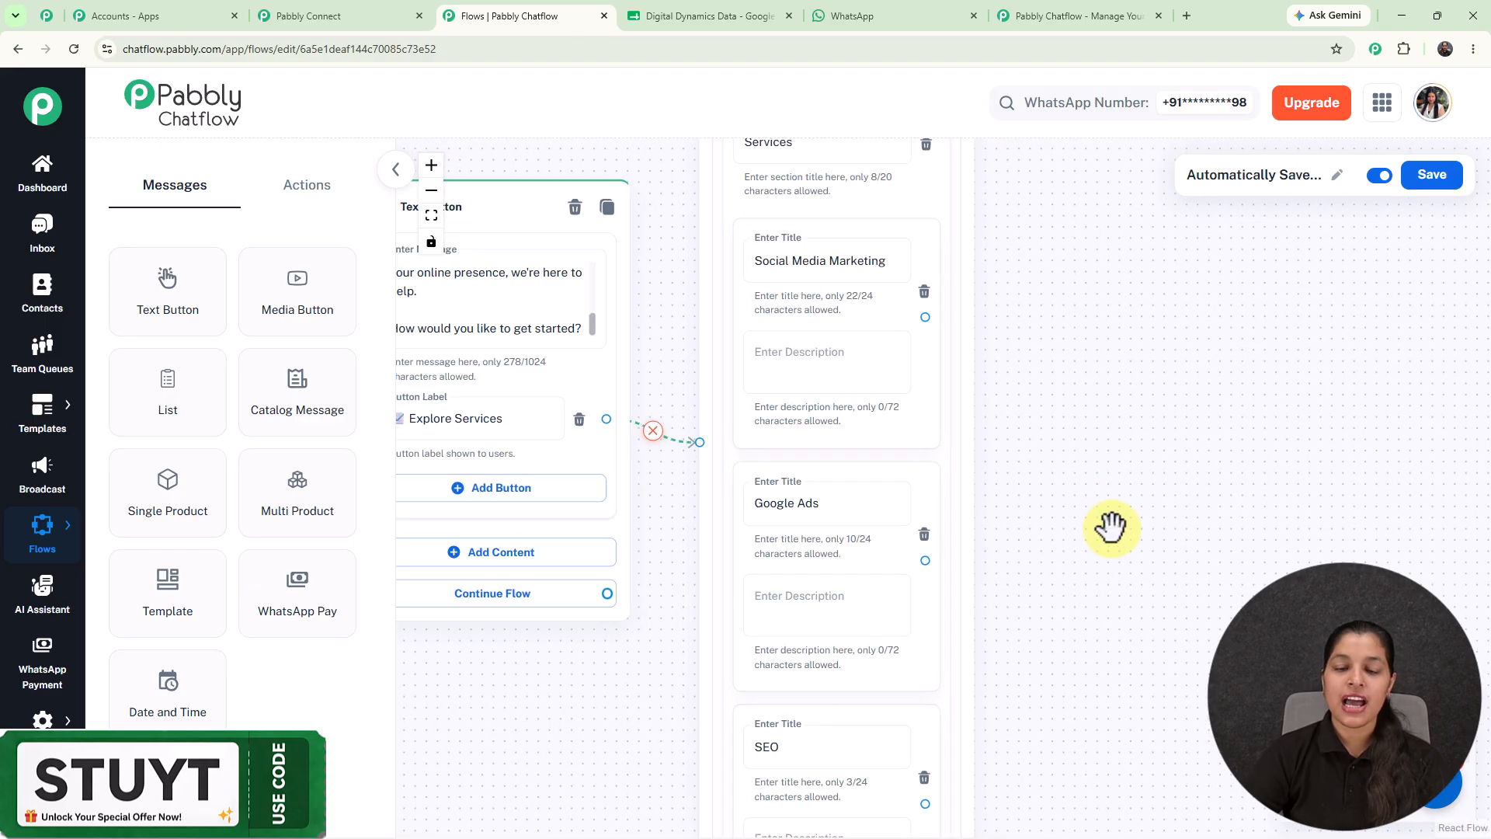
{"action": "left_click_drag", "start_coordinate": [1108, 522], "coordinate": [1014, 310]}
{"action": "scroll", "coordinate": [960, 425], "scroll_direction": "down", "scroll_amount": 2}
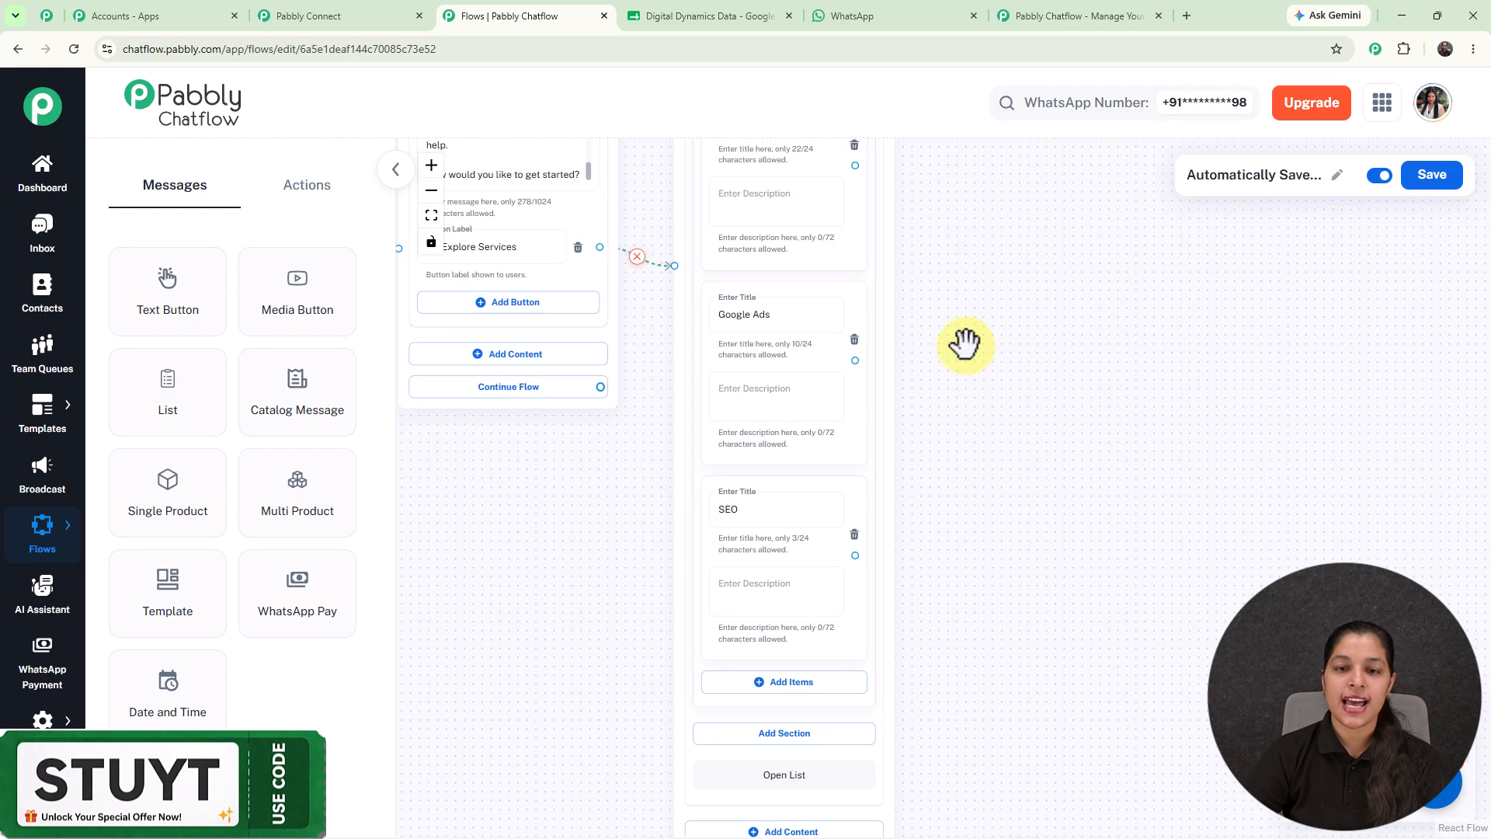
{"action": "scroll", "coordinate": [965, 343], "scroll_direction": "down", "scroll_amount": 1}
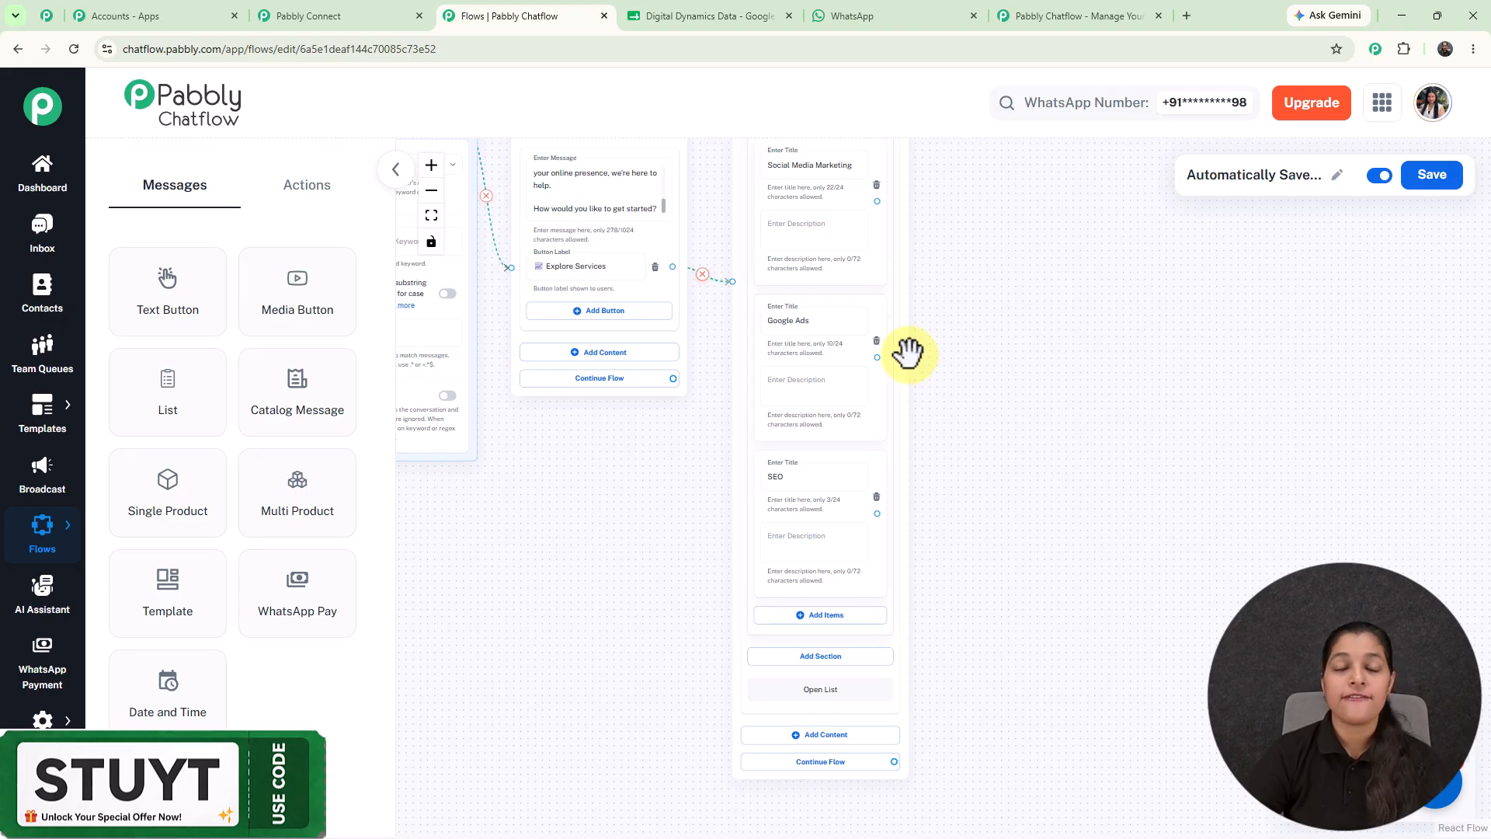
Place a Set Custom Field action node and link the Social Media Marketing item to it.
{"action": "left_click", "coordinate": [309, 196]}
{"action": "left_click_drag", "start_coordinate": [323, 505], "coordinate": [969, 190]}
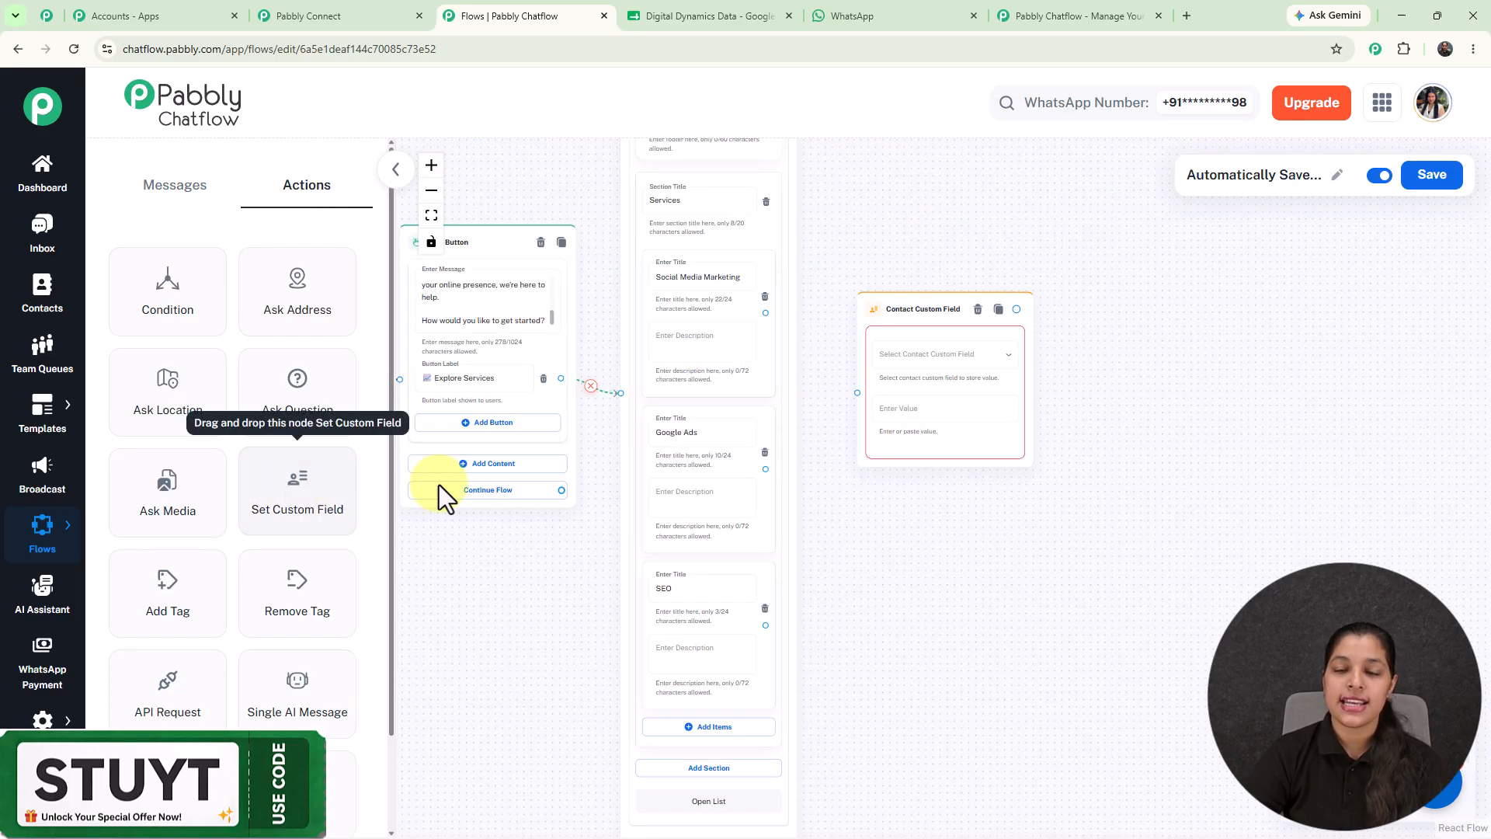
{"action": "right_click", "coordinate": [877, 299]}
{"action": "left_click_drag", "start_coordinate": [884, 313], "coordinate": [859, 271]}
{"action": "left_click", "coordinate": [855, 231]}
{"action": "scroll", "coordinate": [838, 291], "scroll_direction": "up", "scroll_amount": 5}
{"action": "left_click_drag", "start_coordinate": [699, 332], "coordinate": [835, 356]}
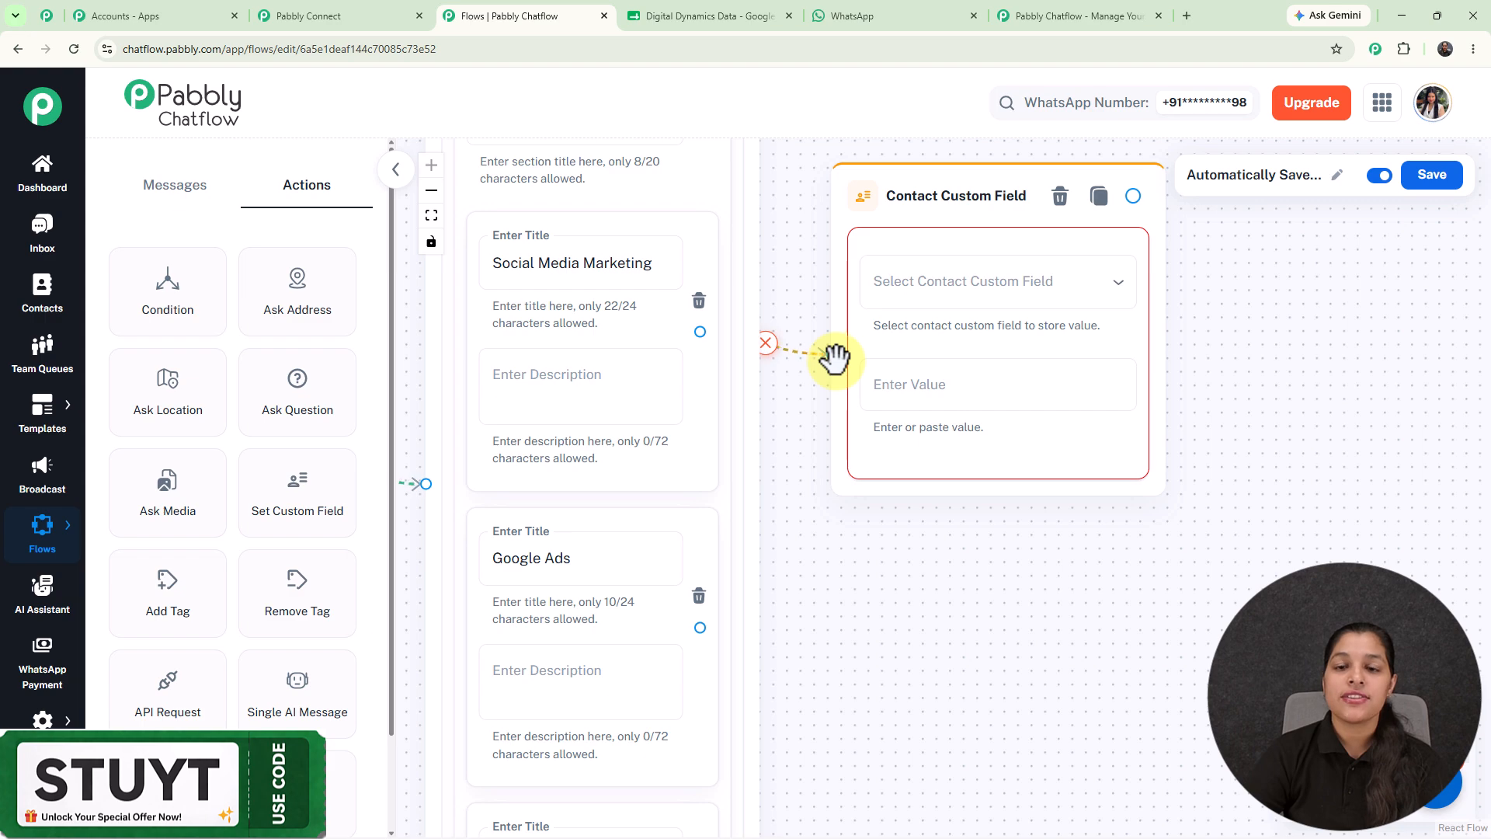
Set the node to store Social Media Marketing in the ServiceType contact field.
{"action": "left_click", "coordinate": [929, 281]}
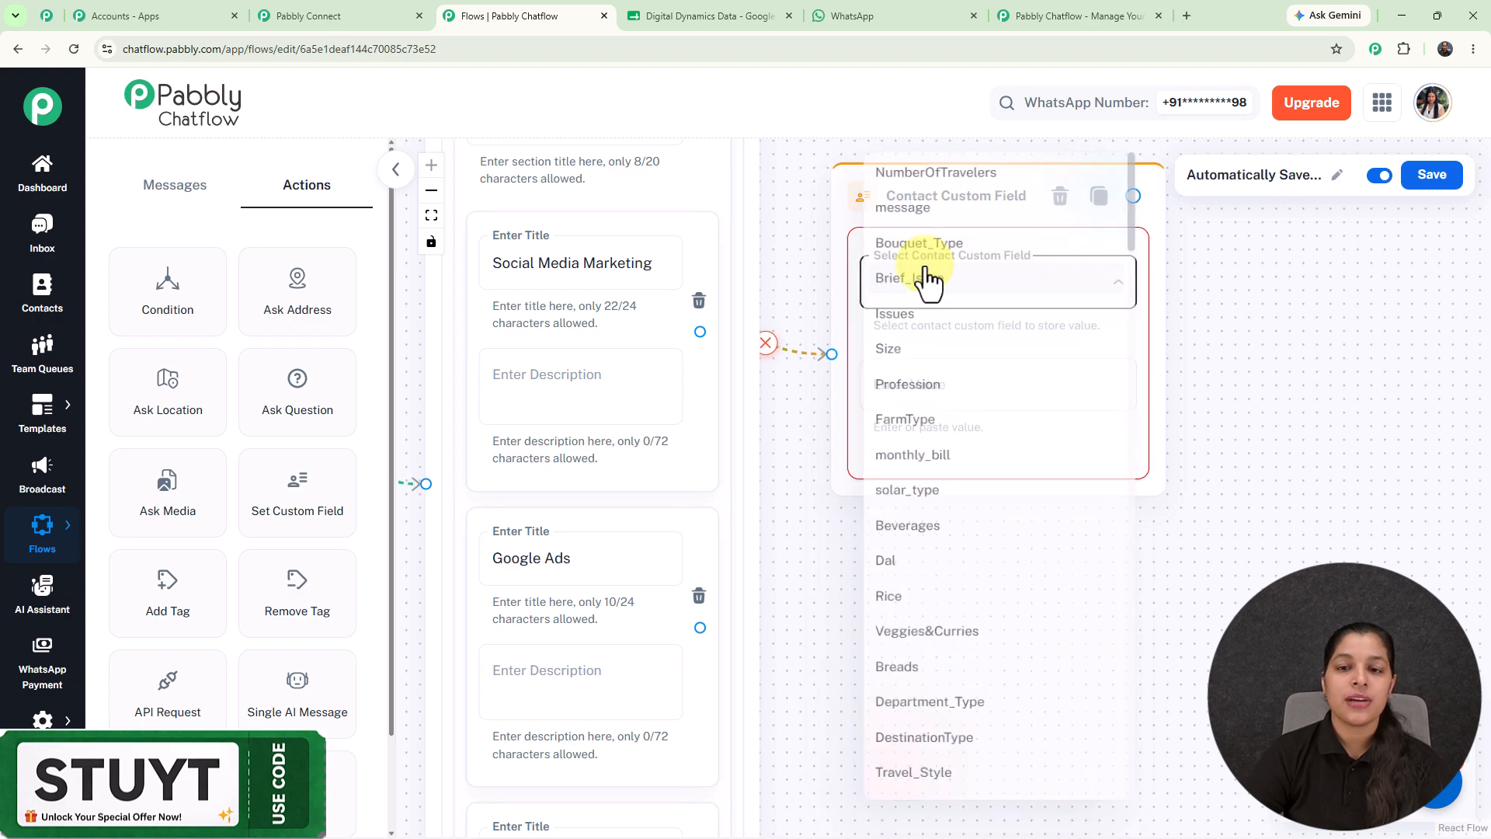
{"action": "scroll", "coordinate": [929, 283], "scroll_direction": "down", "scroll_amount": 20}
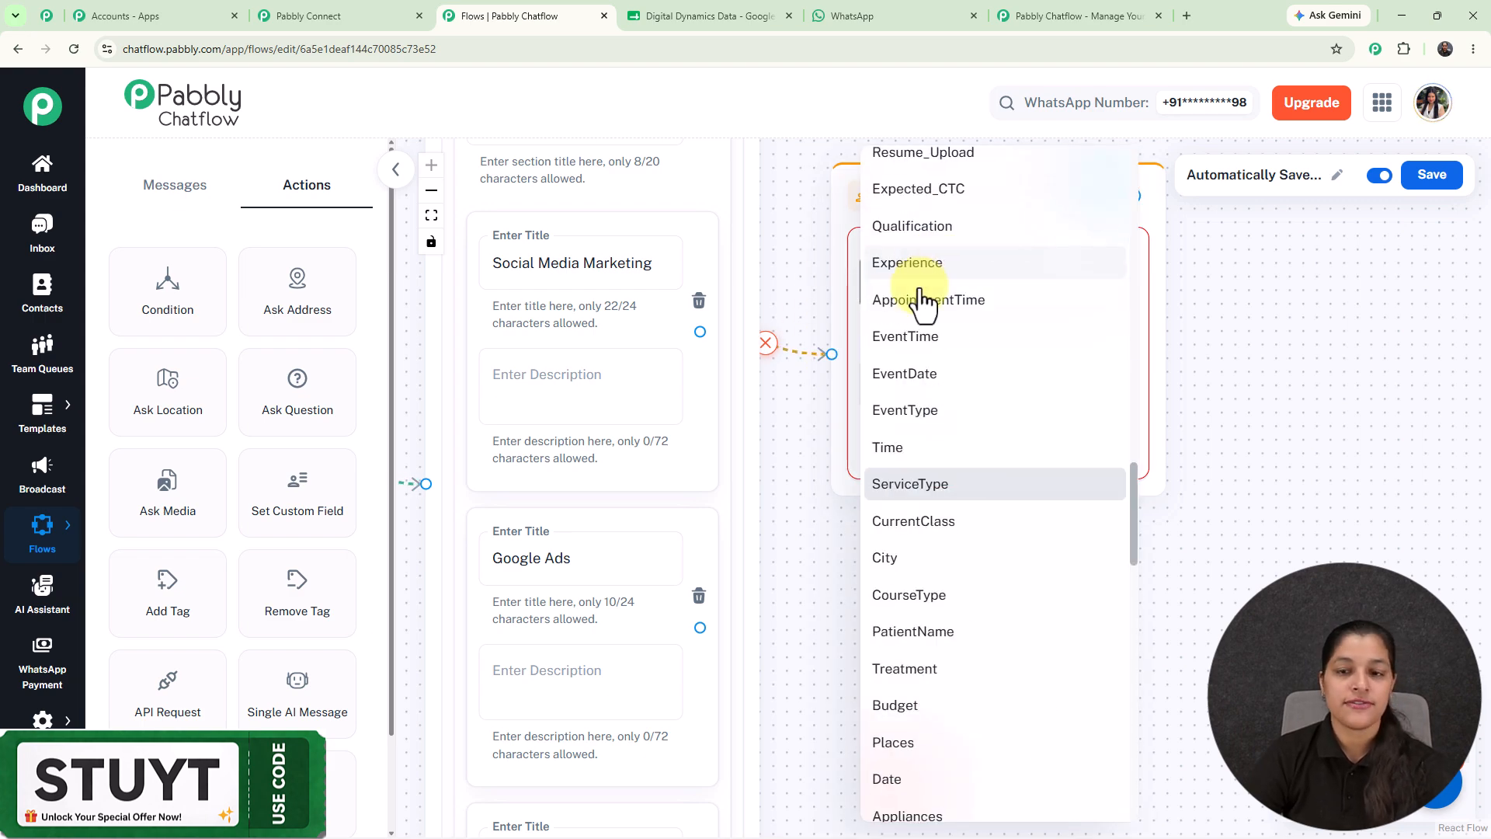
{"action": "left_click", "coordinate": [941, 490]}
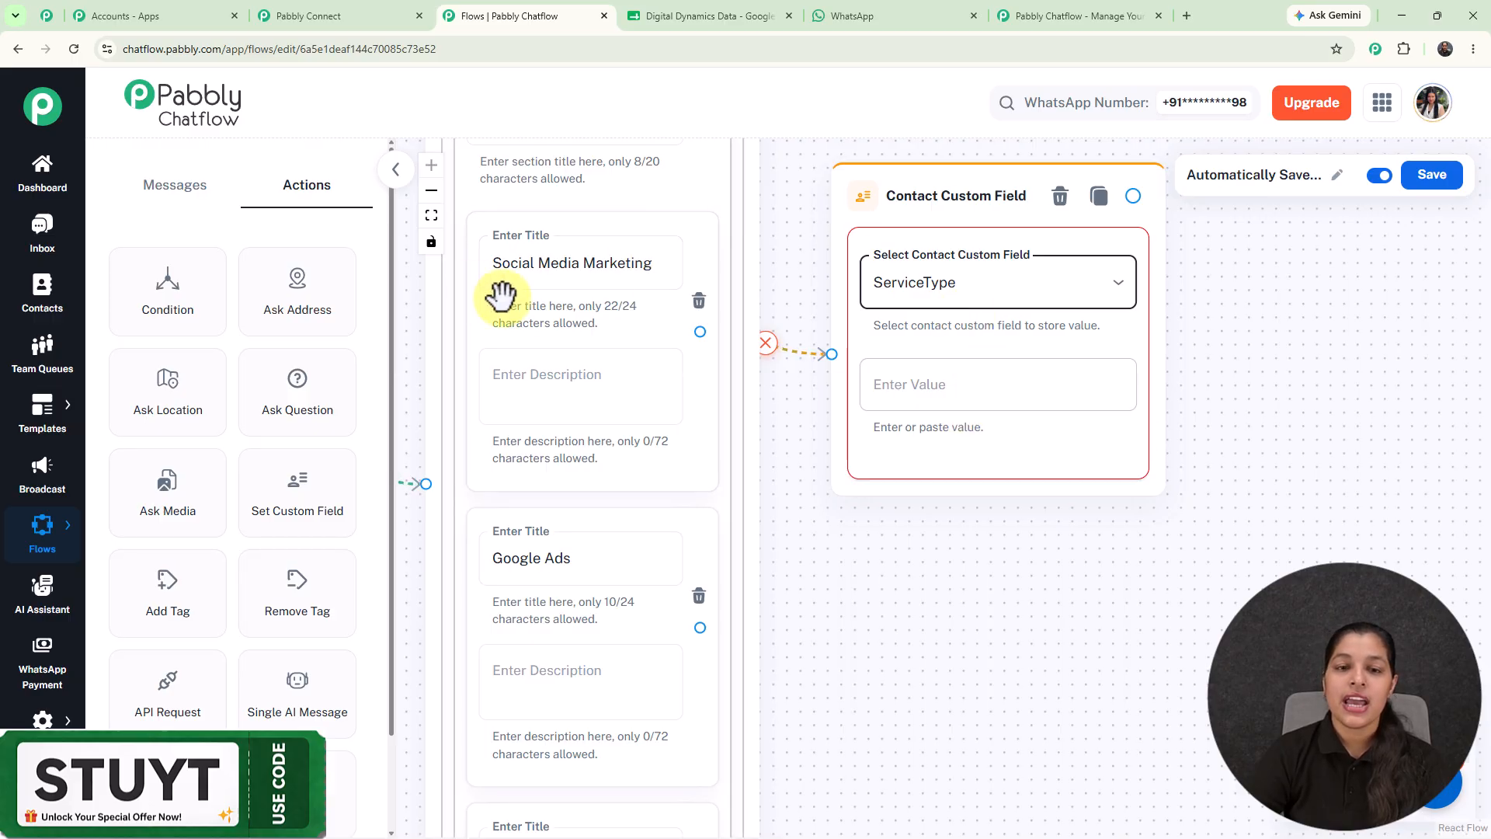
{"action": "triple_click", "coordinate": [566, 270]}
{"action": "key", "text": "ctrl+c"}
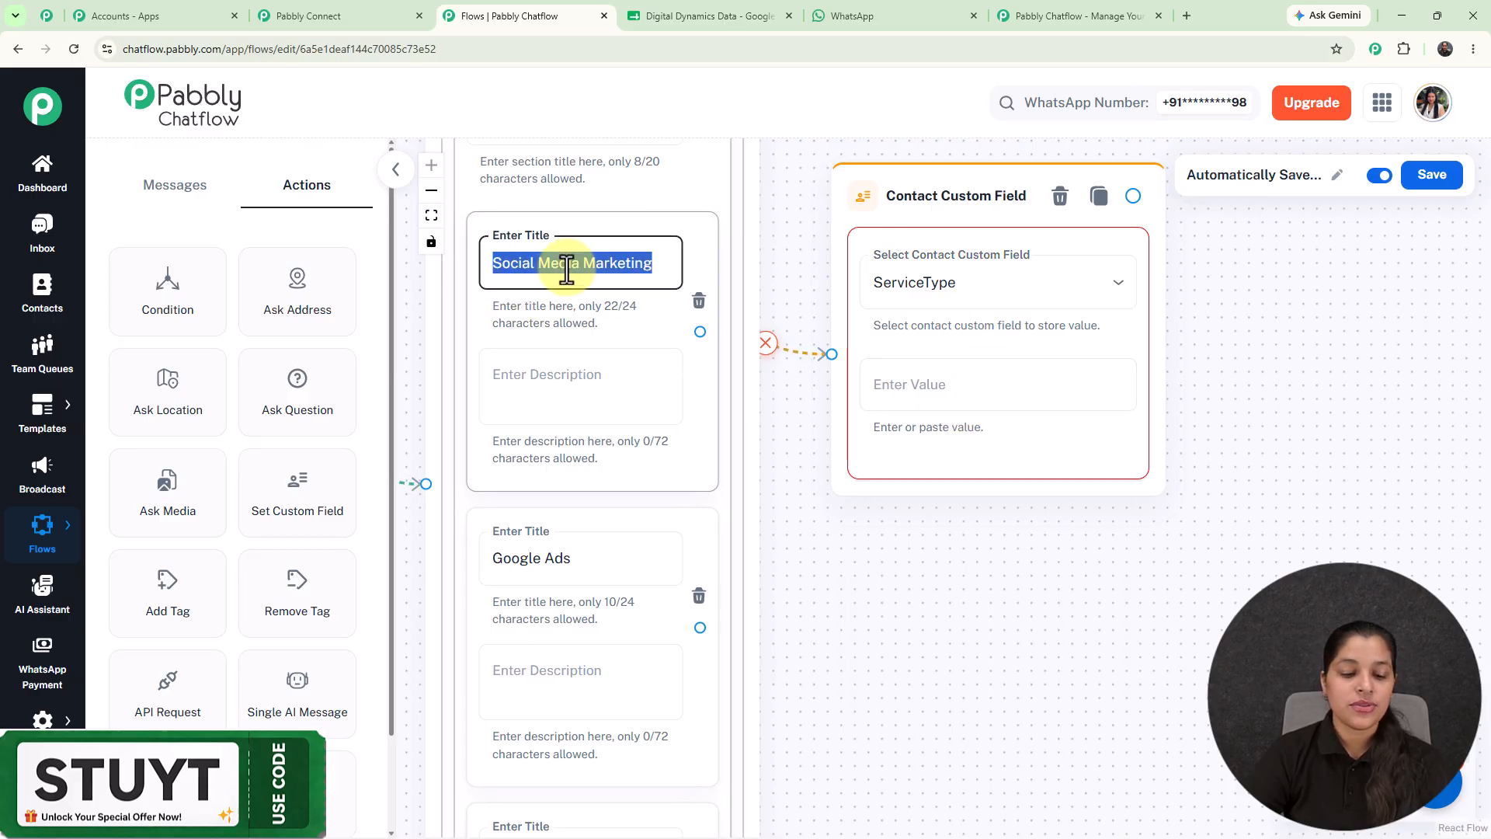
{"action": "left_click", "coordinate": [955, 378]}
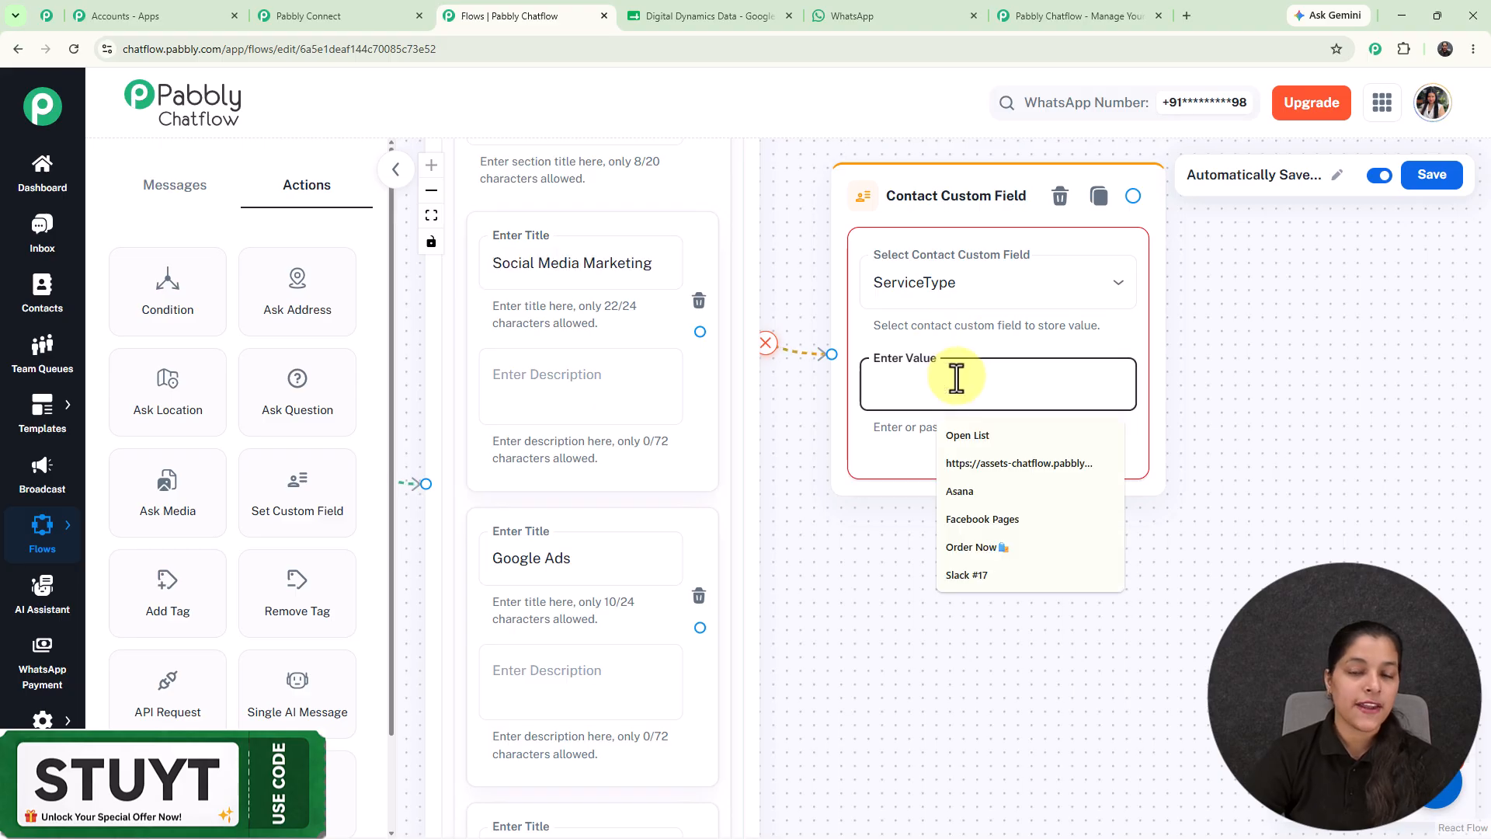
{"action": "key", "text": "ctrl+v"}
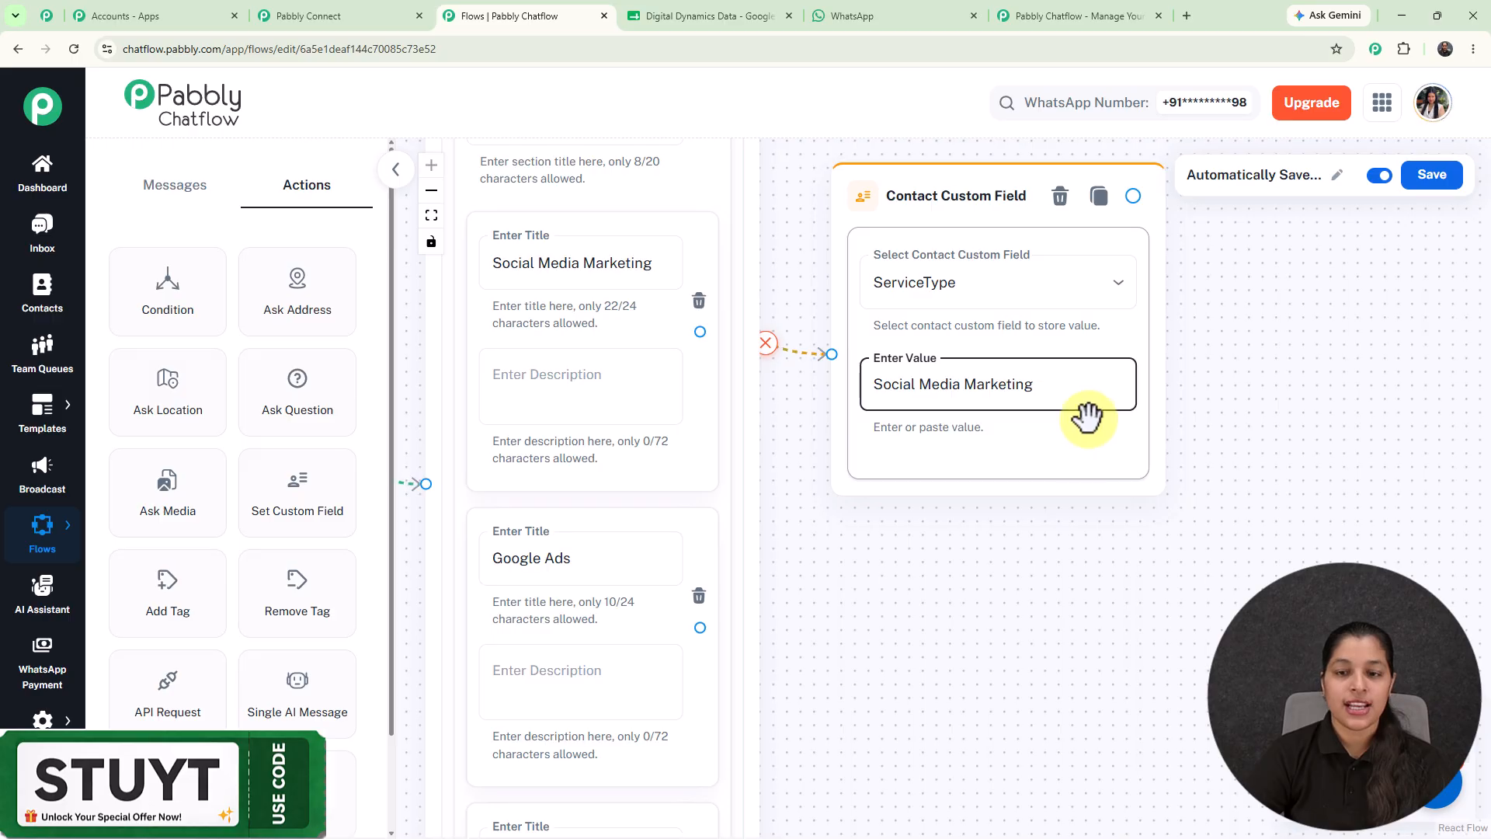
{"action": "scroll", "coordinate": [1024, 489], "scroll_direction": "down", "scroll_amount": 3}
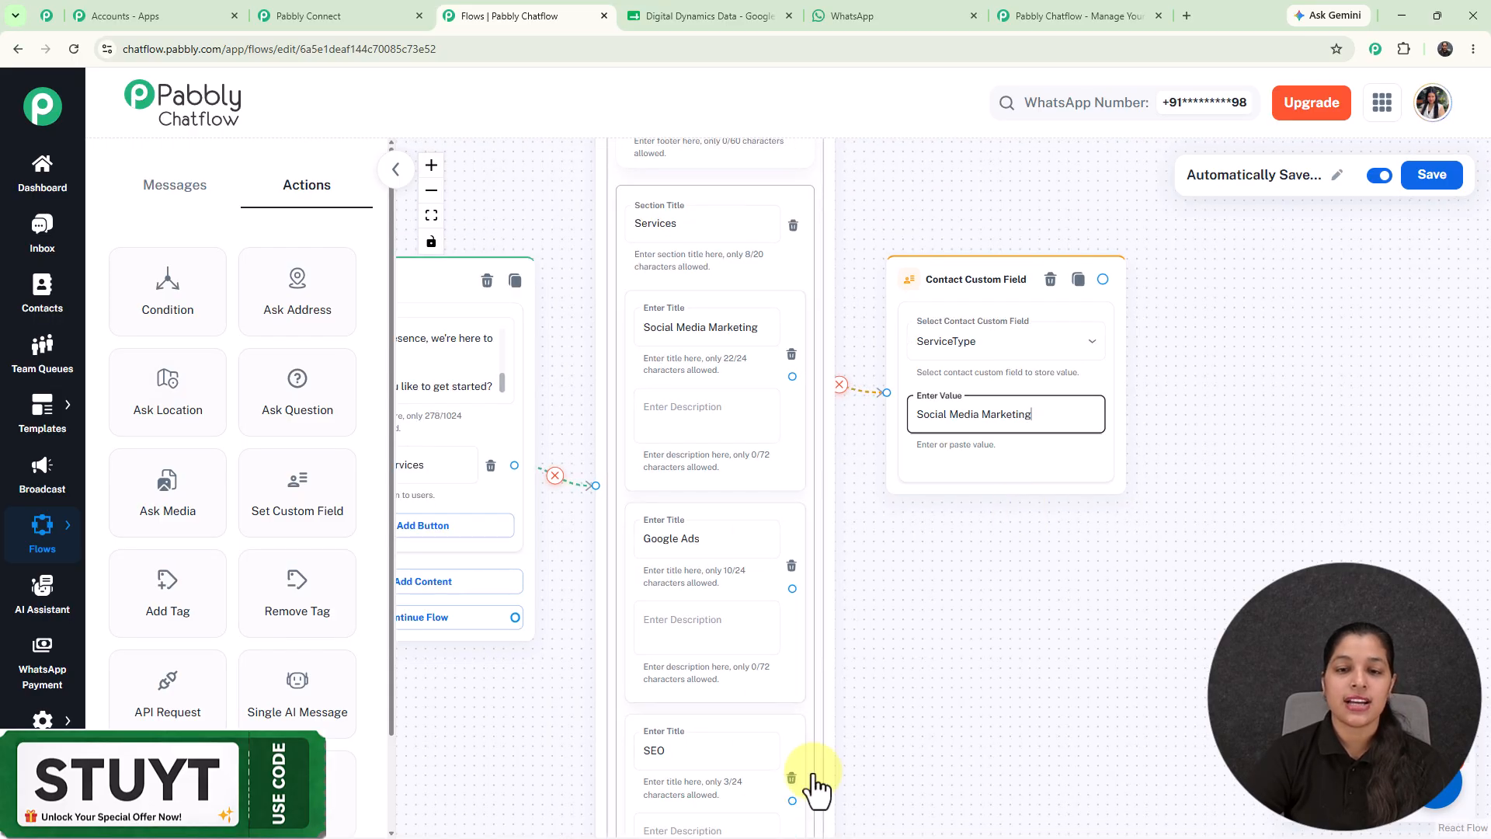
{"action": "left_click_drag", "start_coordinate": [978, 679], "coordinate": [935, 478]}
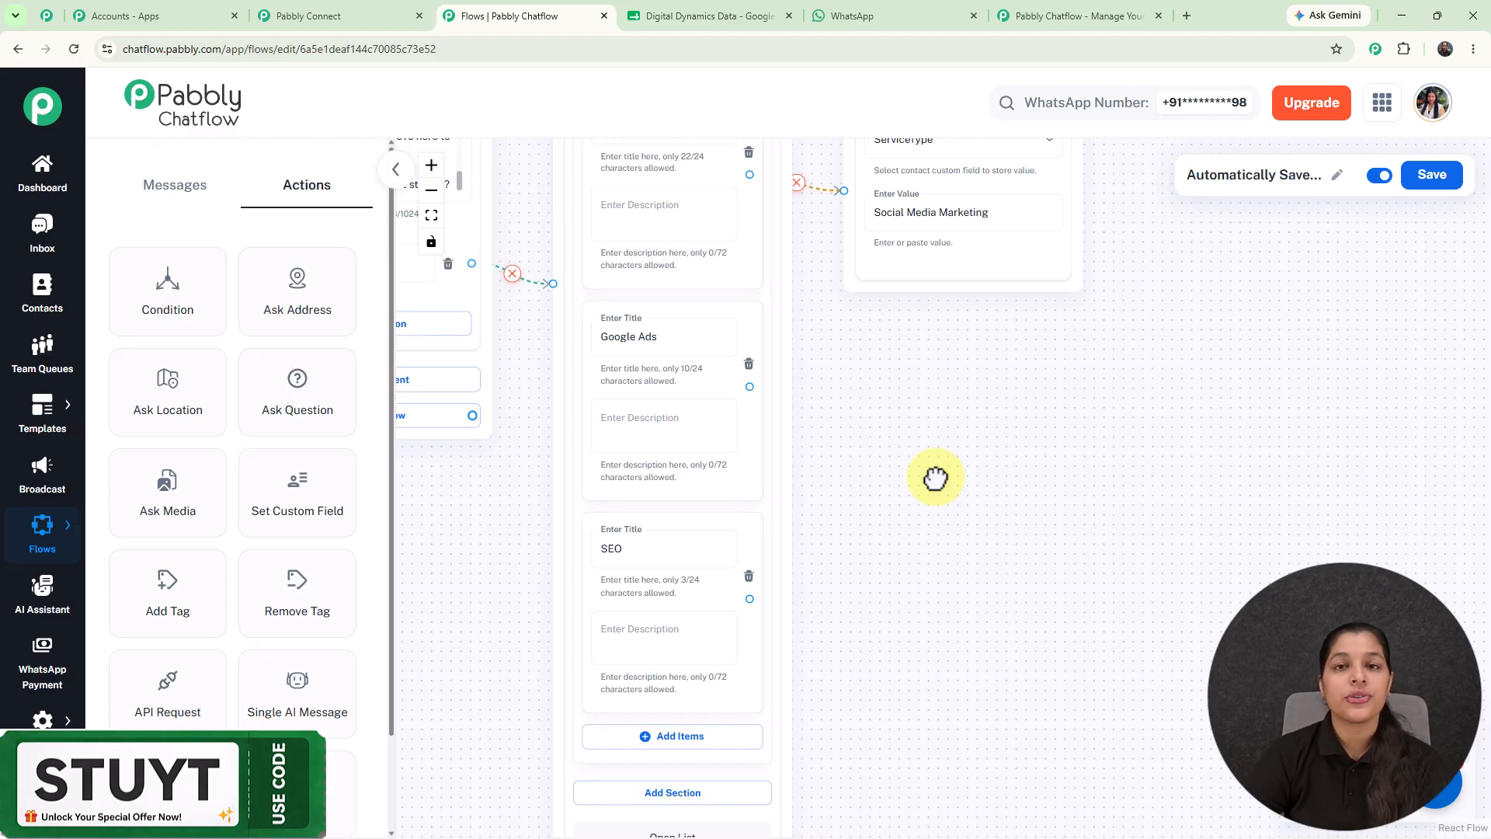
{"action": "left_click", "coordinate": [43, 719]}
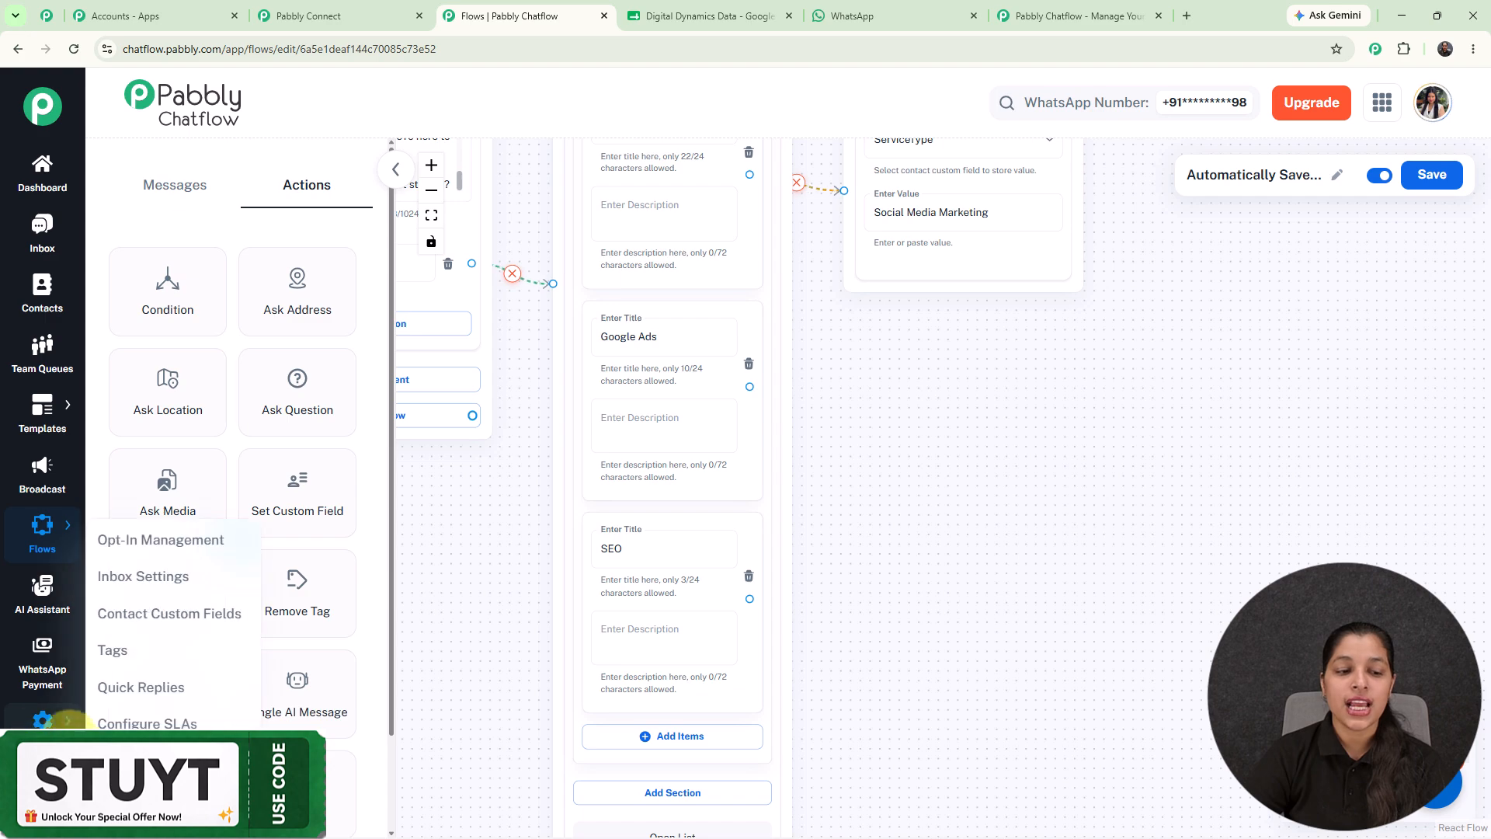
Review the Contact Custom Fields list in Settings, then return to the flow canvas.
{"action": "left_click", "coordinate": [126, 615]}
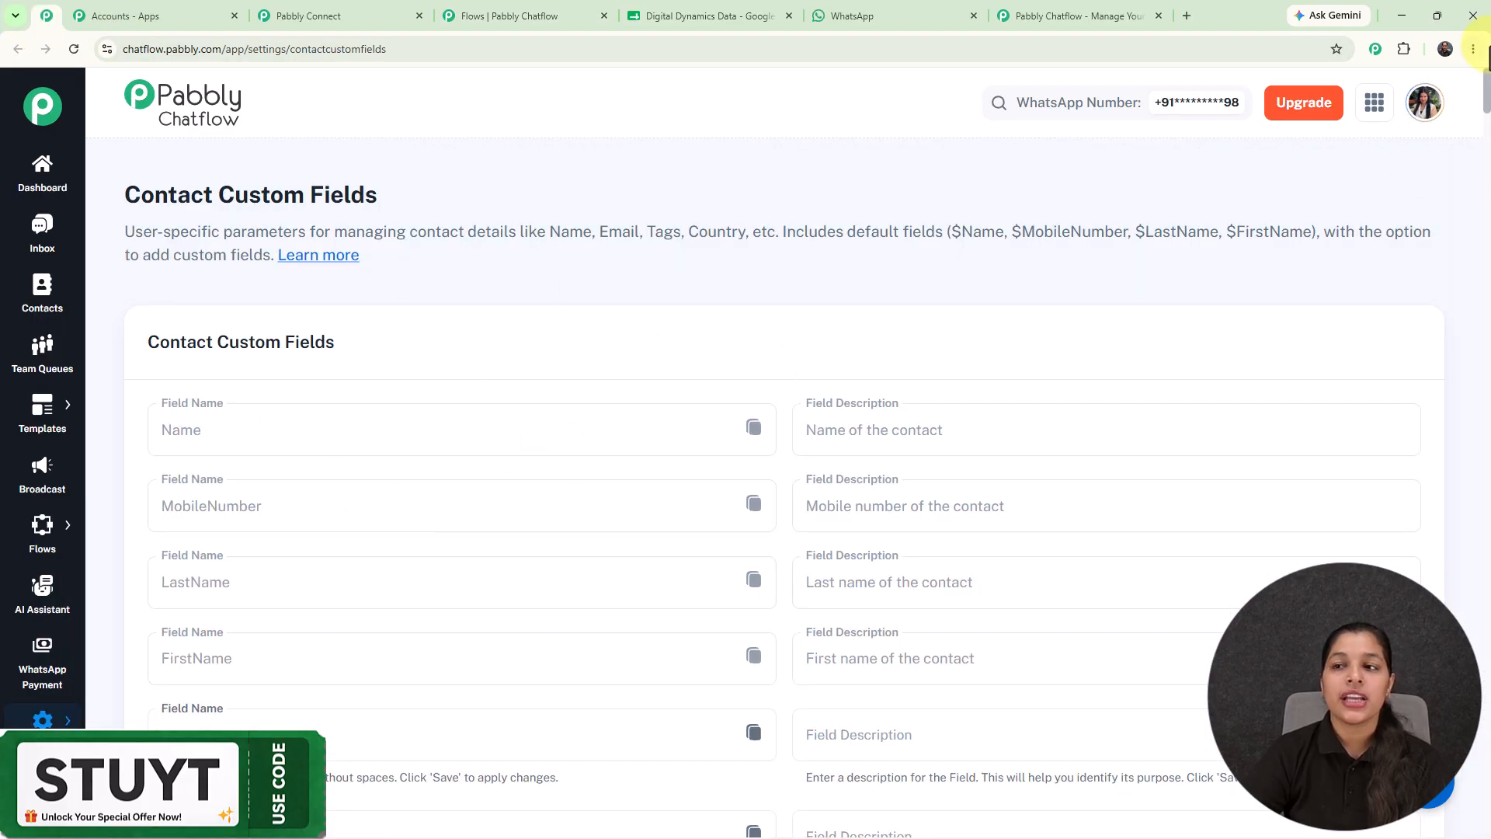
{"action": "left_click_drag", "start_coordinate": [1484, 97], "coordinate": [1485, 803]}
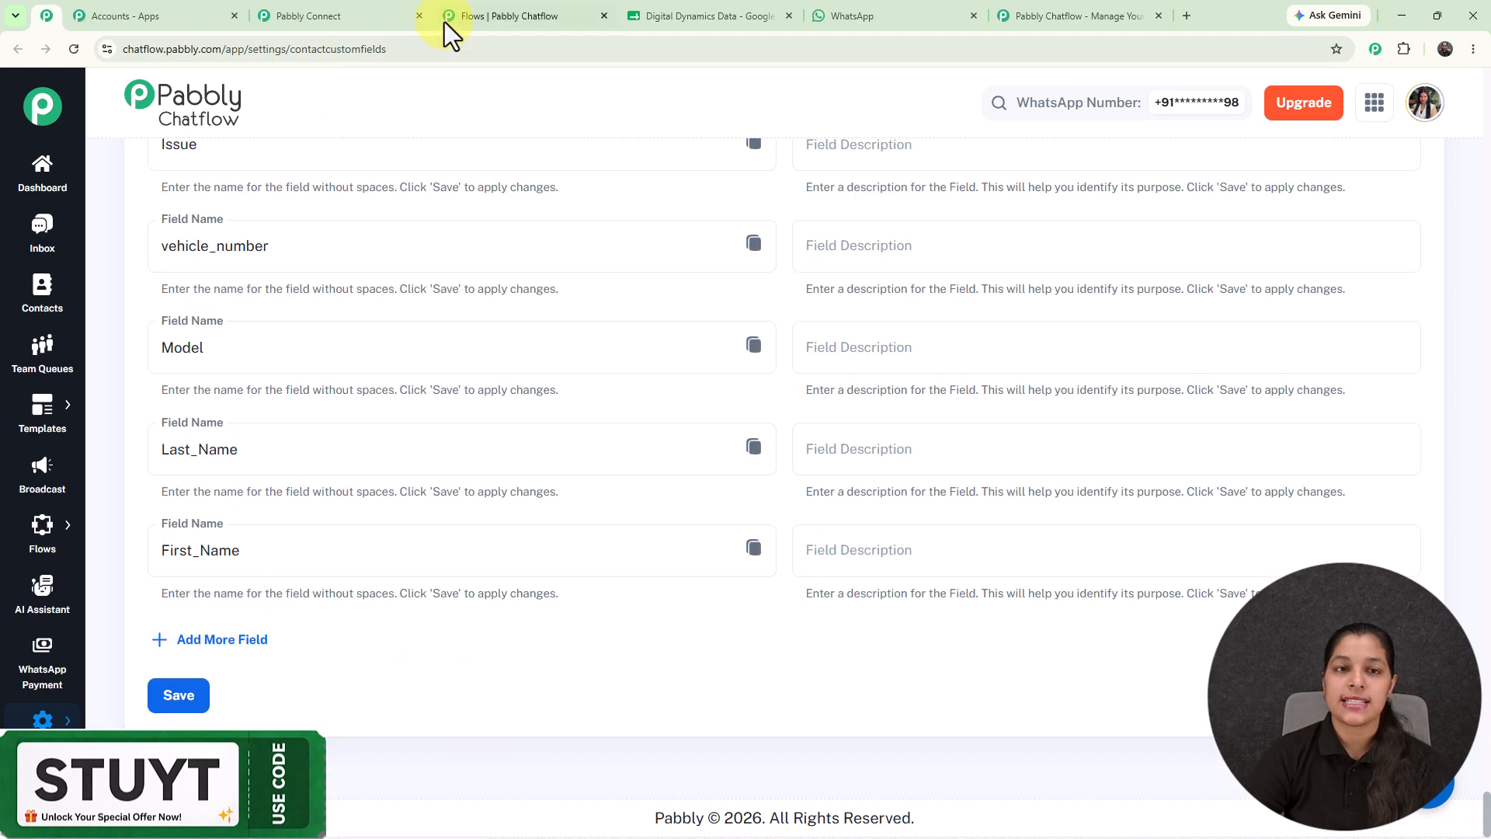
{"action": "left_click", "coordinate": [466, 17]}
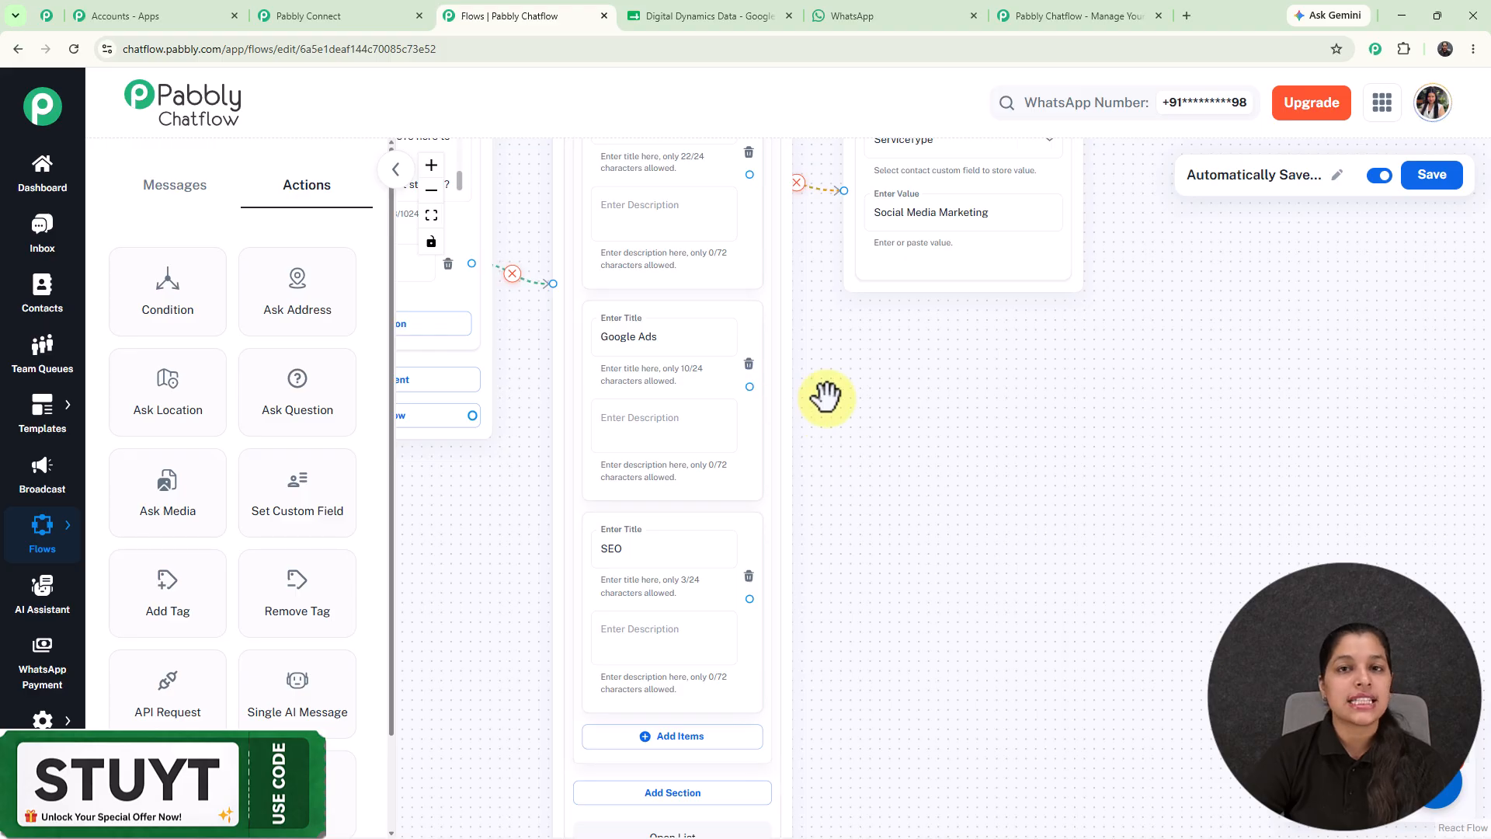
{"action": "scroll", "coordinate": [825, 397], "scroll_direction": "down", "scroll_amount": 3}
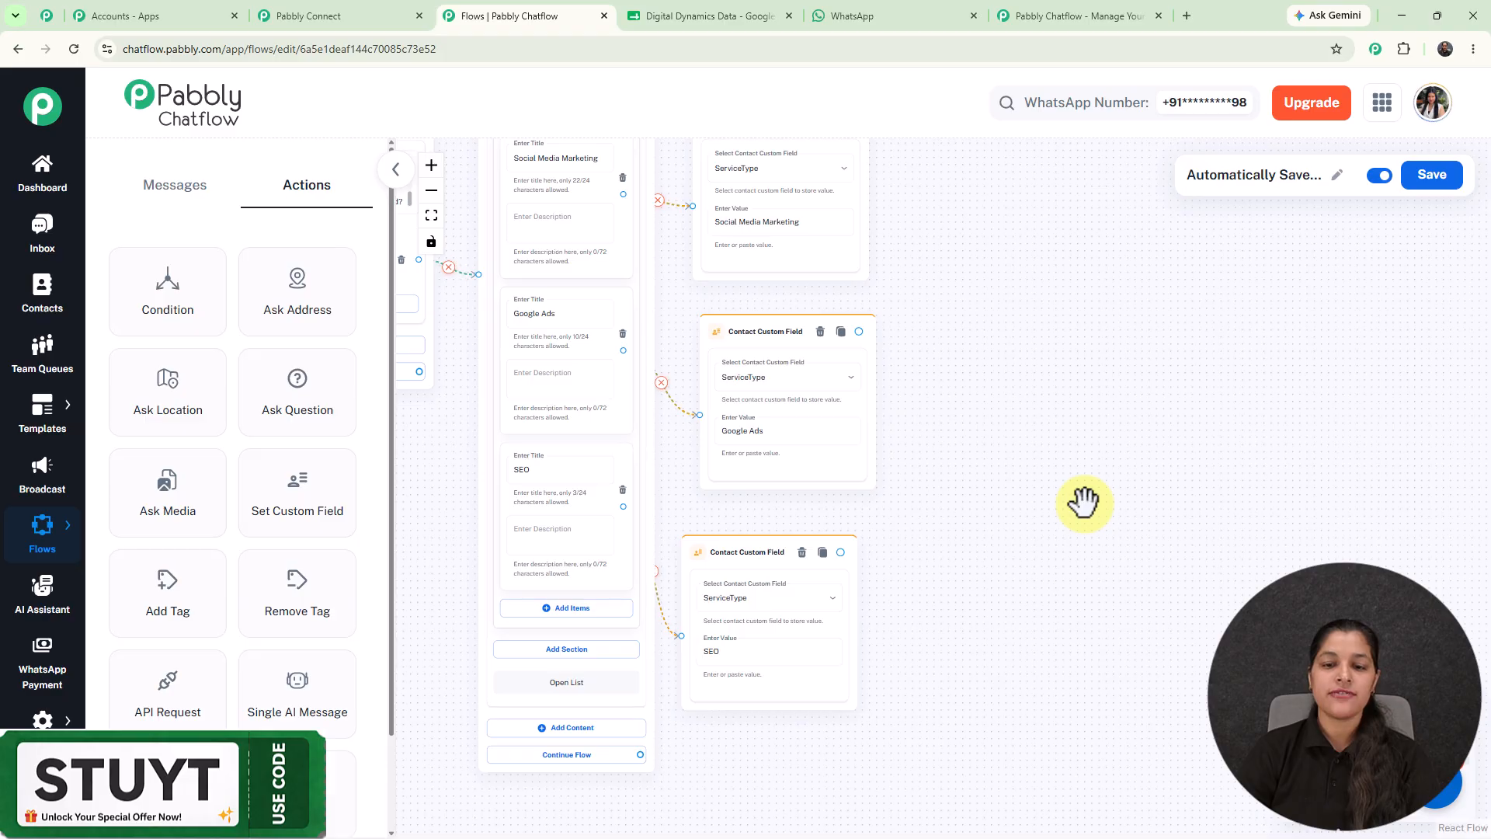
Add an Ask Question node for the full name and connect the service card to it.
{"action": "scroll", "coordinate": [1083, 502], "scroll_direction": "down", "scroll_amount": 3}
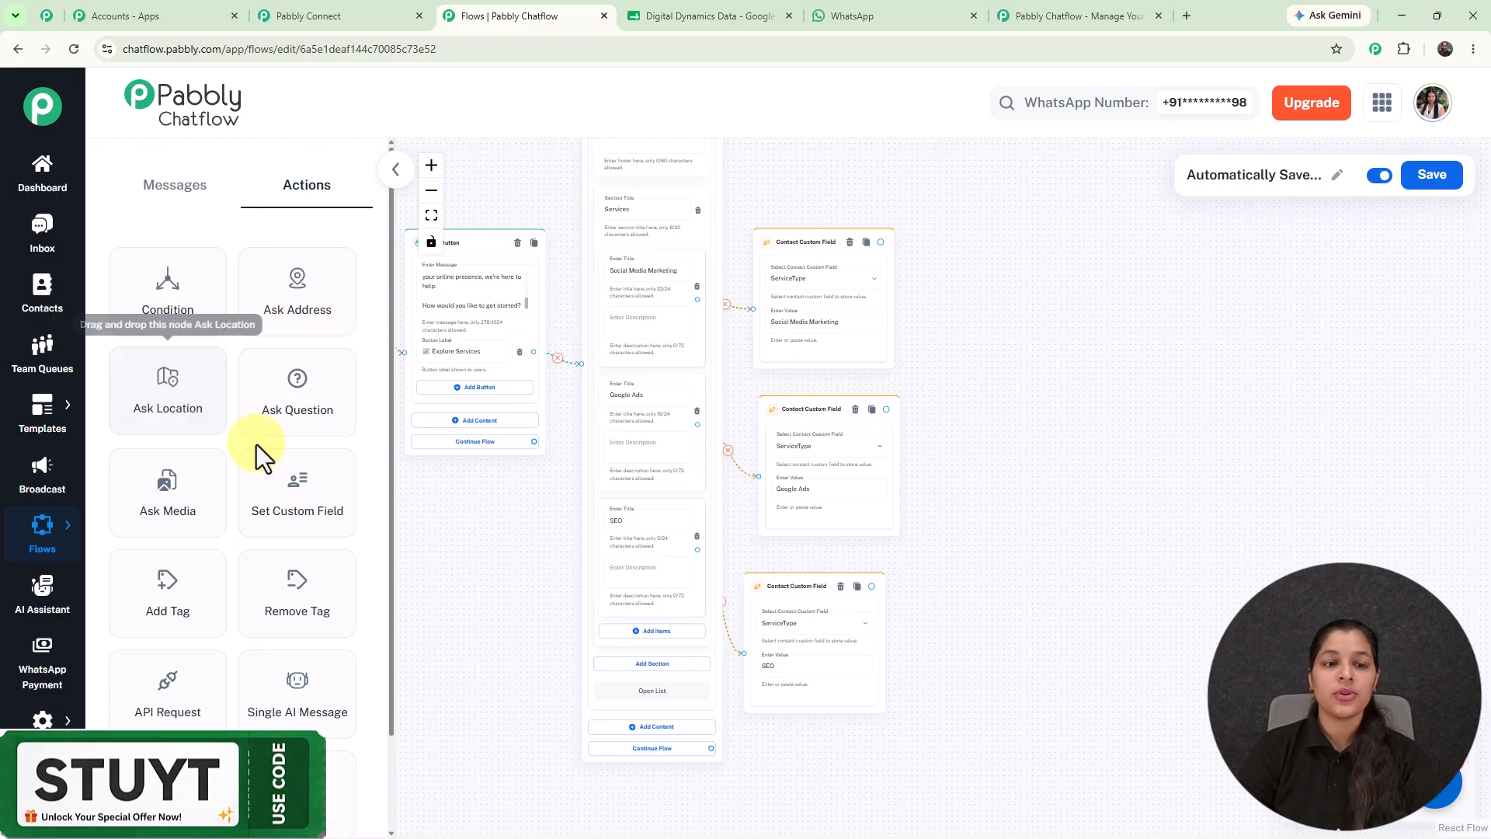
{"action": "left_click_drag", "start_coordinate": [301, 411], "coordinate": [926, 392]}
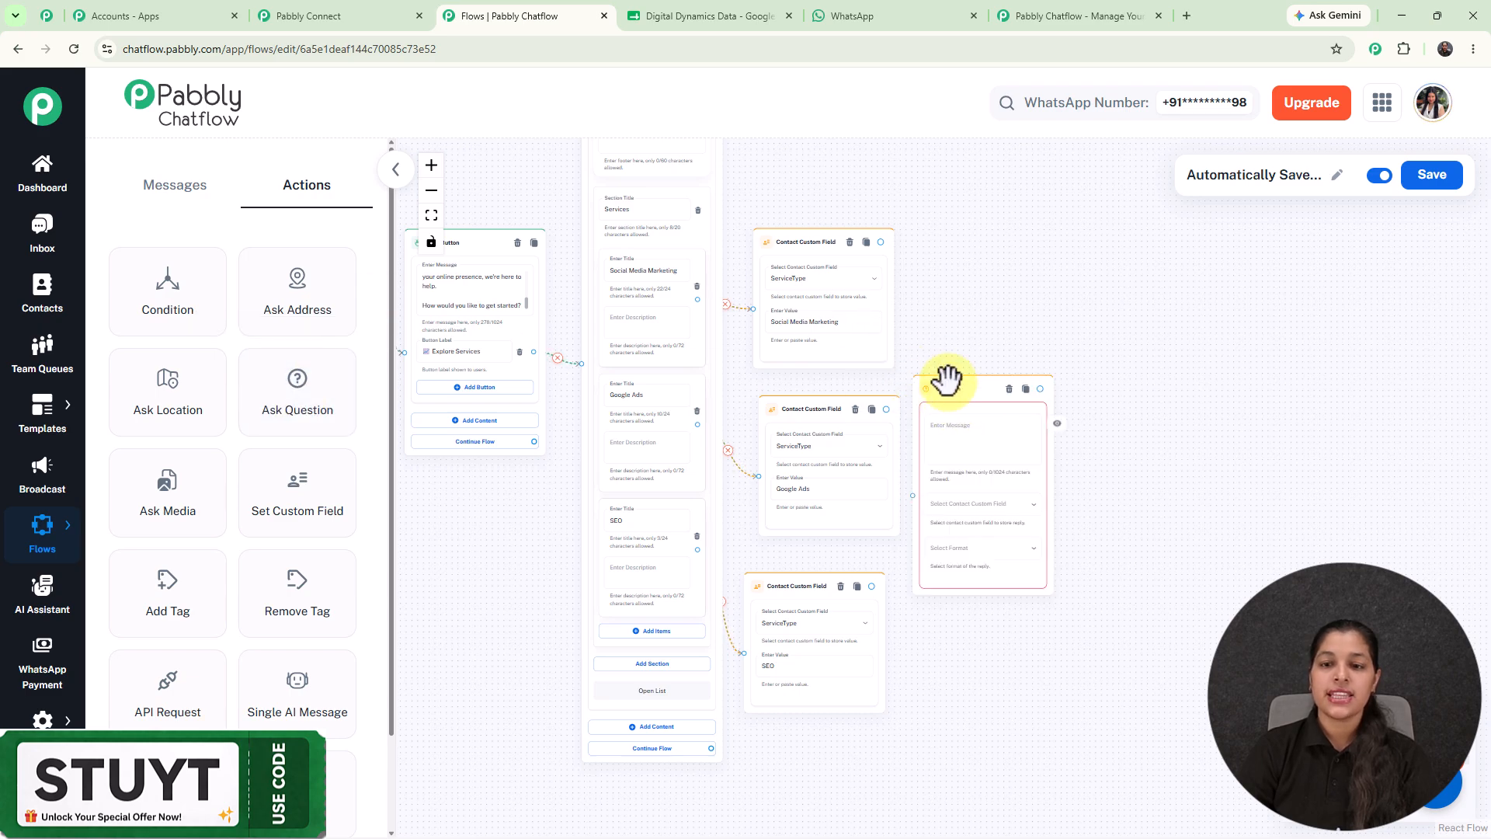
{"action": "mouse_move", "coordinate": [881, 241]}
{"action": "left_mouse_down"}
{"action": "mouse_move", "coordinate": [924, 522]}
{"action": "mouse_move", "coordinate": [905, 482]}
{"action": "mouse_move", "coordinate": [915, 497]}
{"action": "left_mouse_up"}
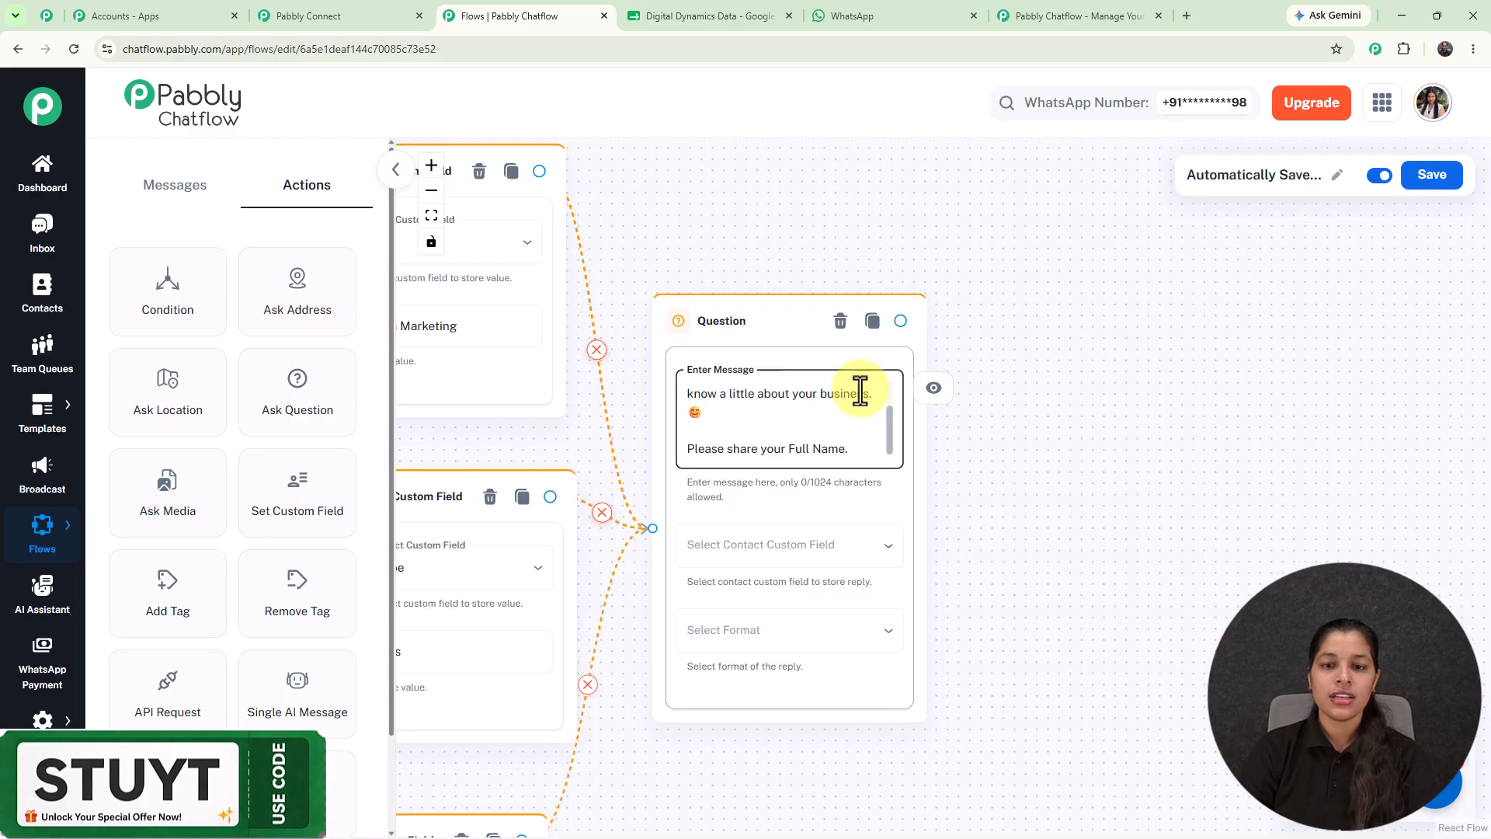
Save the question's reply to the FullName field, accepting the Any format.
{"action": "left_click", "coordinate": [823, 569]}
{"action": "scroll", "coordinate": [826, 560], "scroll_direction": "down", "scroll_amount": 10}
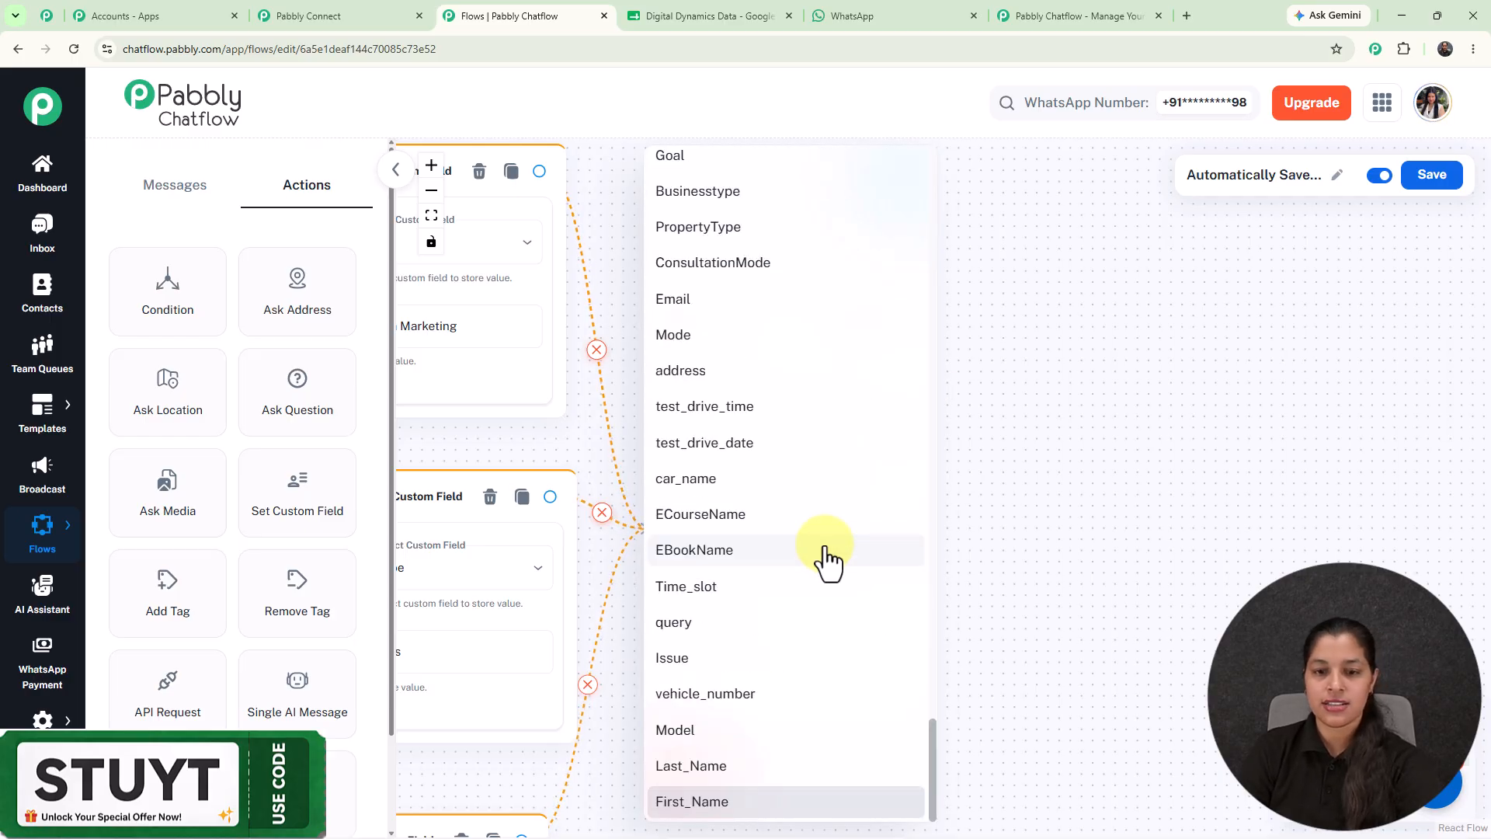
{"action": "scroll", "coordinate": [822, 559], "scroll_direction": "up", "scroll_amount": 10}
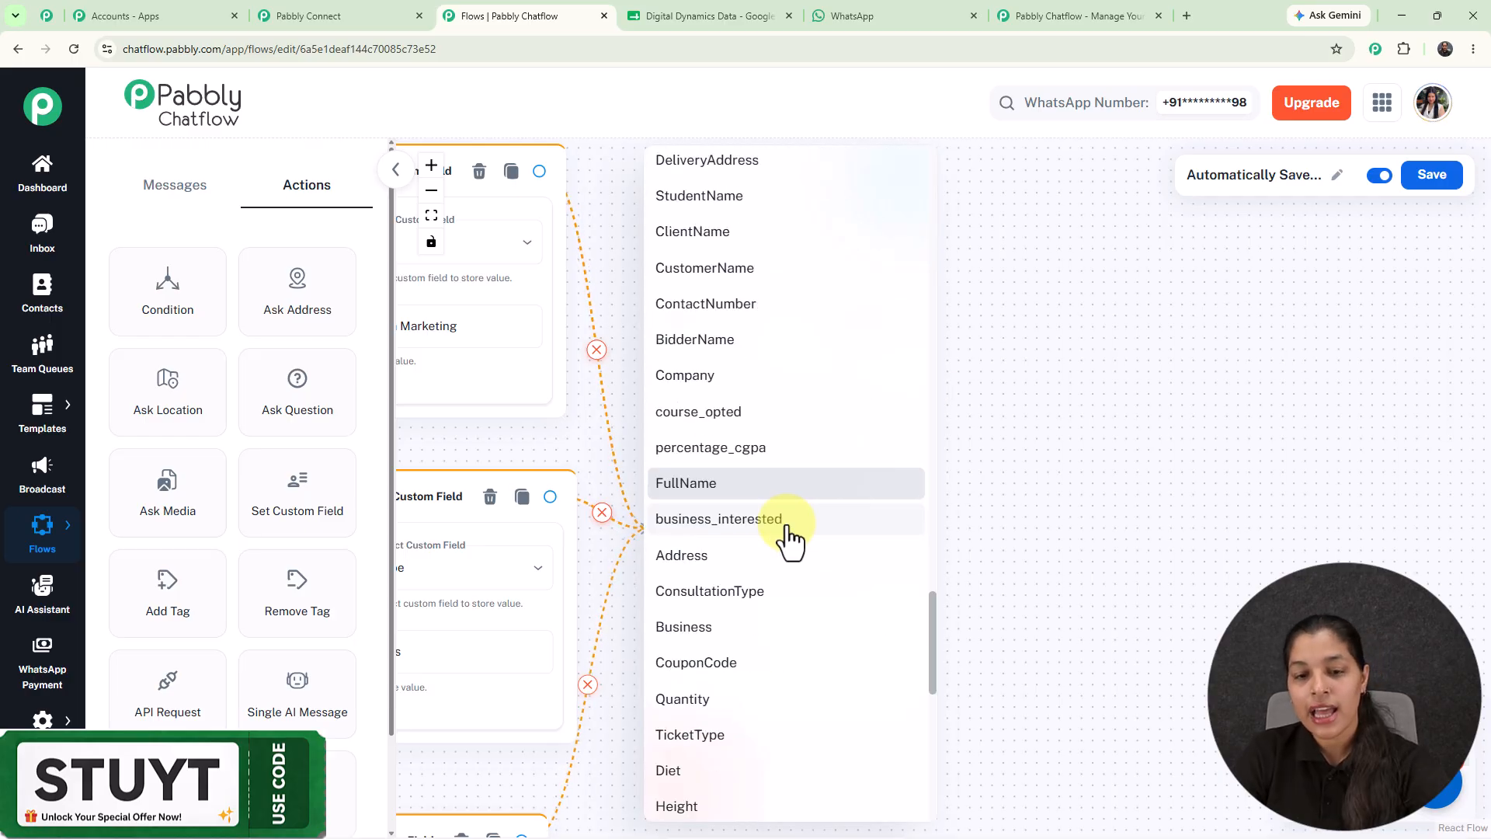
{"action": "left_click", "coordinate": [767, 489]}
{"action": "left_click", "coordinate": [730, 633]}
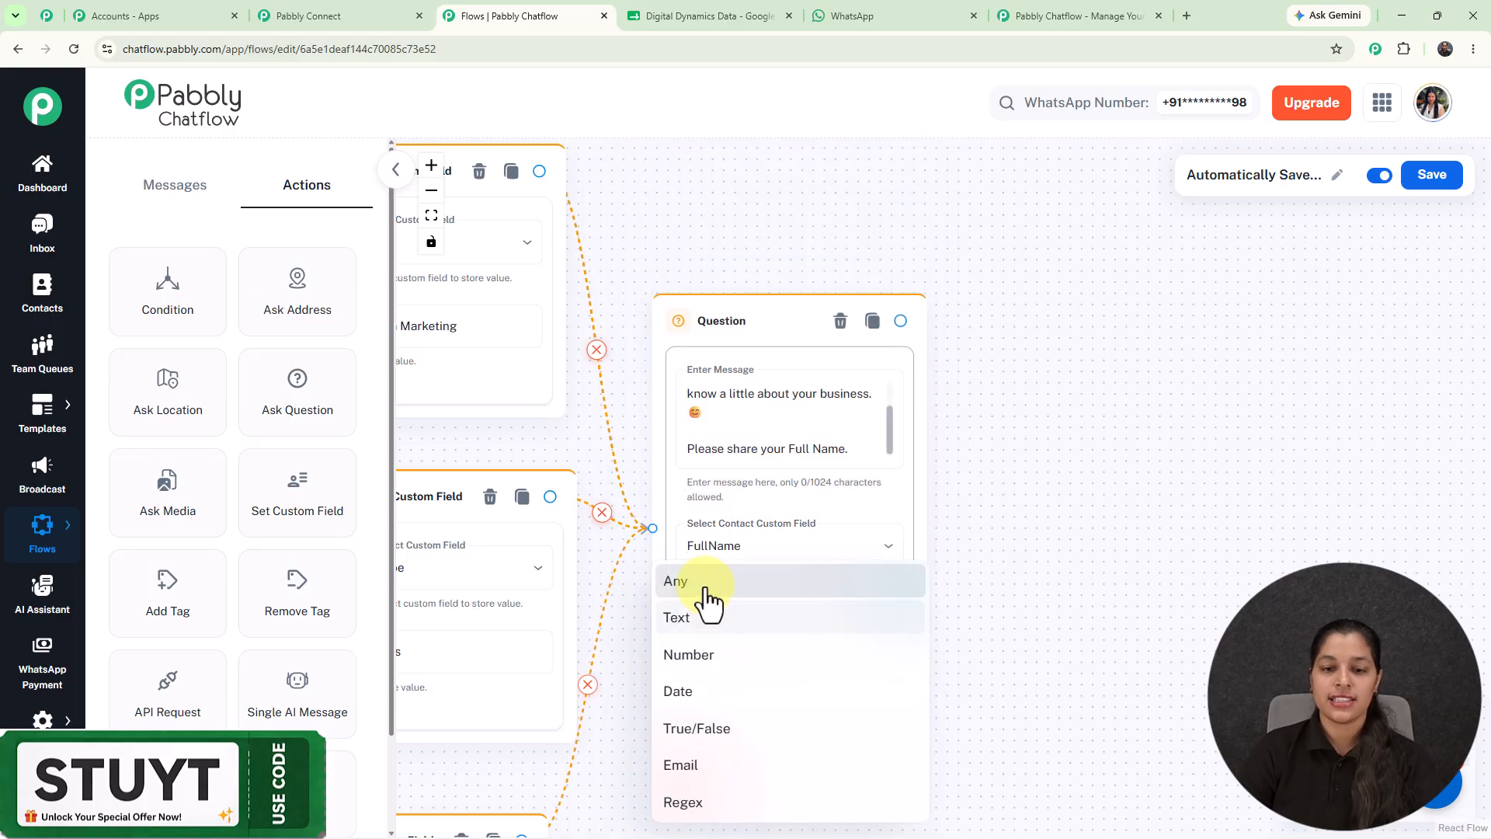
{"action": "left_click", "coordinate": [709, 583]}
{"action": "scroll", "coordinate": [730, 314], "scroll_direction": "down", "scroll_amount": 3}
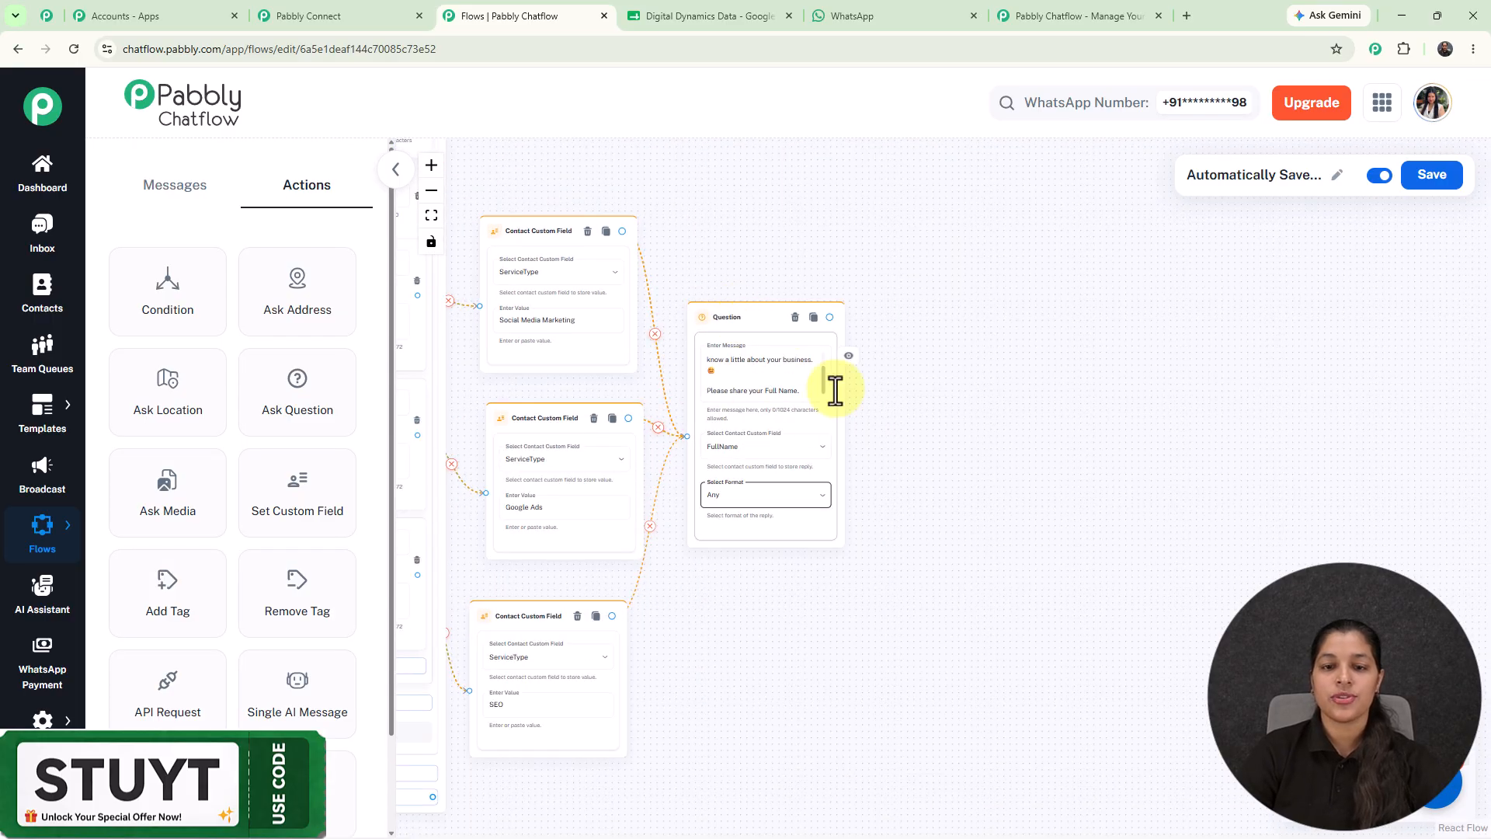
Place an API Request step on the canvas following the Budget question.
{"action": "scroll", "coordinate": [750, 253], "scroll_direction": "down", "scroll_amount": 2}
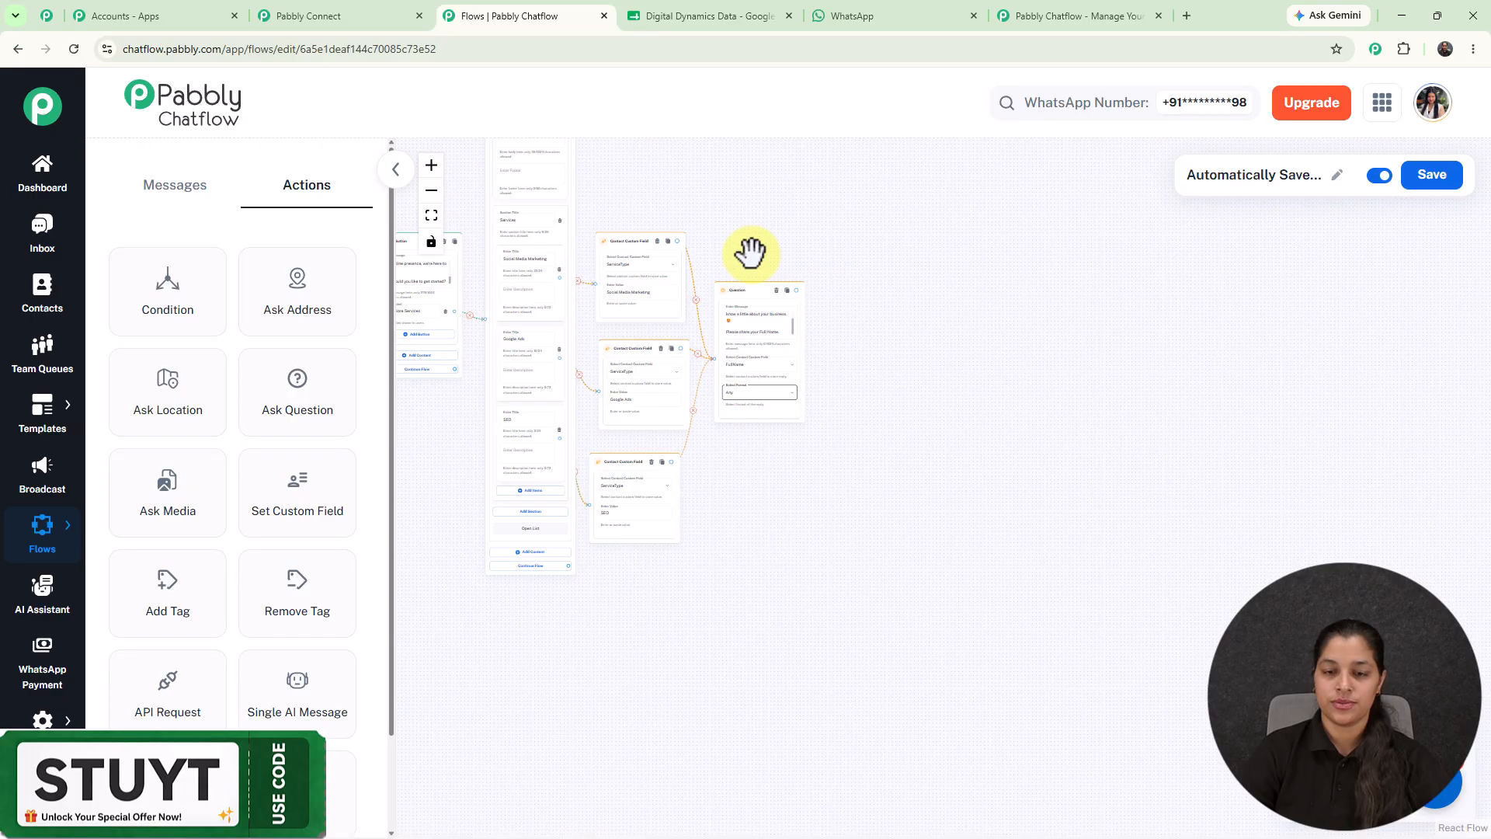
{"action": "scroll", "coordinate": [750, 256], "scroll_direction": "up", "scroll_amount": 5}
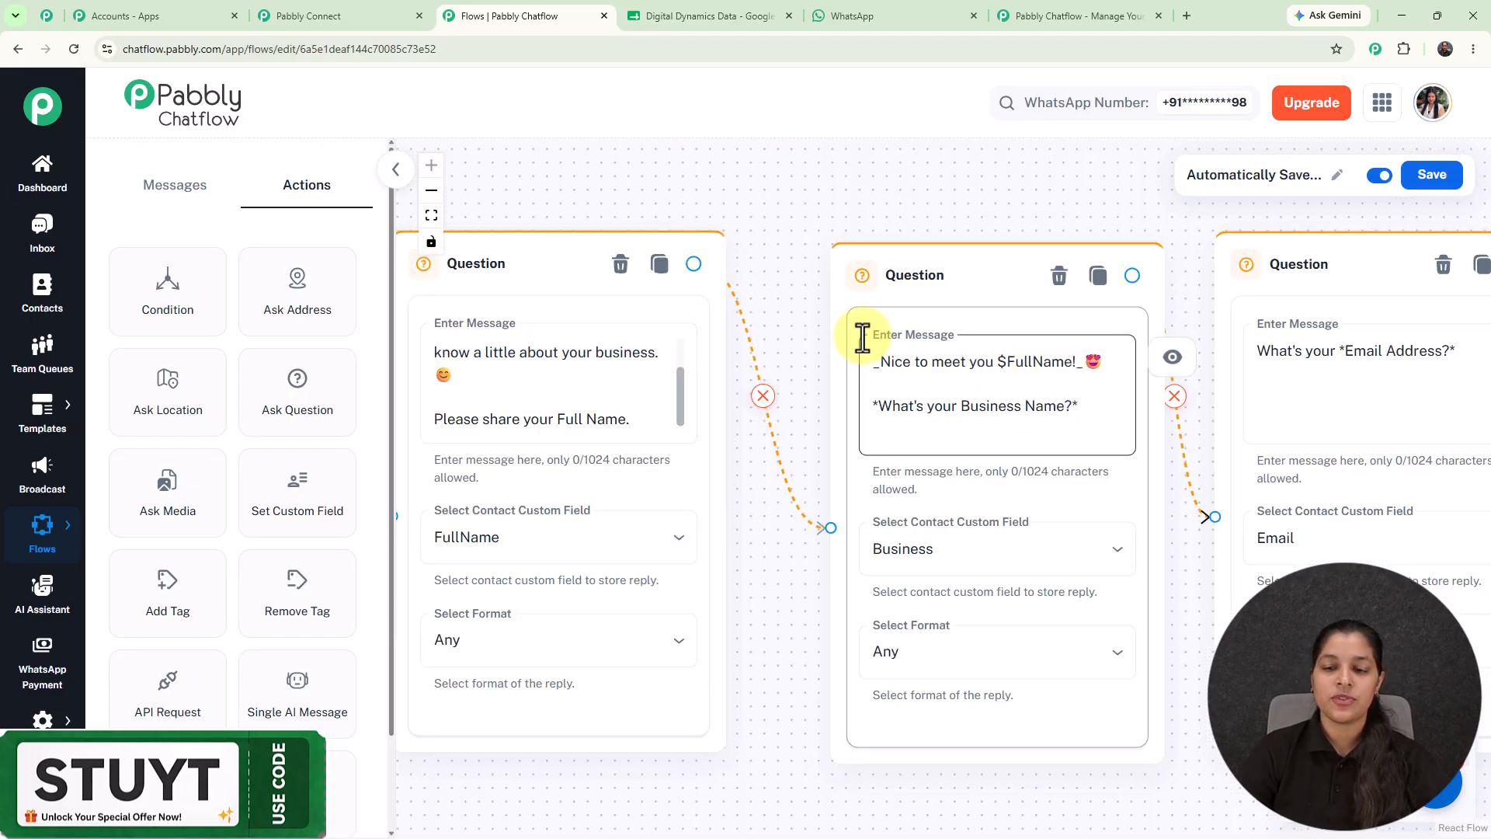
{"action": "scroll", "coordinate": [859, 333], "scroll_direction": "down", "scroll_amount": 3}
{"action": "left_click_drag", "start_coordinate": [840, 240], "coordinate": [1081, 280]}
{"action": "scroll", "coordinate": [935, 423], "scroll_direction": "up", "scroll_amount": 2}
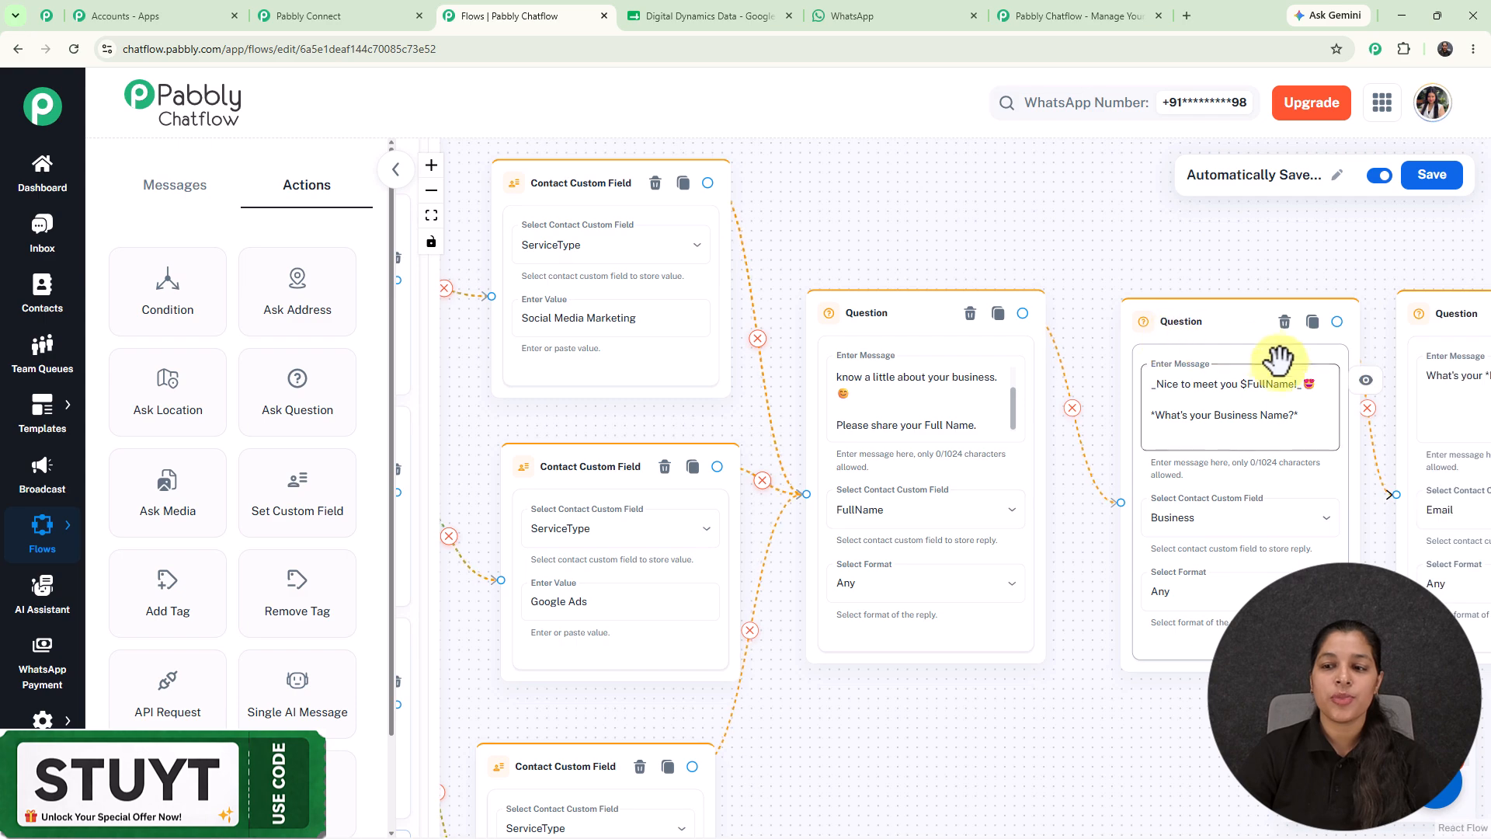
{"action": "left_click_drag", "start_coordinate": [1158, 253], "coordinate": [932, 207]}
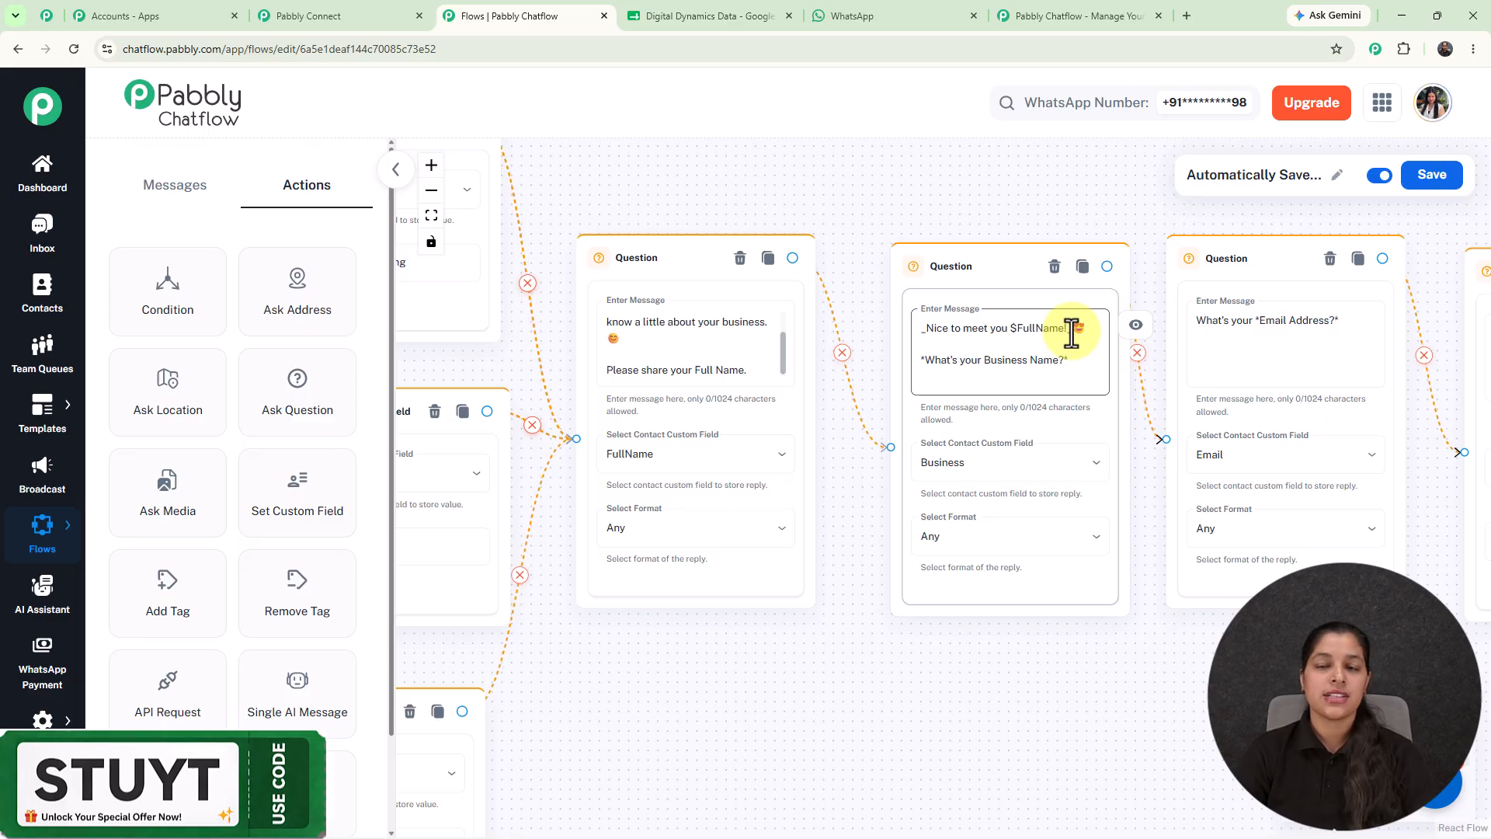
{"action": "left_click_drag", "start_coordinate": [1075, 217], "coordinate": [727, 189]}
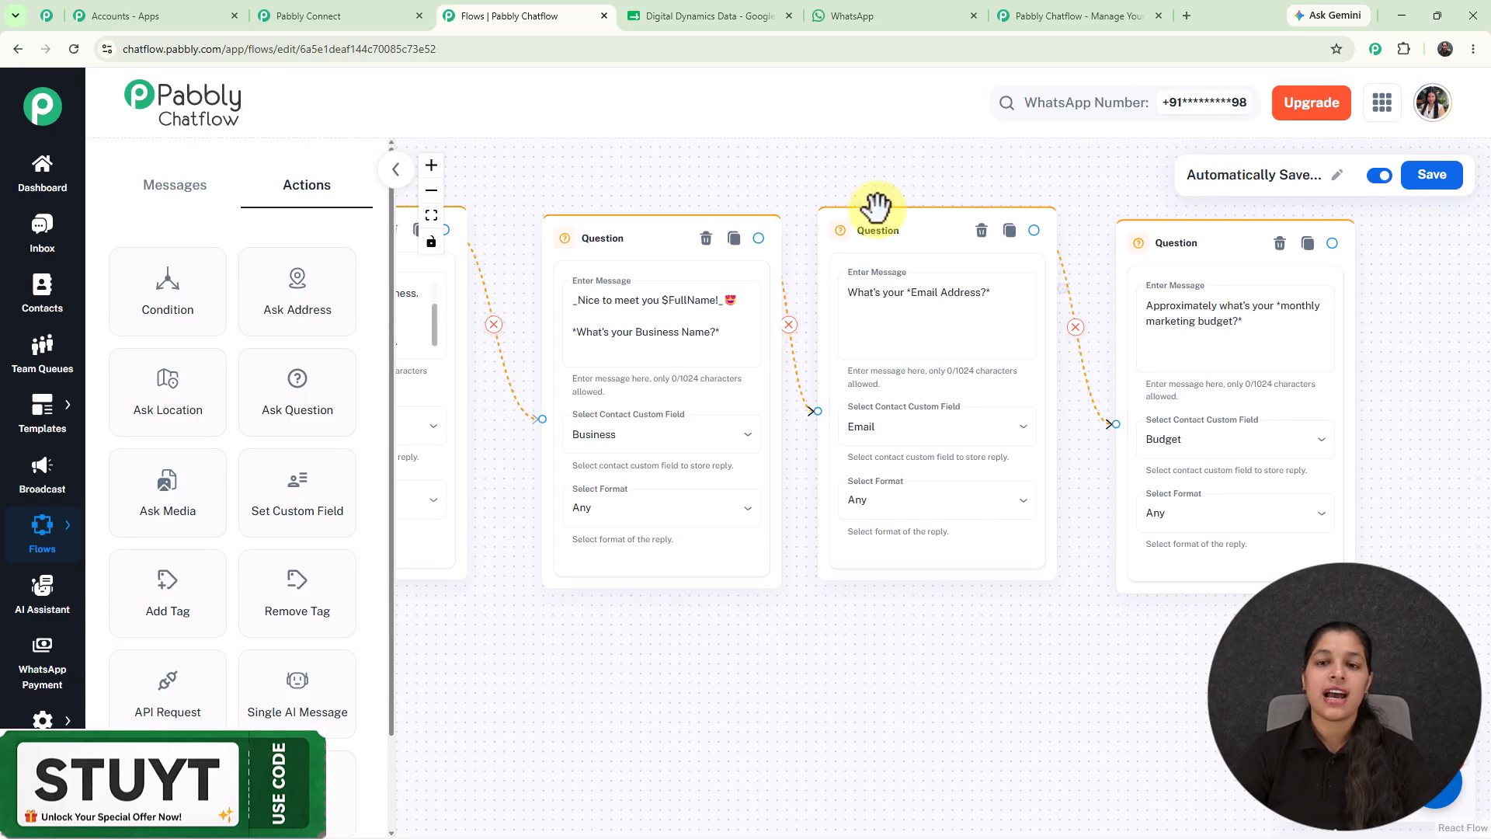
{"action": "scroll", "coordinate": [865, 166], "scroll_direction": "down", "scroll_amount": 3}
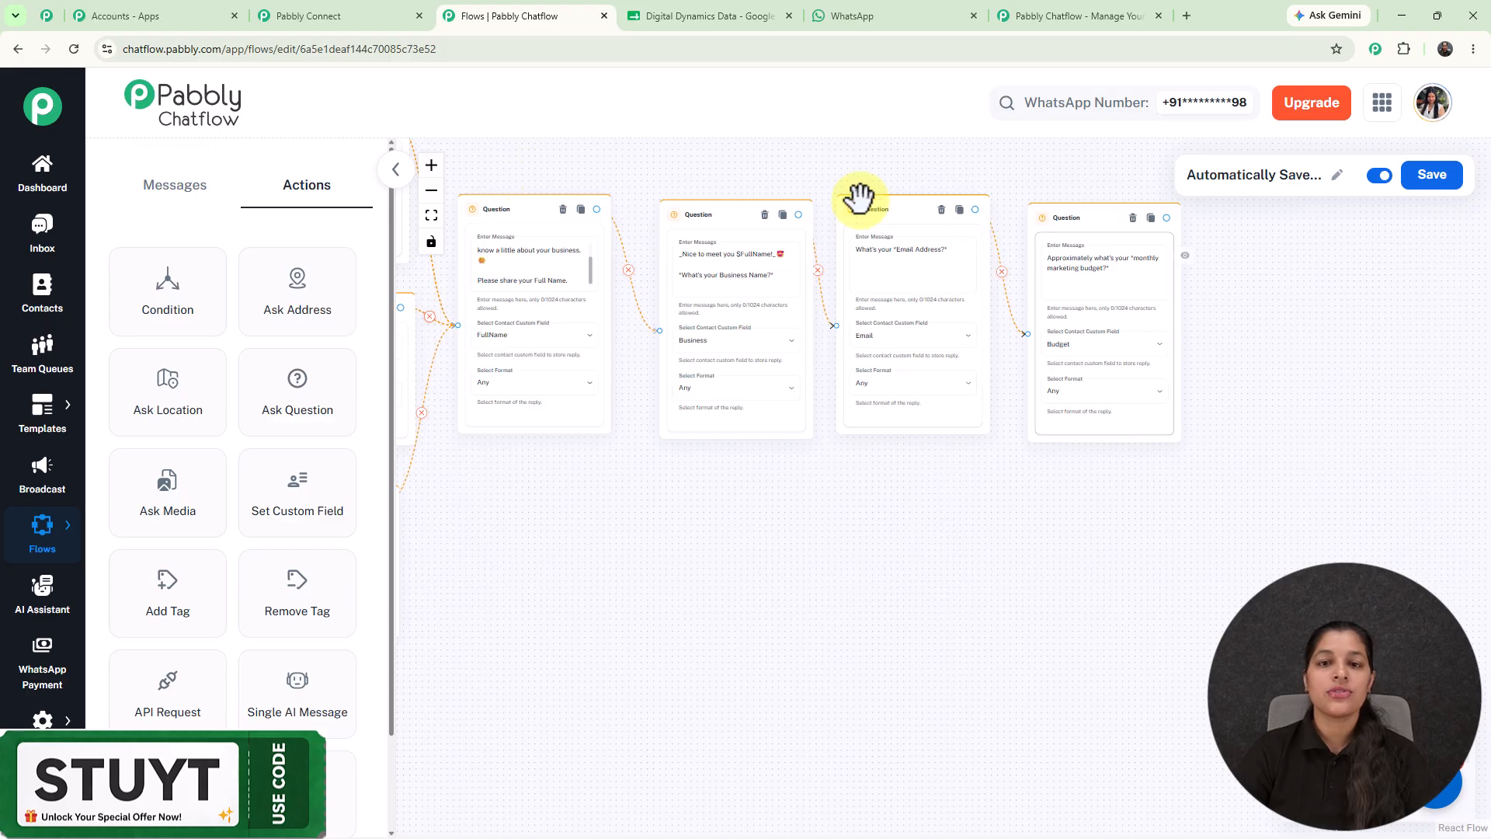
{"action": "scroll", "coordinate": [781, 166], "scroll_direction": "down", "scroll_amount": 2}
{"action": "left_click_drag", "start_coordinate": [781, 166], "coordinate": [778, 207]}
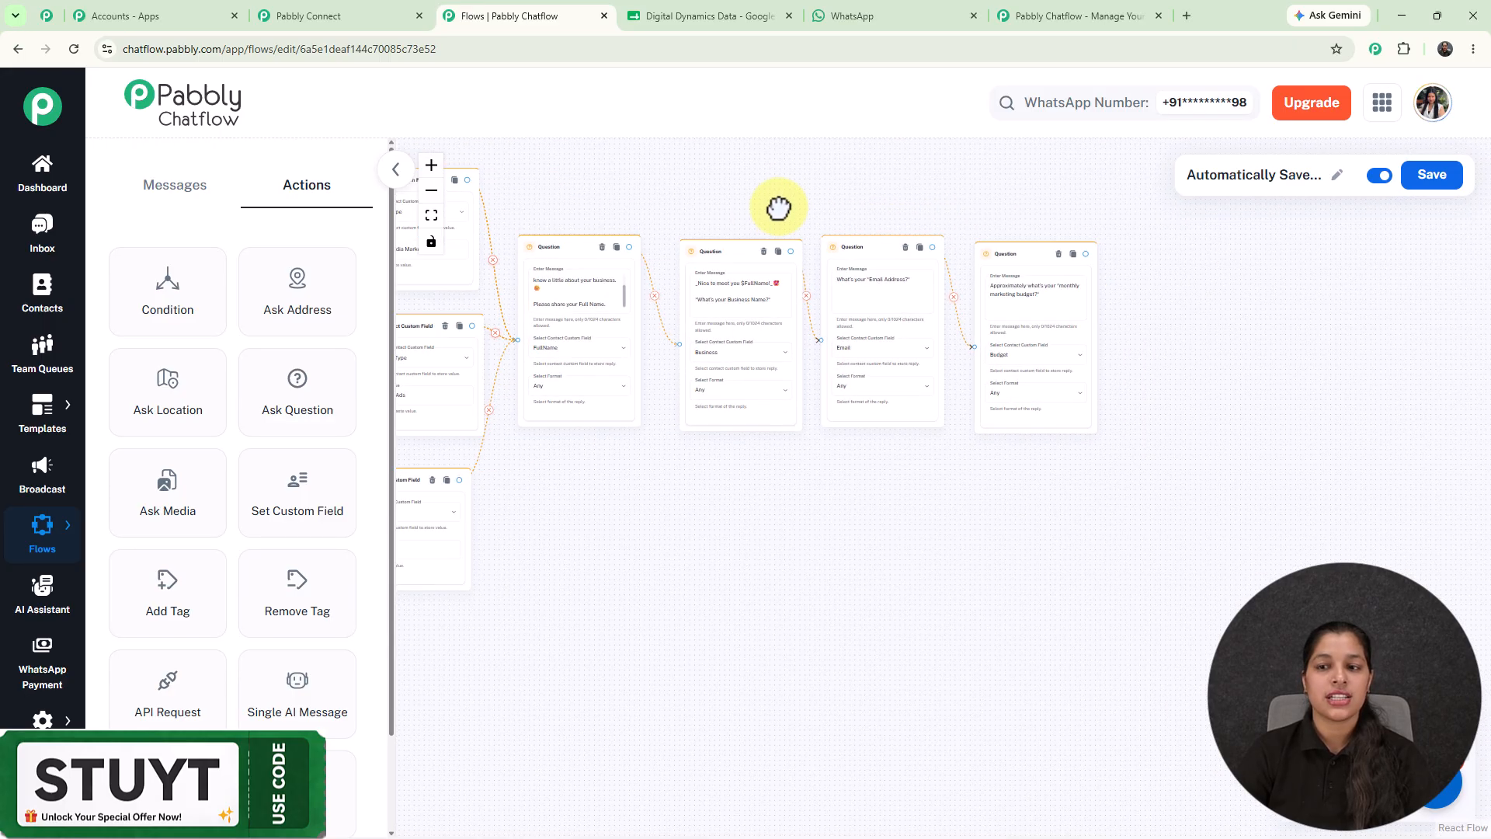
{"action": "left_click_drag", "start_coordinate": [155, 703], "coordinate": [1146, 360]}
{"action": "scroll", "coordinate": [1087, 252], "scroll_direction": "up", "scroll_amount": 1}
{"action": "scroll", "coordinate": [1089, 251], "scroll_direction": "up", "scroll_amount": 2}
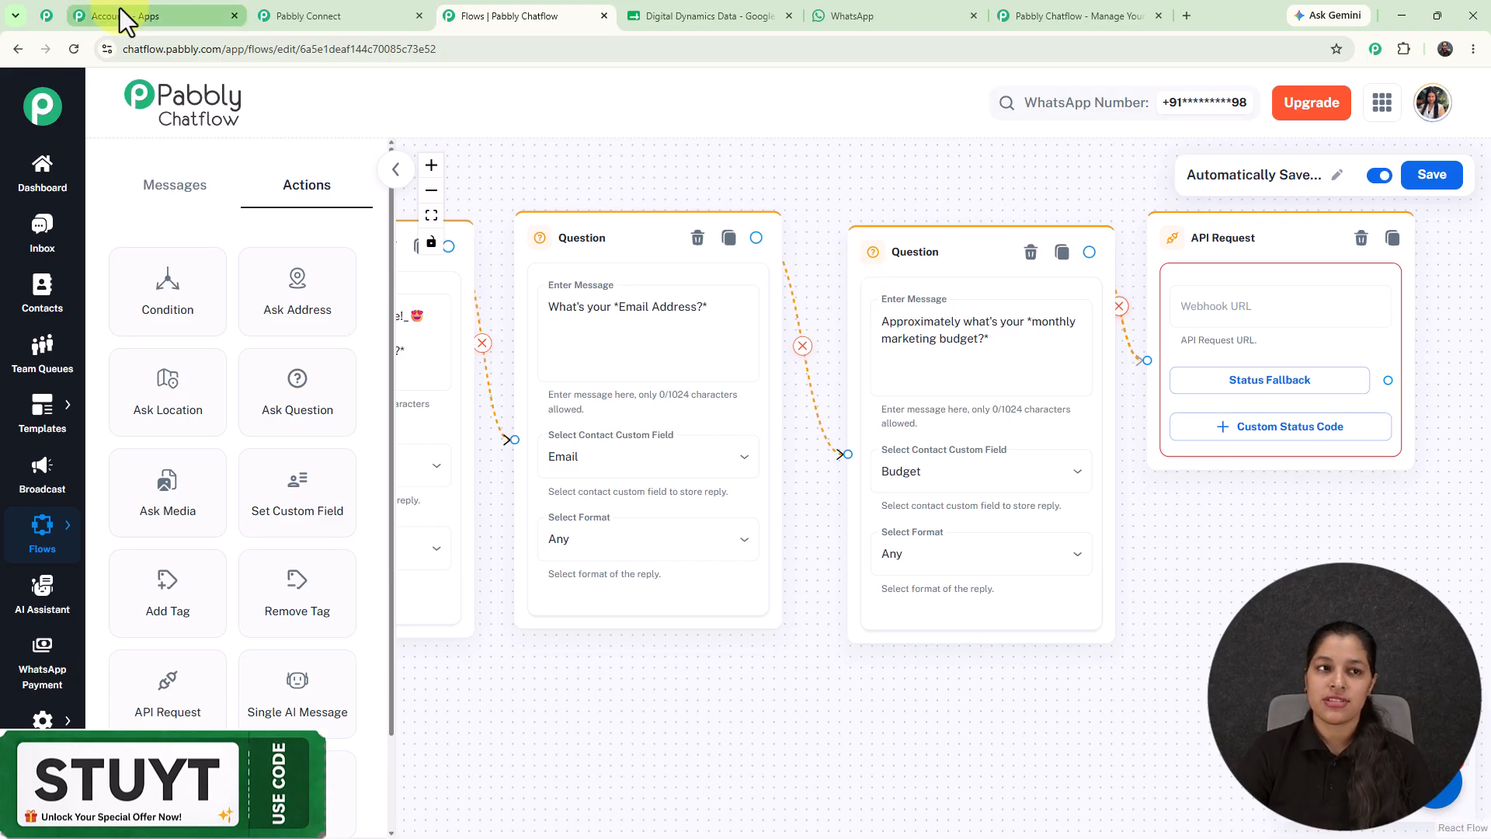
Open Pabbly Connect from the Pabbly apps overview and start adding a workflow trigger.
{"action": "left_click", "coordinate": [151, 14]}
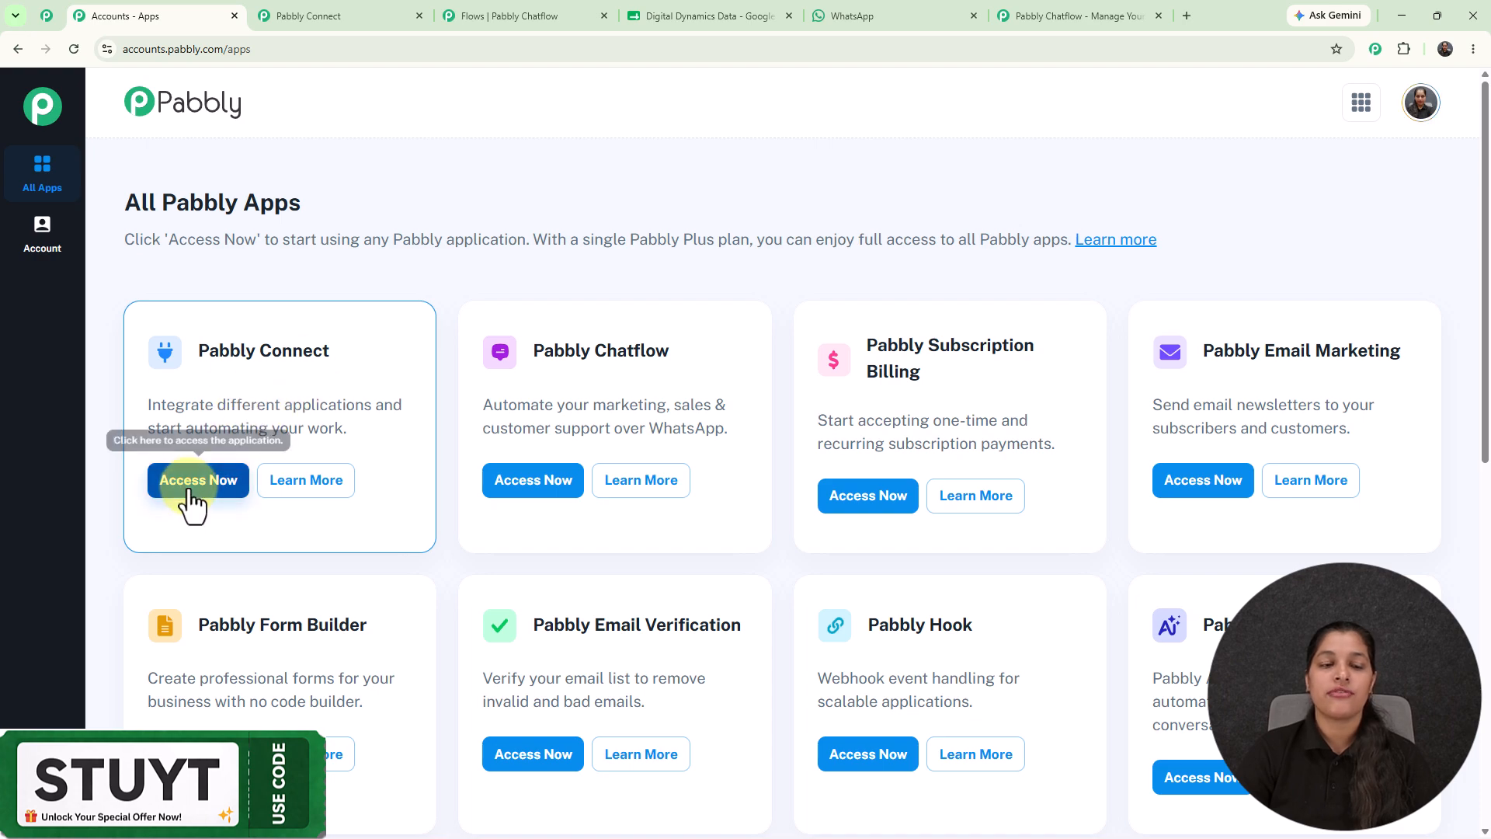
{"action": "left_click", "coordinate": [314, 5]}
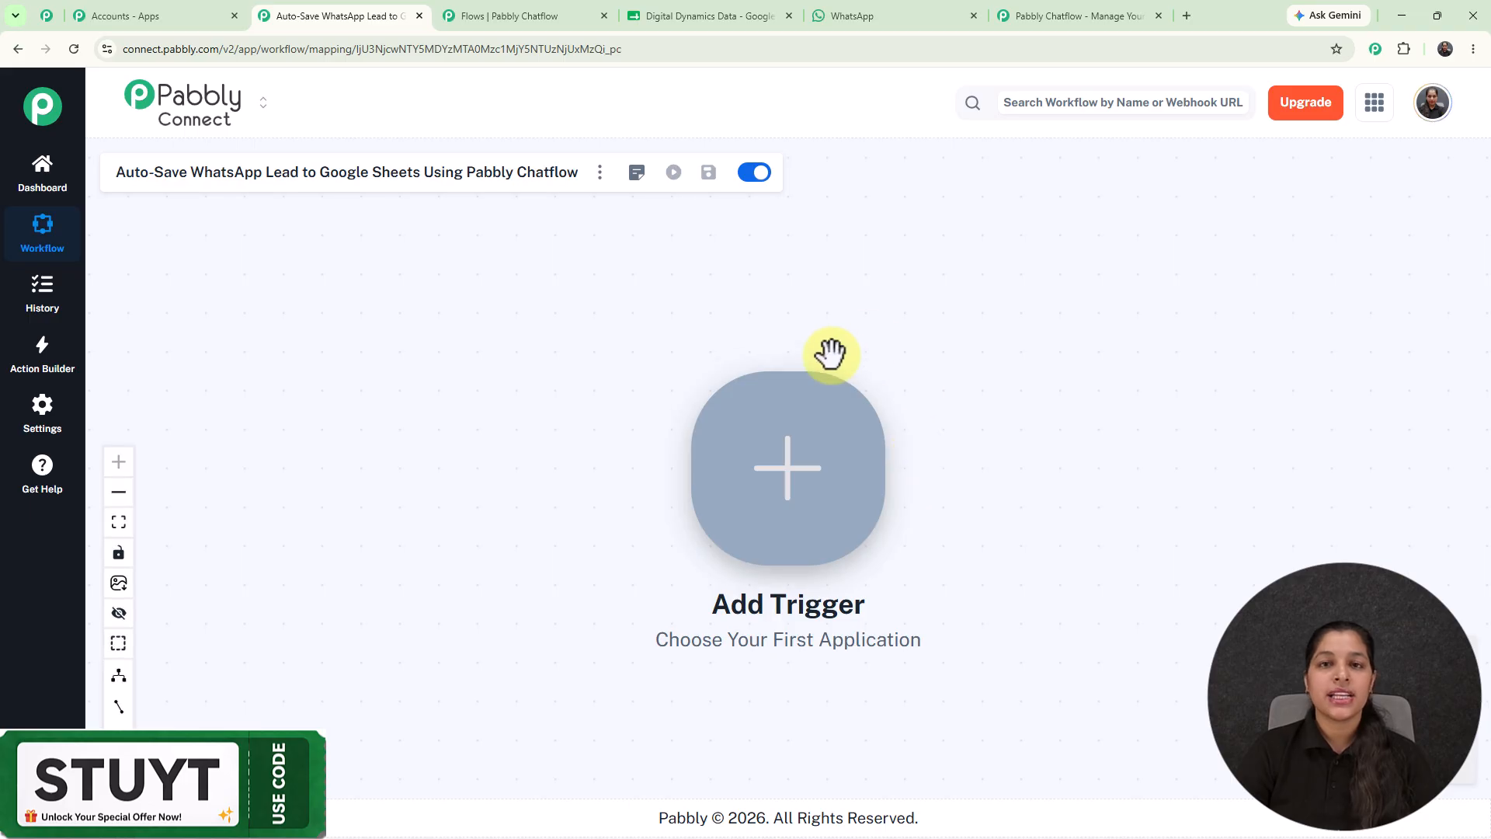
{"action": "left_click", "coordinate": [796, 486]}
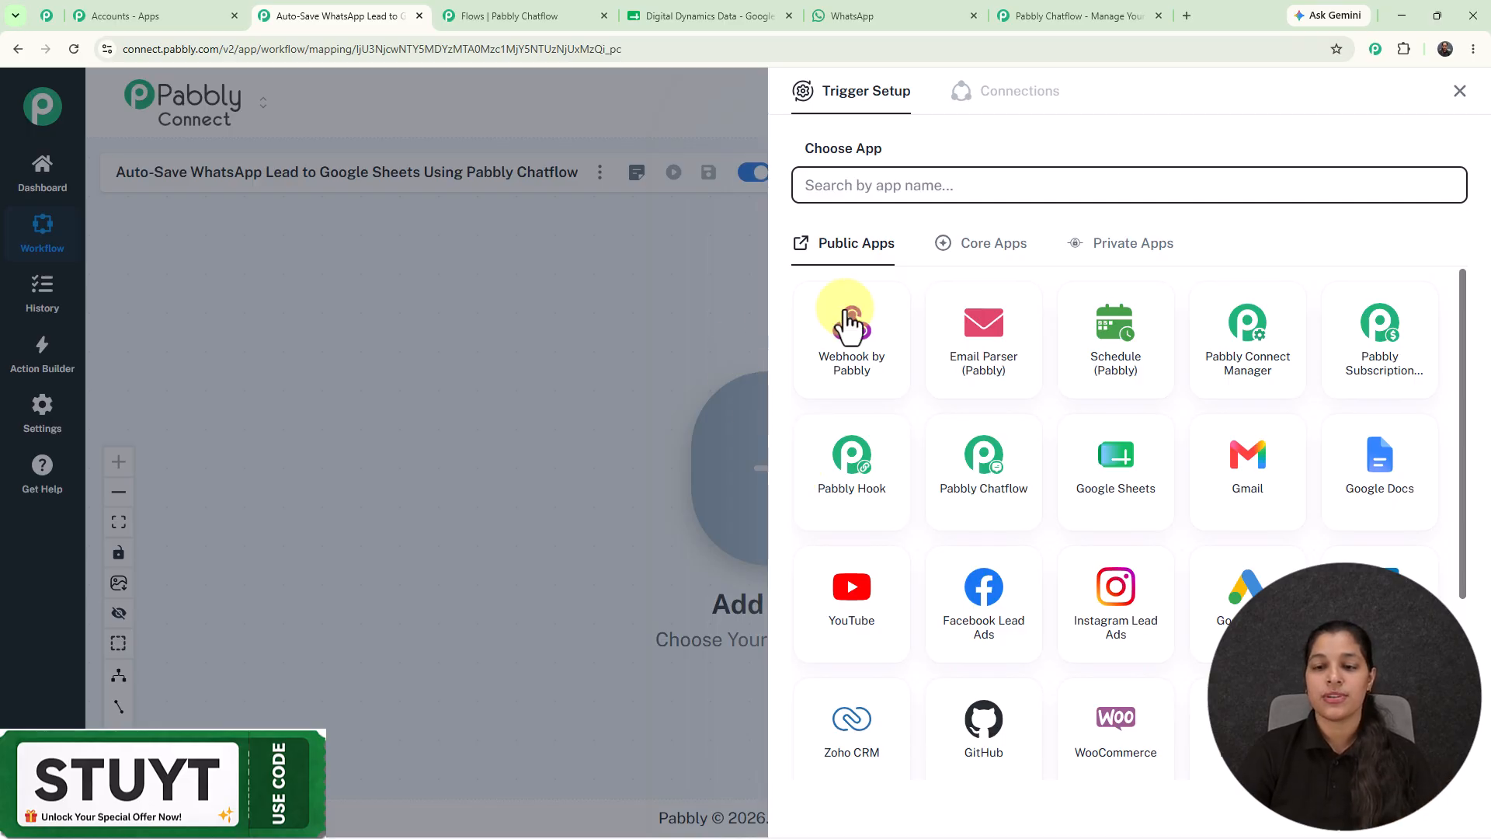
Set the trigger to Pabbly Chatflow's New Message Received event and copy its webhook URL.
{"action": "left_click", "coordinate": [971, 497]}
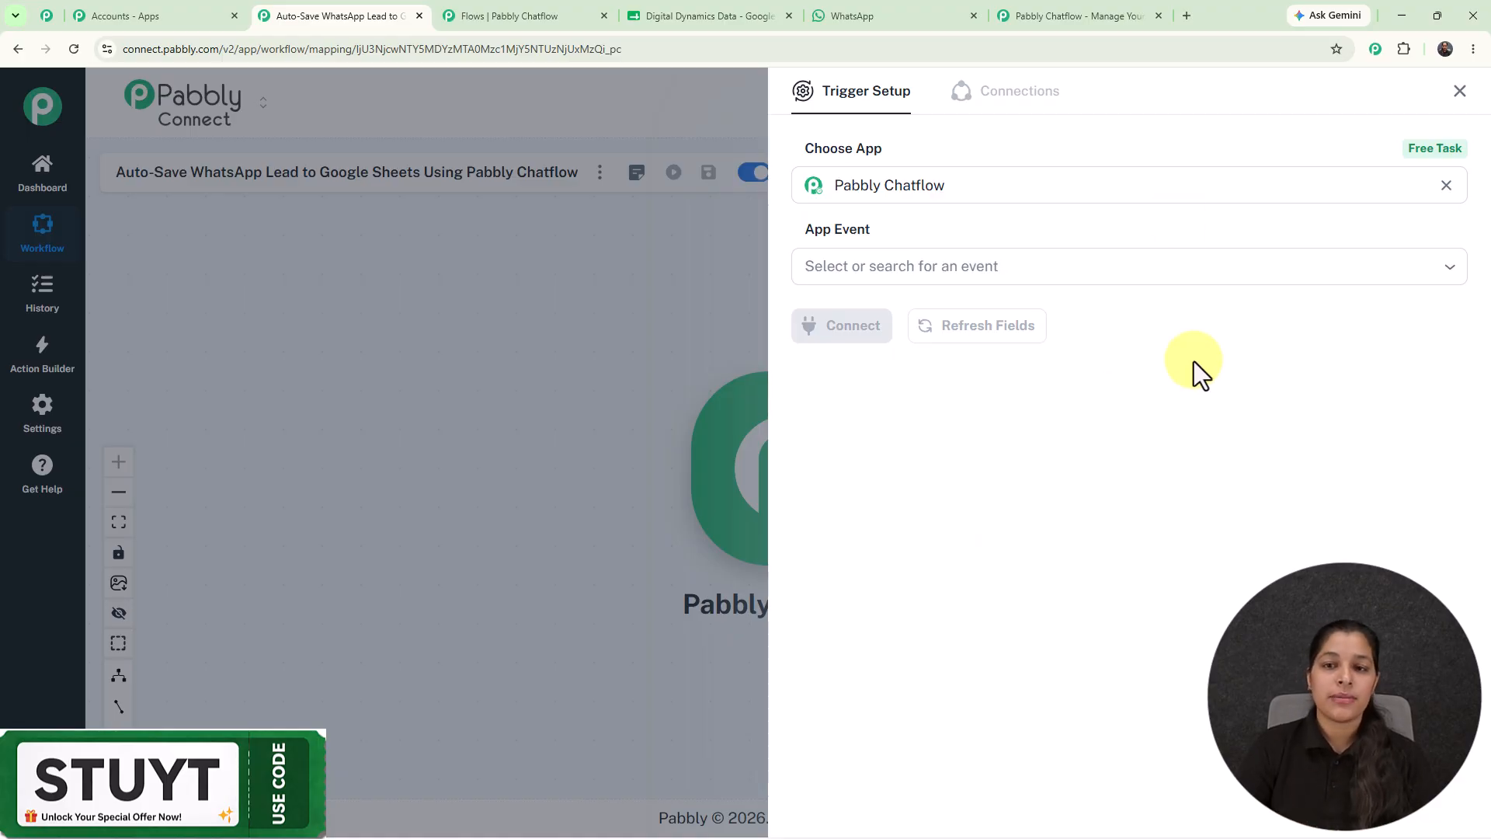
{"action": "left_click", "coordinate": [1017, 265]}
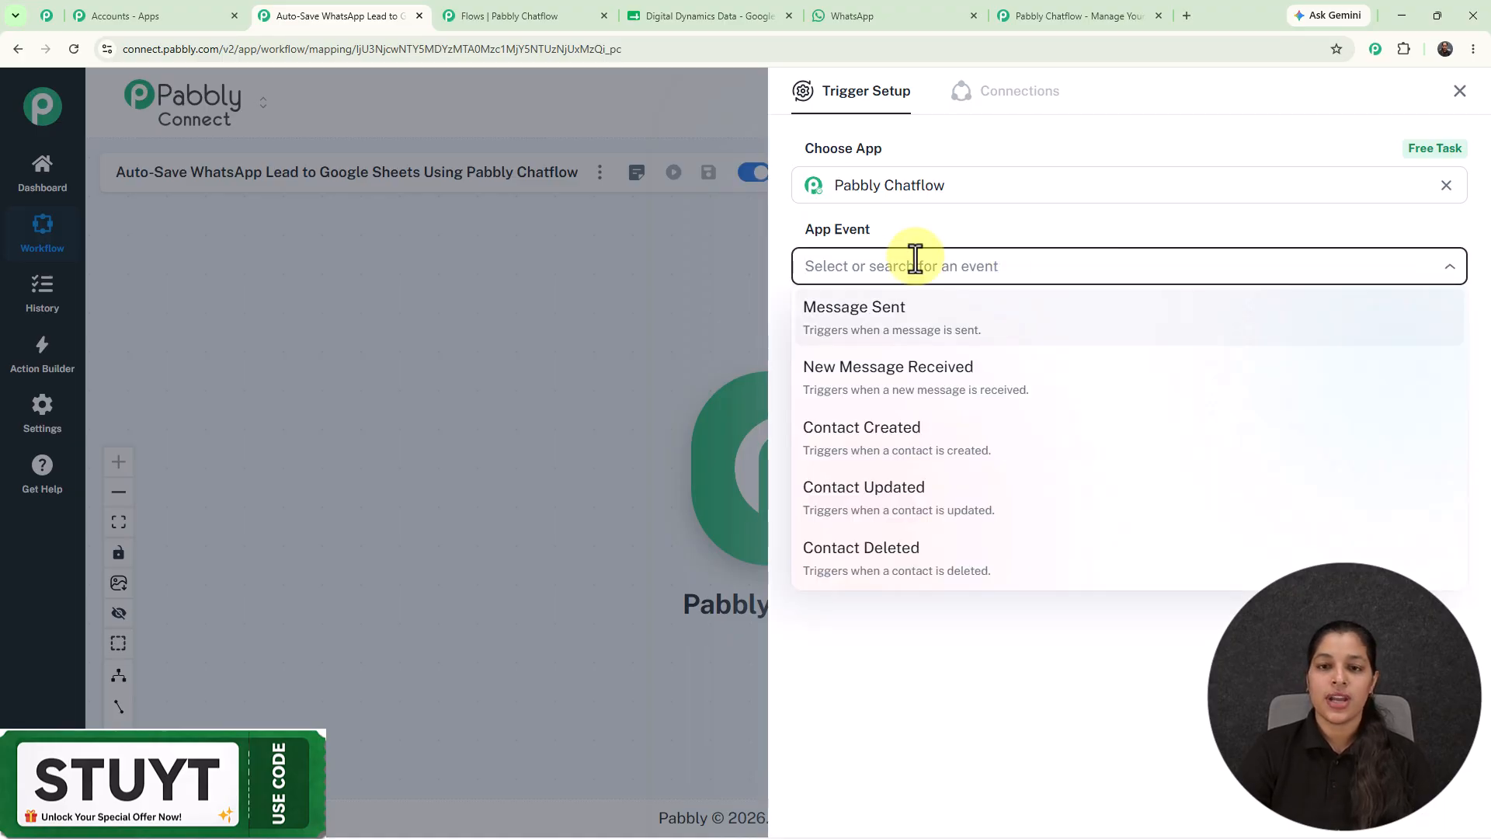
{"action": "left_click", "coordinate": [836, 378]}
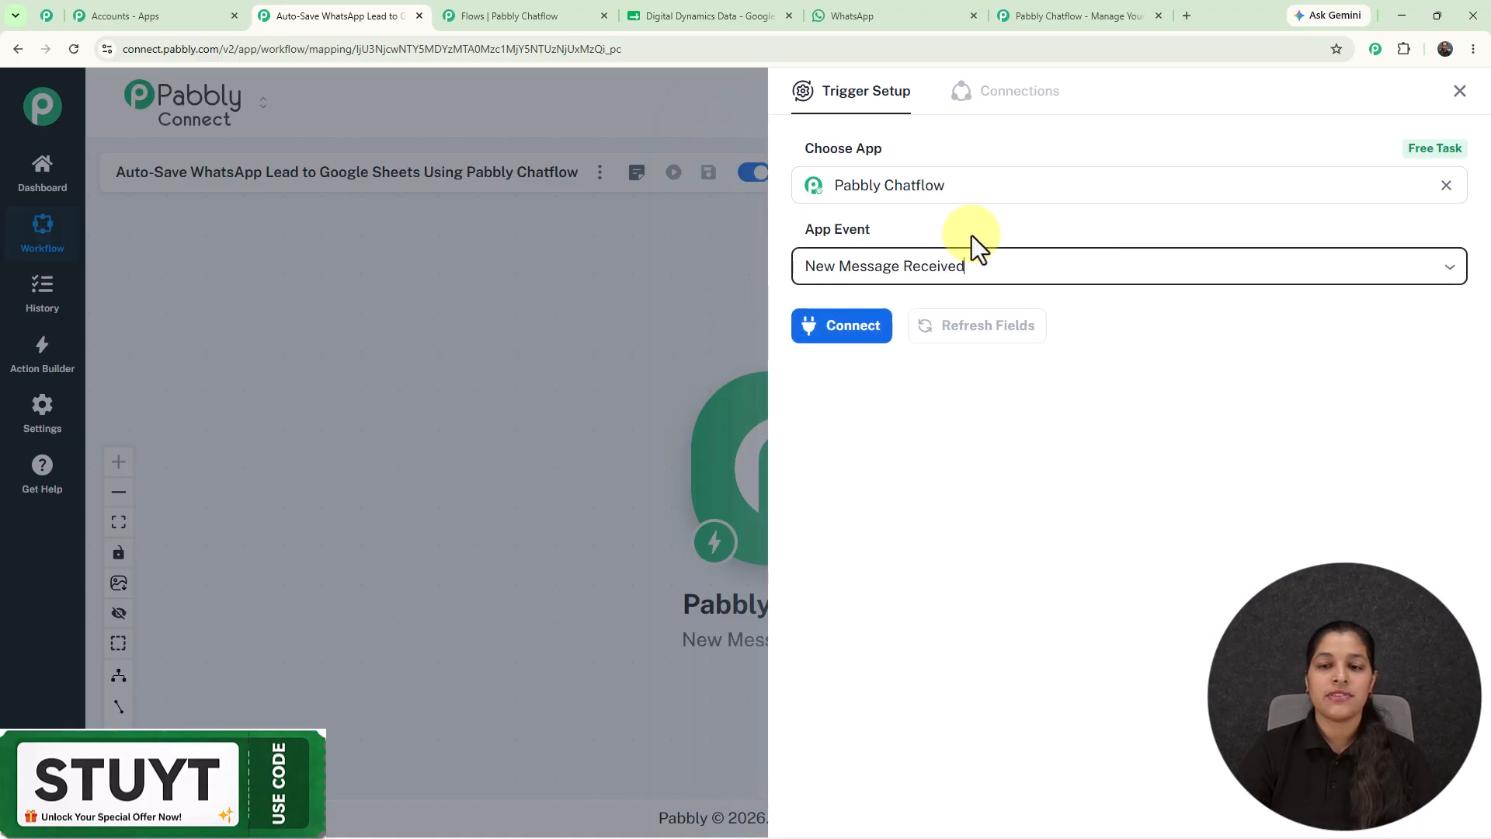
{"action": "left_click", "coordinate": [850, 330]}
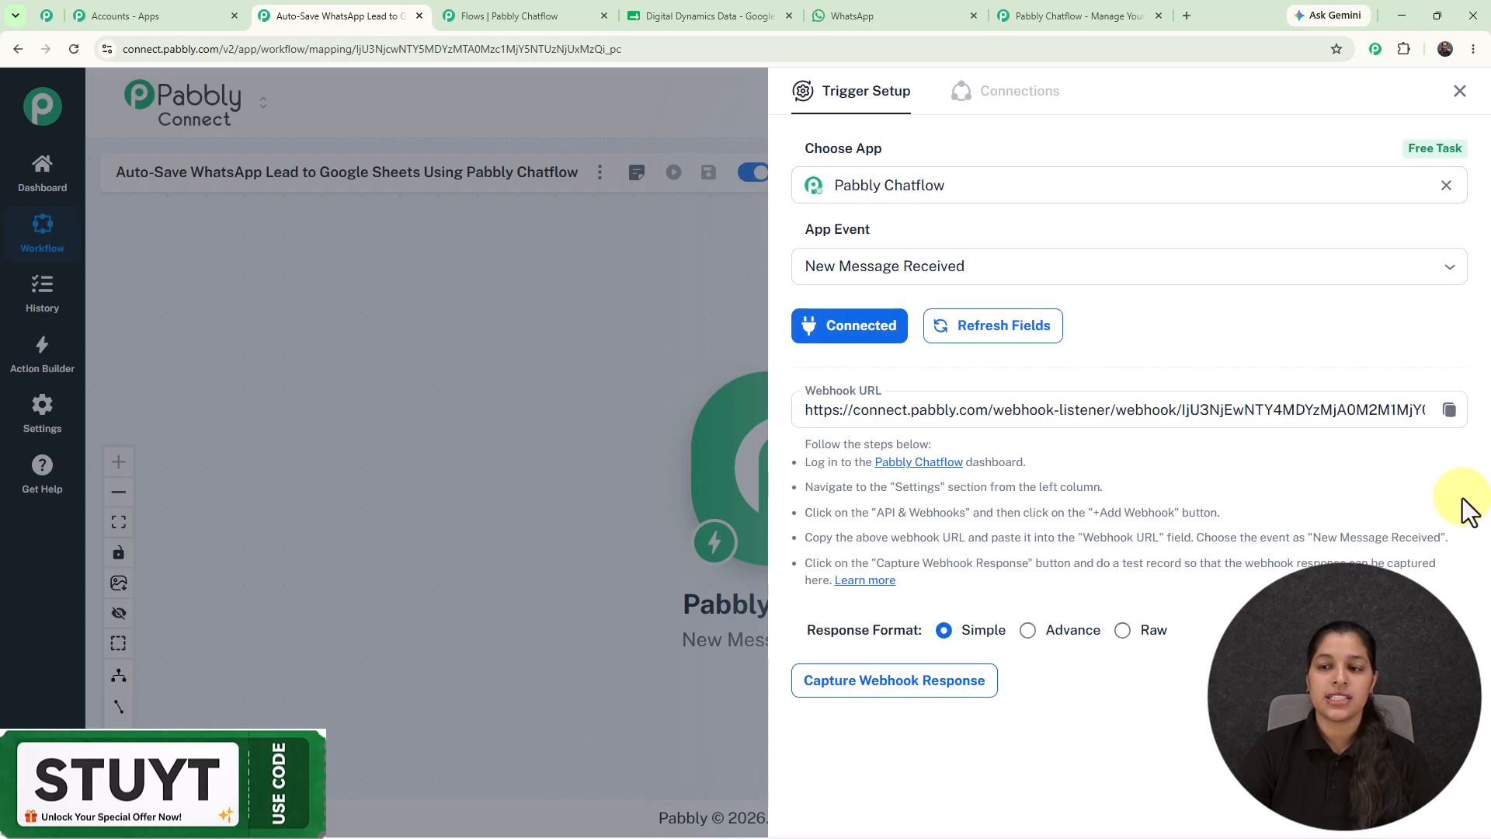
{"action": "left_click", "coordinate": [1449, 410]}
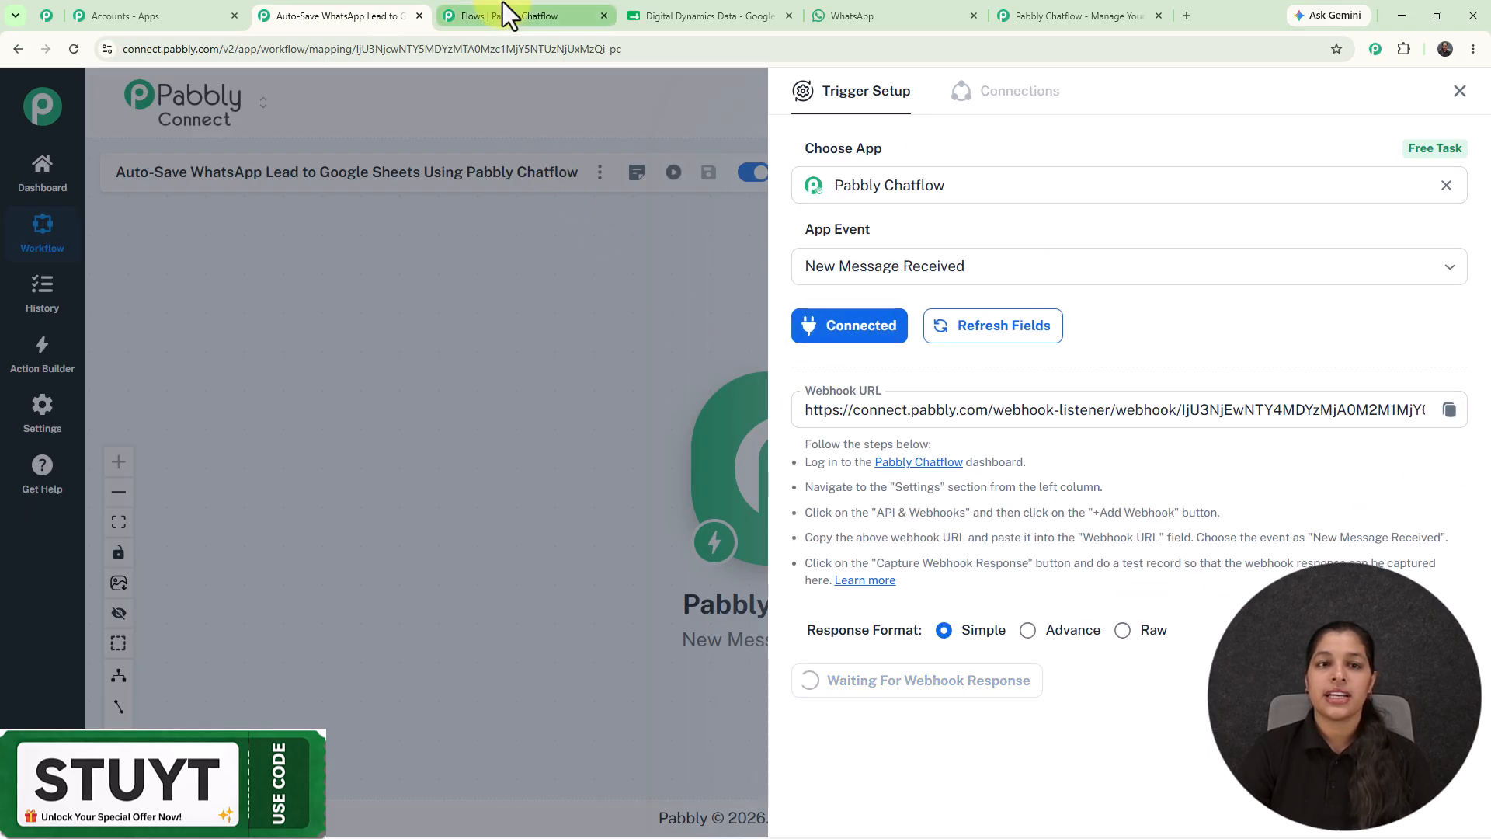
{"action": "left_click", "coordinate": [505, 13]}
Set the API Request to POST with the copied Pabbly Connect webhook URL.
{"action": "left_click", "coordinate": [1246, 312]}
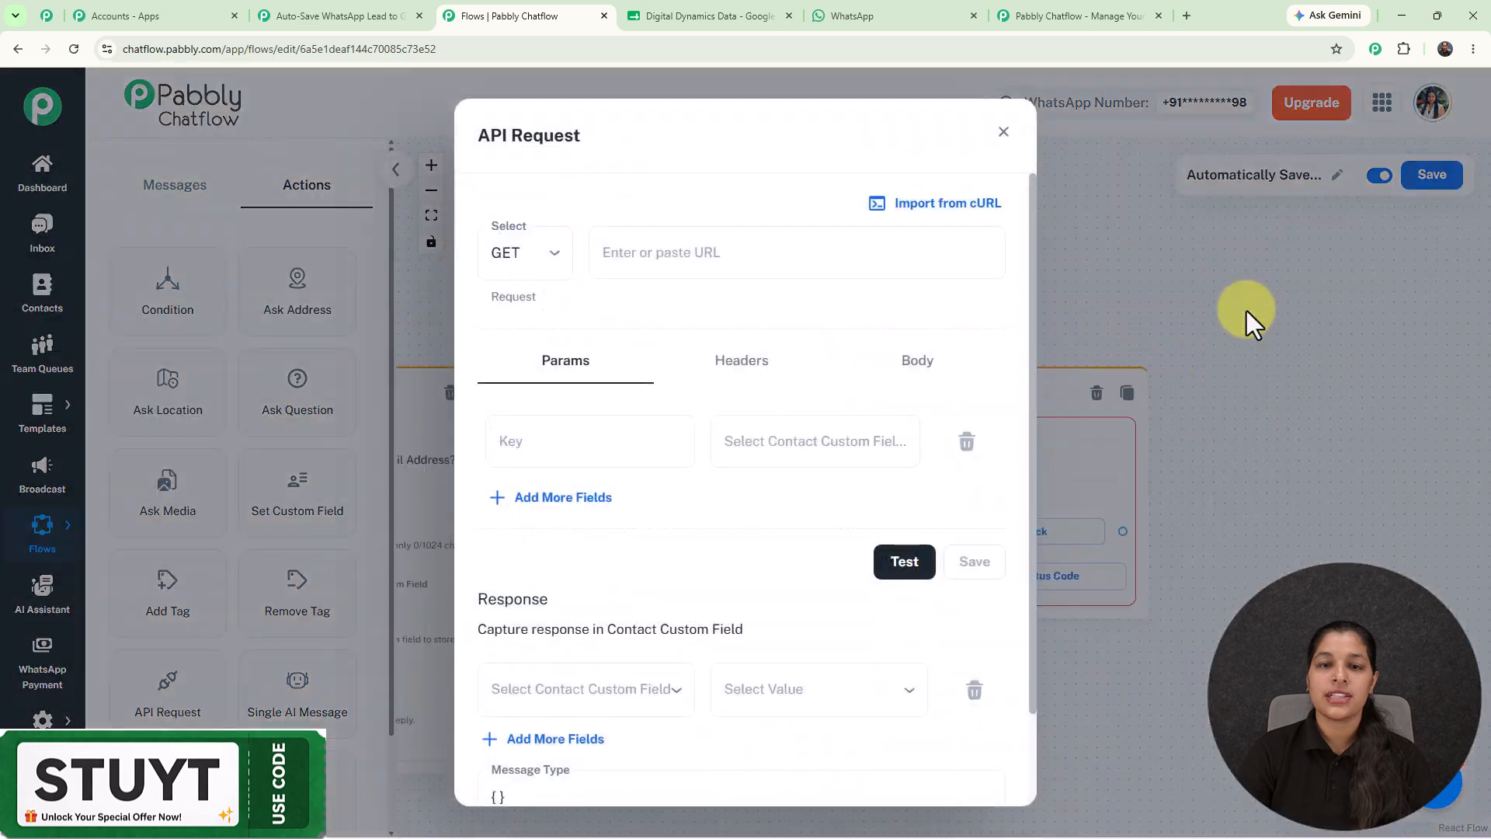
{"action": "left_click", "coordinate": [528, 255]}
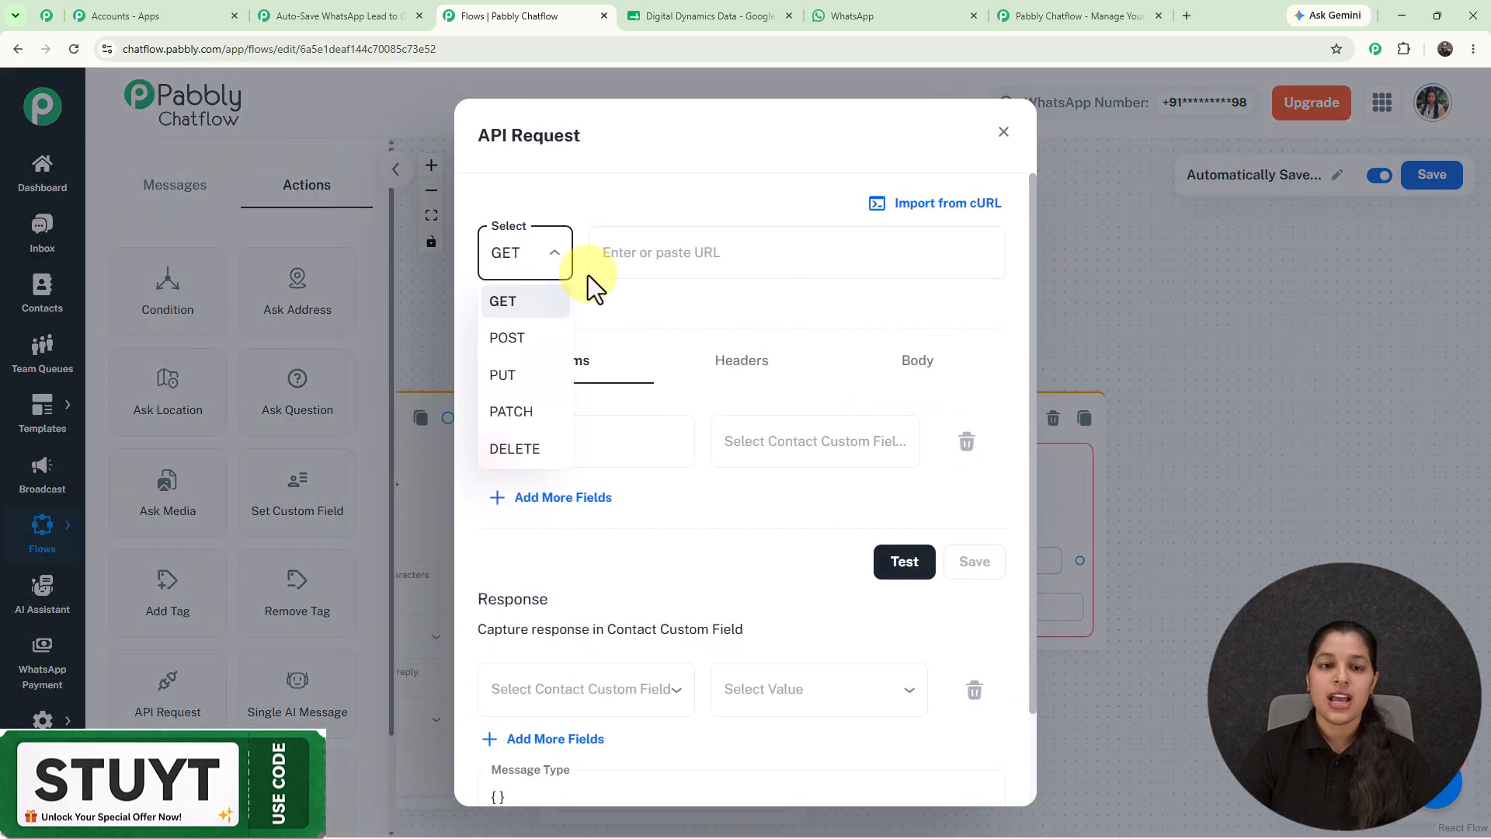
{"action": "left_click", "coordinate": [518, 337]}
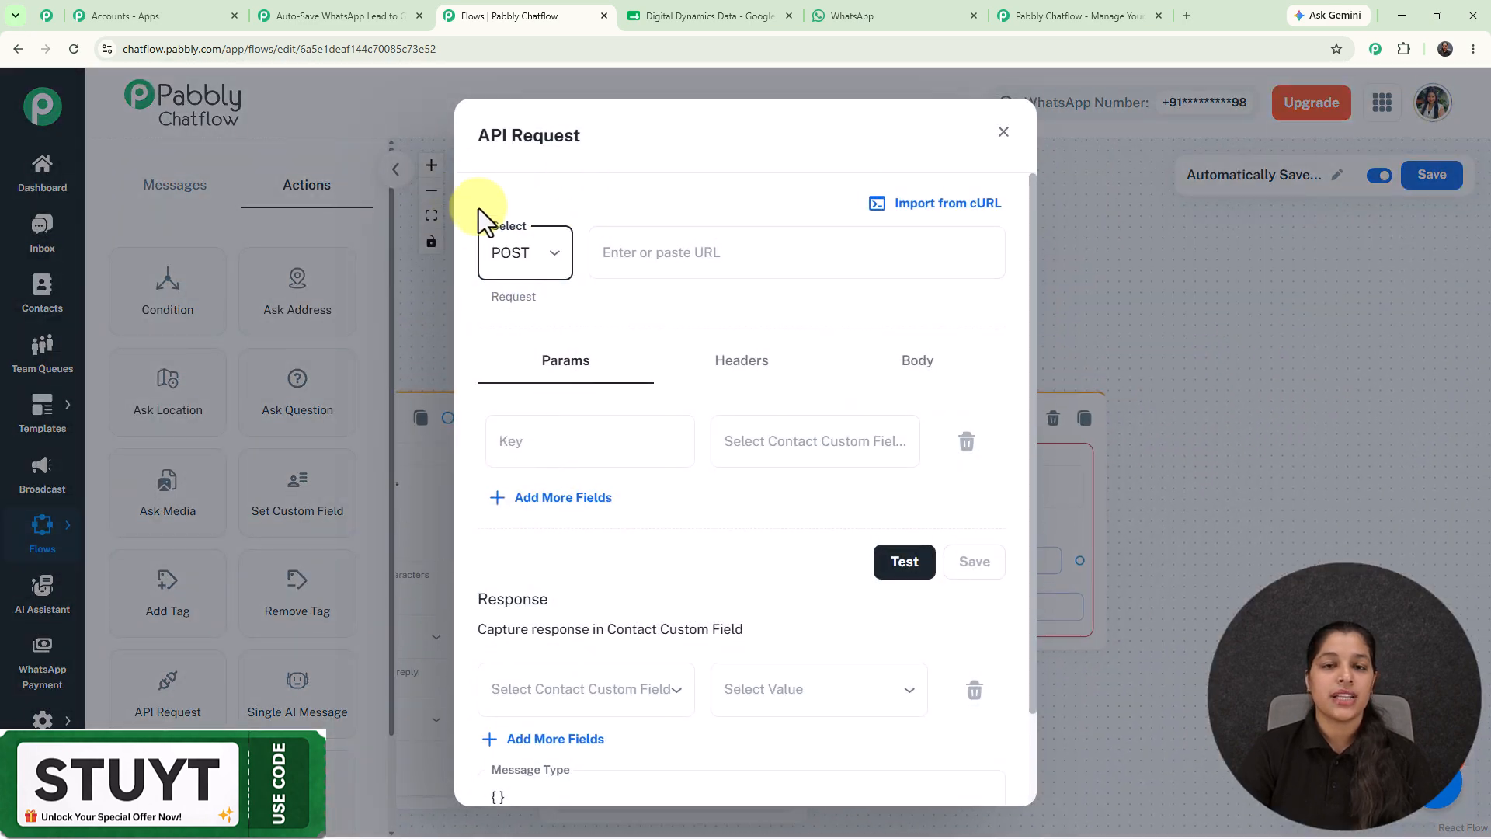
{"action": "left_click", "coordinate": [647, 259]}
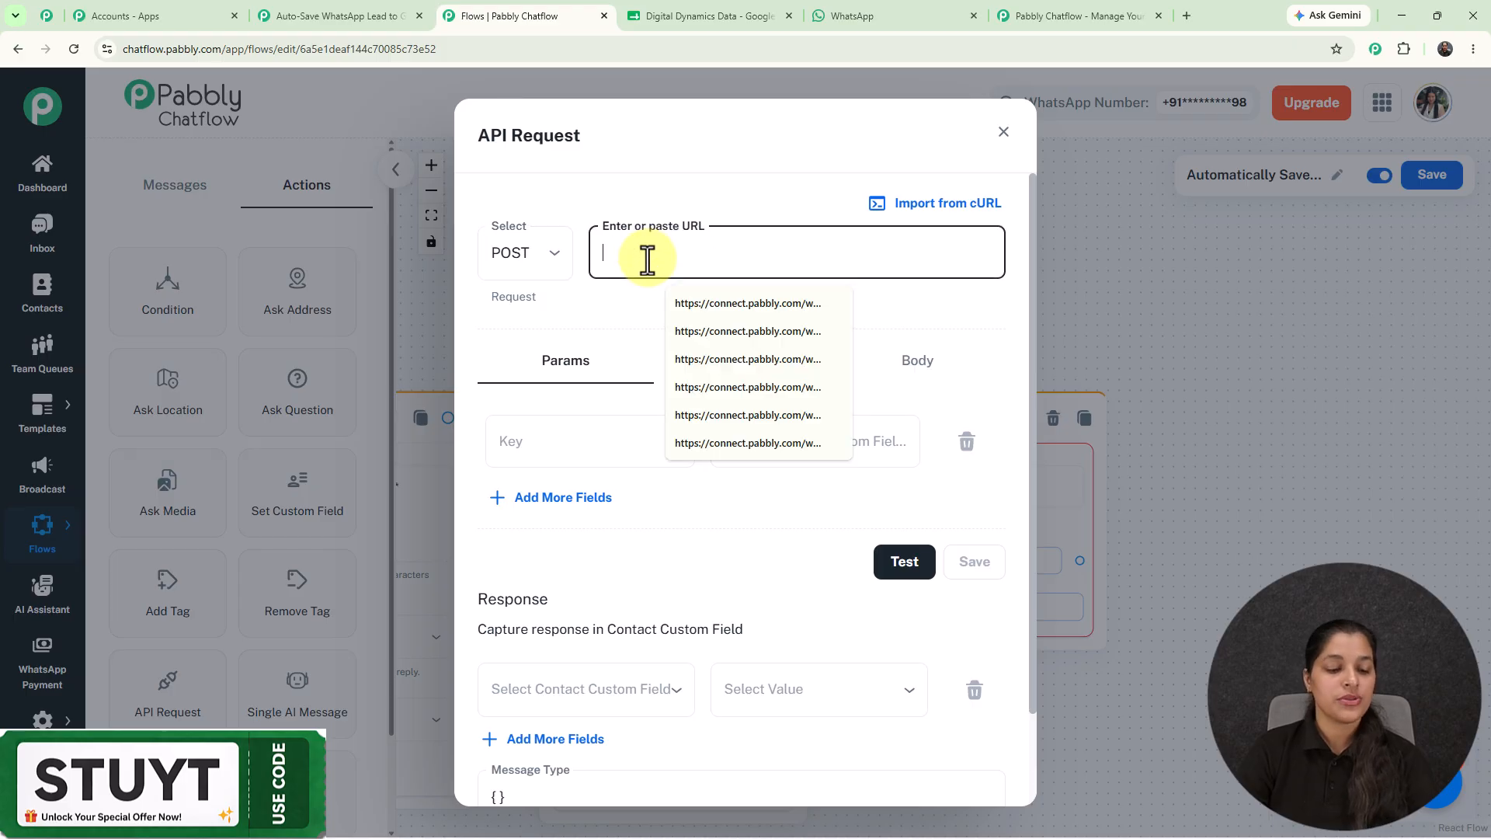
{"action": "key", "text": "ctrl+v"}
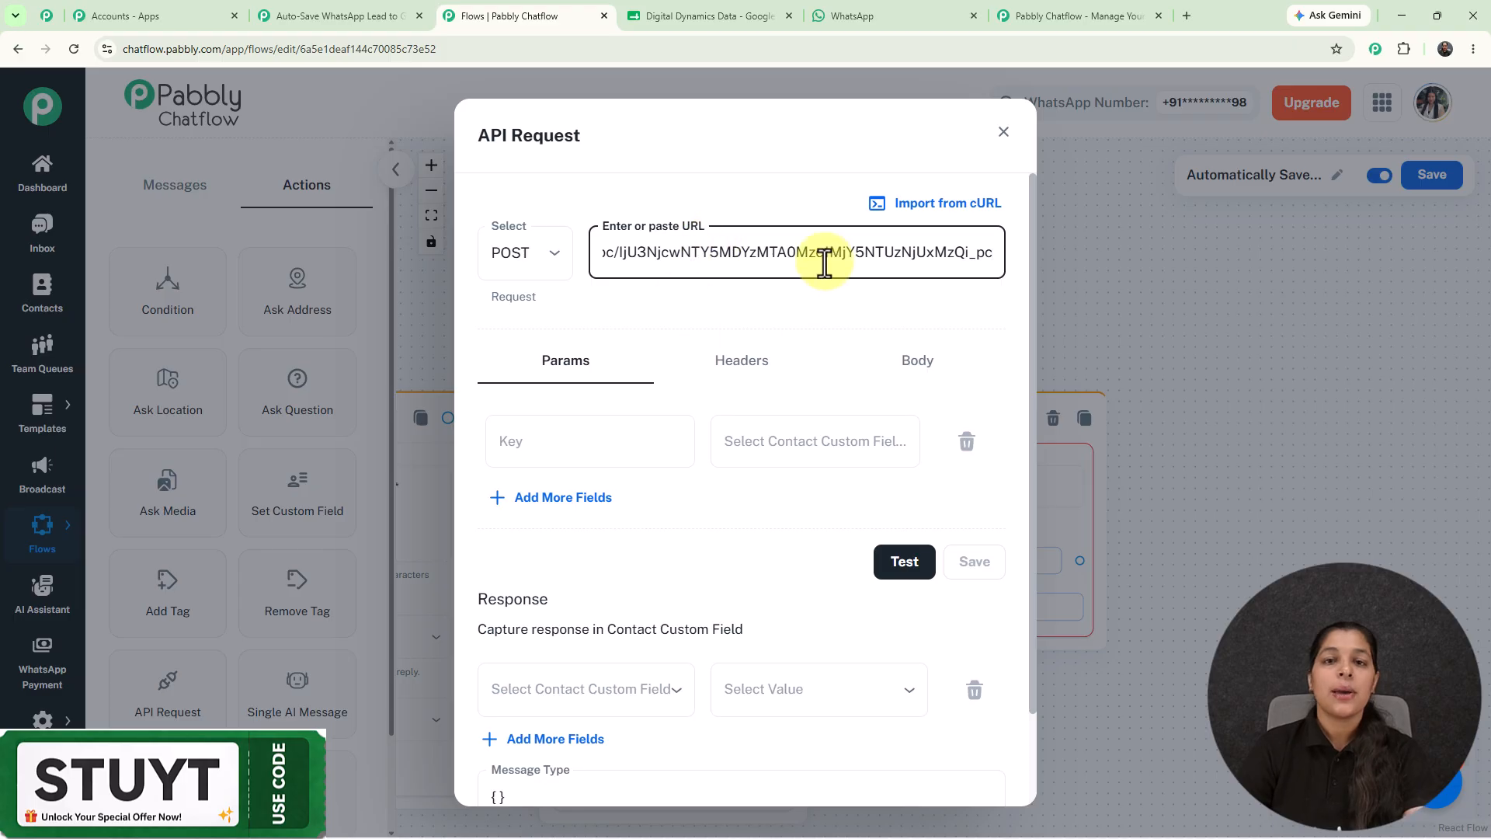
{"action": "left_click", "coordinate": [374, 14]}
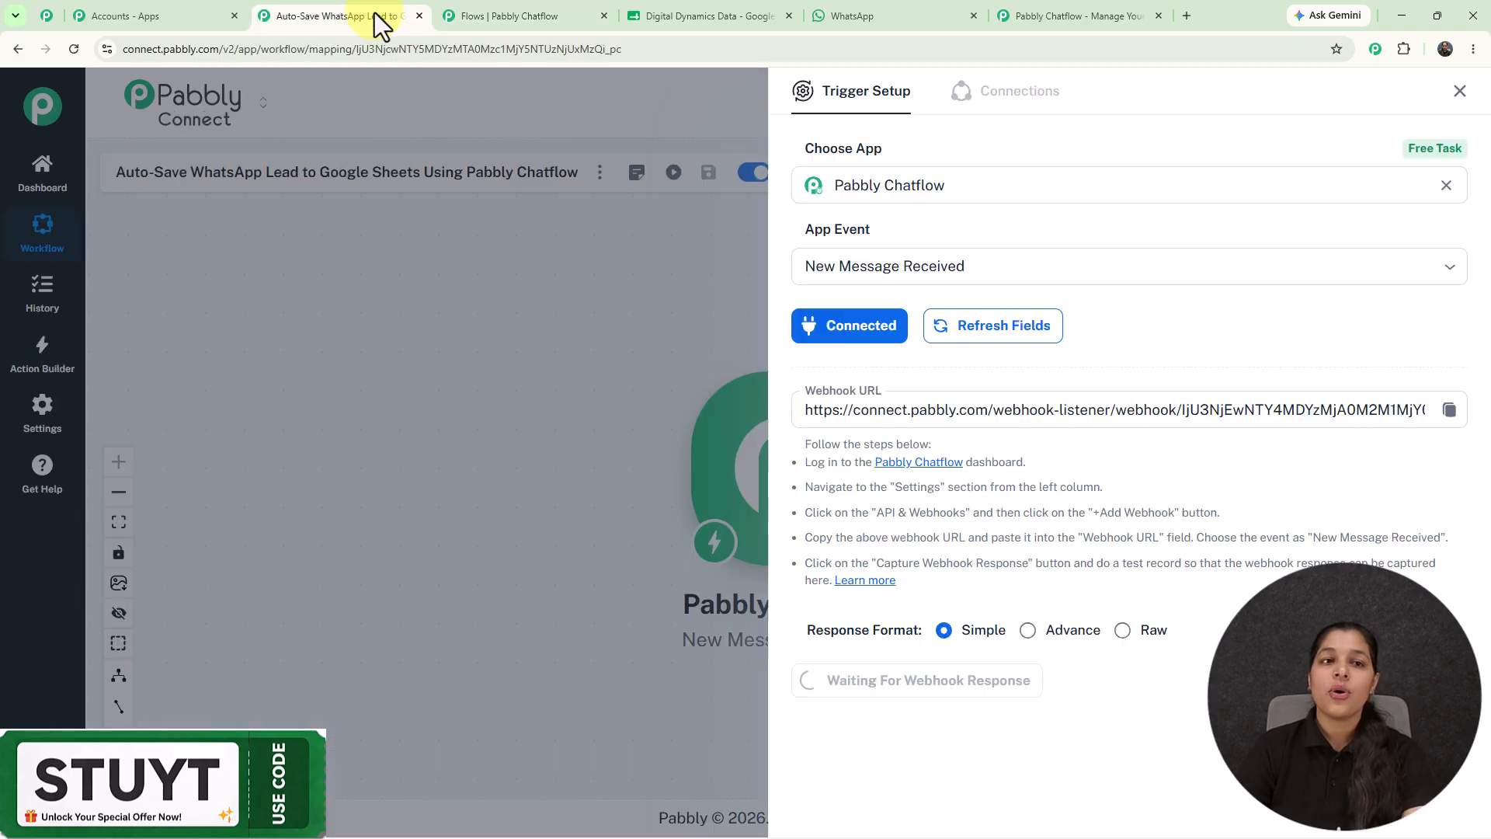
{"action": "left_click", "coordinate": [470, 14]}
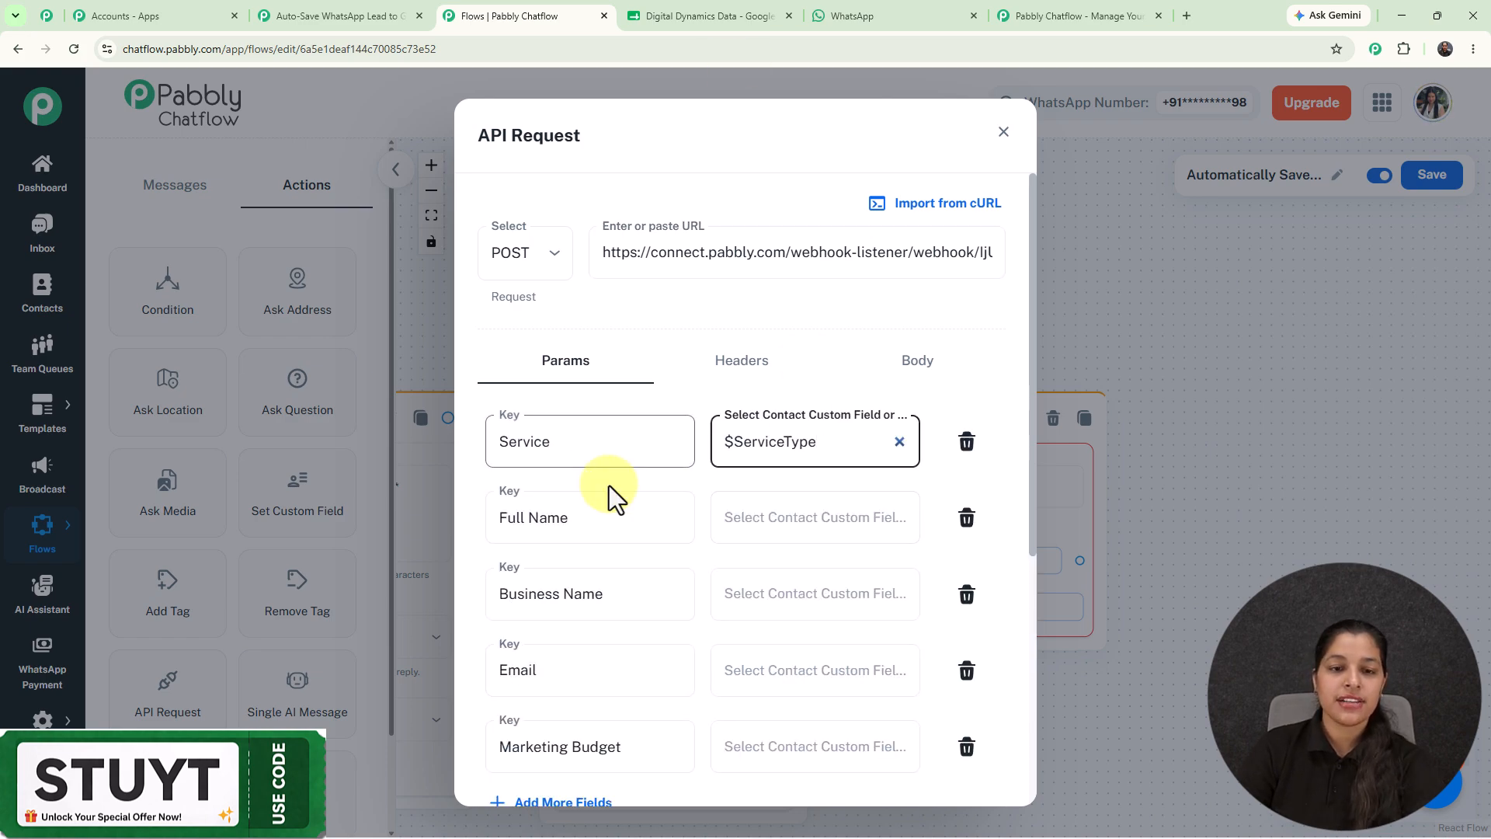
Map Full Name to $FullName and Business Name to $Business.
{"action": "left_click", "coordinate": [778, 516]}
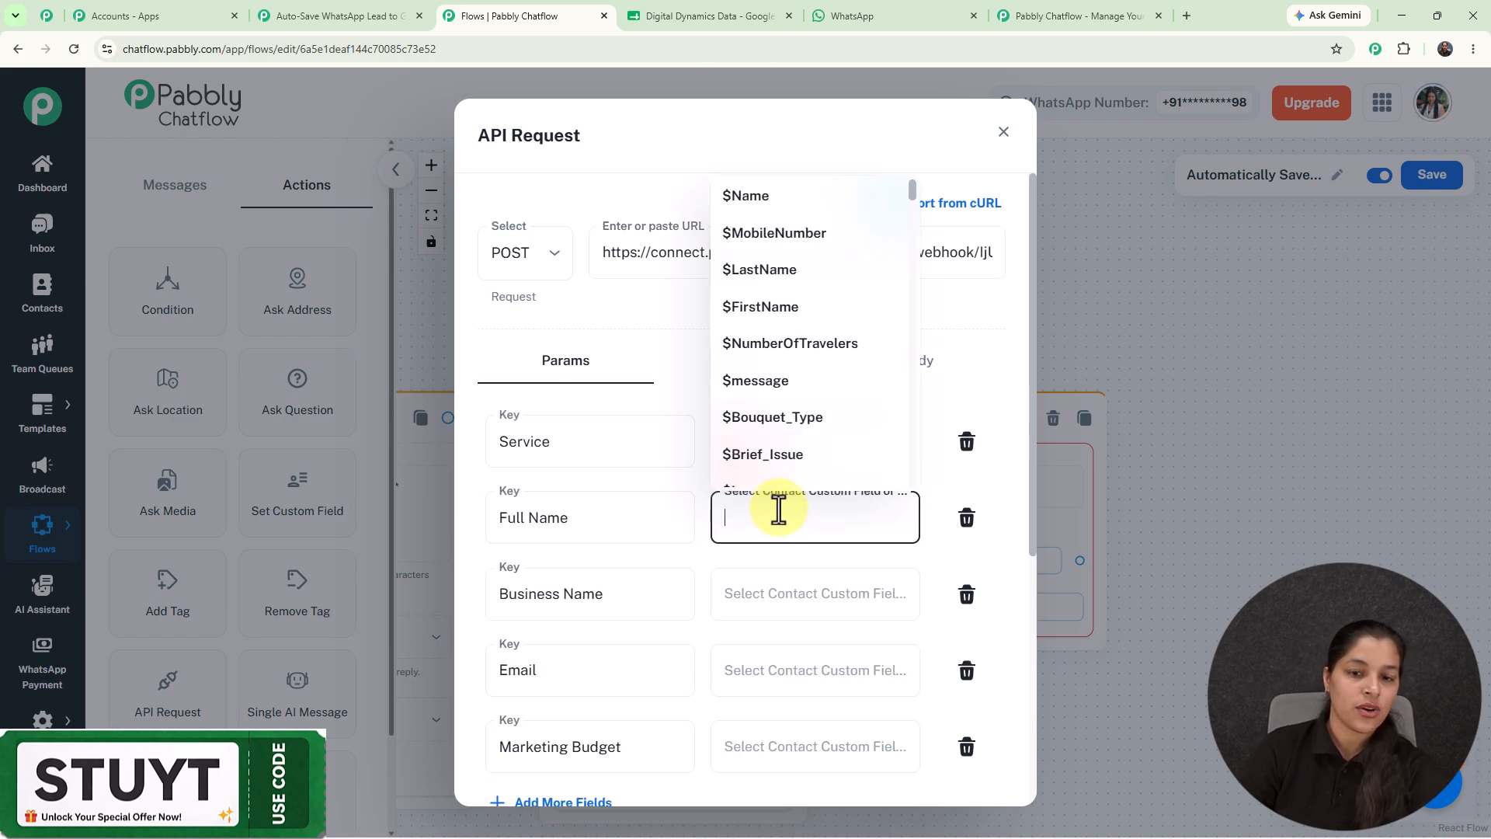
{"action": "type", "text": "fu"}
{"action": "left_click", "coordinate": [784, 584]}
{"action": "left_click", "coordinate": [776, 594]}
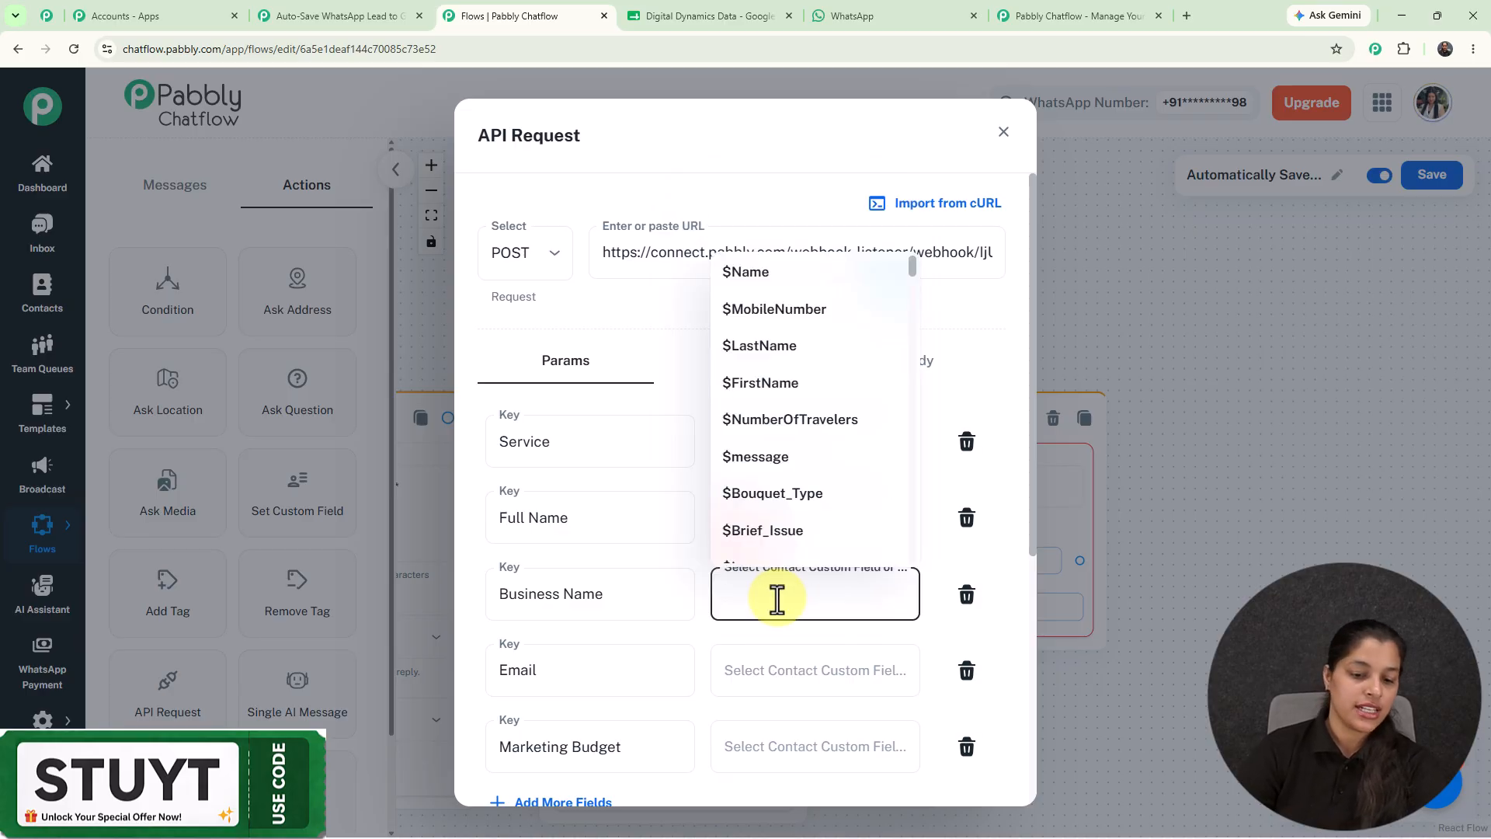
{"action": "type", "text": "bu"}
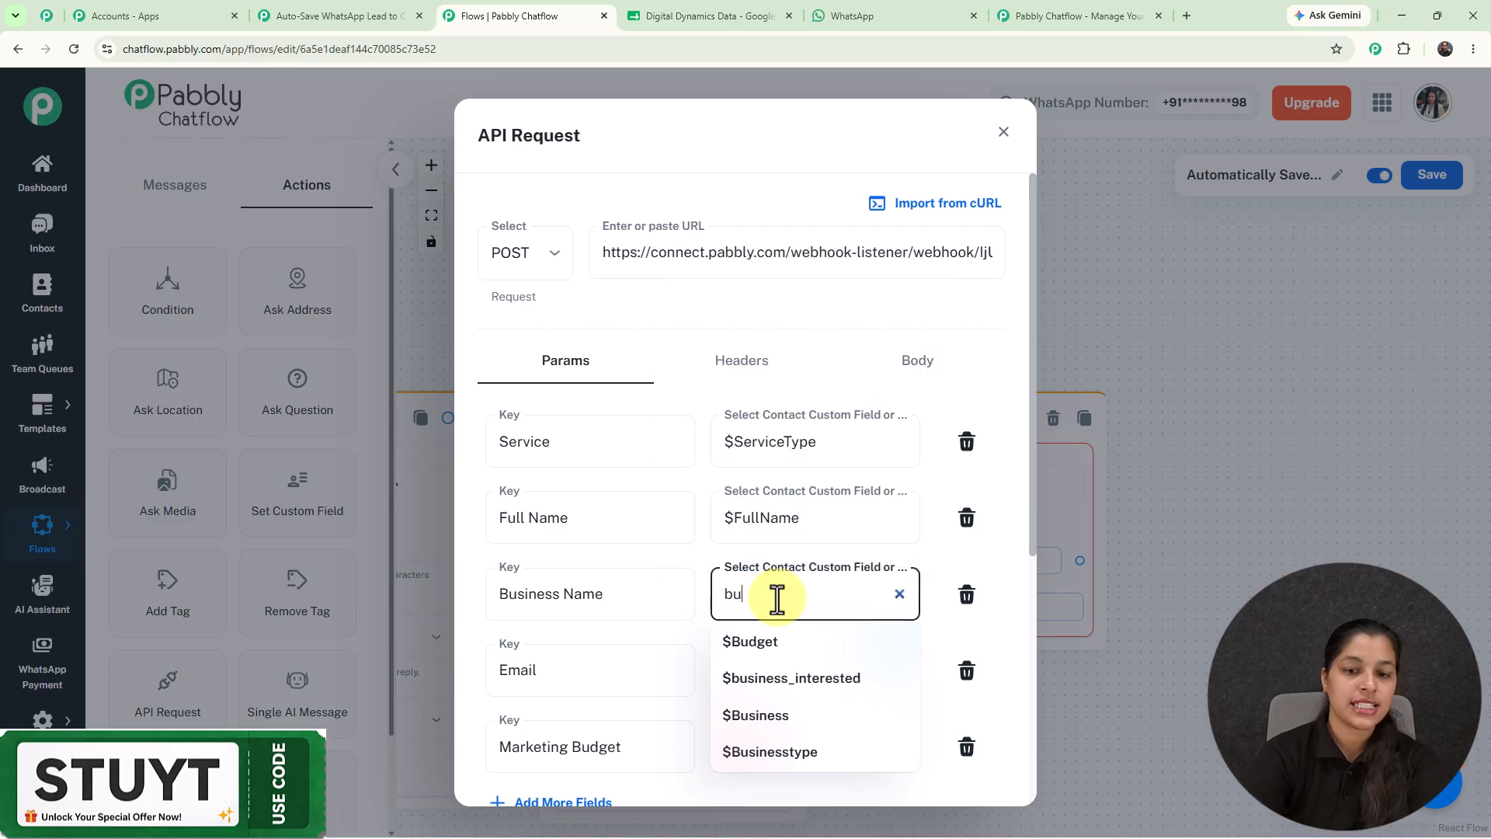
{"action": "type", "text": "s"}
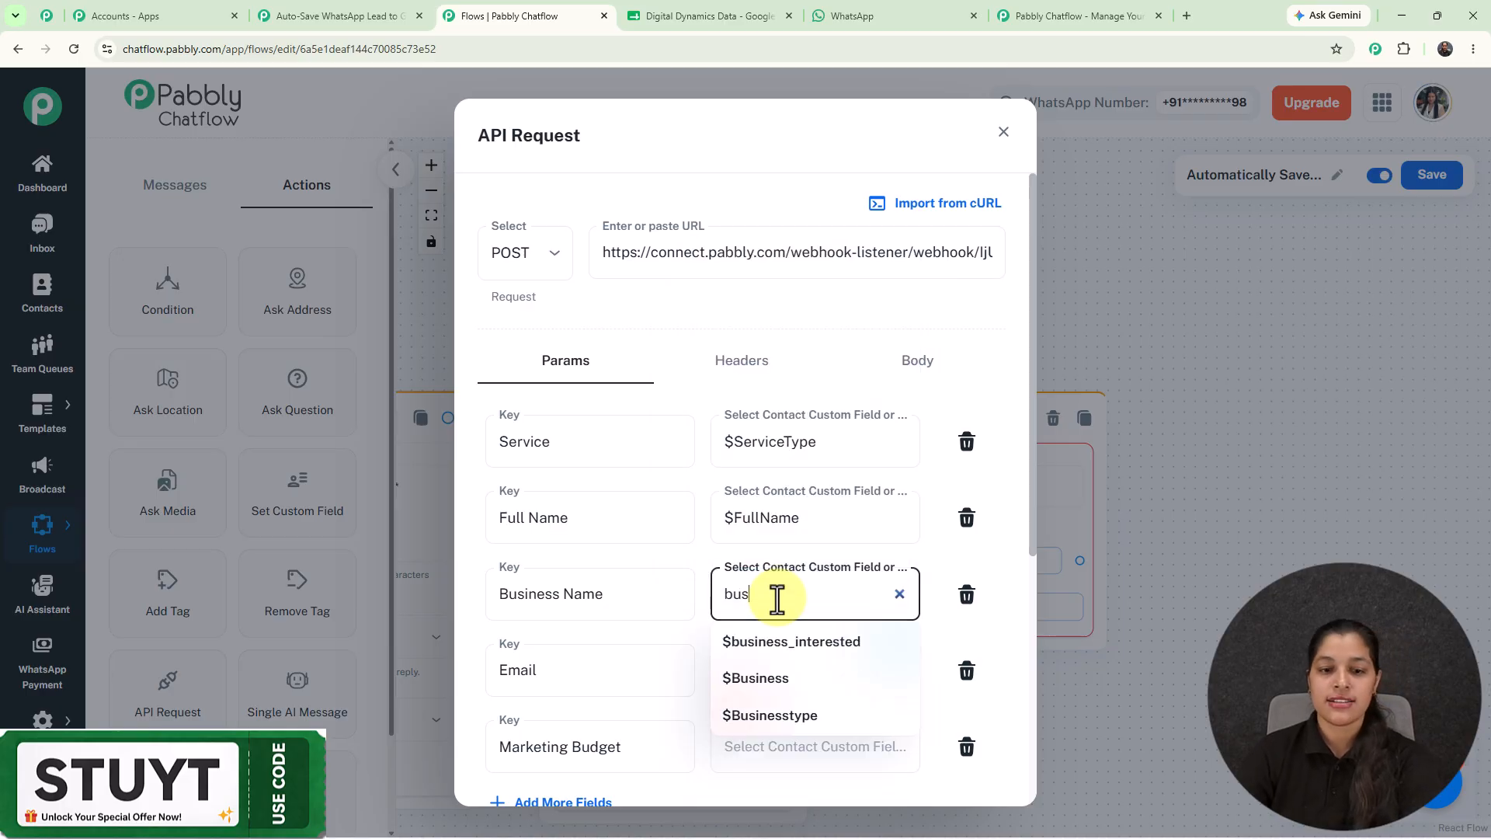
{"action": "left_click", "coordinate": [748, 682]}
Map Email to $Email and Marketing Budget to $Budget.
{"action": "scroll", "coordinate": [780, 528], "scroll_direction": "down", "scroll_amount": 4}
{"action": "left_click", "coordinate": [757, 364]}
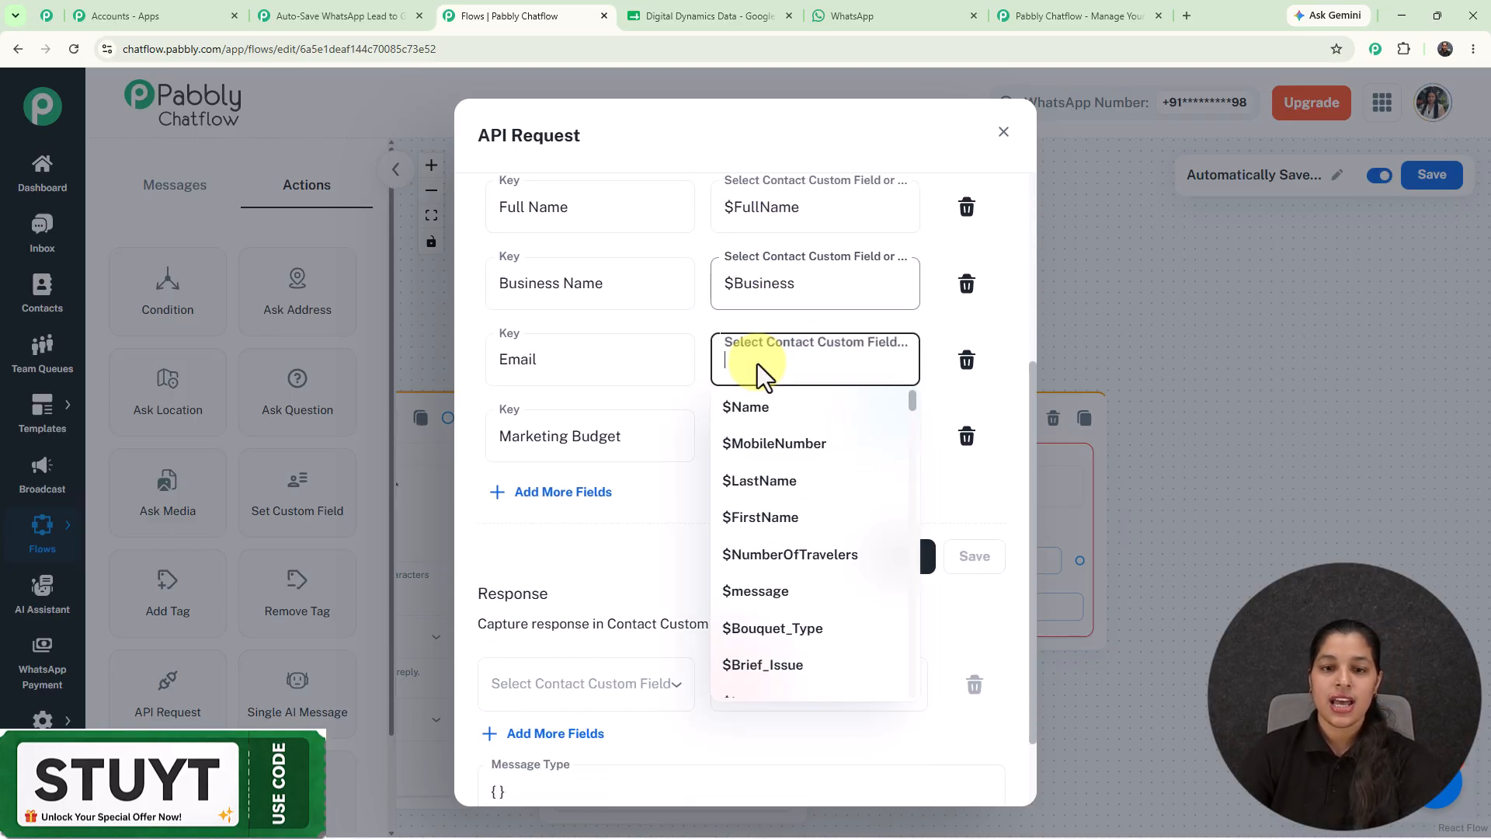
{"action": "type", "text": "em"}
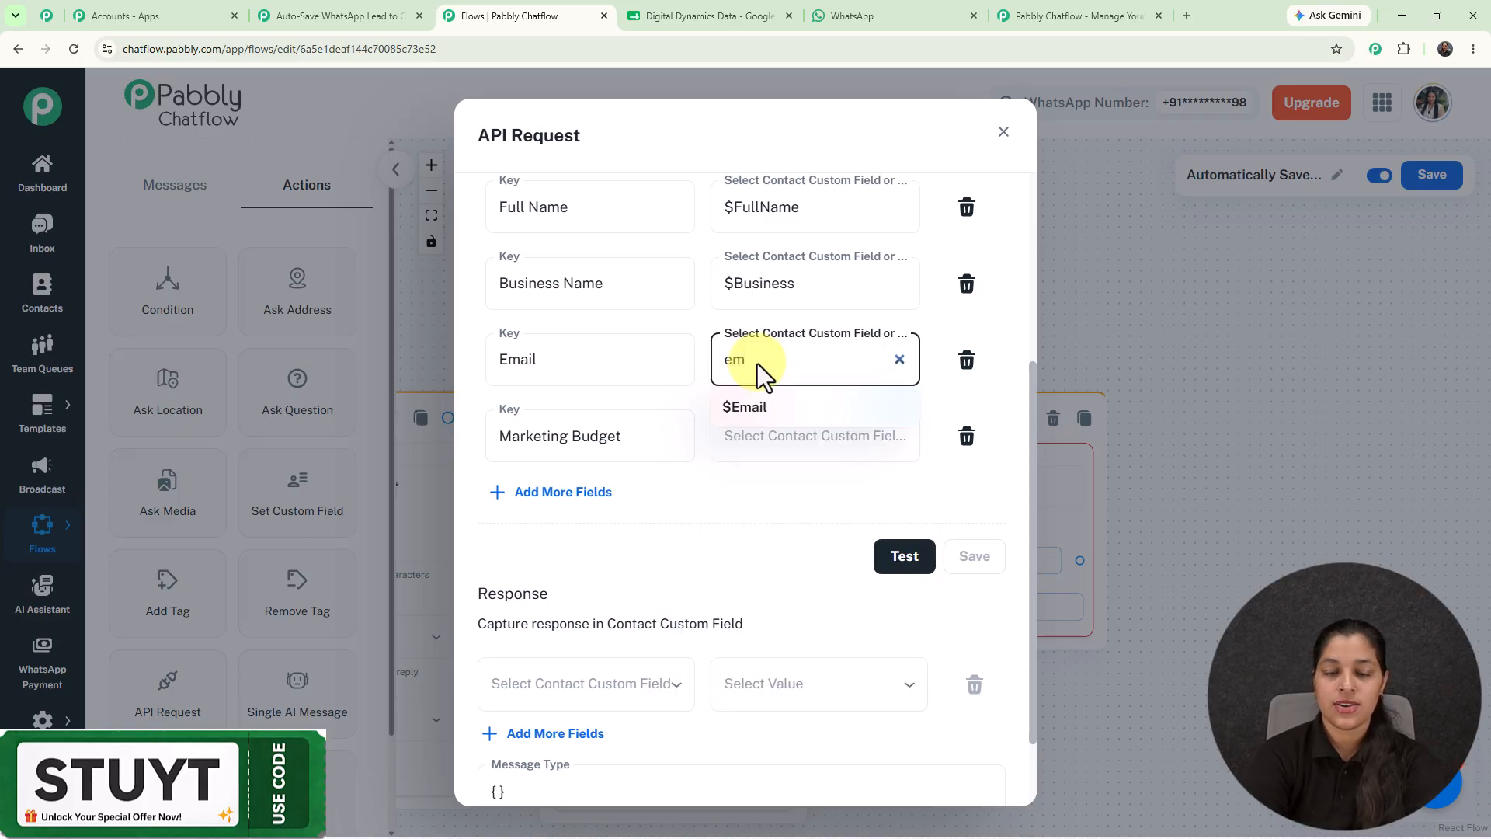
{"action": "left_click", "coordinate": [766, 409]}
{"action": "left_click", "coordinate": [792, 440]}
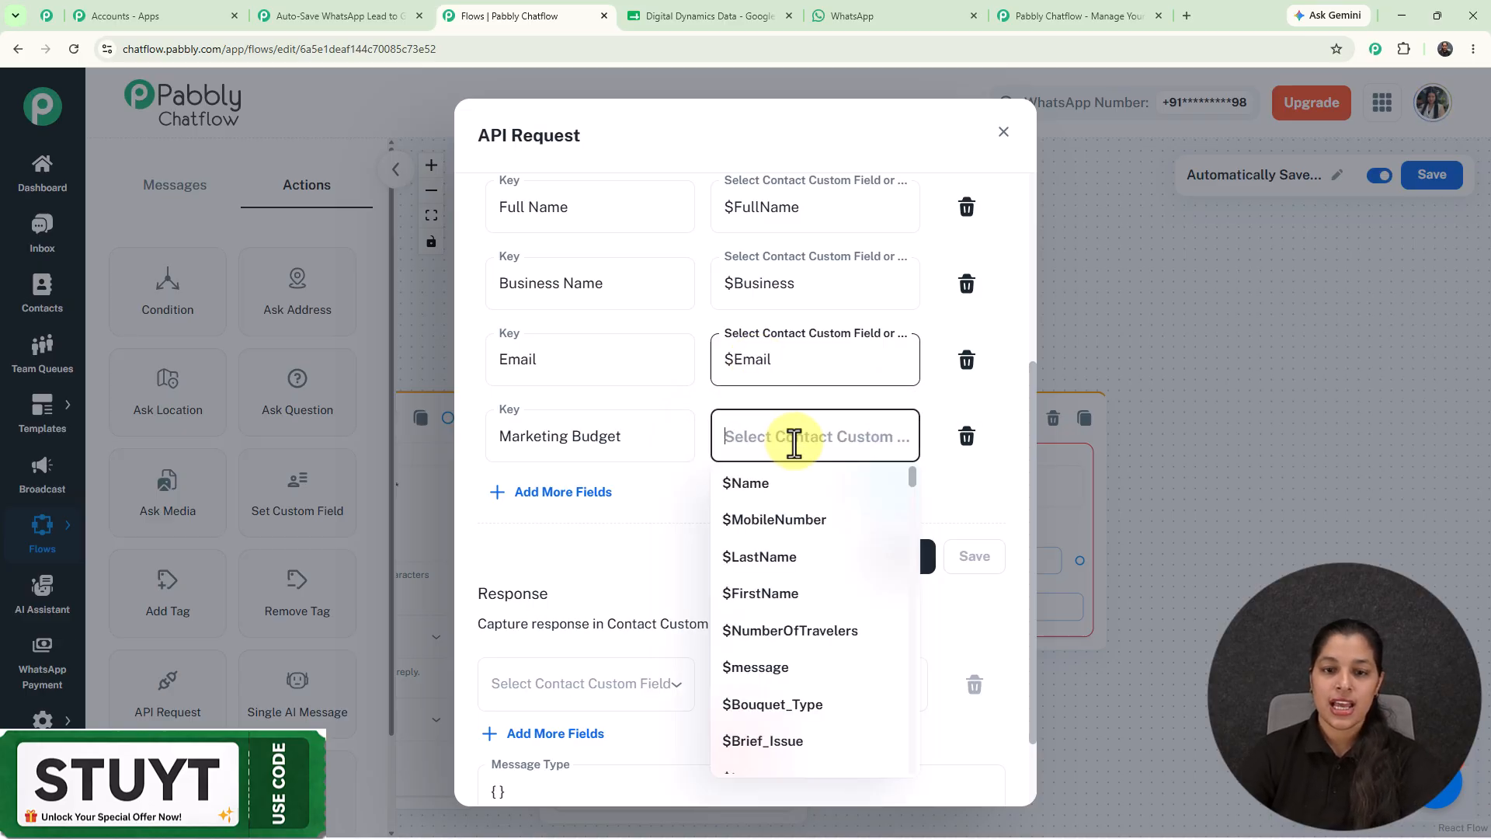
{"action": "type", "text": "b"}
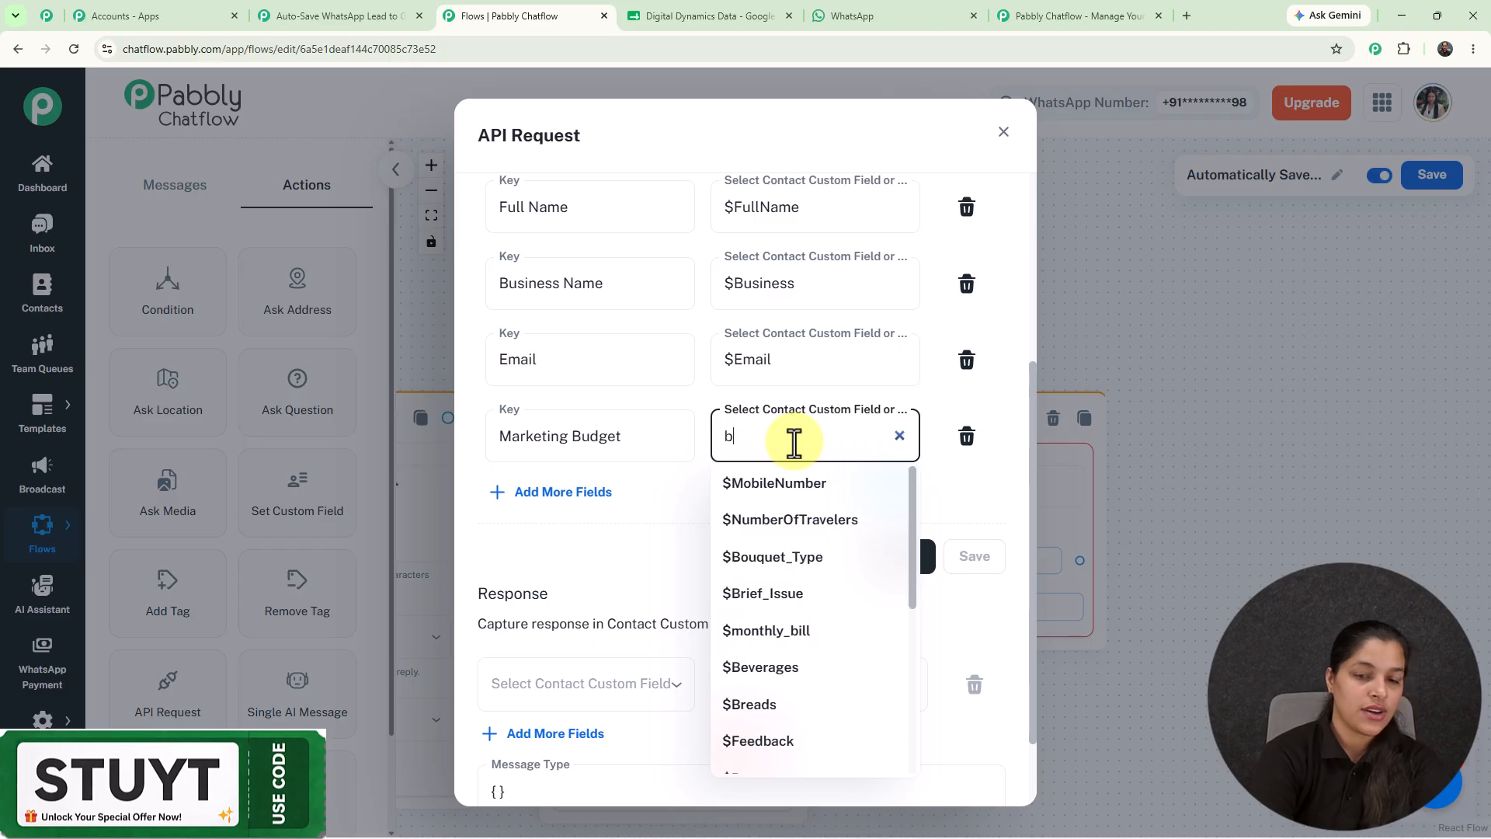
{"action": "type", "text": "u"}
{"action": "key", "text": "BackSpace"}
{"action": "type", "text": "u"}
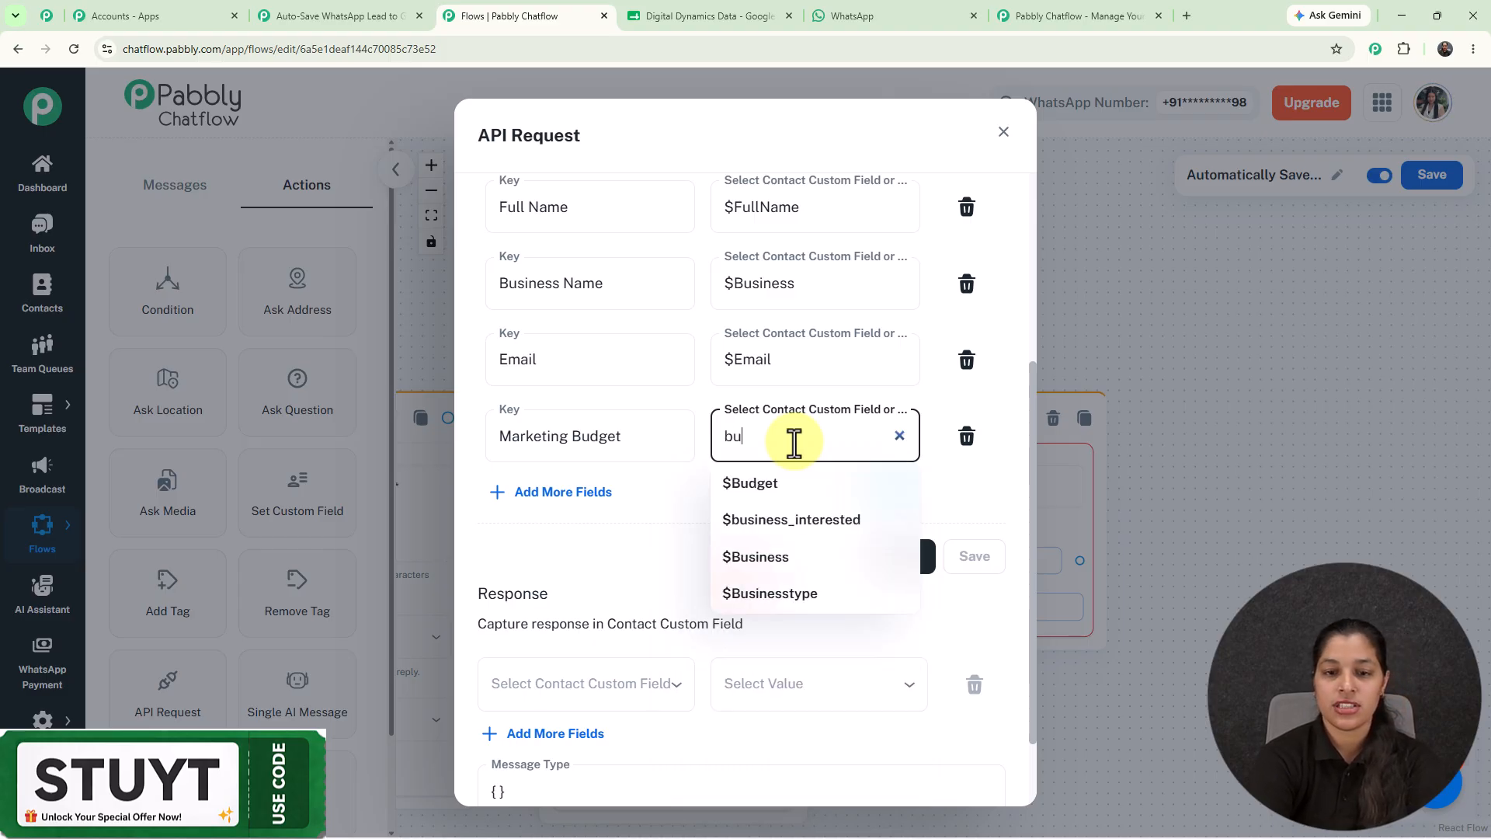
{"action": "left_click", "coordinate": [772, 484]}
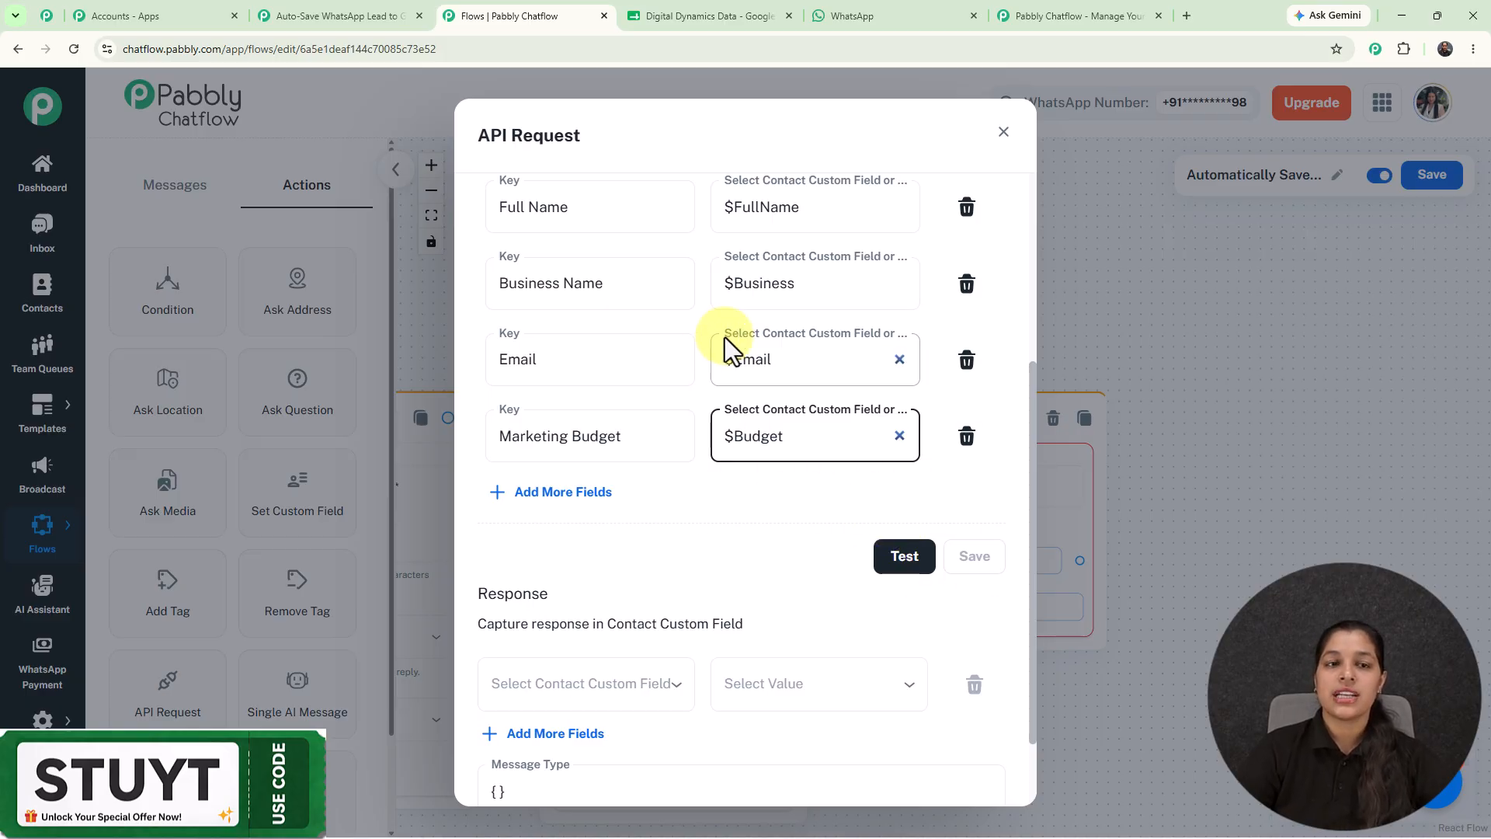
{"action": "left_click", "coordinate": [334, 16]}
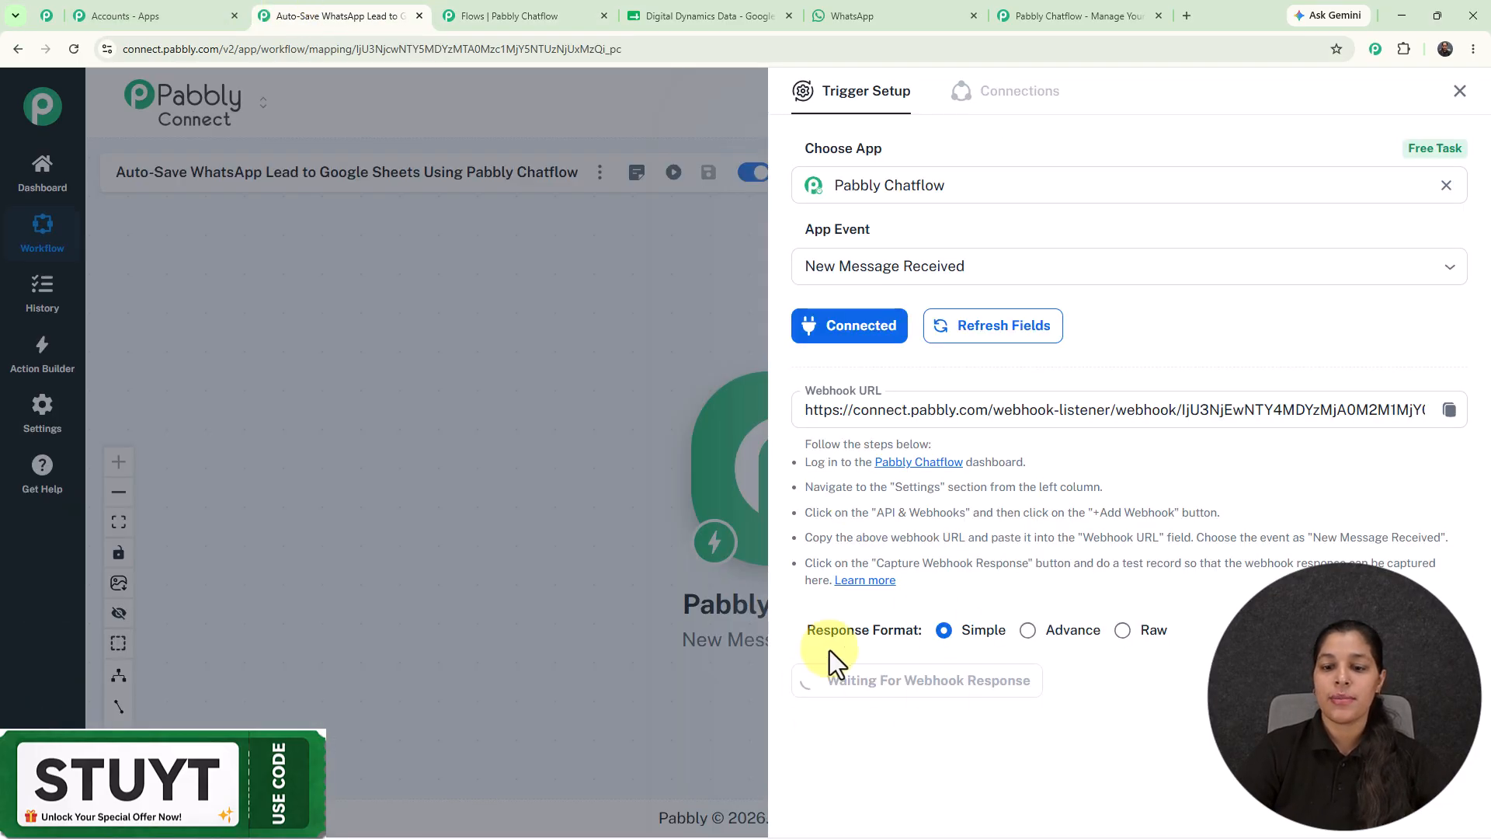
Run the API request test, getting Status 200, and check the captured response in Pabbly Connect.
{"action": "left_click", "coordinate": [532, 16]}
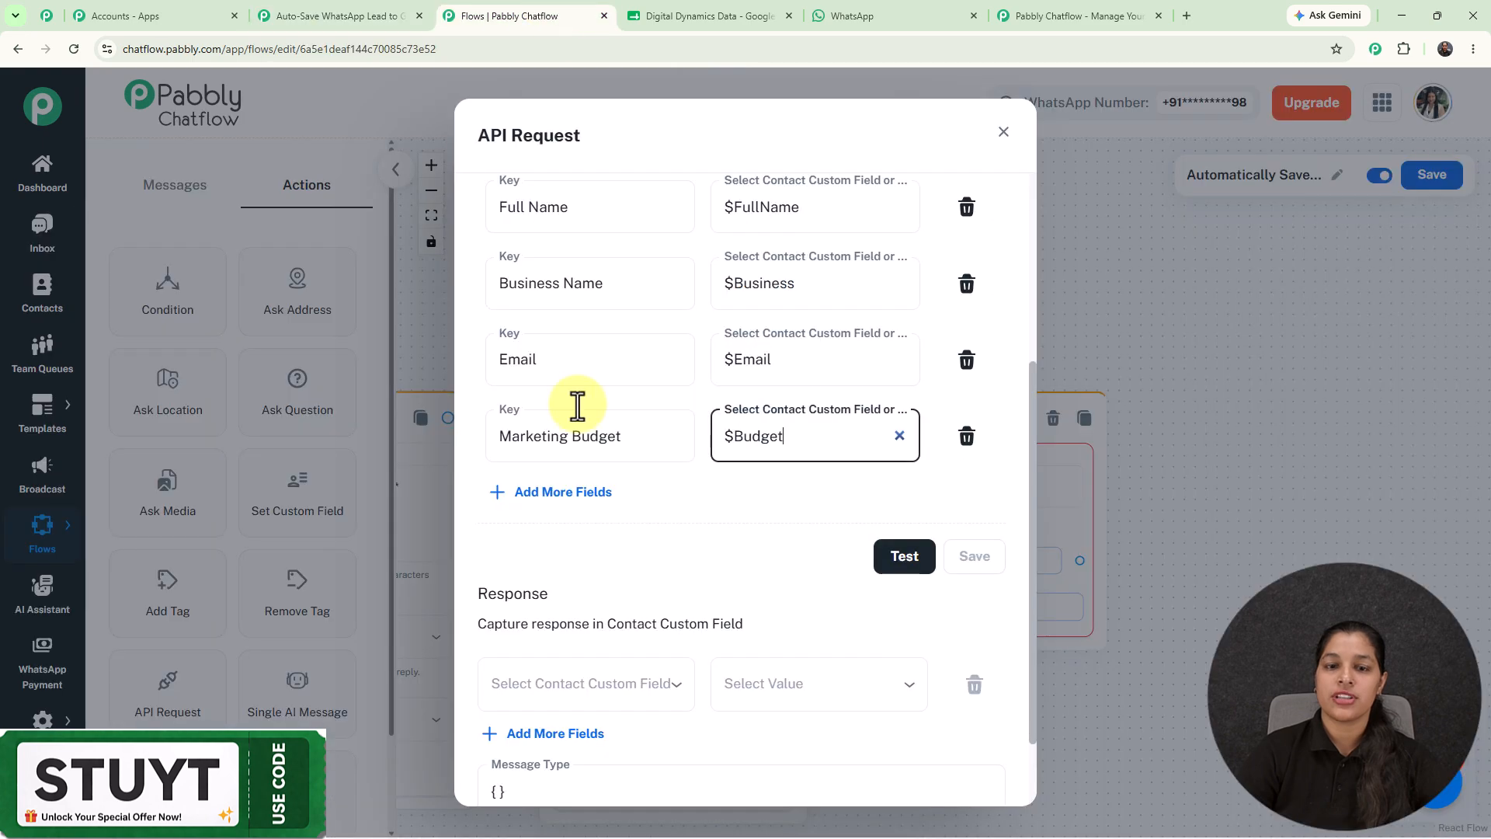
{"action": "left_click", "coordinate": [904, 557]}
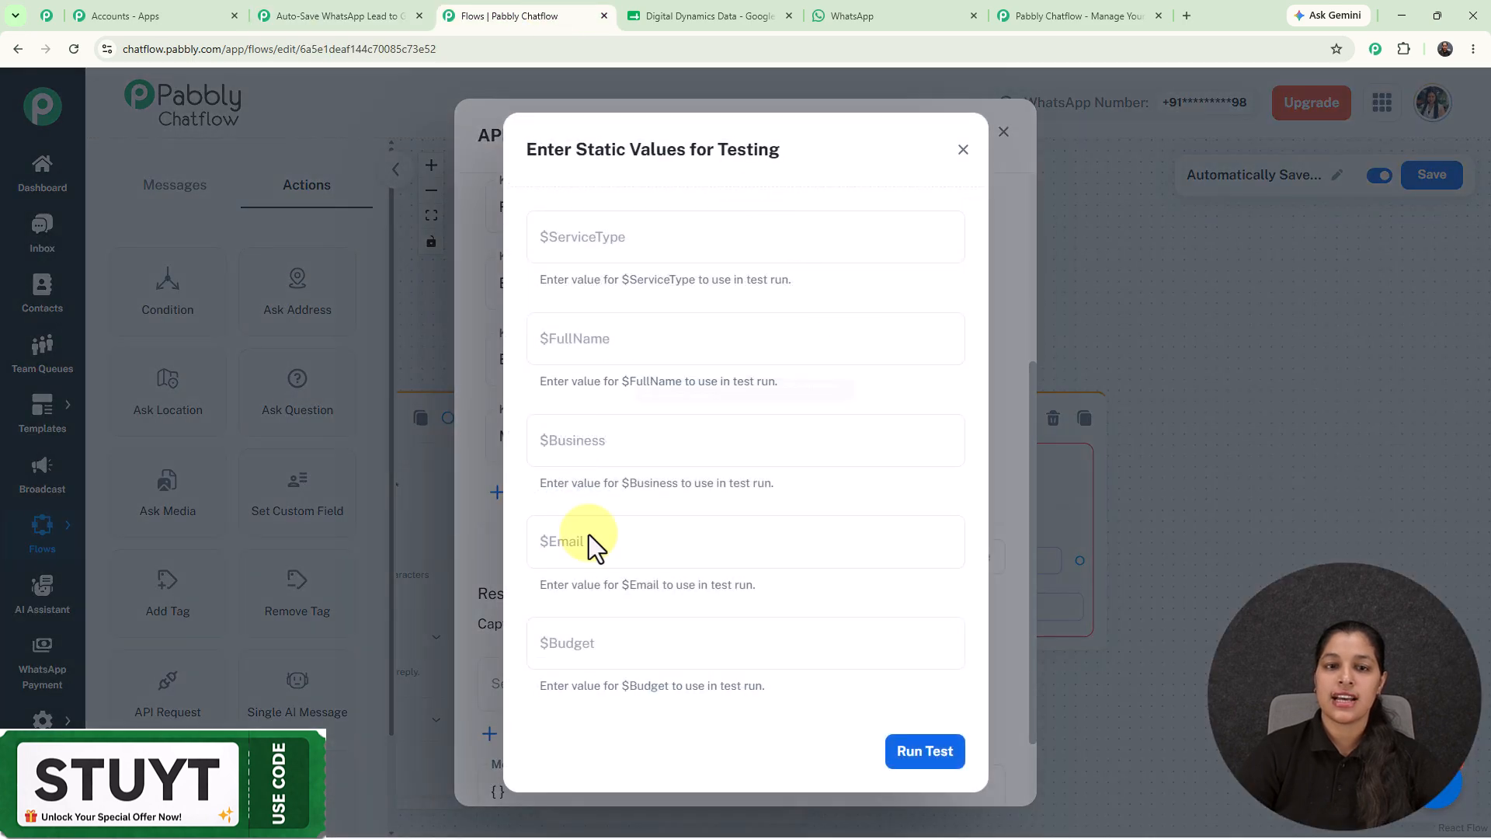
{"action": "left_click", "coordinate": [925, 757]}
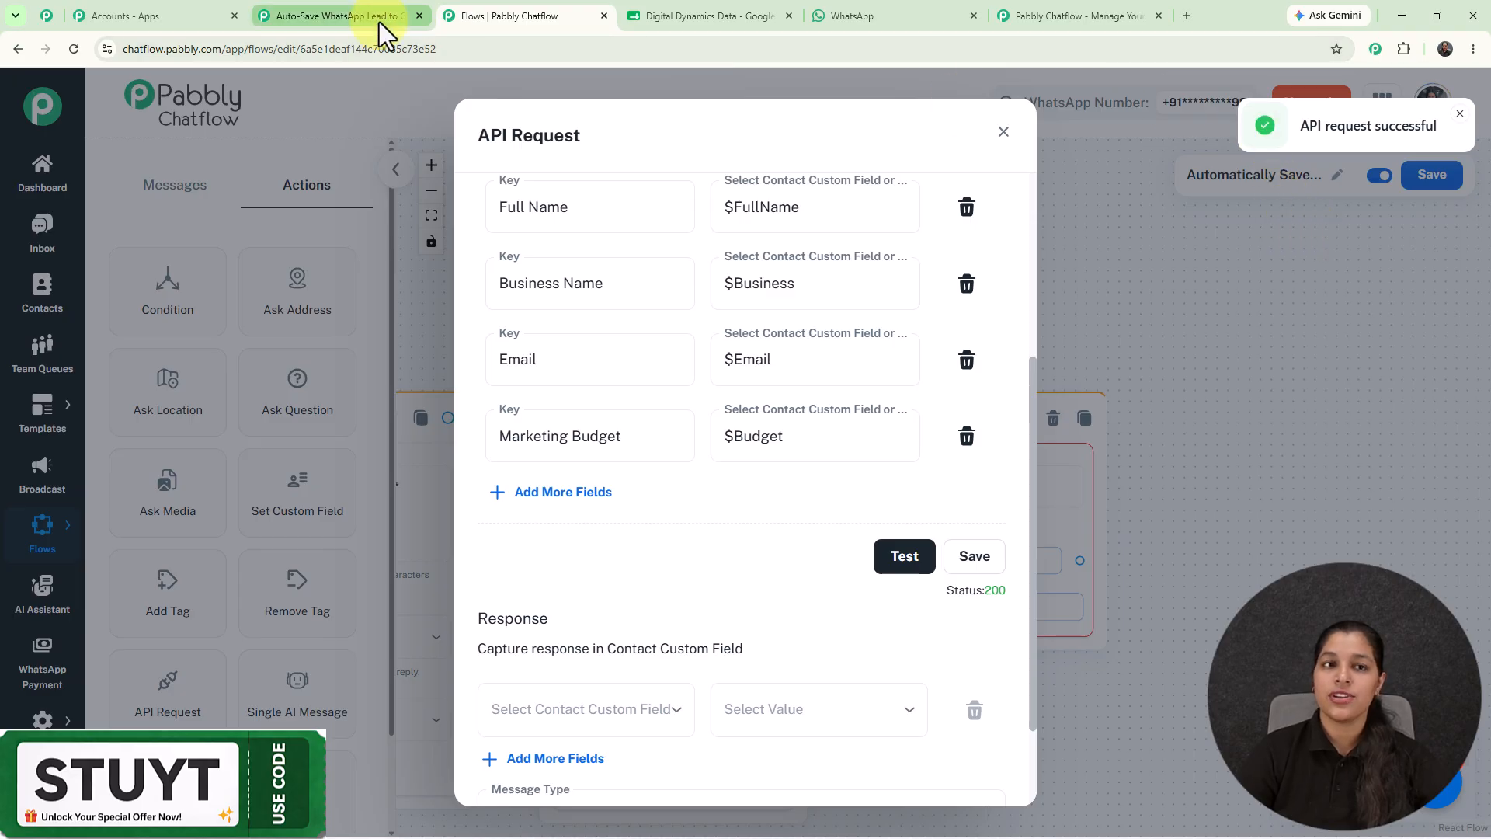
{"action": "left_click", "coordinate": [250, 4]}
Add a Google Sheets Add New Row action after the Pabbly Chatflow trigger.
{"action": "scroll", "coordinate": [872, 532], "scroll_direction": "down", "scroll_amount": 6}
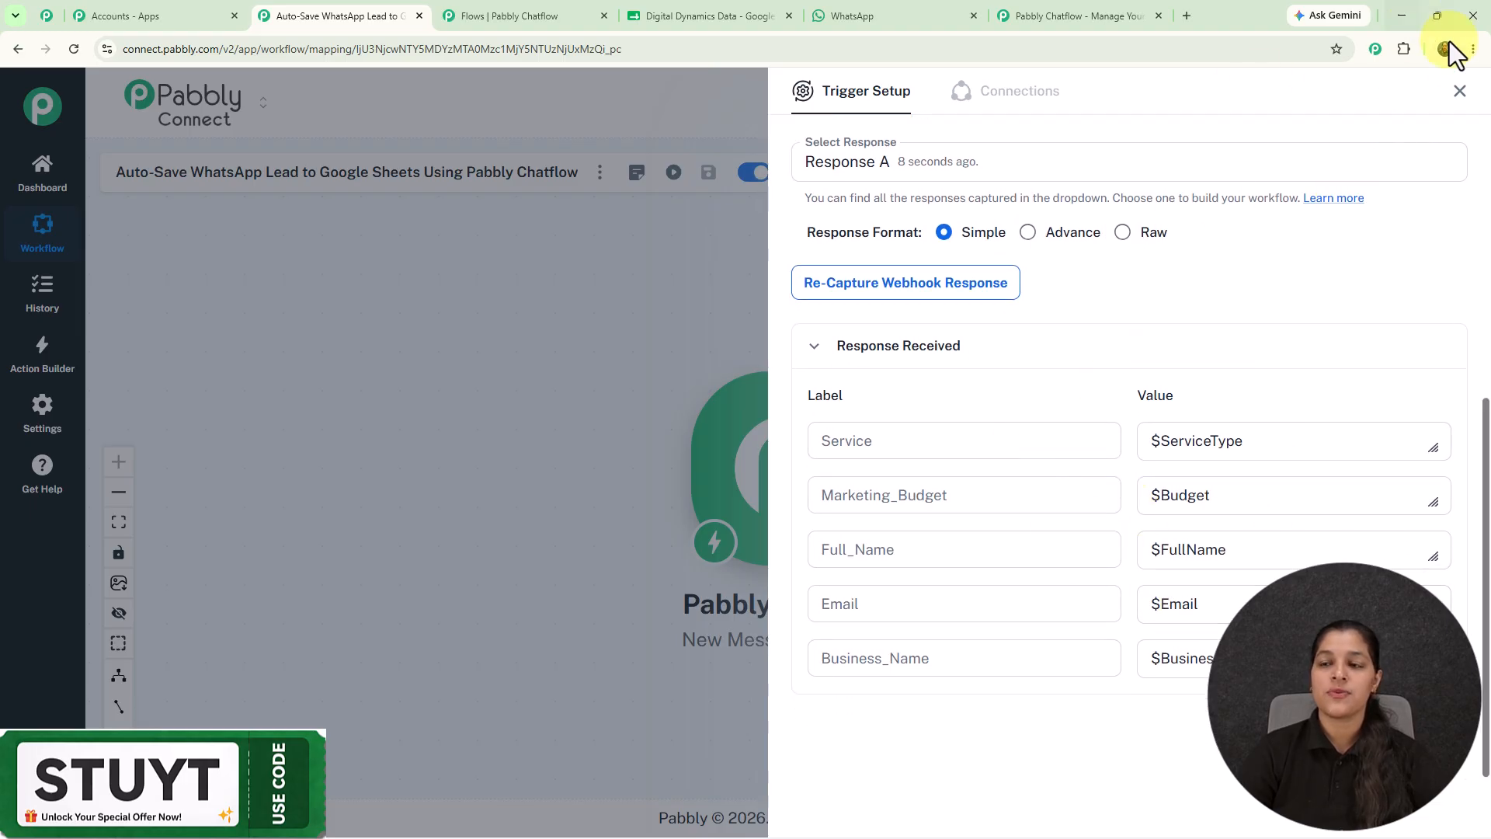
{"action": "left_click", "coordinate": [1460, 92]}
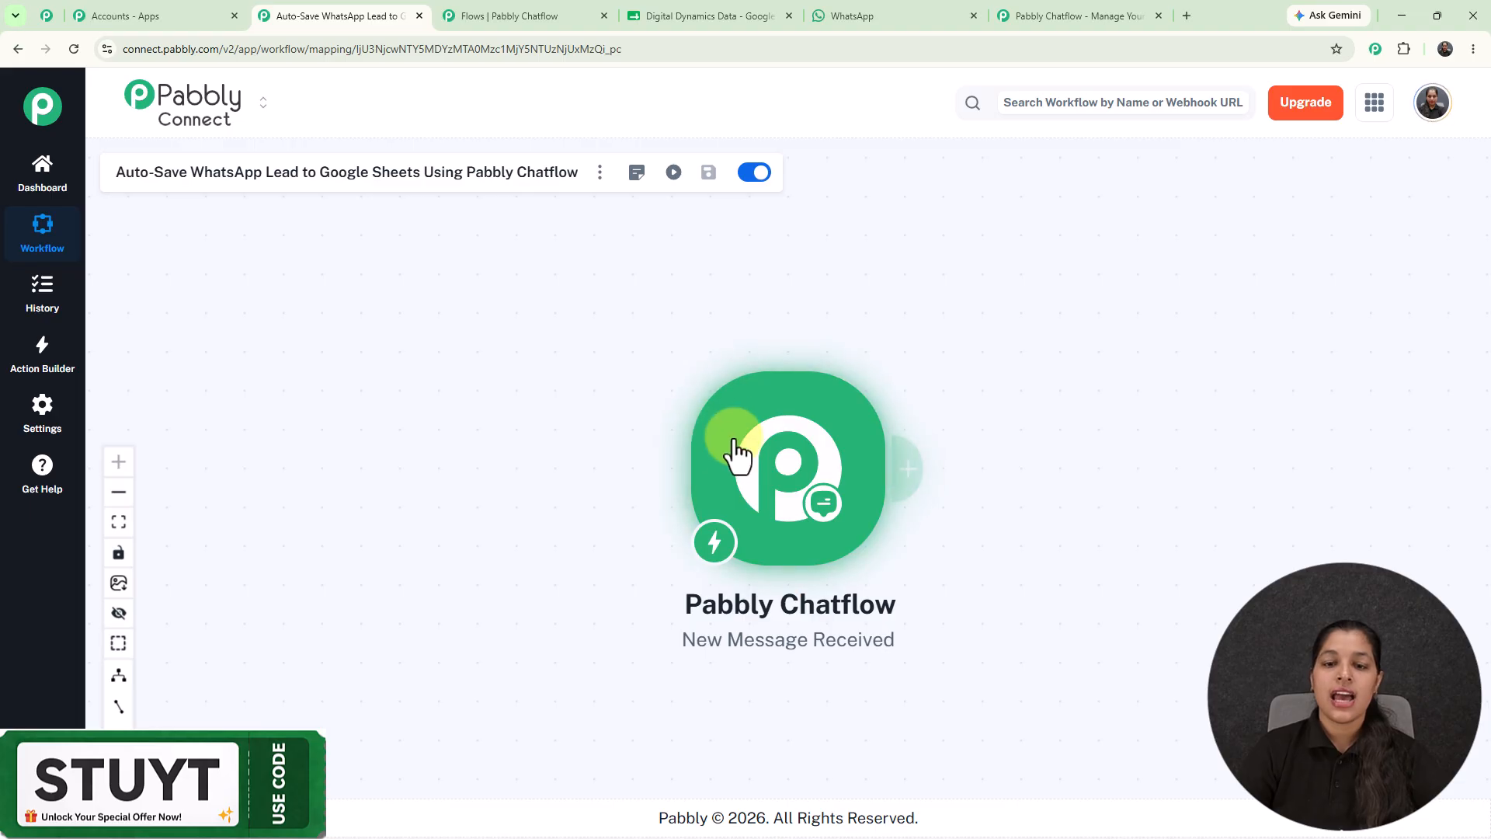
{"action": "left_click", "coordinate": [667, 441]}
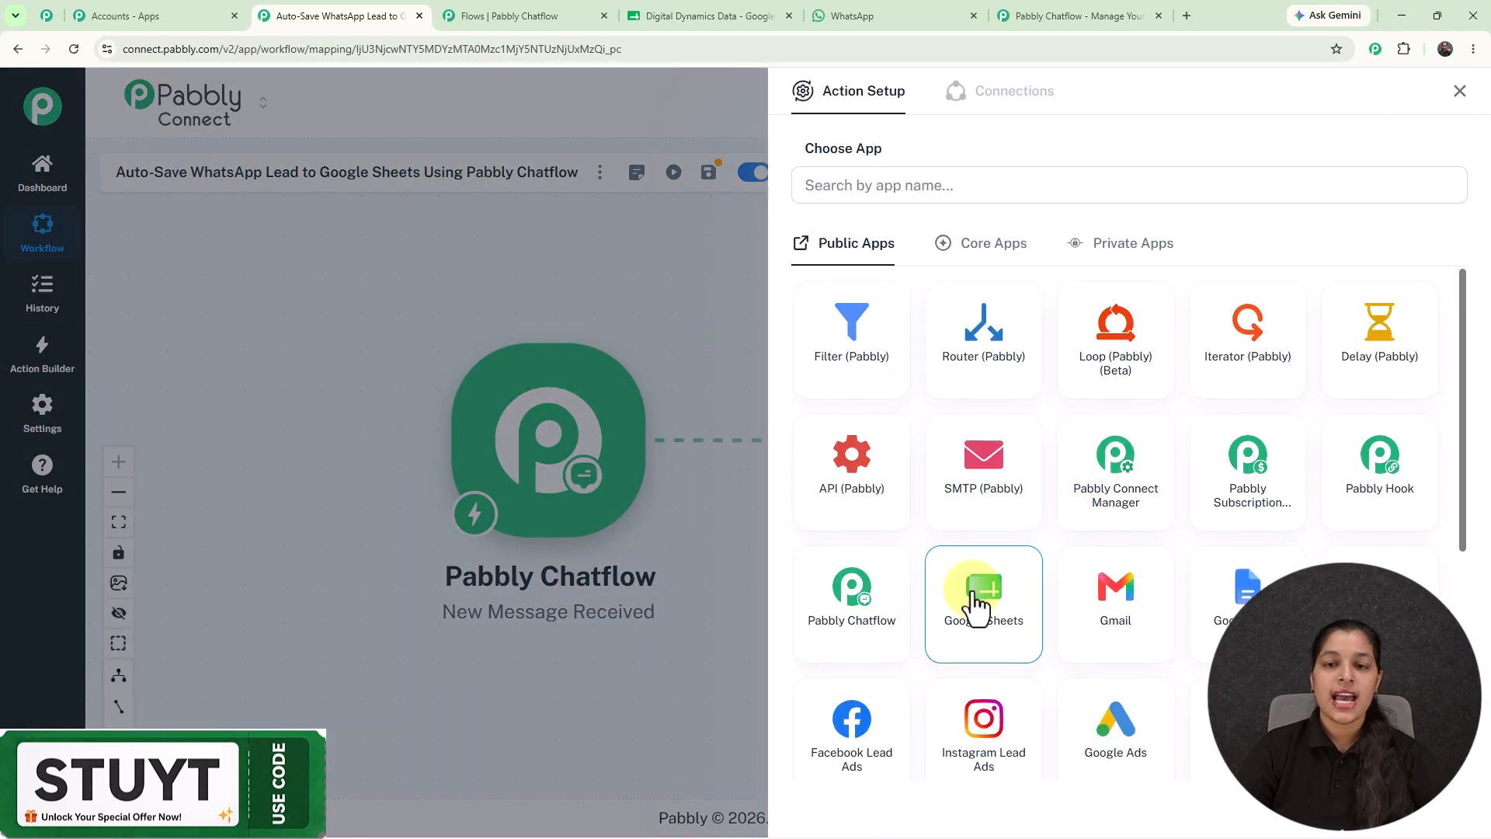
{"action": "left_click", "coordinate": [974, 592]}
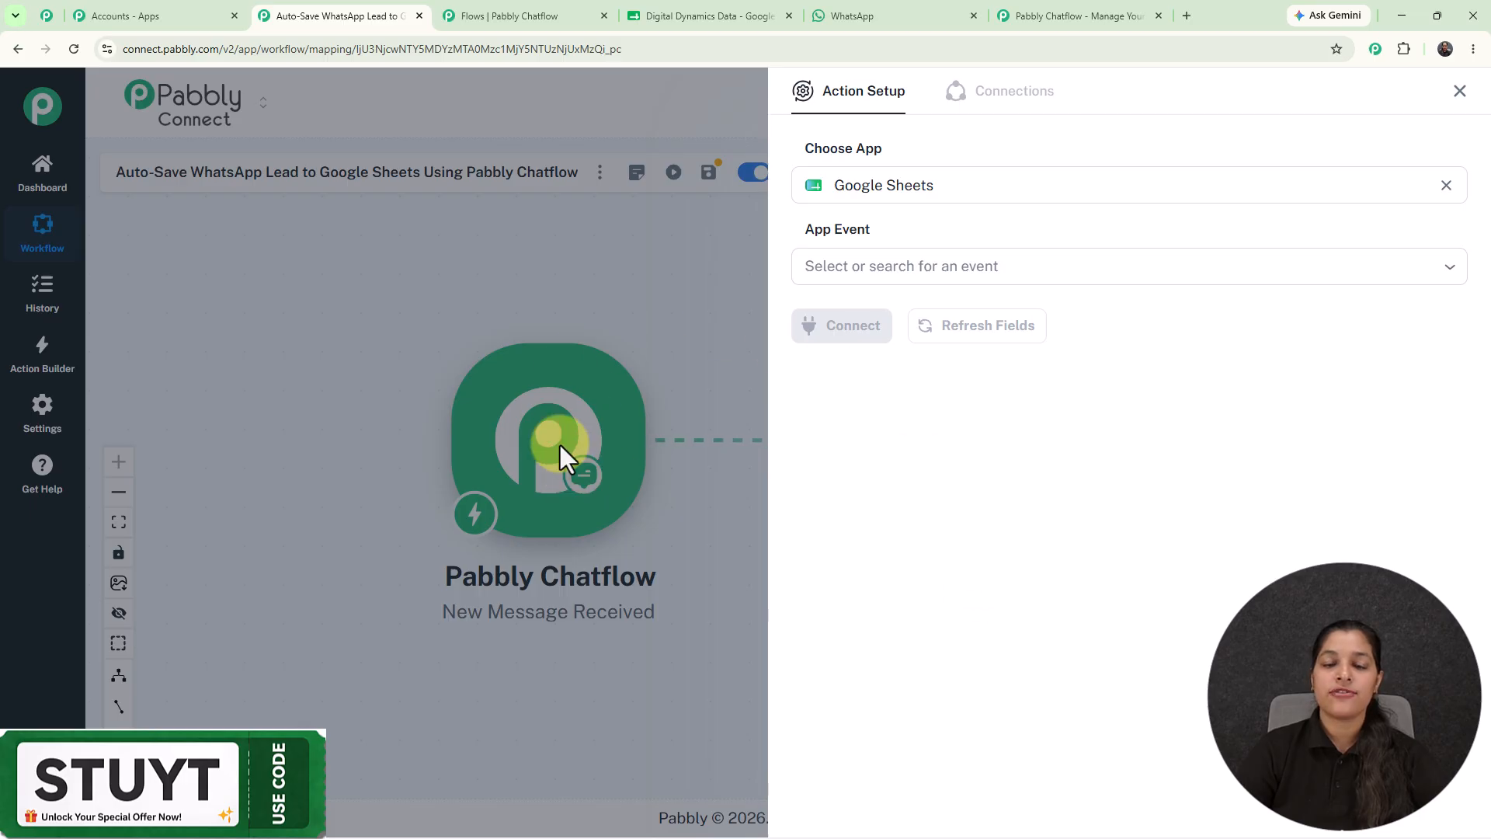
{"action": "left_click", "coordinate": [886, 267]}
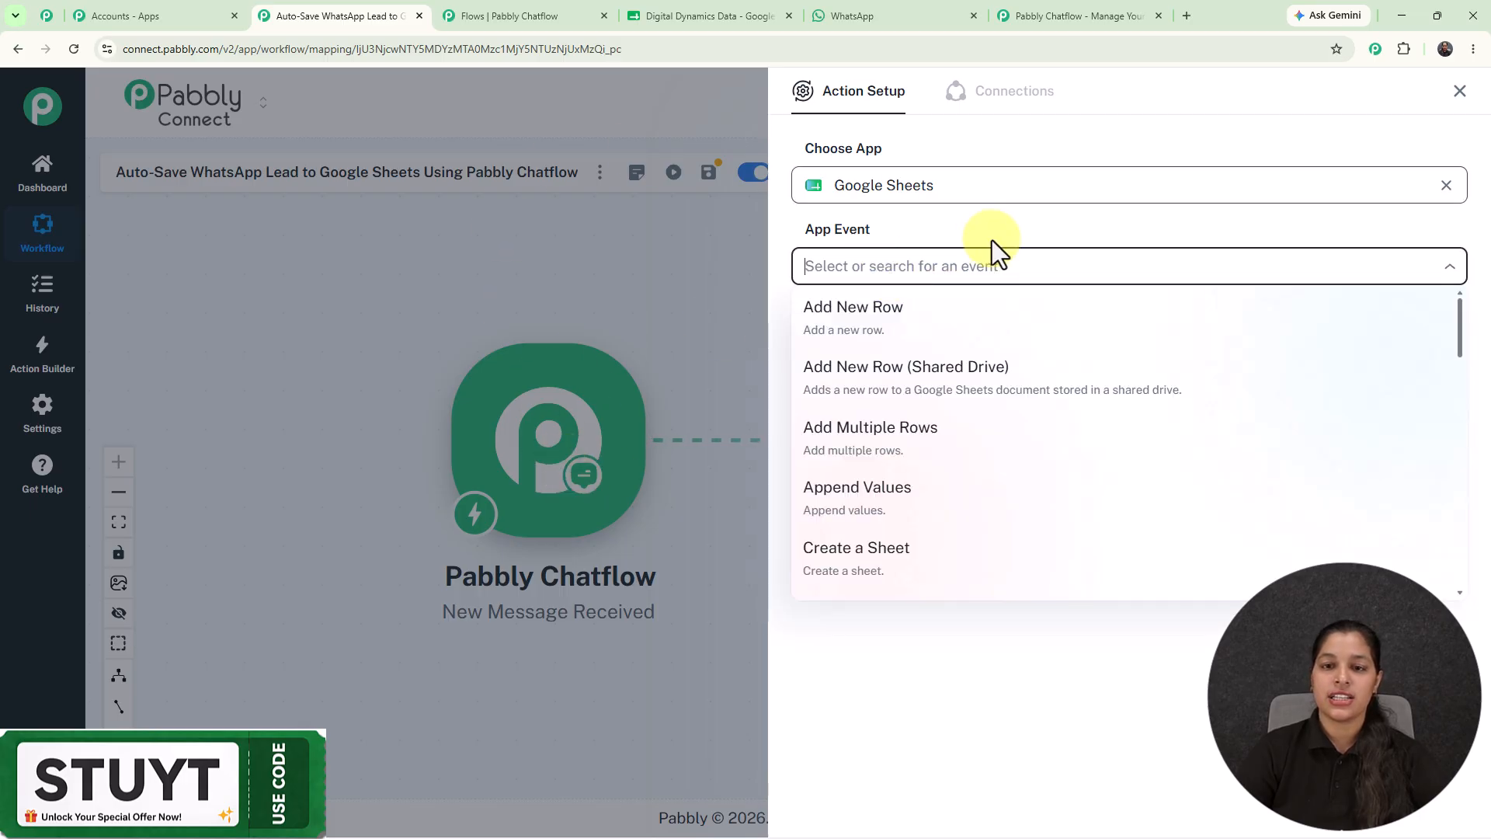
{"action": "left_click", "coordinate": [841, 332]}
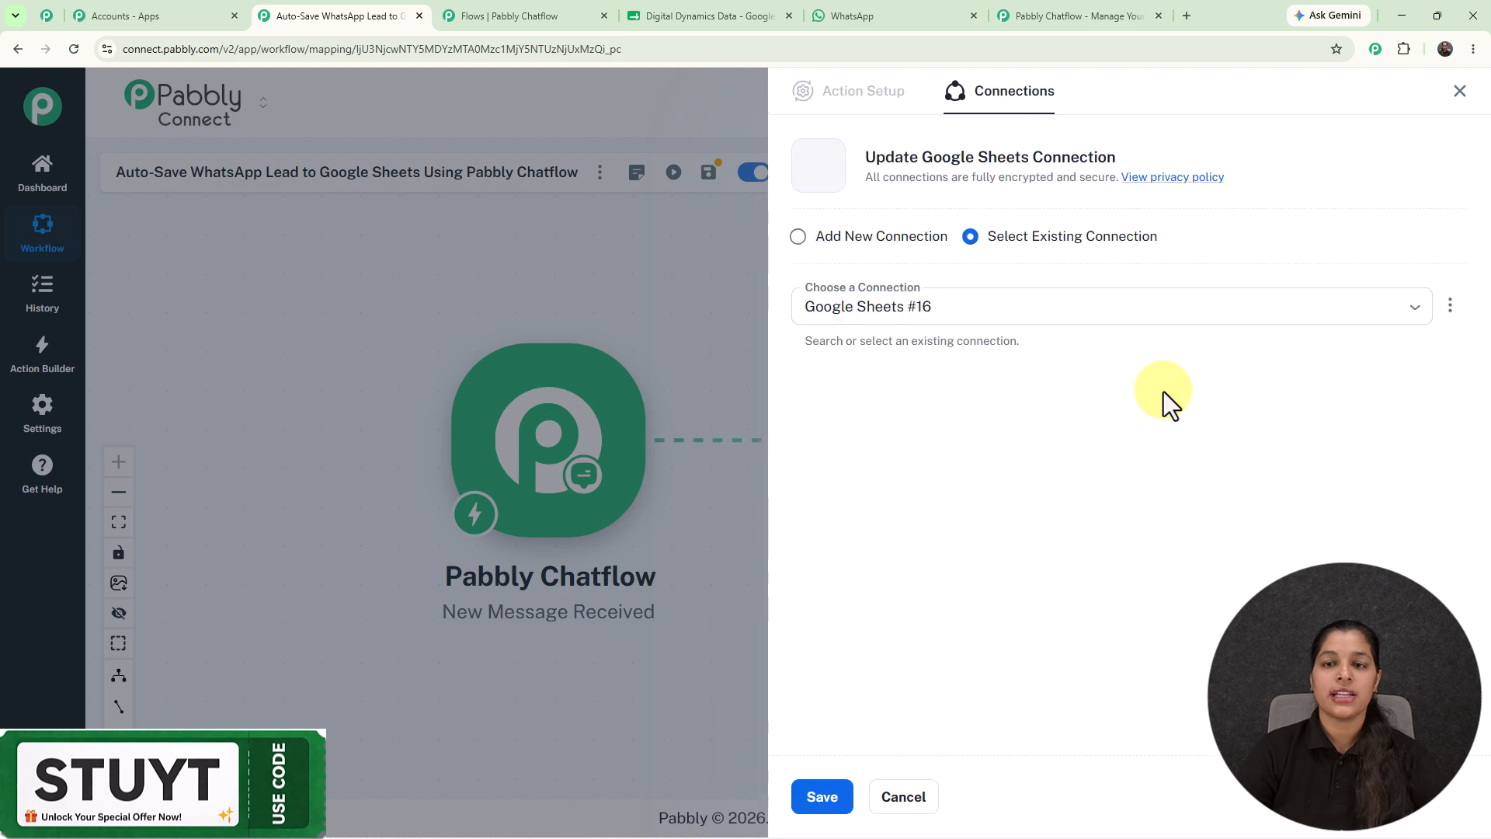
Use the existing Google Sheets #16 connection and select the Digital Dynamics Data spreadsheet.
{"action": "left_click", "coordinate": [797, 236]}
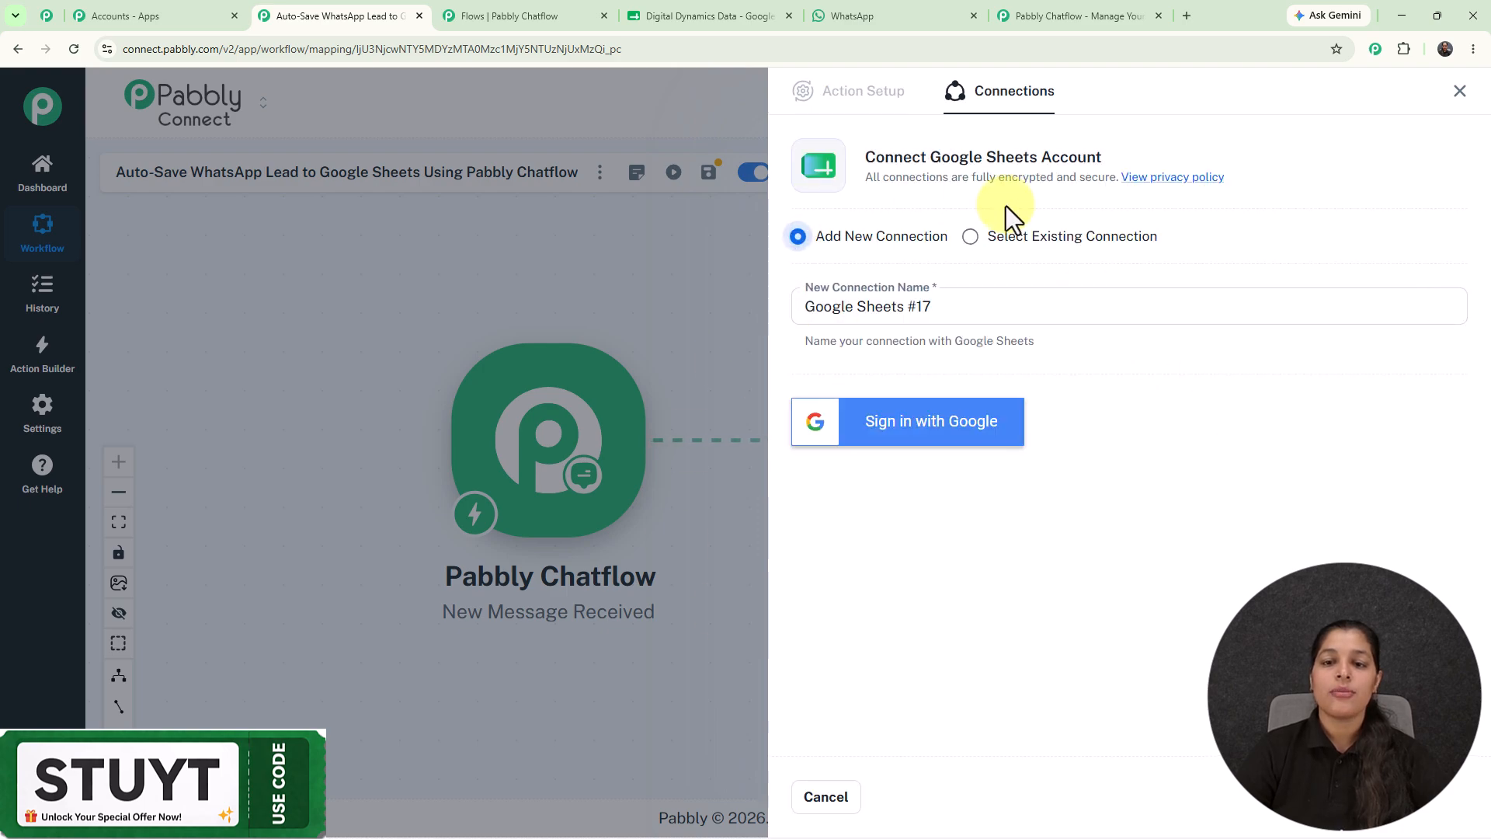
{"action": "left_click", "coordinate": [970, 237]}
{"action": "left_click", "coordinate": [818, 798]}
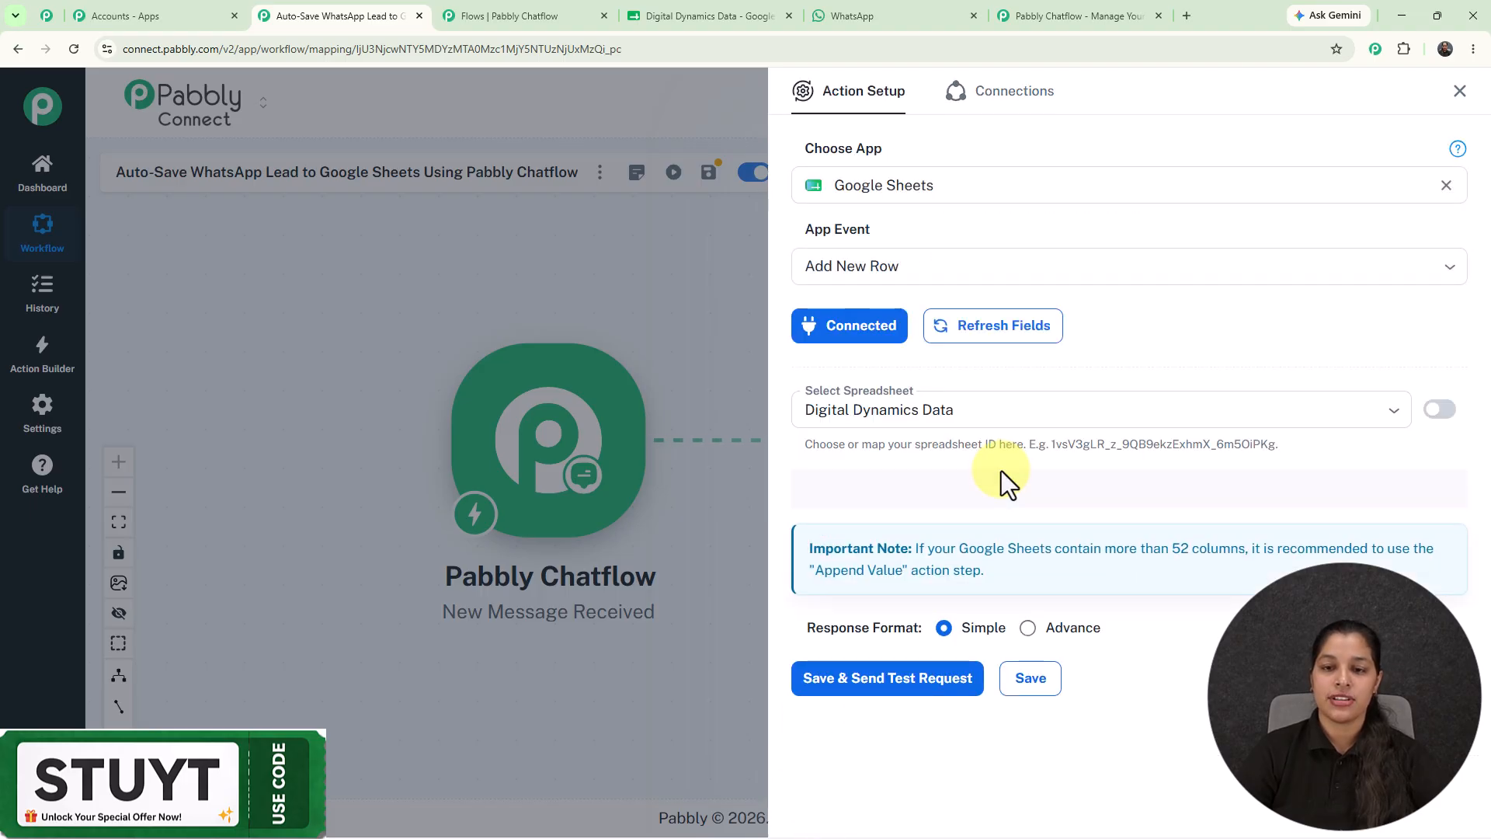
{"action": "scroll", "coordinate": [1000, 471], "scroll_direction": "down", "scroll_amount": 3}
{"action": "left_click", "coordinate": [1045, 175]}
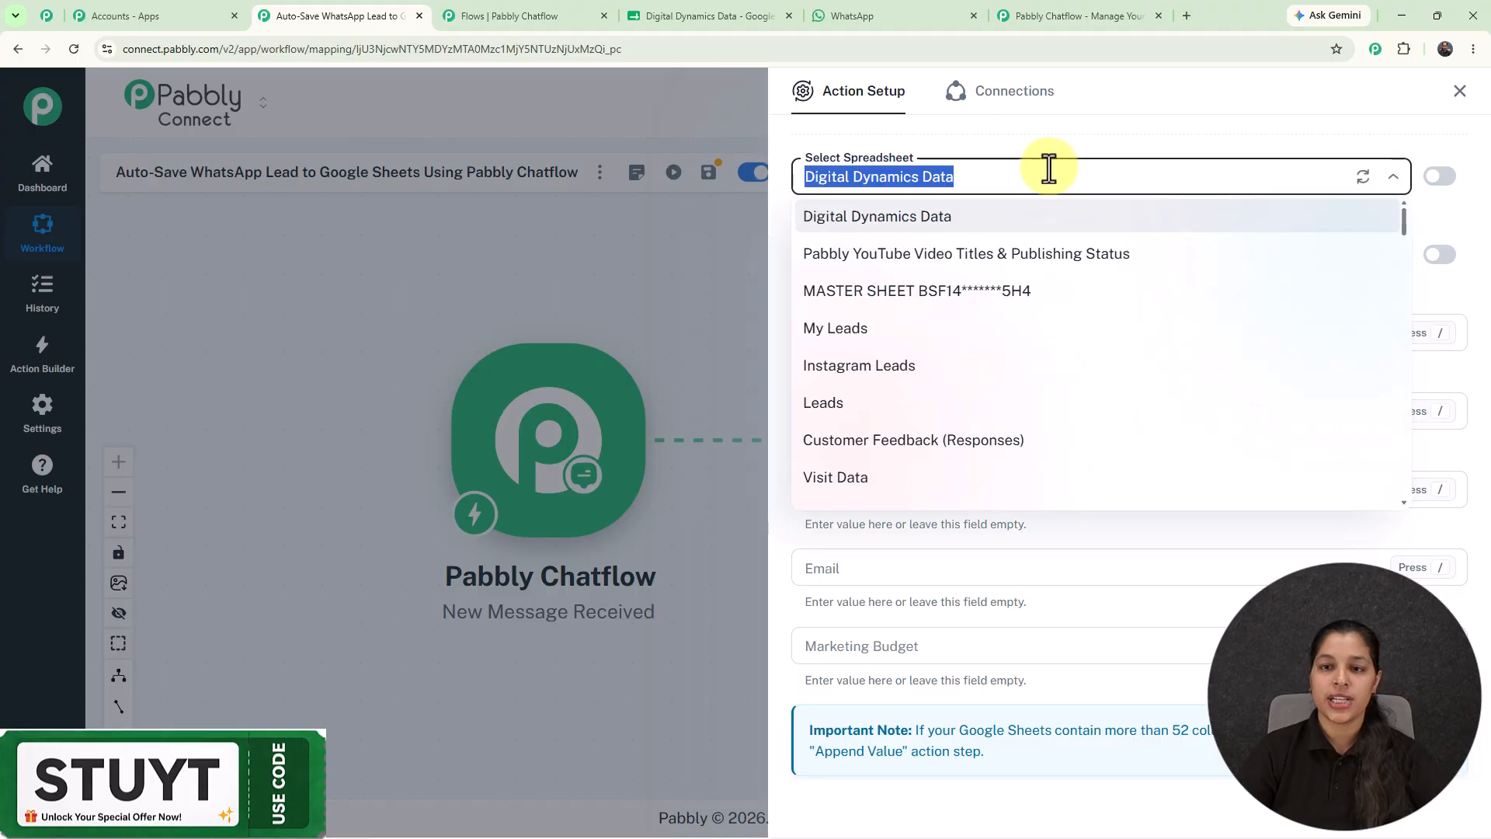
{"action": "left_click", "coordinate": [995, 165]}
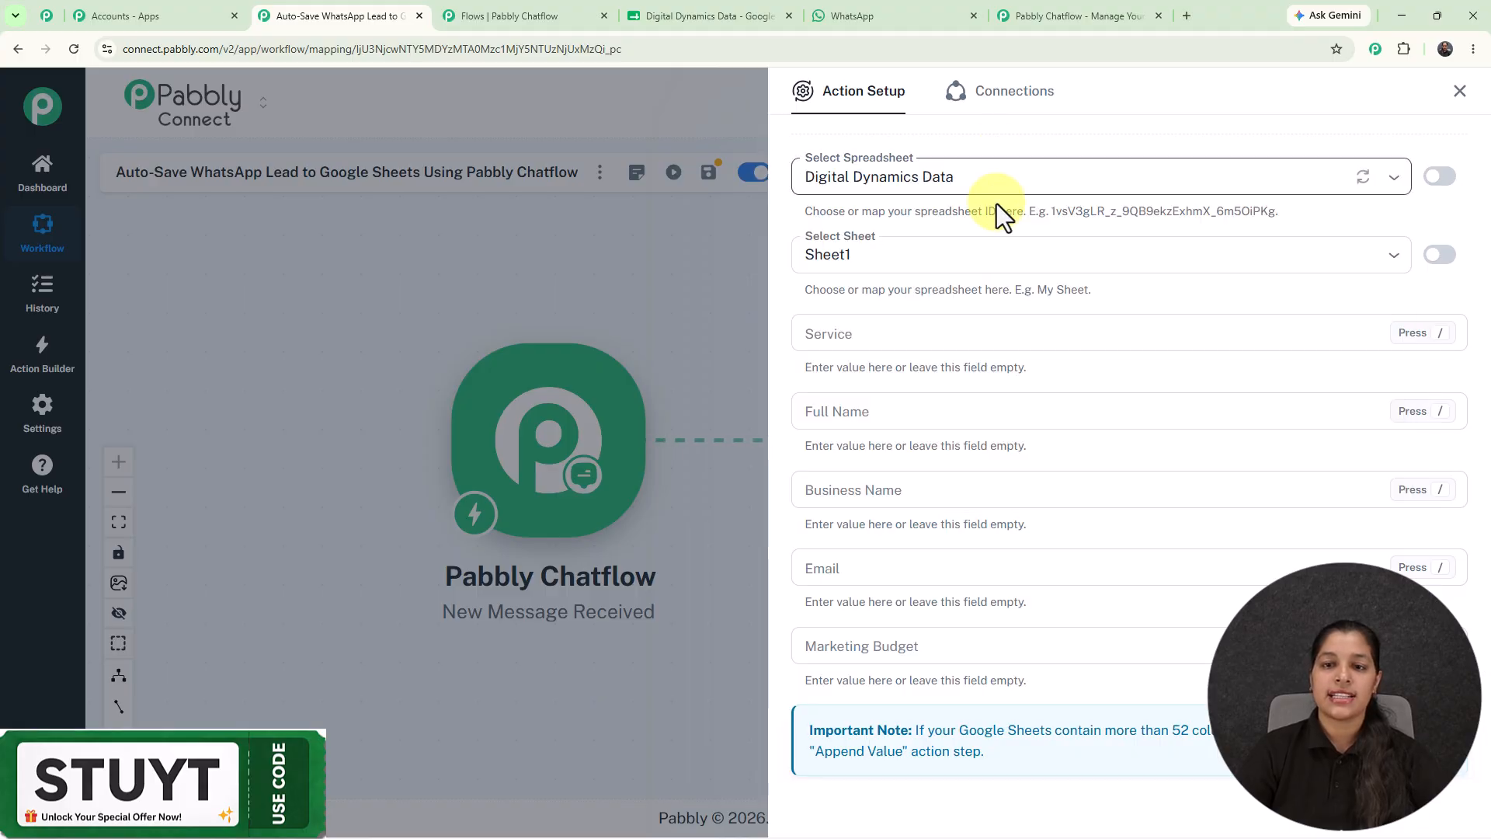
{"action": "scroll", "coordinate": [996, 208], "scroll_direction": "down", "scroll_amount": 3}
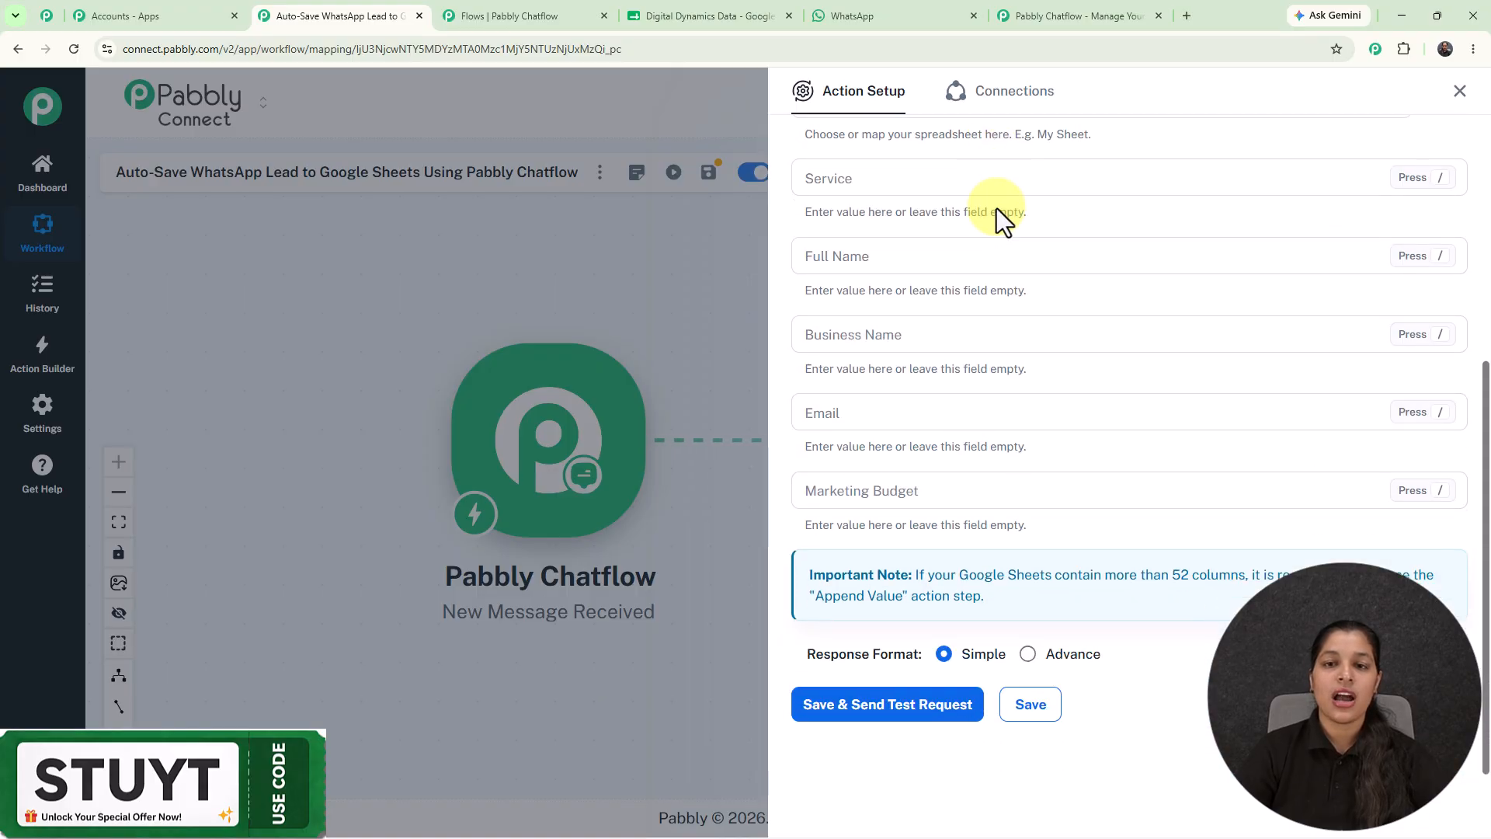
{"action": "scroll", "coordinate": [996, 208], "scroll_direction": "up", "scroll_amount": 3}
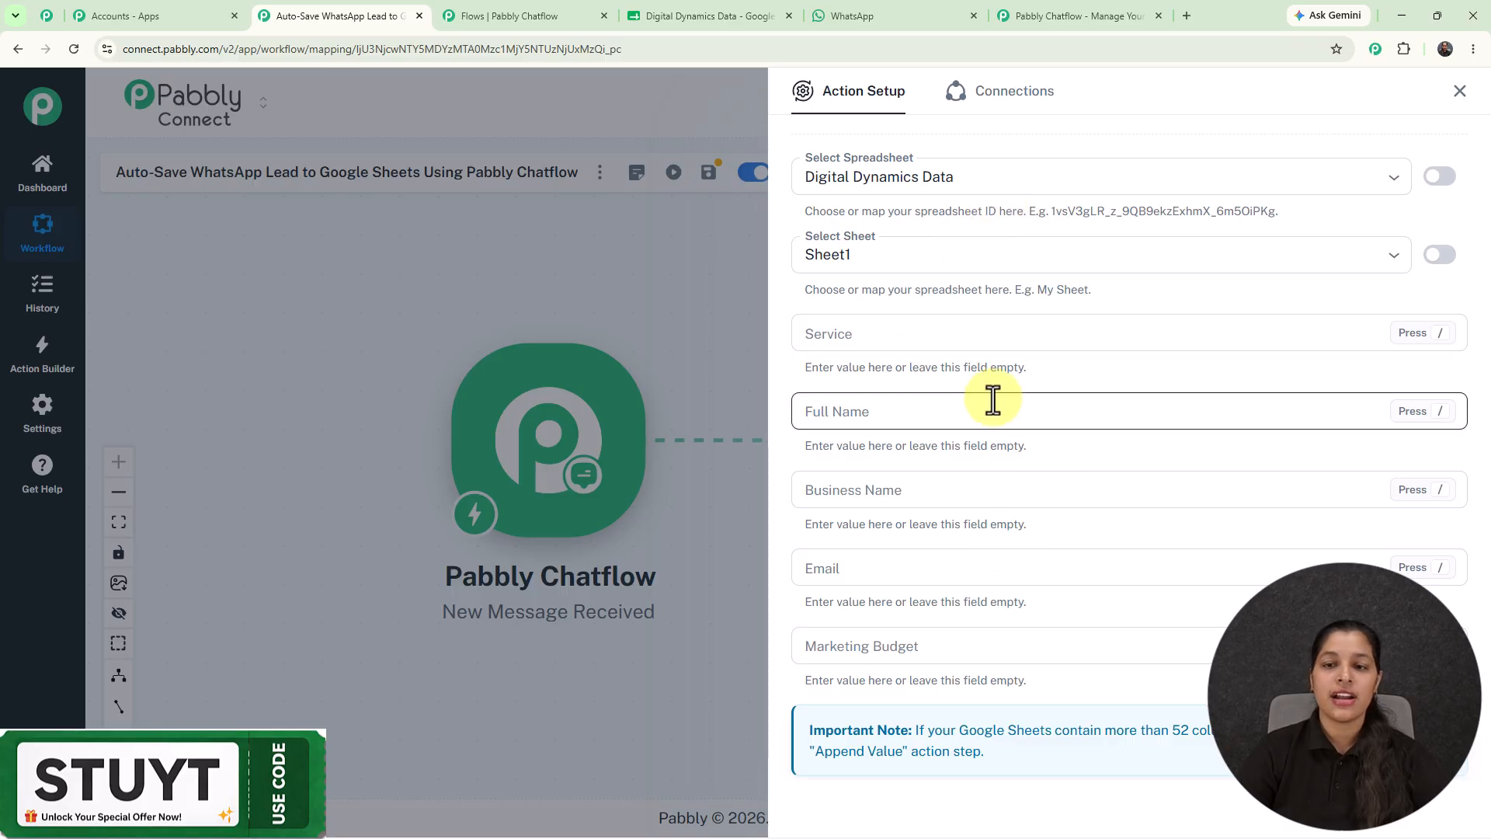
Map the Service and Full Name columns to the Chatflow service and full-name answers.
{"action": "left_click", "coordinate": [956, 332]}
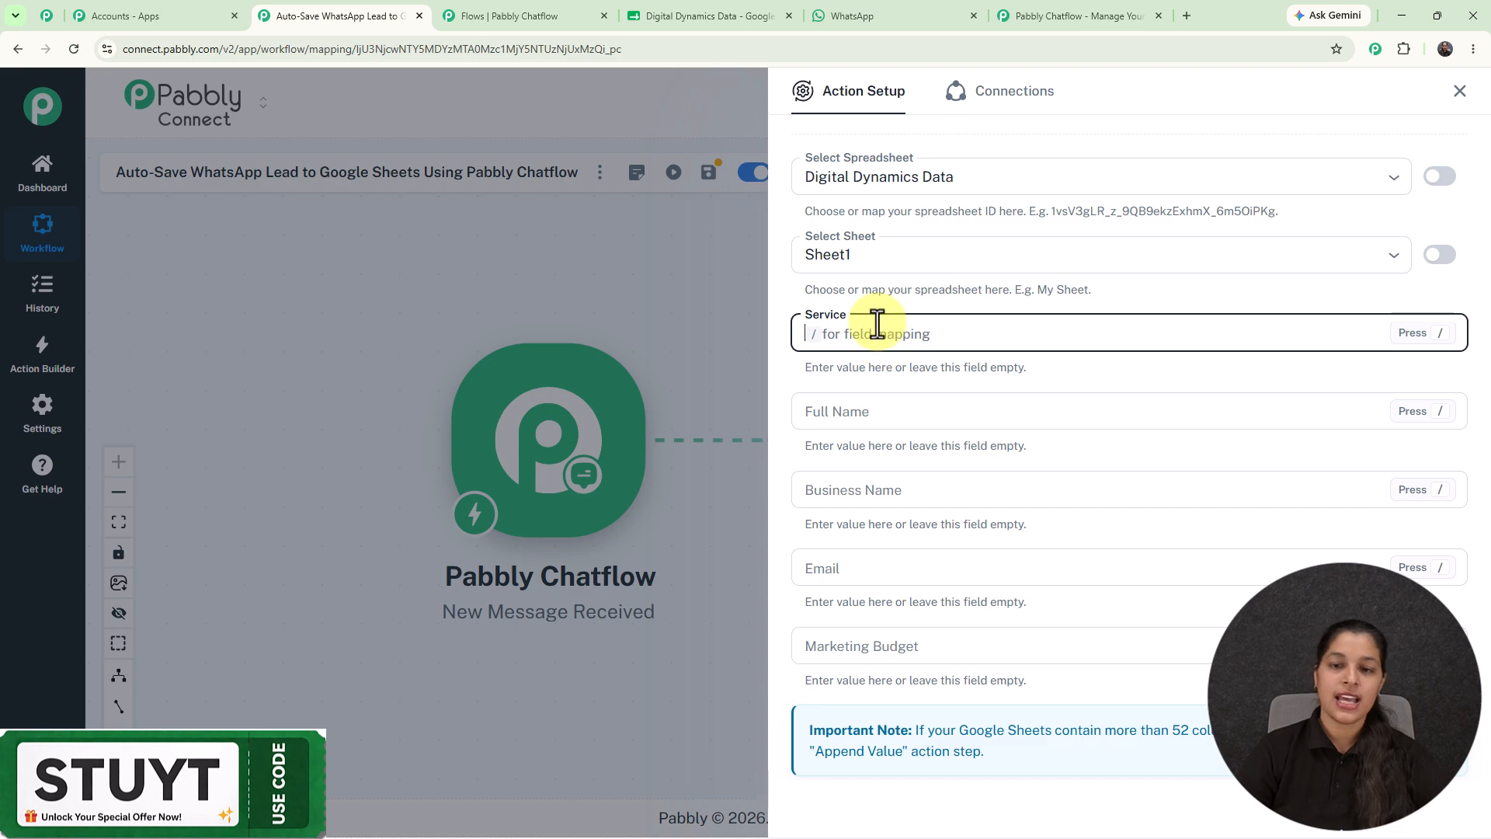
{"action": "type", "text": "/"}
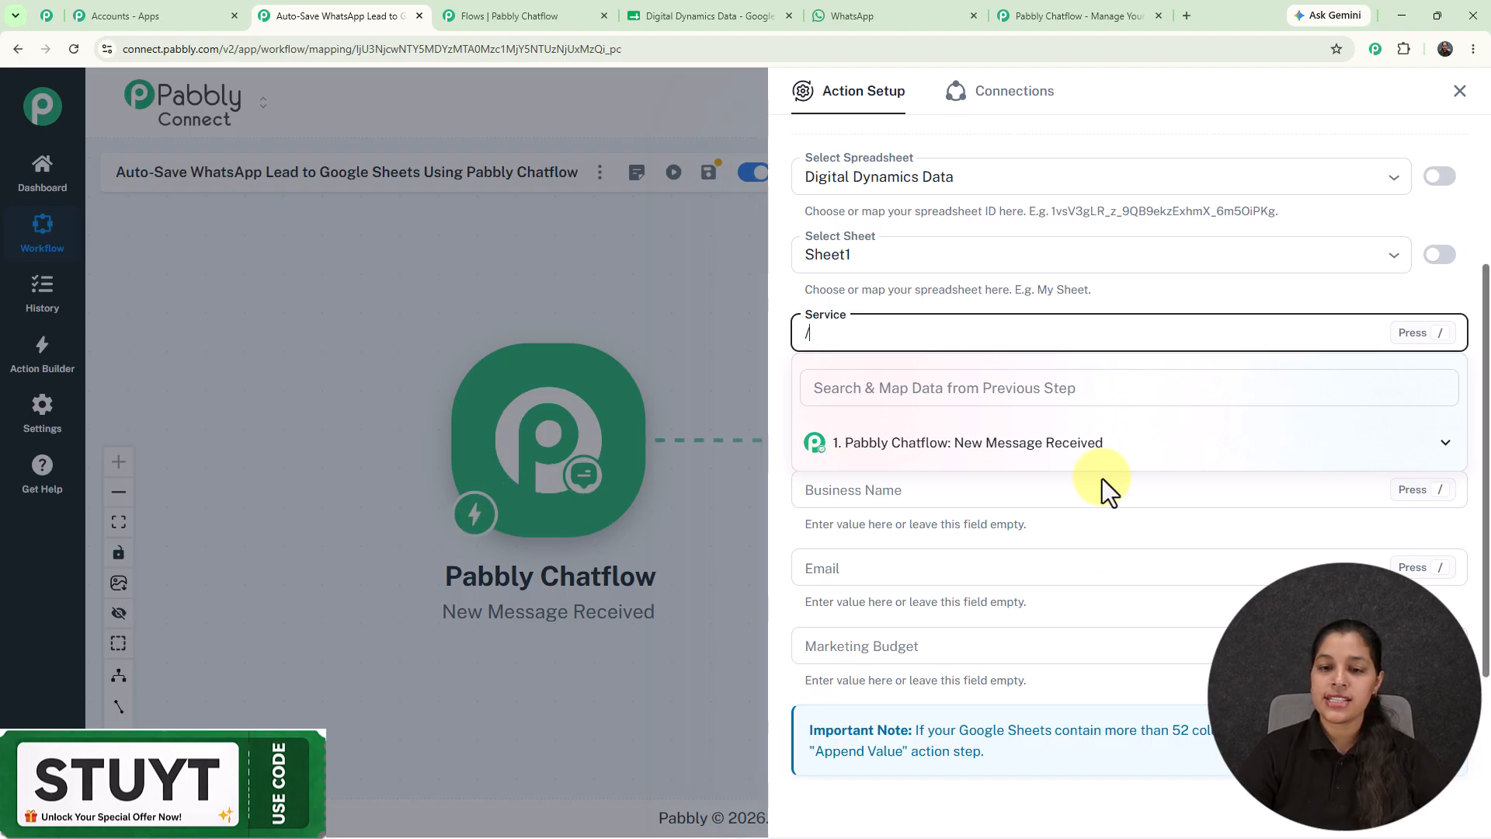
{"action": "left_click", "coordinate": [965, 450]}
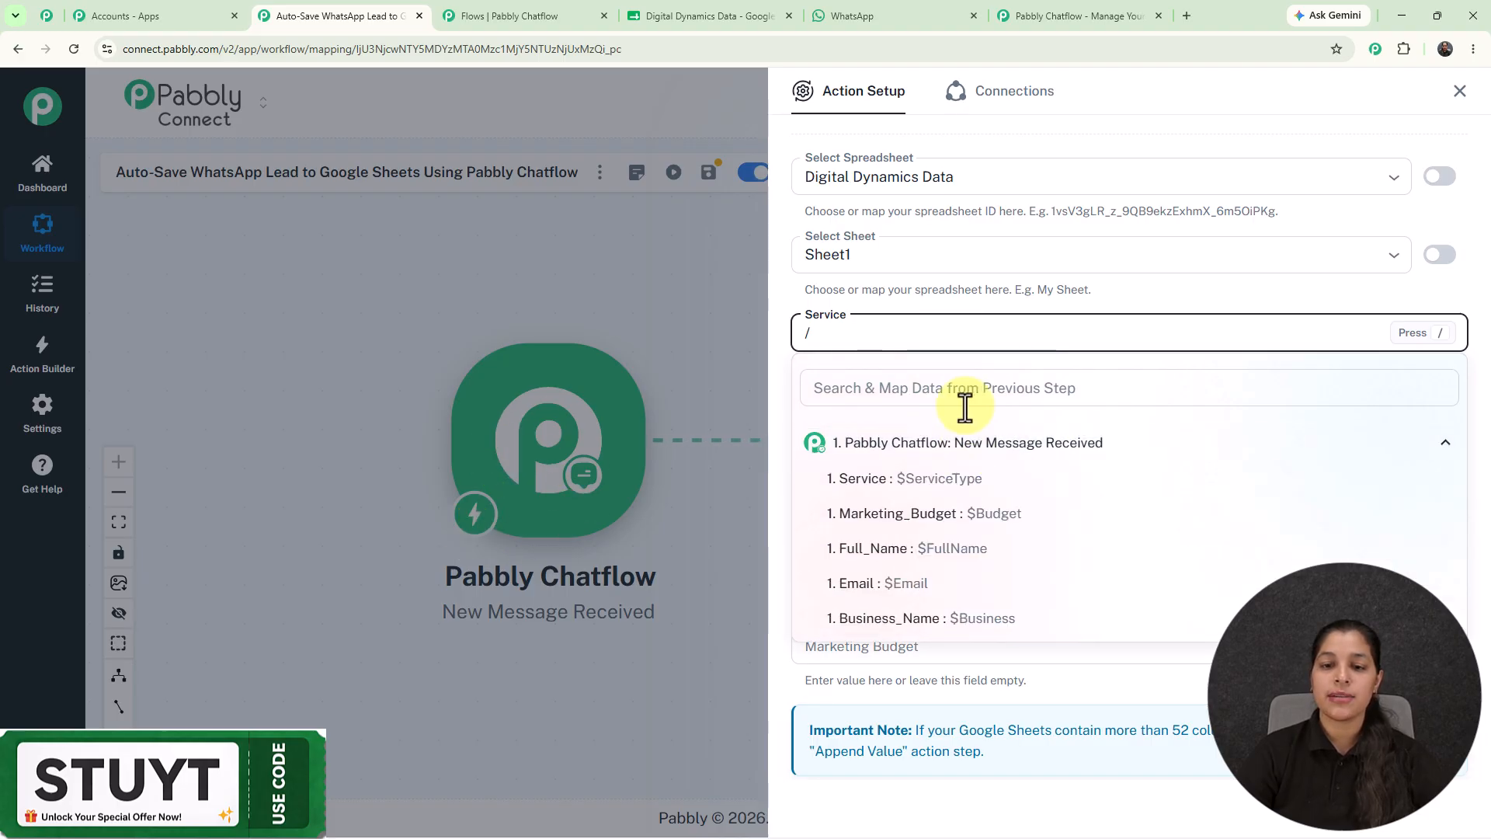
{"action": "left_click", "coordinate": [898, 481]}
{"action": "left_click", "coordinate": [852, 412]}
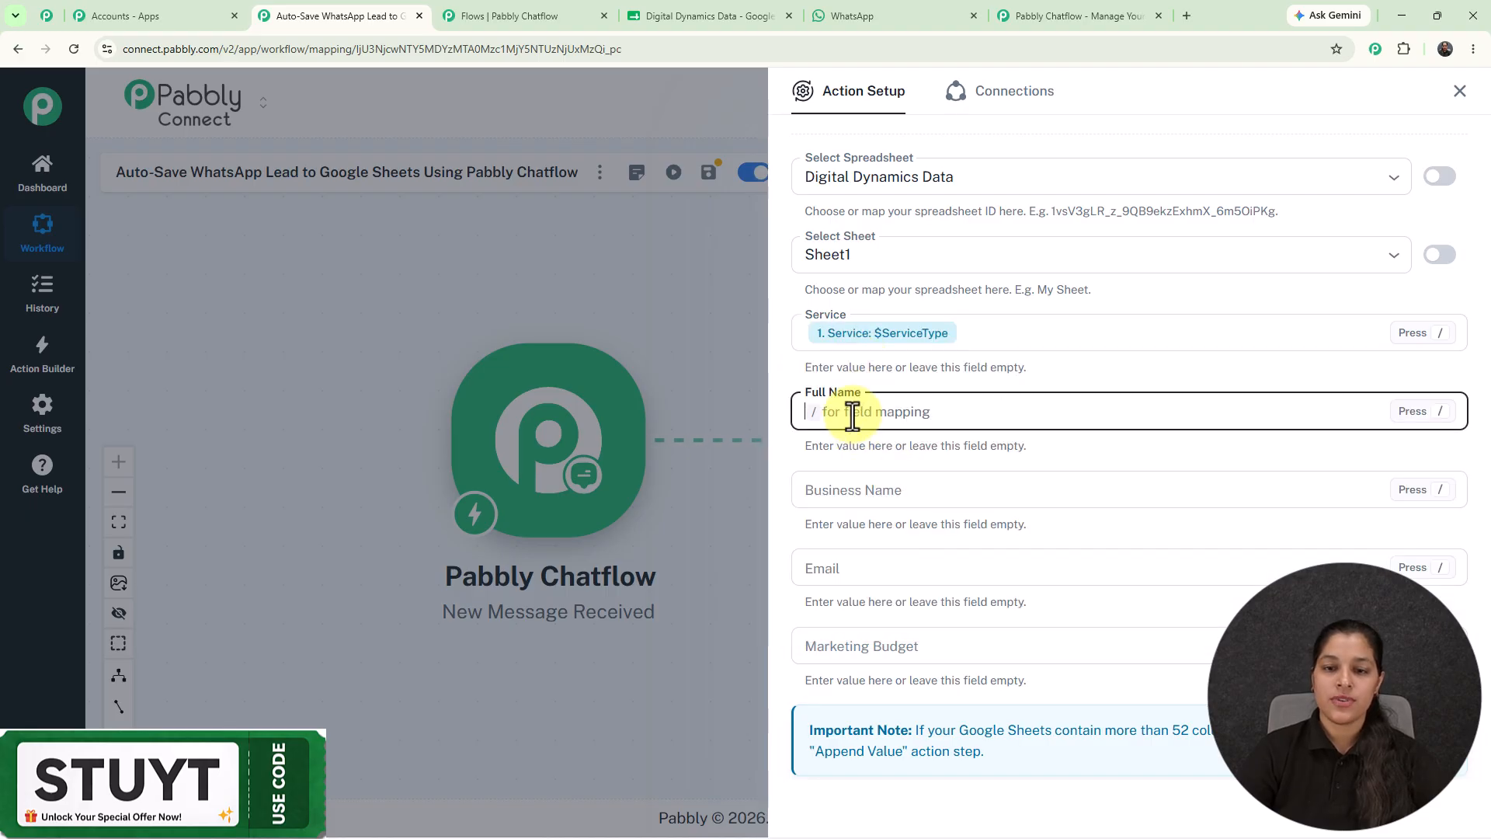
{"action": "type", "text": "/"}
{"action": "left_click", "coordinate": [854, 528]}
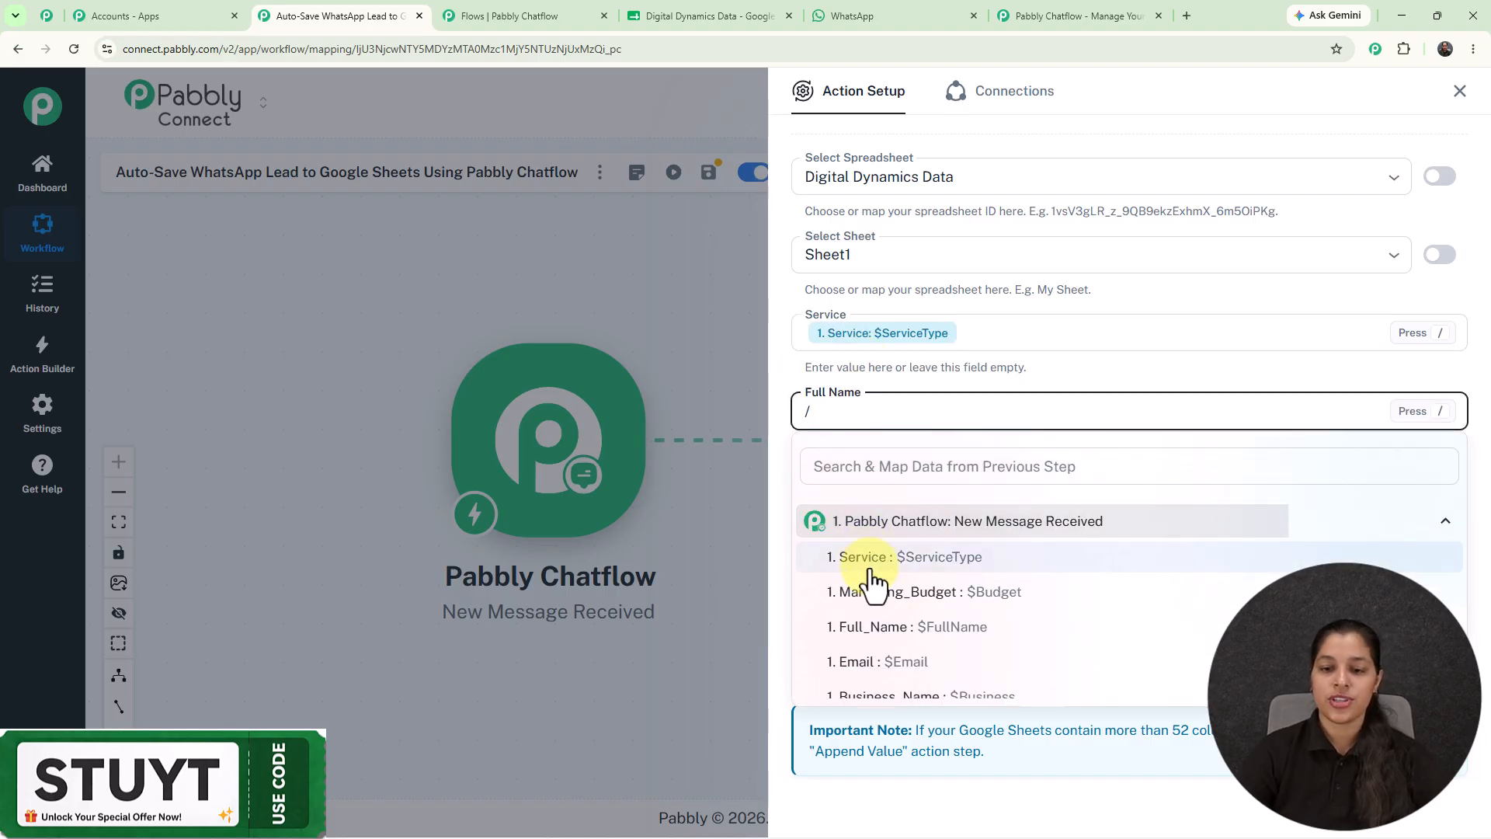
{"action": "left_click", "coordinate": [885, 625]}
Map Business Name, Email and Marketing Budget to their Chatflow answers, then save and send a test.
{"action": "left_click", "coordinate": [835, 492]}
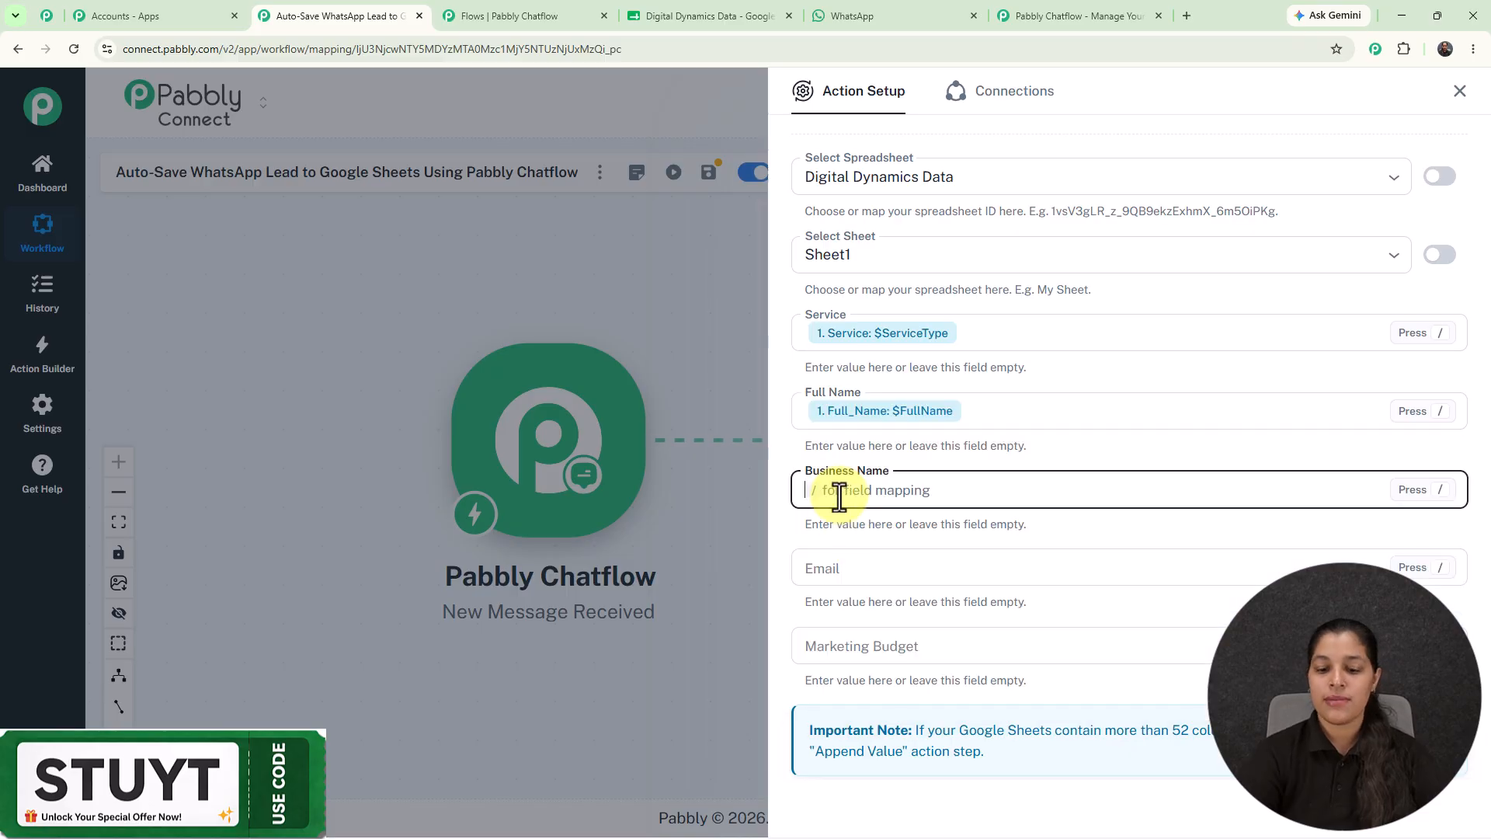
{"action": "type", "text": "/"}
{"action": "left_click", "coordinate": [916, 614]}
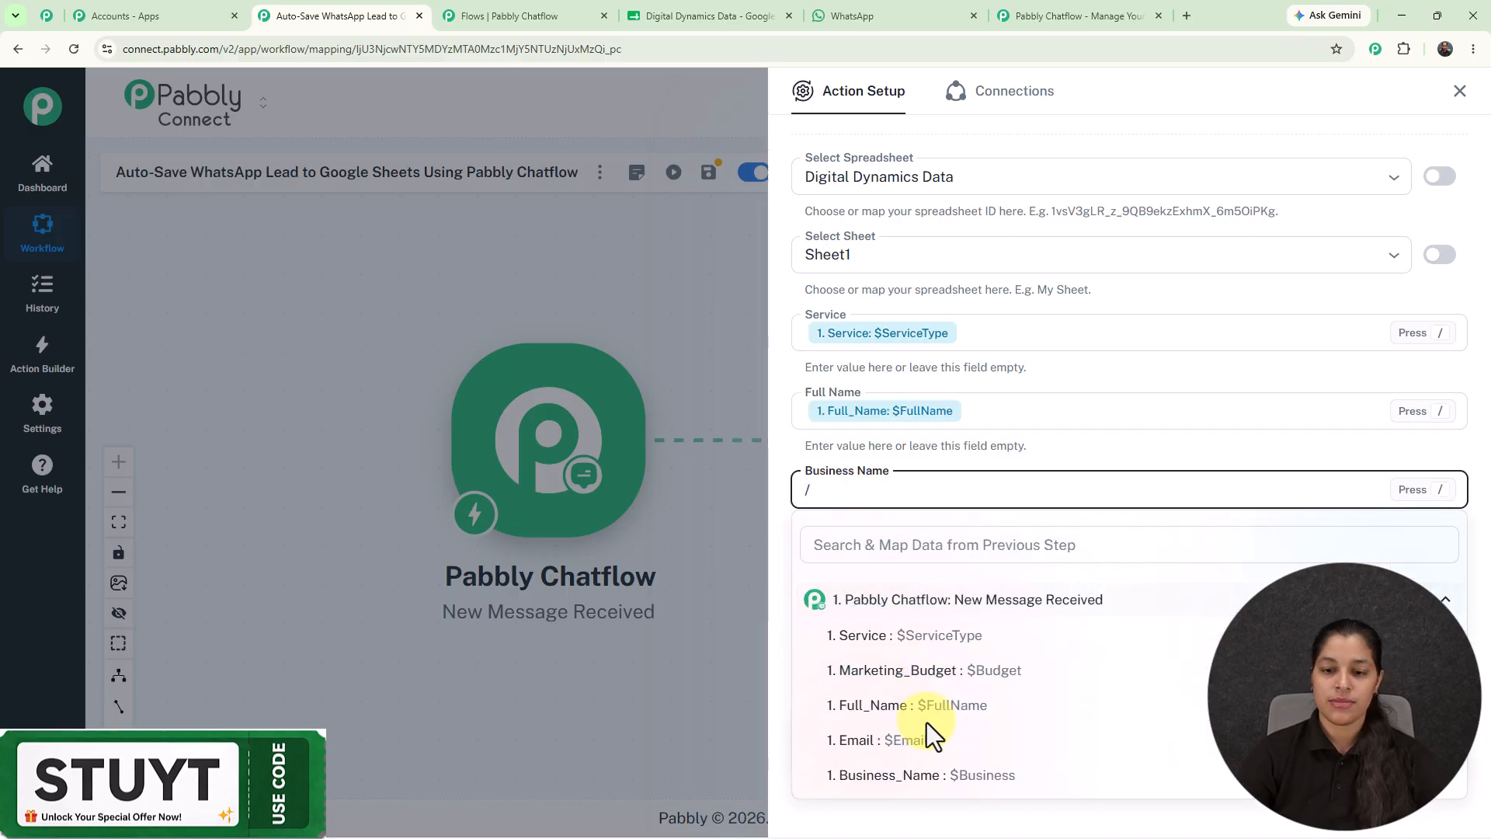
{"action": "left_click", "coordinate": [889, 774]}
{"action": "left_click", "coordinate": [882, 569]}
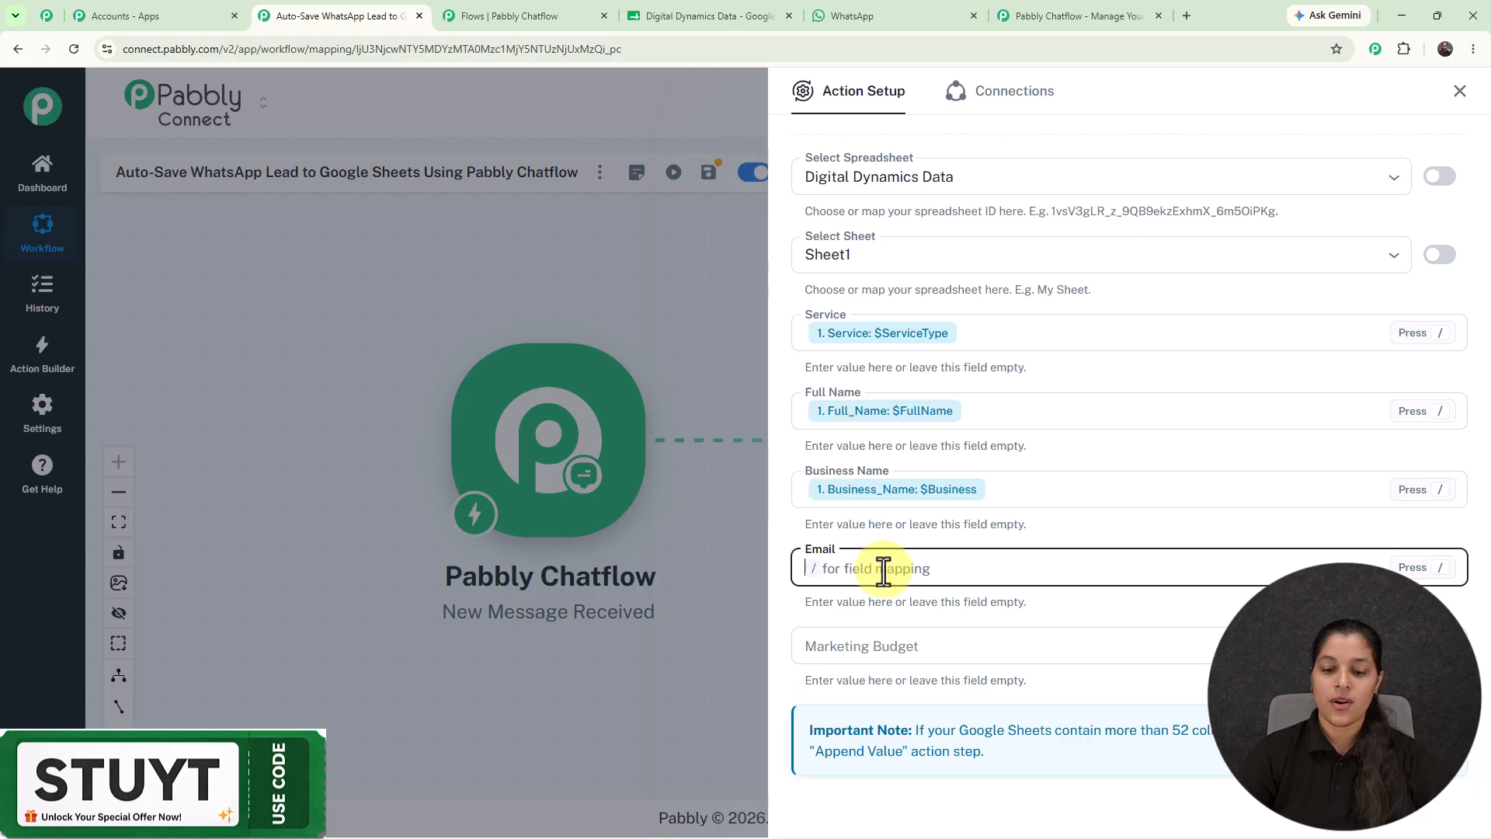
{"action": "type", "text": "/"}
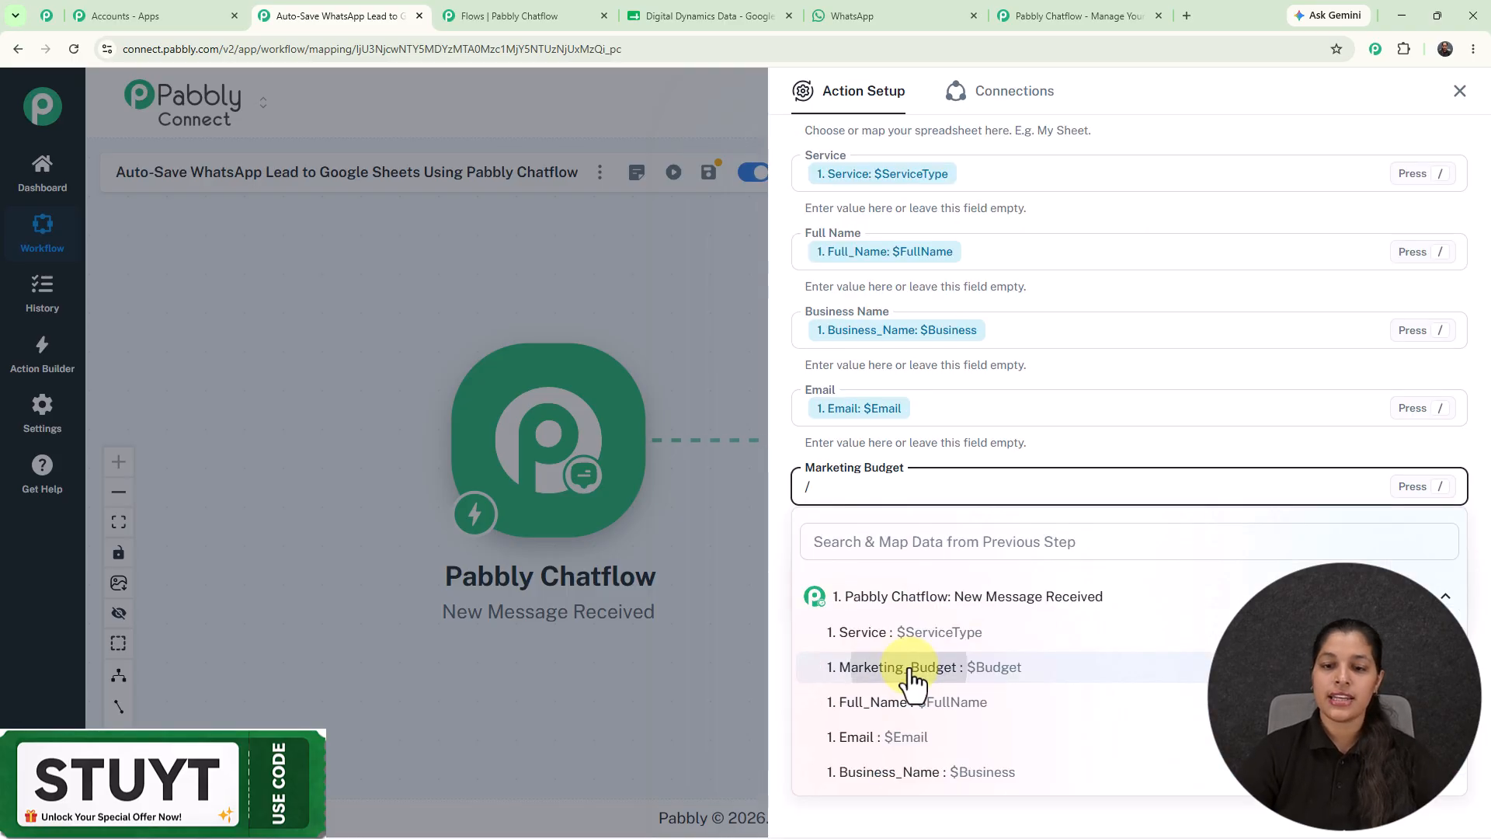
{"action": "left_click", "coordinate": [909, 669]}
{"action": "left_click", "coordinate": [931, 703]}
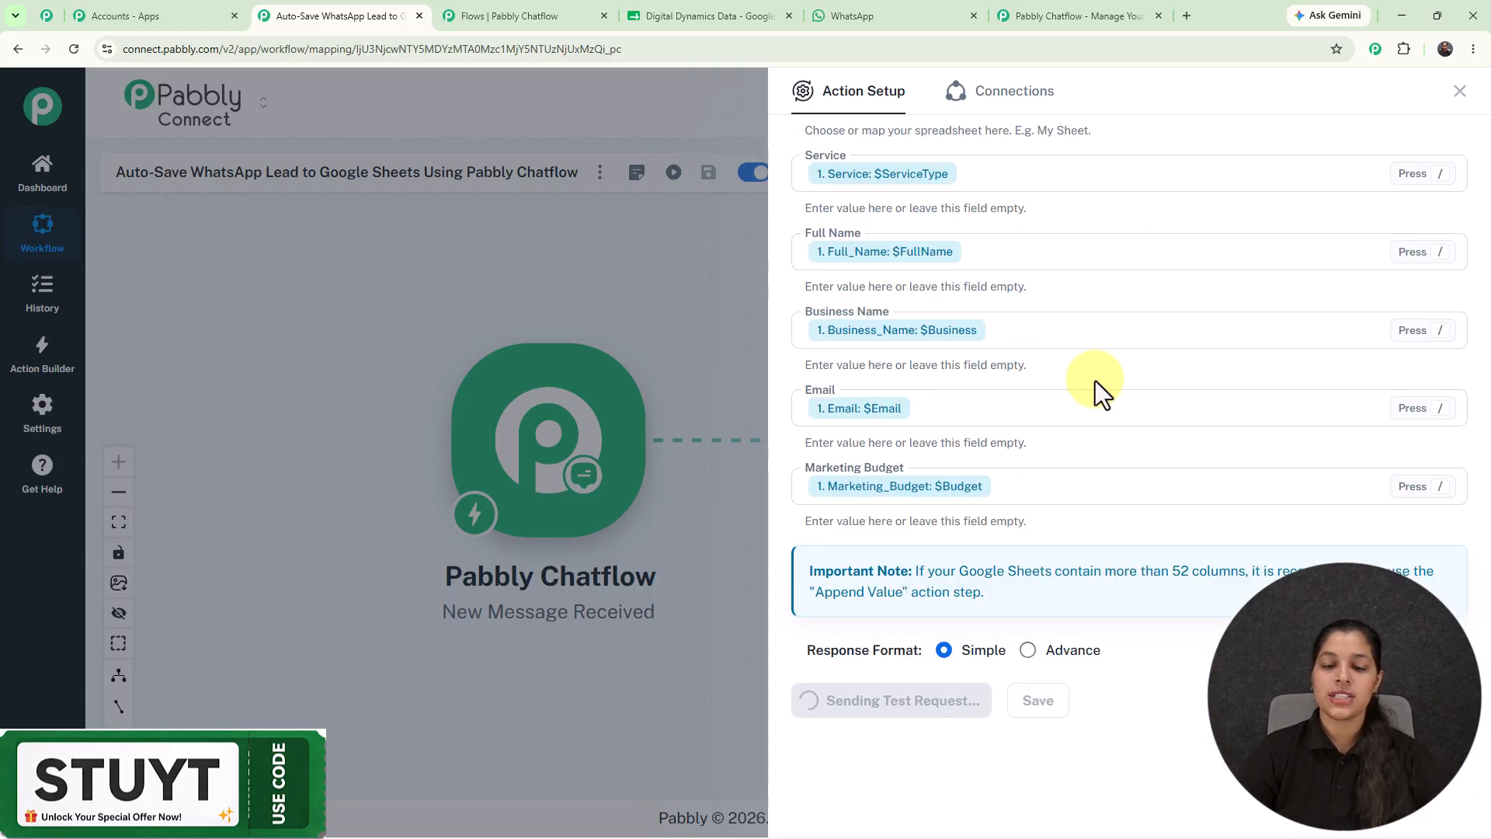
Verify the test added placeholder lead values to row 4 (A4:E4) of the Digital Dynamics Data sheet.
{"action": "scroll", "coordinate": [1095, 380], "scroll_direction": "down", "scroll_amount": 7}
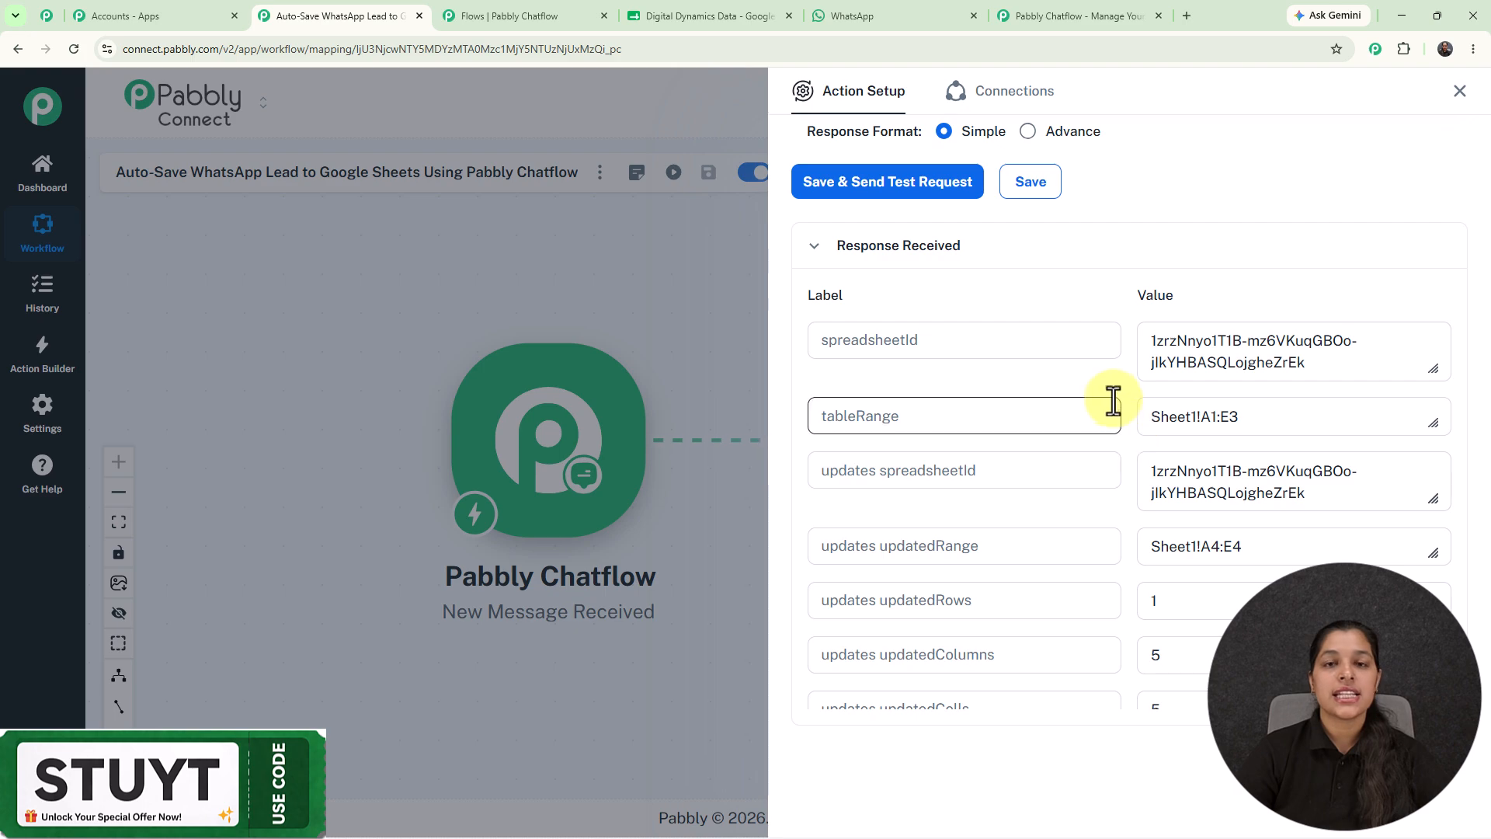
{"action": "left_click", "coordinate": [744, 4]}
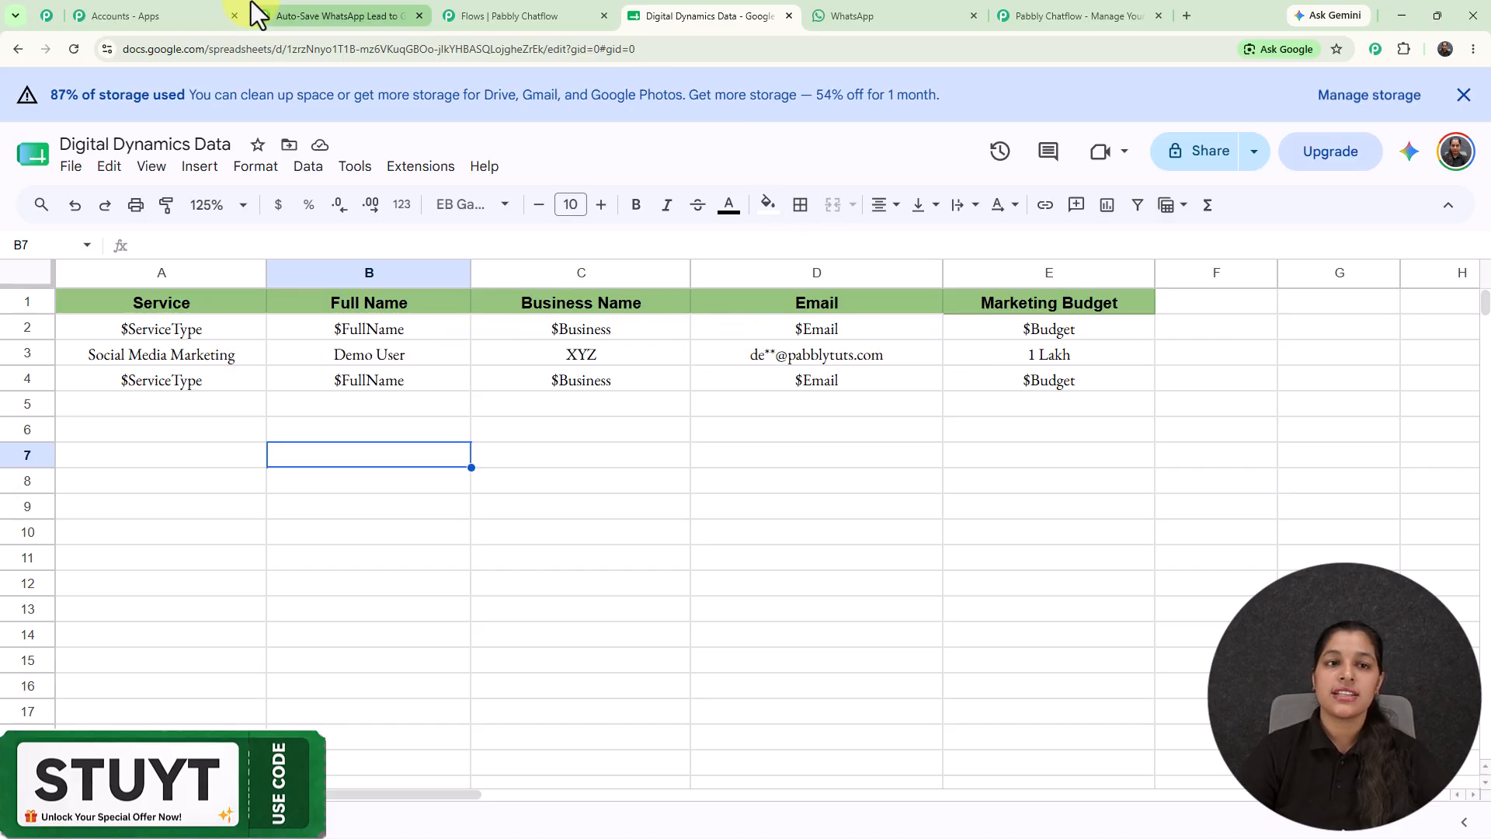
{"action": "left_click", "coordinate": [334, 16]}
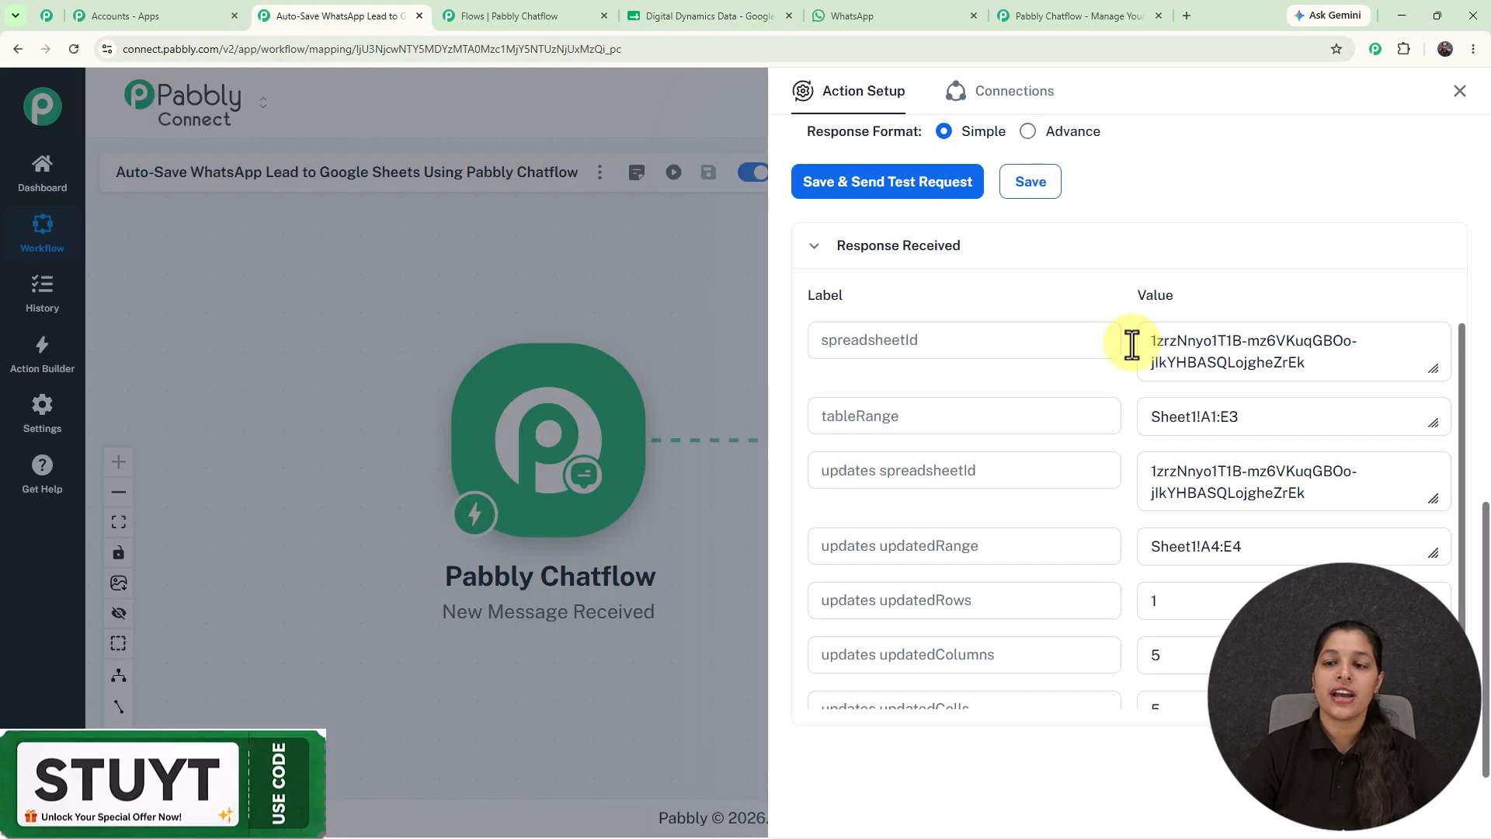
Save the API Request settings with the four lead fields sent to the Pabbly Connect webhook.
{"action": "left_click", "coordinate": [1460, 91]}
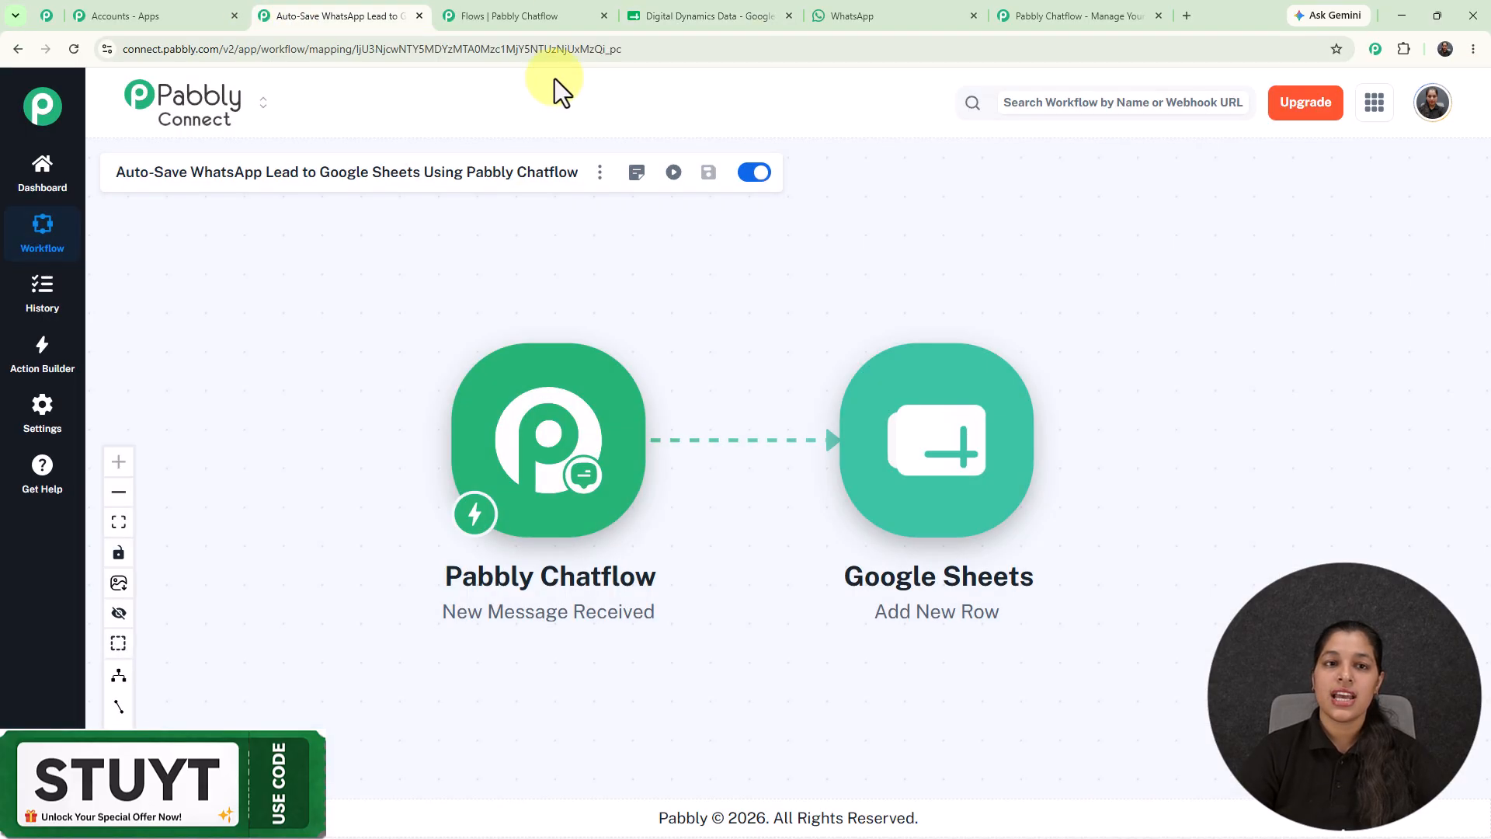
{"action": "left_click", "coordinate": [538, 13]}
{"action": "left_click", "coordinate": [963, 556]}
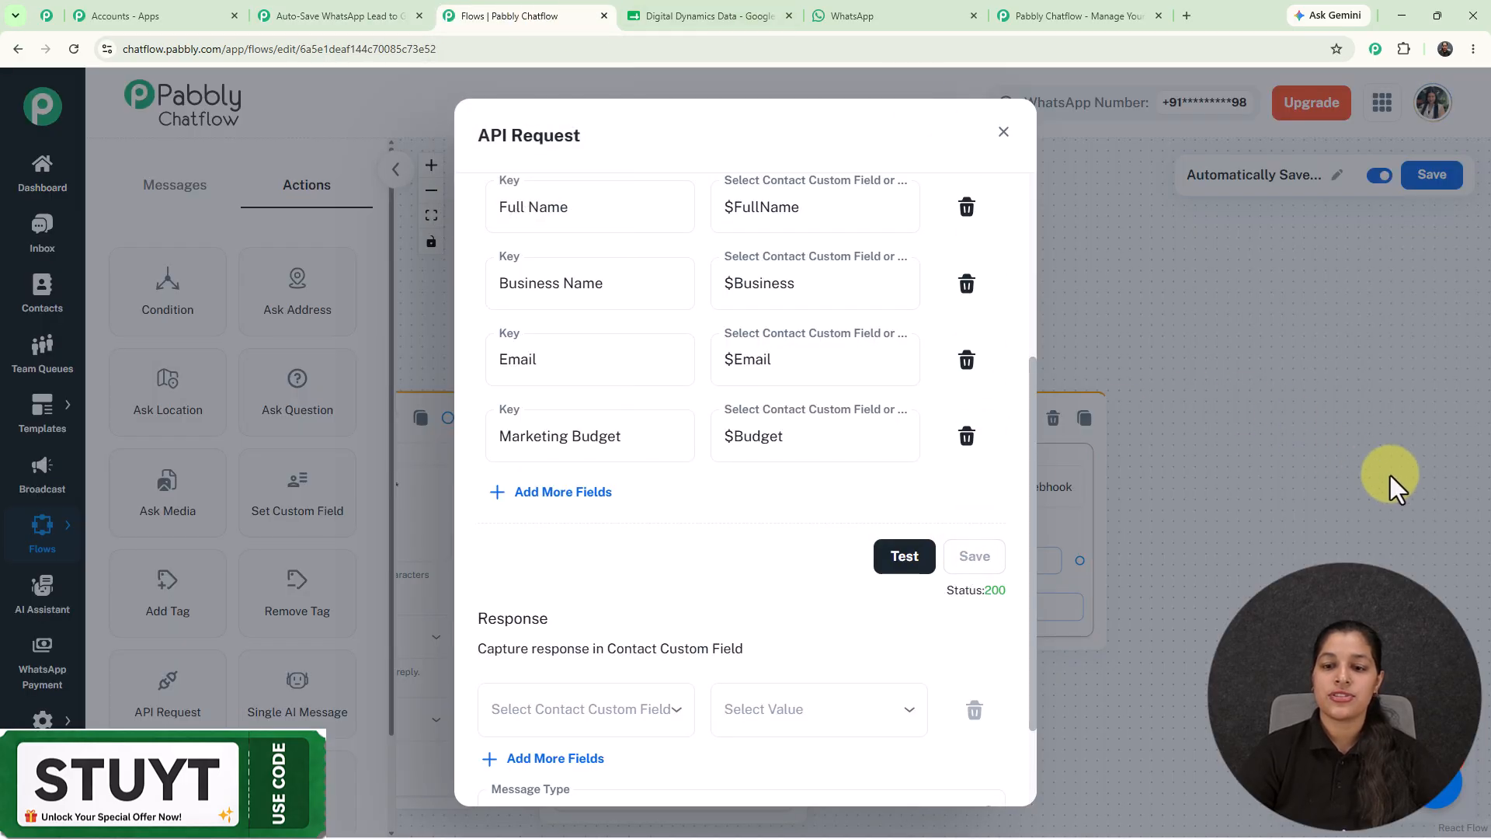
{"action": "left_click", "coordinate": [1005, 133]}
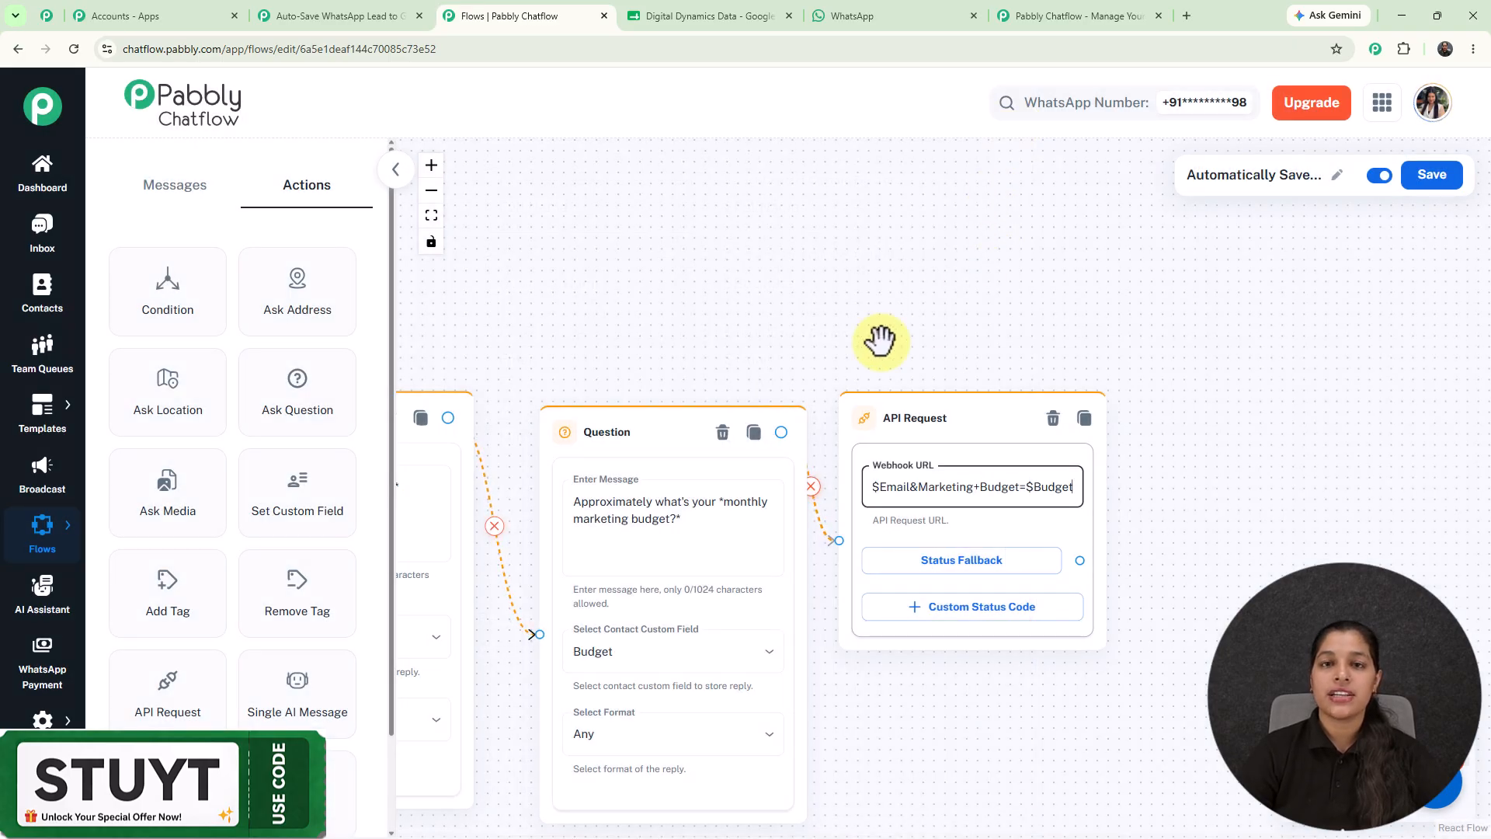
{"action": "left_click", "coordinate": [299, 19]}
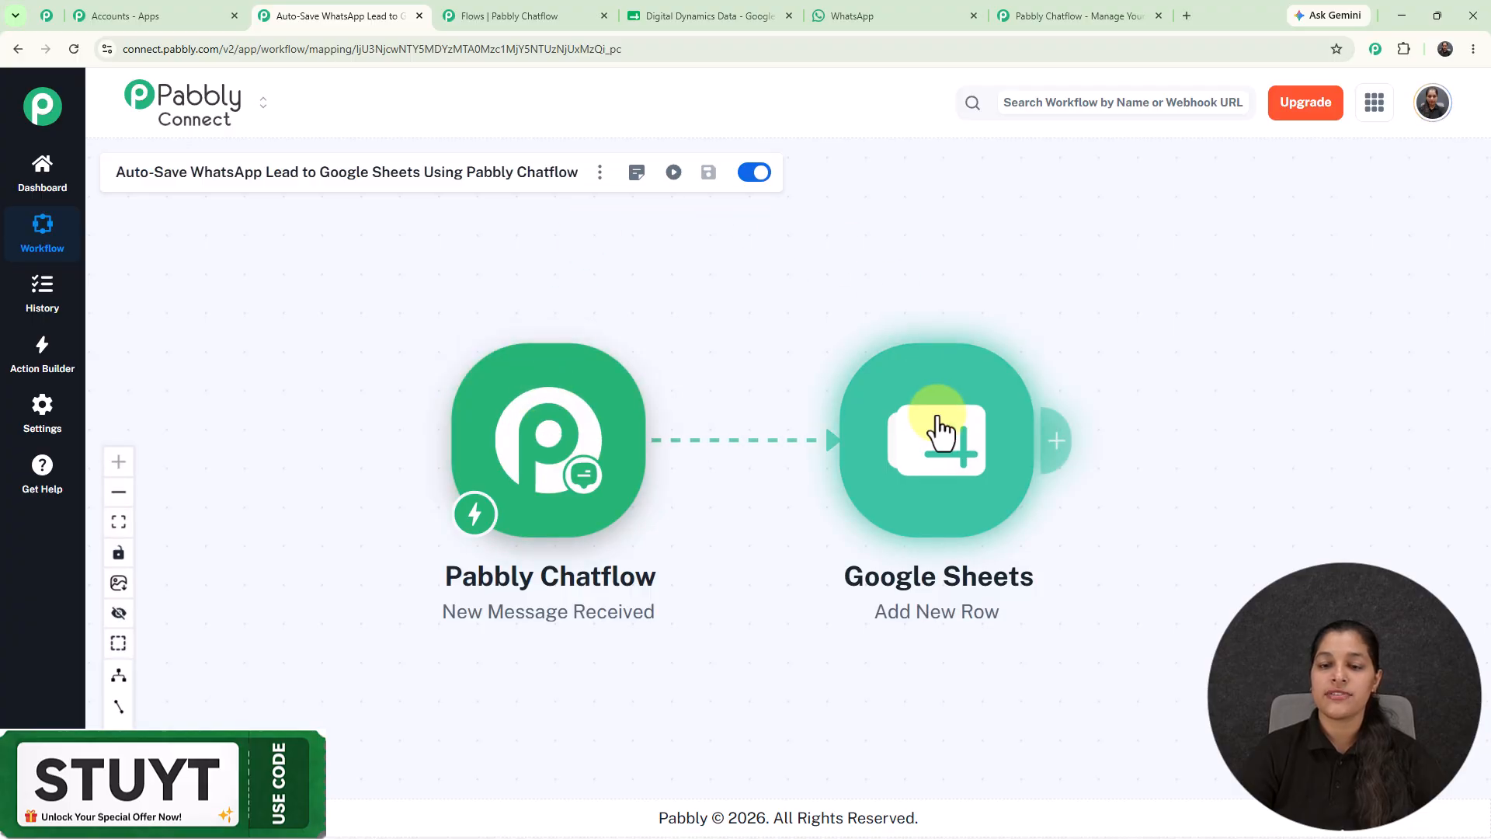
{"action": "left_click", "coordinate": [519, 11]}
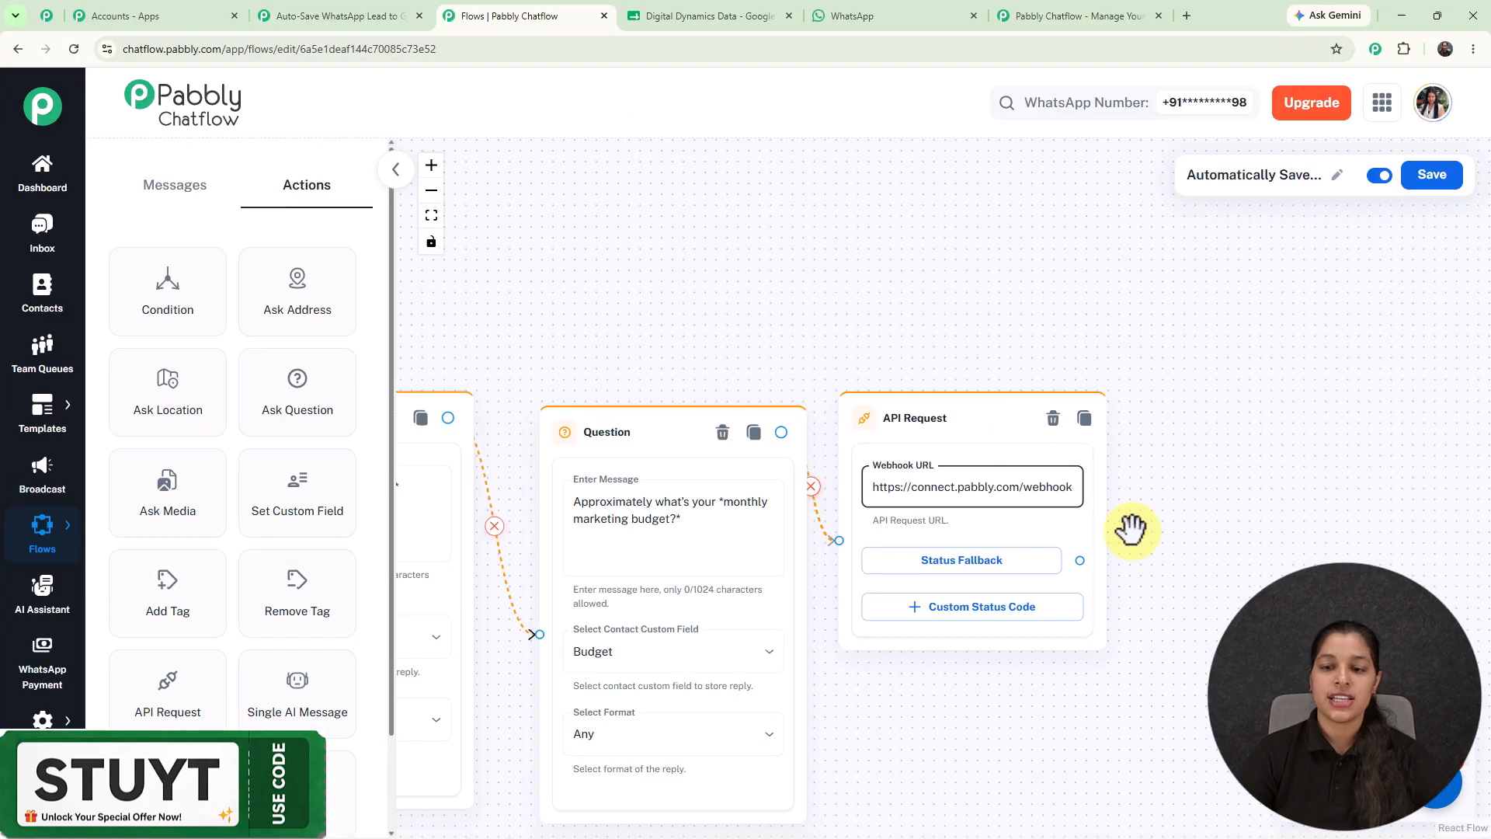
Attach a Text Button after API Request saying 'Great! Your request has been submitted successfully.'.
{"action": "right_click", "coordinate": [1102, 590]}
{"action": "left_click", "coordinate": [1224, 442]}
{"action": "left_click_drag", "start_coordinate": [1080, 559], "coordinate": [1270, 396]}
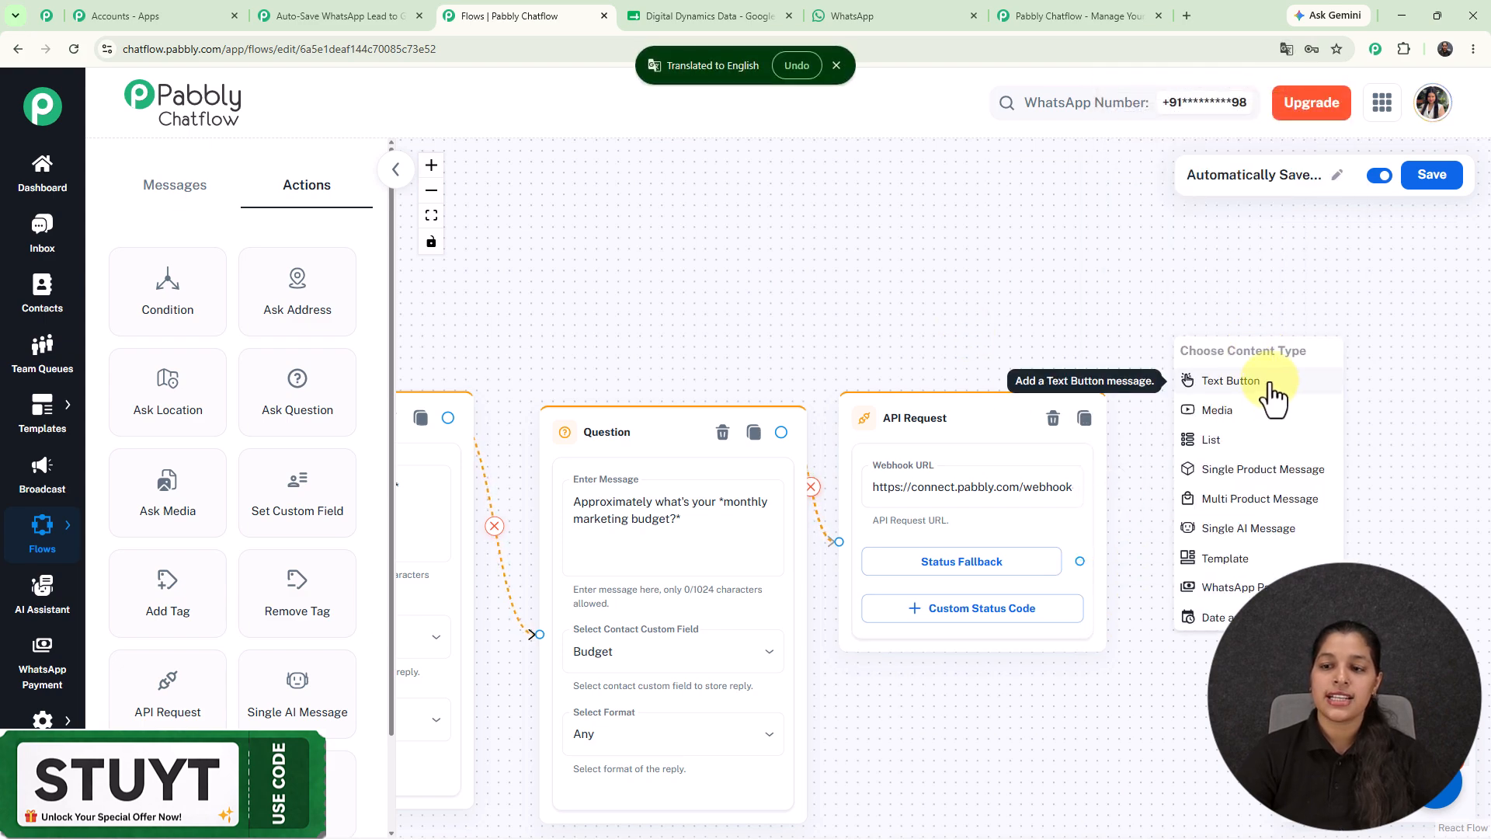
{"action": "left_click", "coordinate": [1267, 392]}
{"action": "left_click_drag", "start_coordinate": [1194, 401], "coordinate": [1184, 403]}
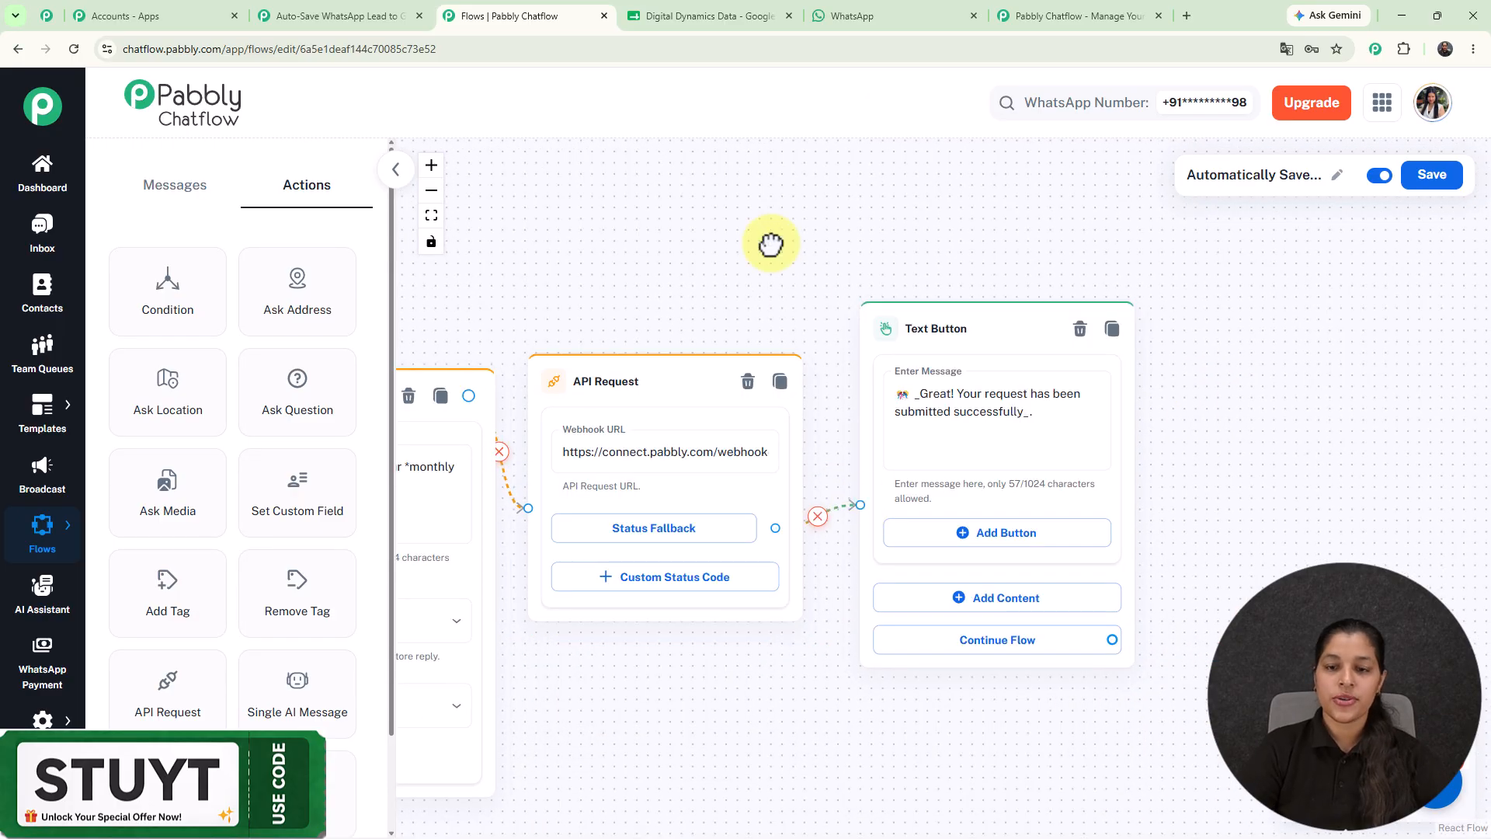
{"action": "scroll", "coordinate": [831, 202], "scroll_direction": "down", "scroll_amount": 8}
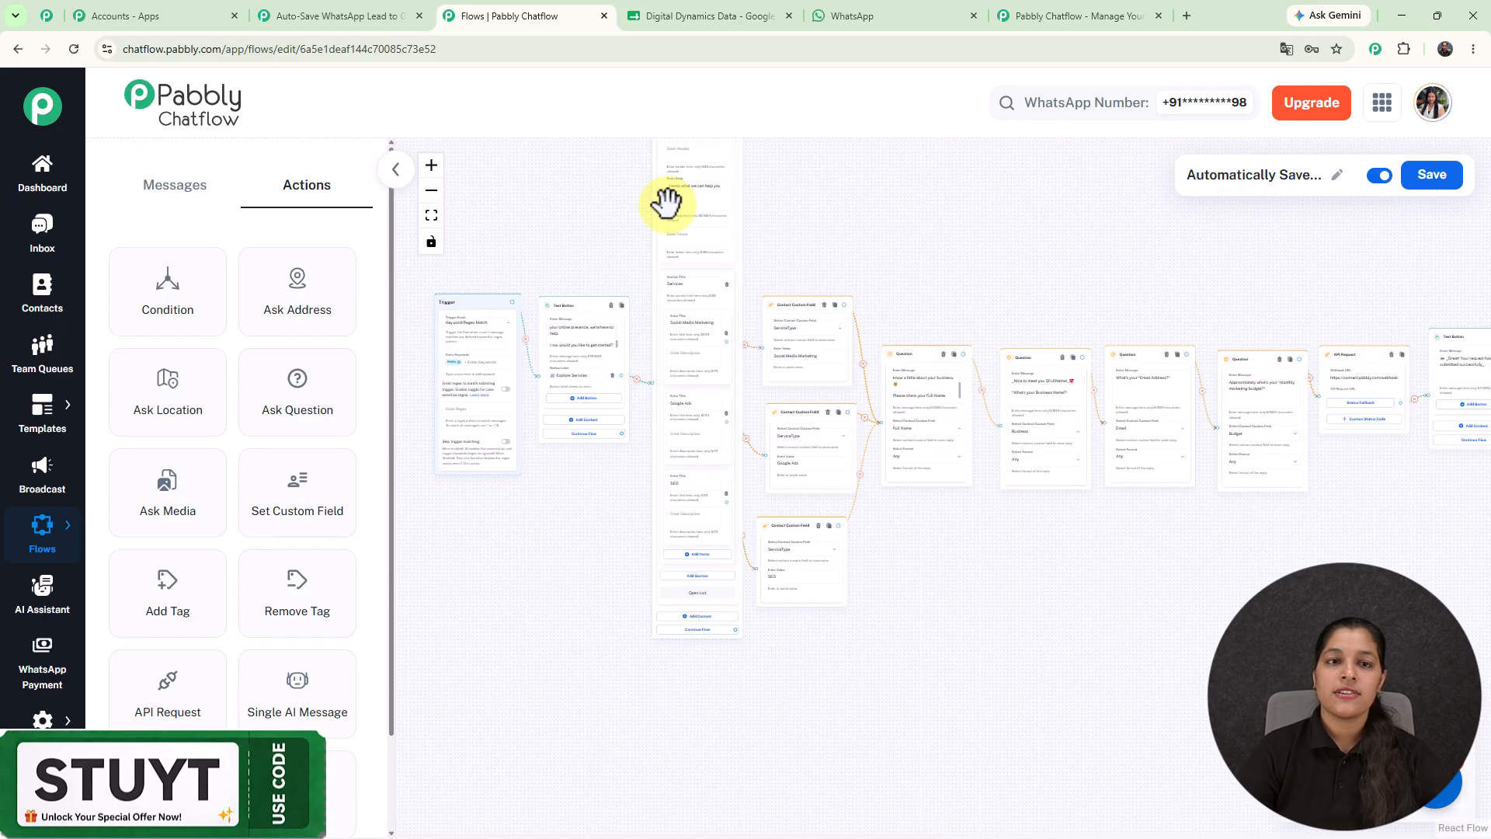
{"action": "left_click_drag", "start_coordinate": [981, 280], "coordinate": [956, 343]}
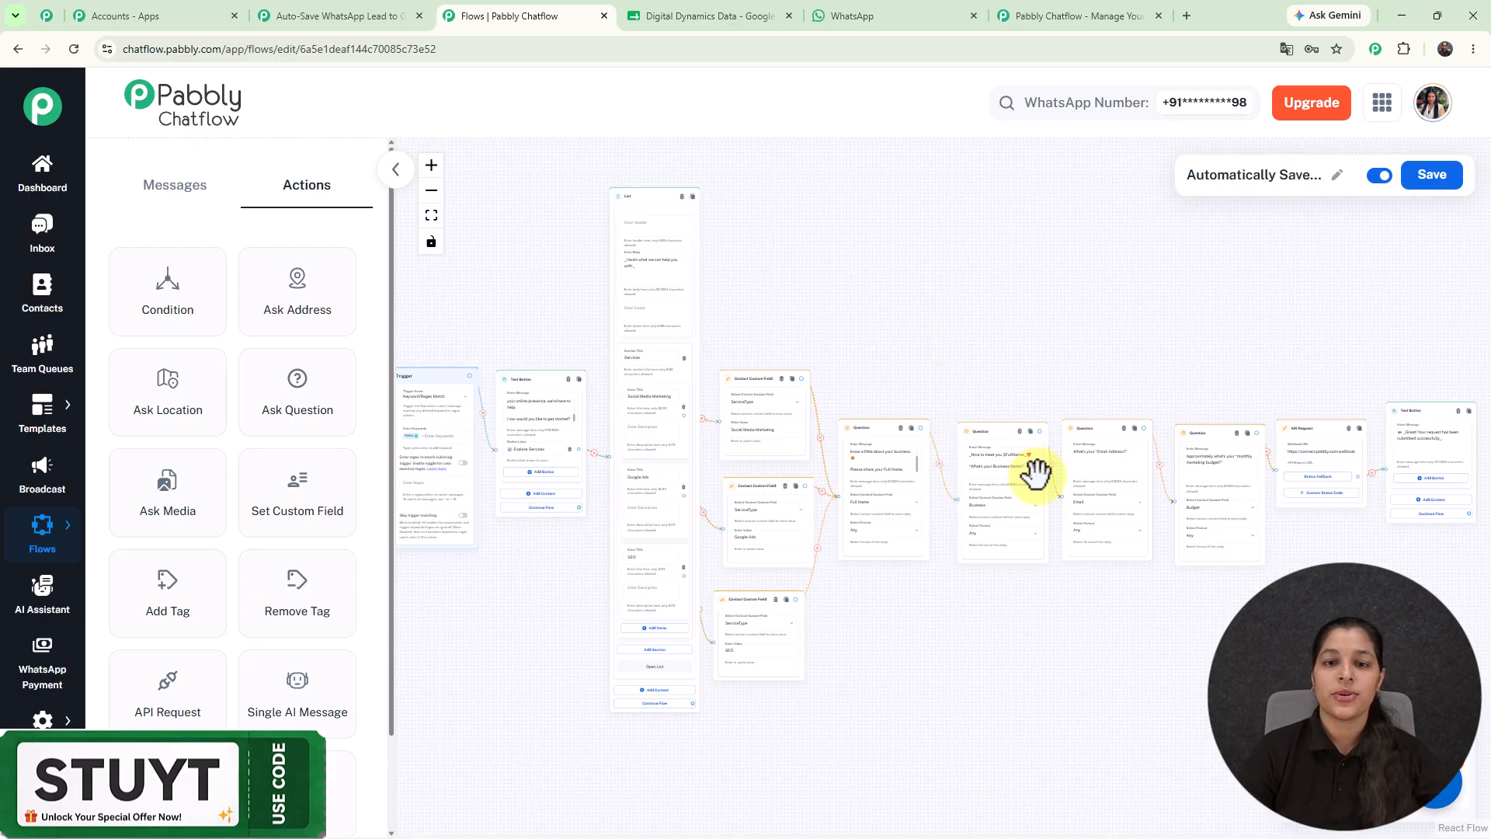
Save the complete lead-capture flow and confirm the 'Flow updated successfully' message.
{"action": "left_click", "coordinate": [314, 14]}
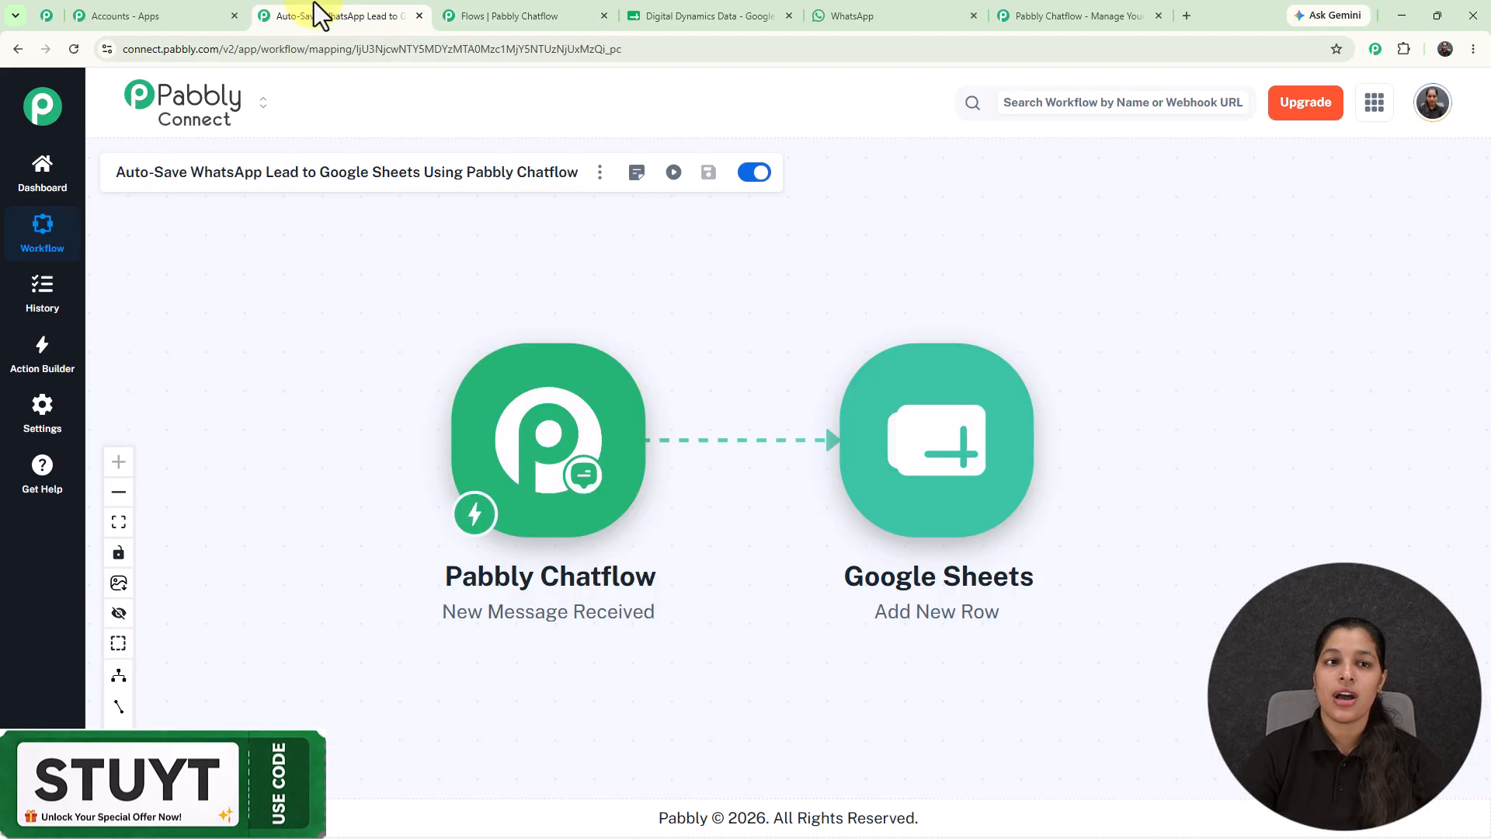
{"action": "left_click", "coordinate": [476, 21]}
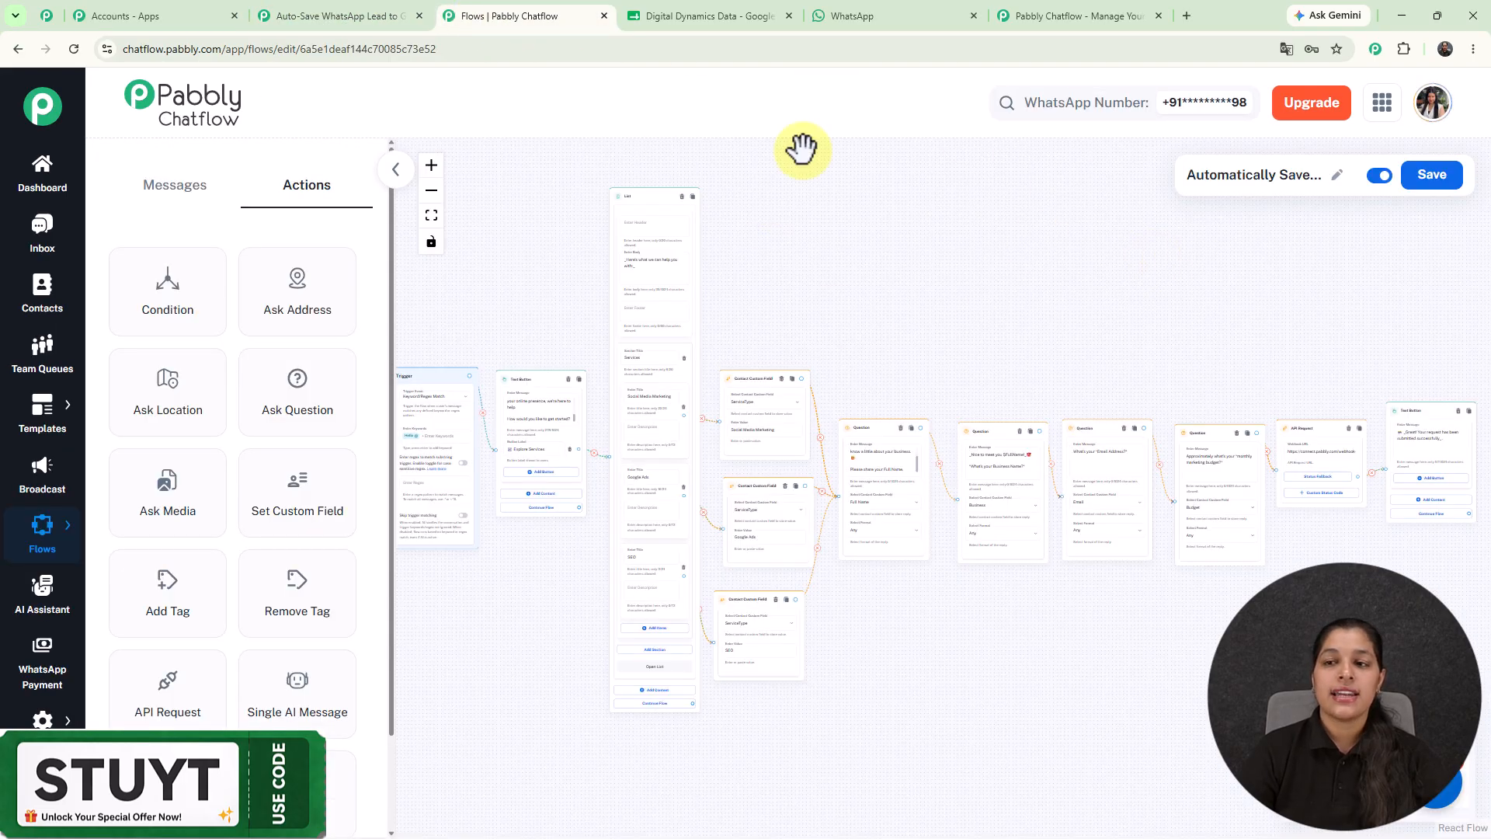
{"action": "left_click", "coordinate": [1413, 196]}
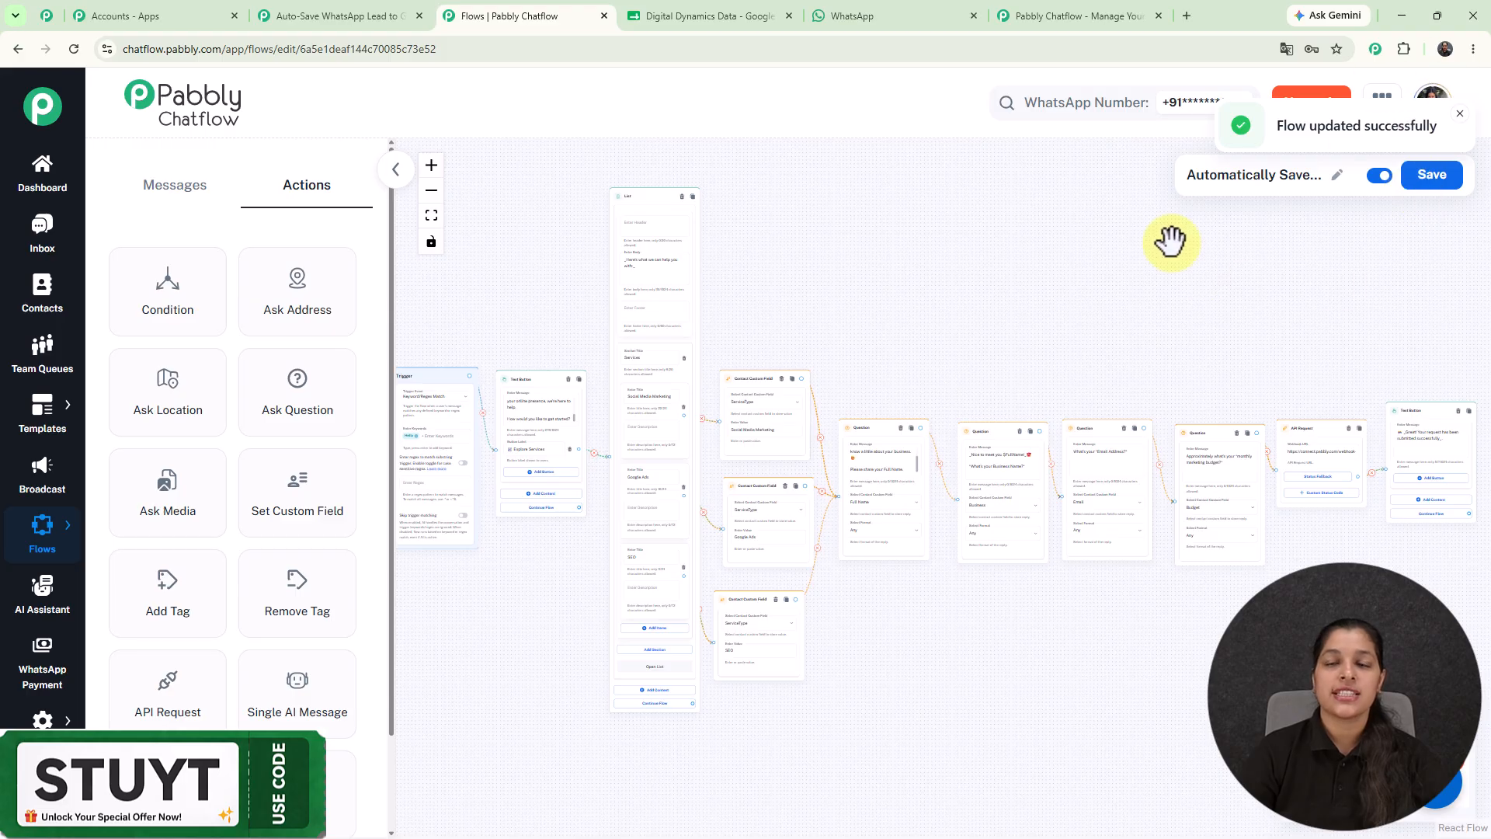
{"action": "scroll", "coordinate": [1171, 242], "scroll_direction": "down", "scroll_amount": 2}
{"action": "left_click_drag", "start_coordinate": [1170, 242], "coordinate": [1116, 281]}
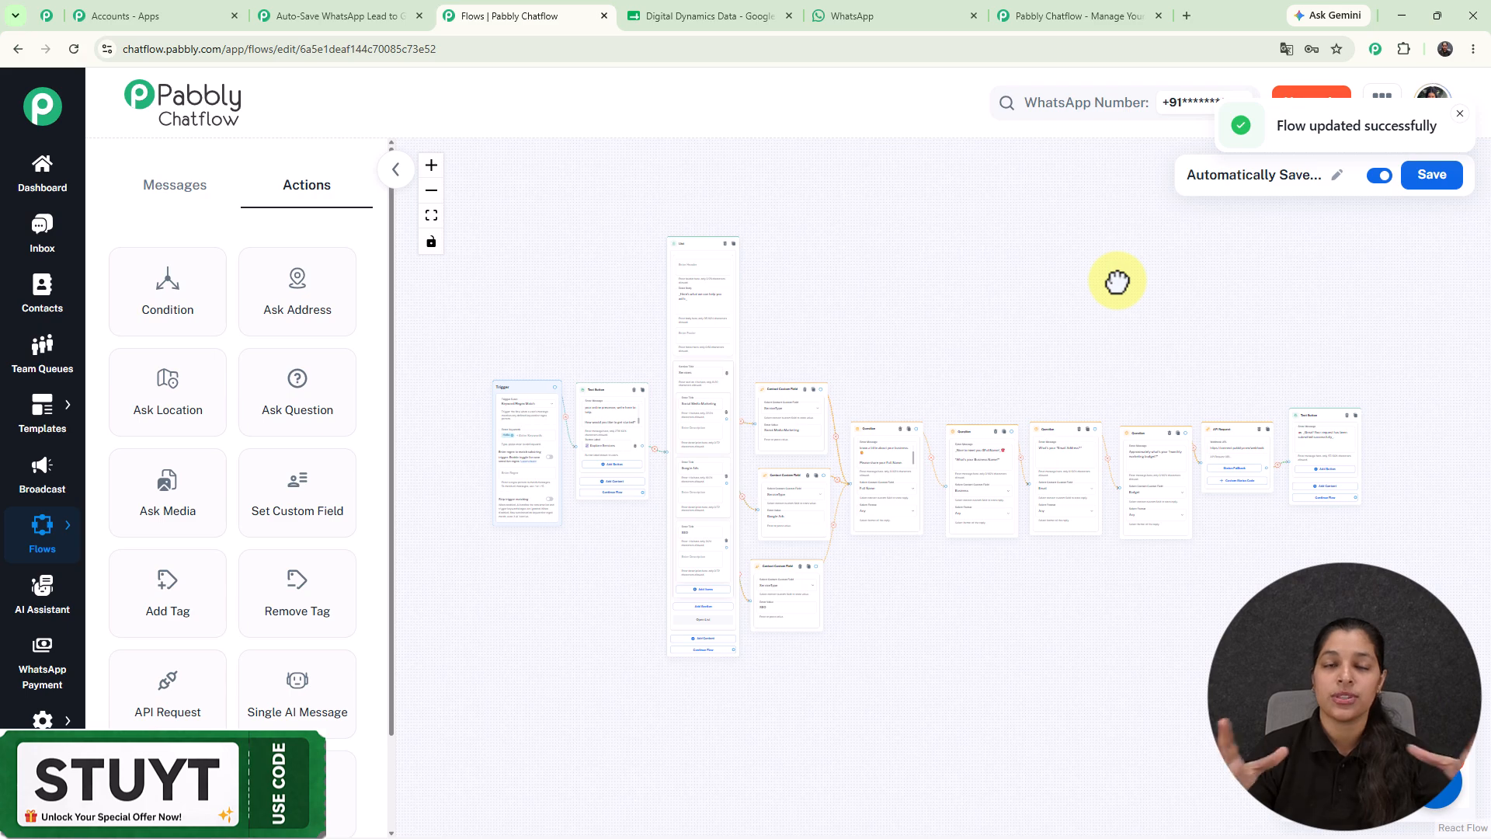